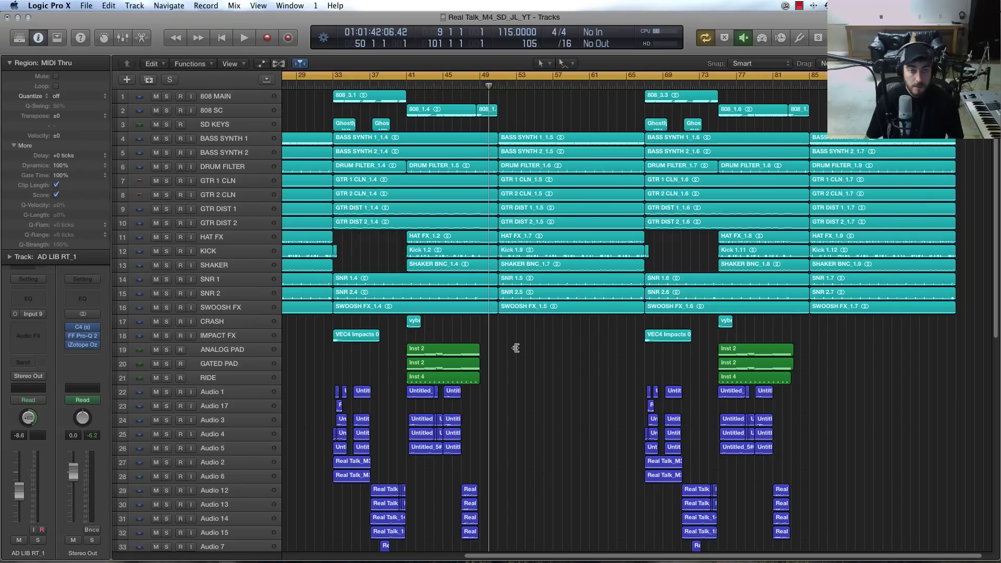
Place the playhead at bar 33 and turn off cycle mode
{"action": "scroll", "coordinate": [513, 360], "scroll_direction": "down", "scroll_amount": 10}
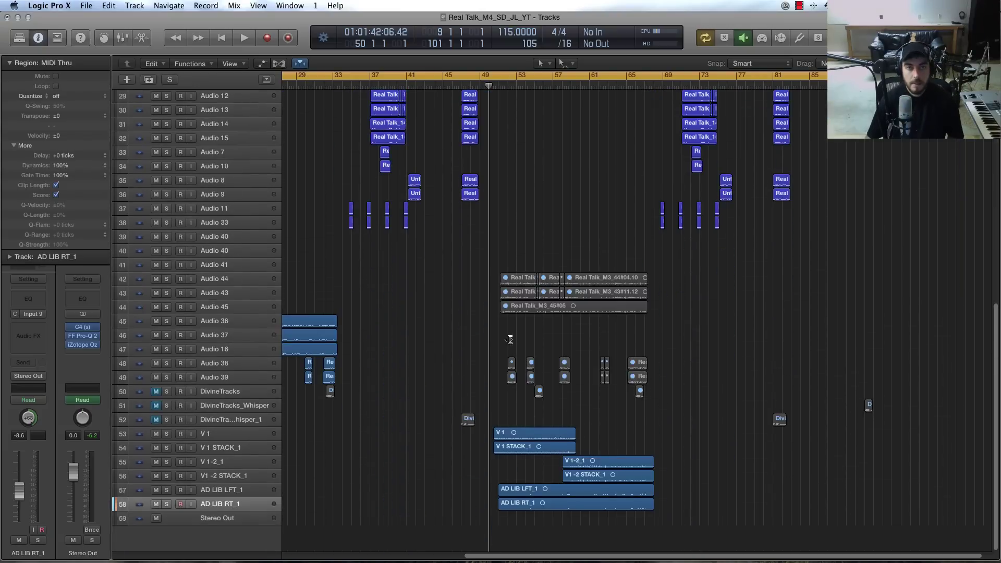
{"action": "scroll", "coordinate": [401, 338], "scroll_direction": "up", "scroll_amount": 6}
{"action": "scroll", "coordinate": [401, 341], "scroll_direction": "down", "scroll_amount": 4}
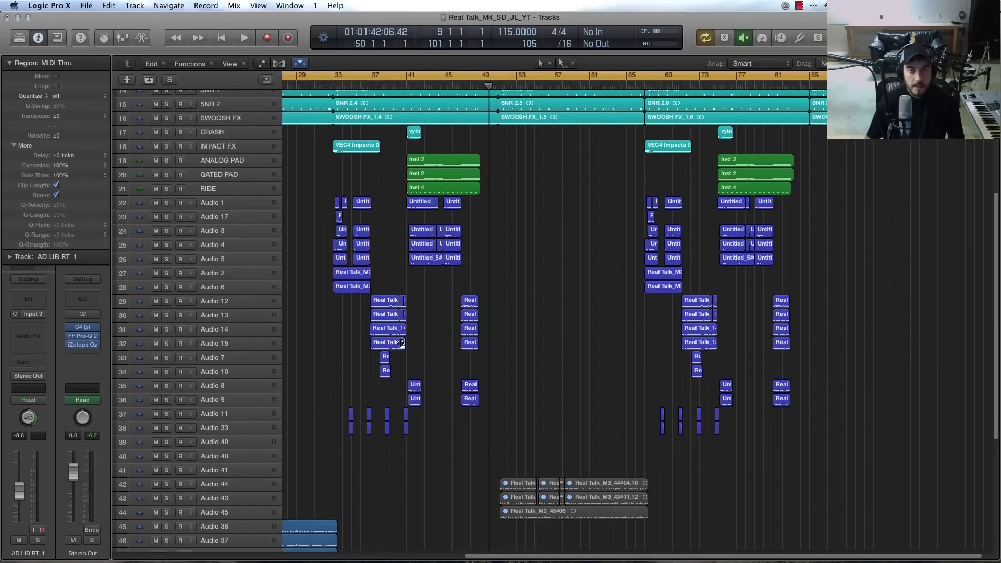
{"action": "left_click", "coordinate": [330, 80]}
{"action": "key", "text": "c"}
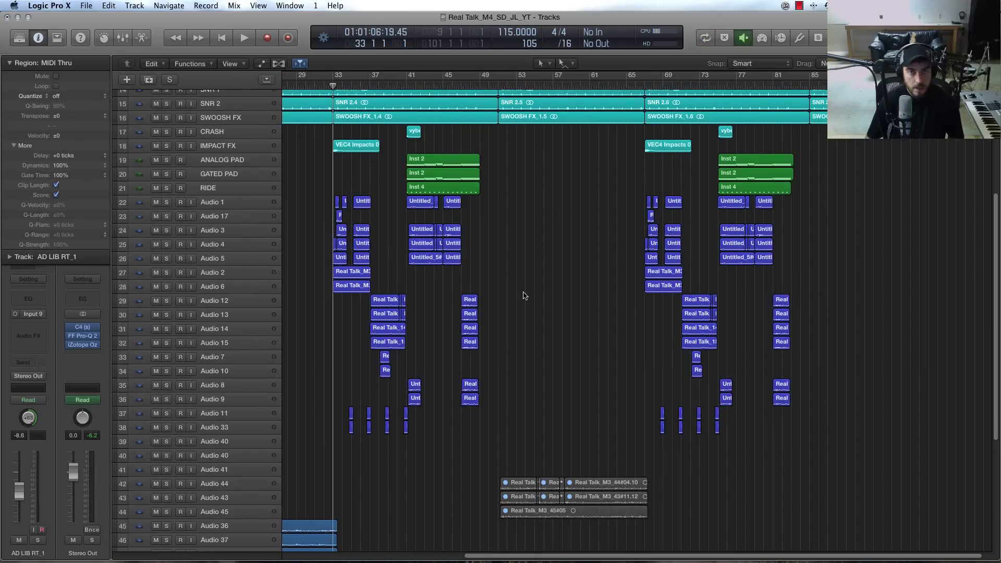
Look over the vocal regions along the arrangement, from the first verse to the second-verse tracks V 1 through AD LIB RT_1
{"action": "left_click_drag", "start_coordinate": [494, 557], "coordinate": [328, 557]}
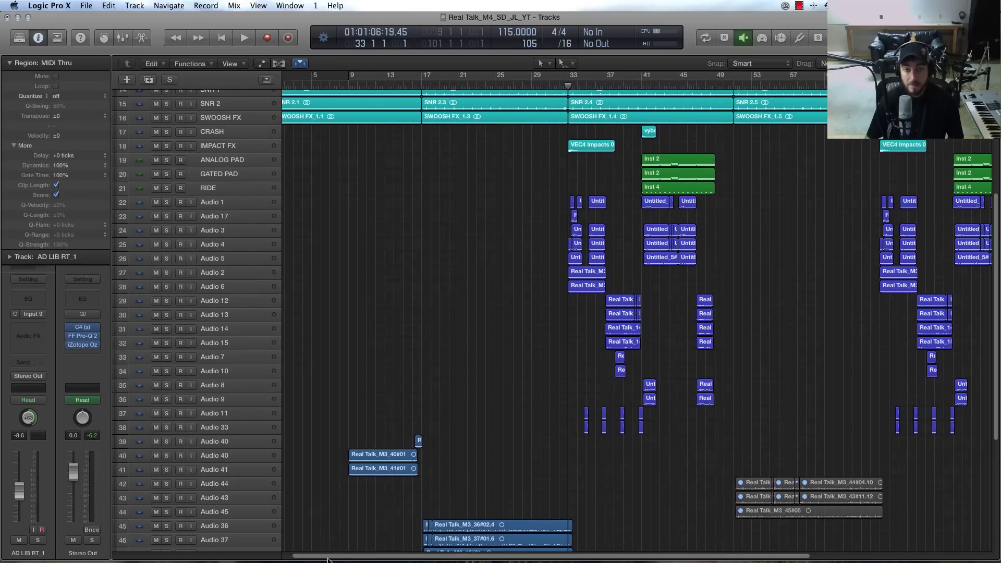
{"action": "scroll", "coordinate": [467, 363], "scroll_direction": "down", "scroll_amount": 8}
{"action": "scroll", "coordinate": [466, 364], "scroll_direction": "down", "scroll_amount": 3}
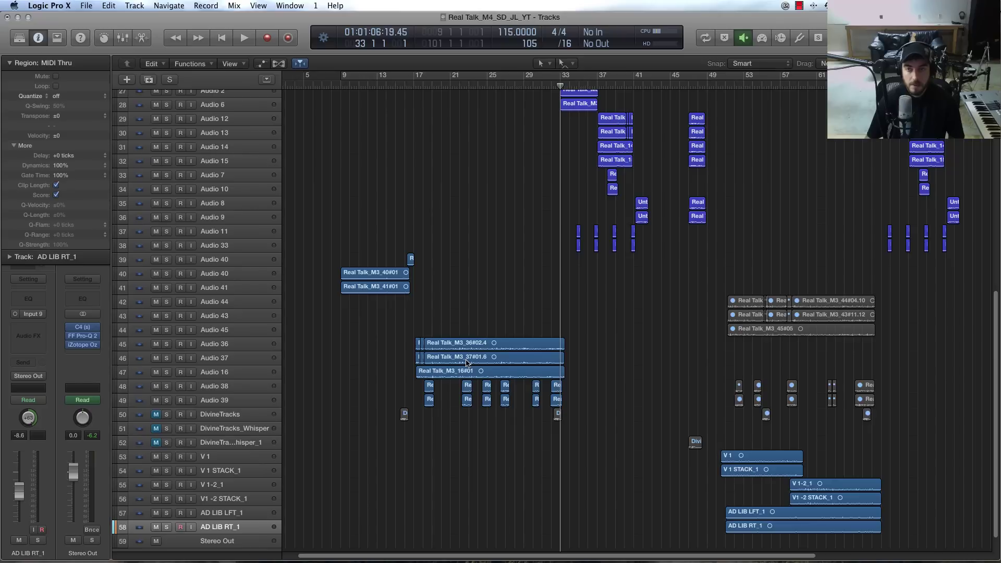
{"action": "left_click_drag", "start_coordinate": [569, 556], "coordinate": [635, 555]}
{"action": "scroll", "coordinate": [560, 390], "scroll_direction": "up", "scroll_amount": 1}
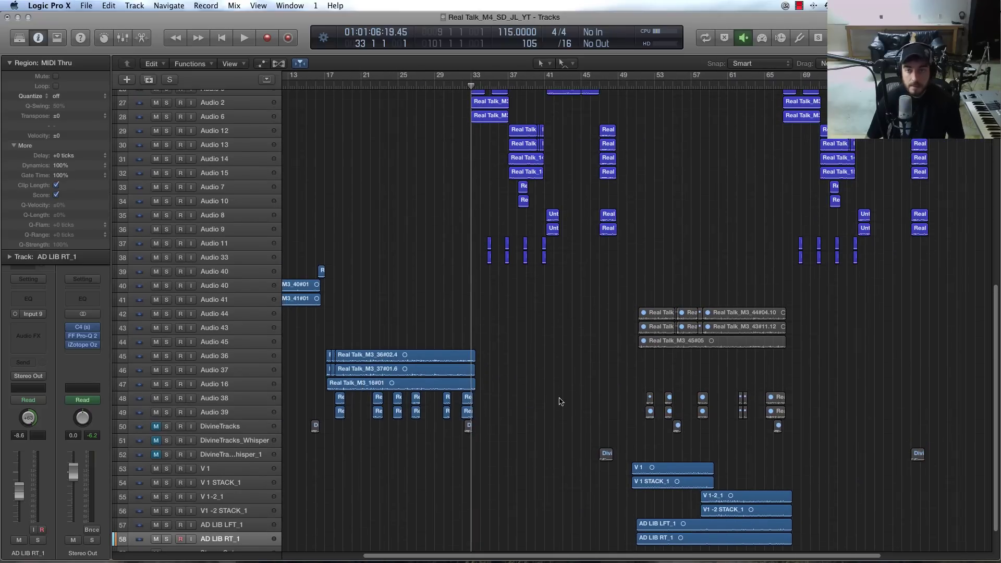
{"action": "scroll", "coordinate": [558, 402], "scroll_direction": "up", "scroll_amount": 5}
{"action": "scroll", "coordinate": [599, 429], "scroll_direction": "down", "scroll_amount": 5}
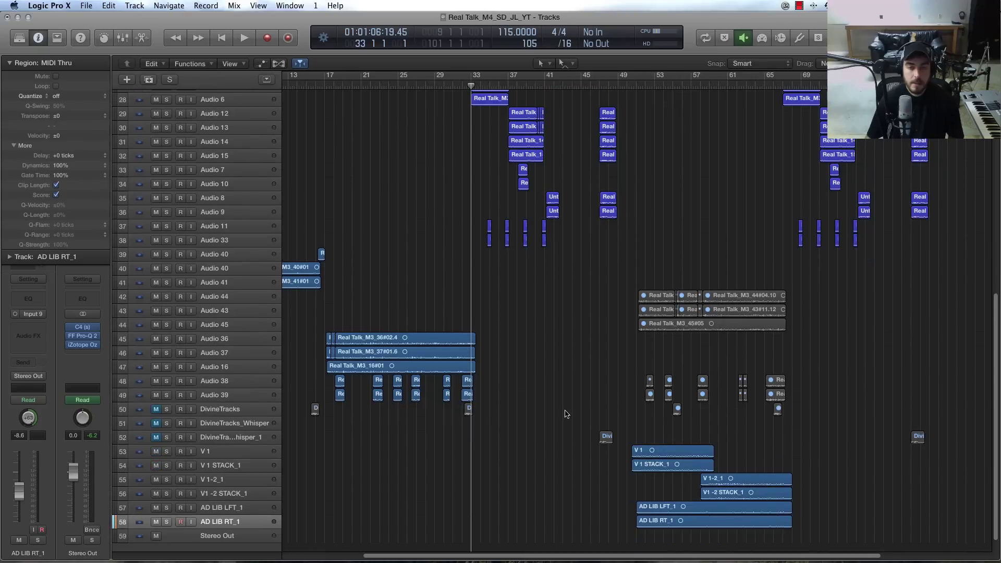
{"action": "left_click_drag", "start_coordinate": [576, 556], "coordinate": [681, 556]}
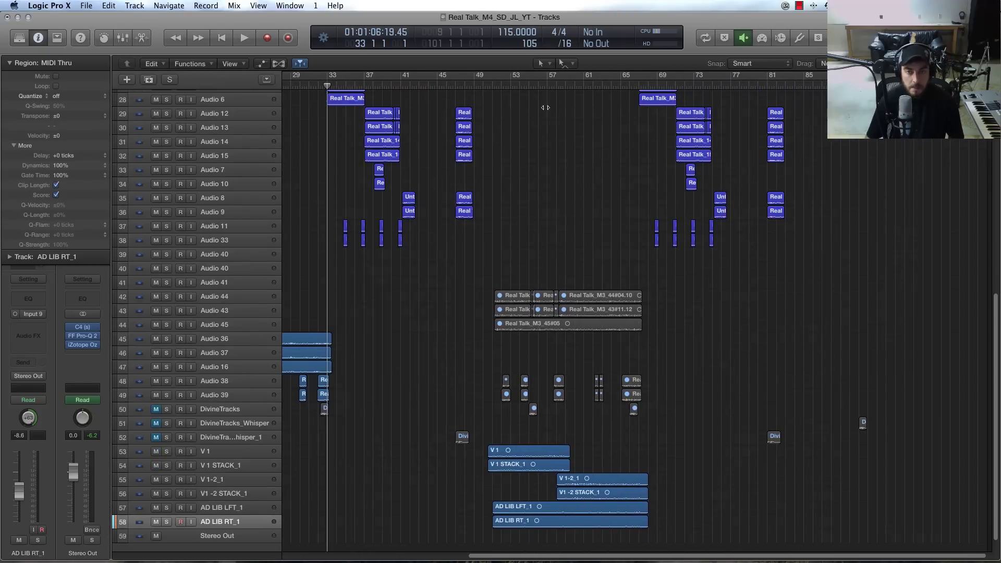
Move the playhead to bar 51 and play the second verse from there in the full mix
{"action": "left_click", "coordinate": [491, 88]}
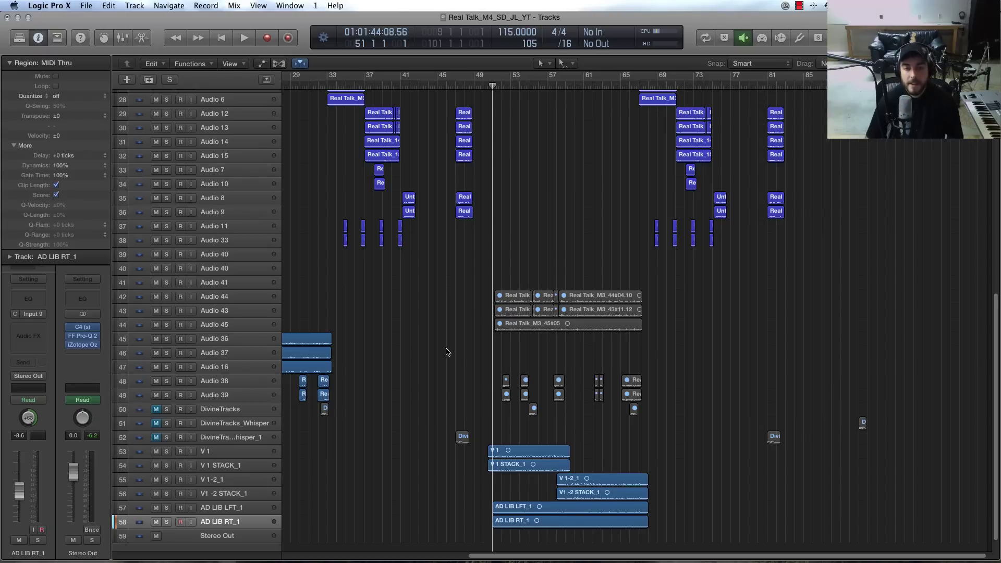
{"action": "scroll", "coordinate": [446, 352], "scroll_direction": "down", "scroll_amount": 1}
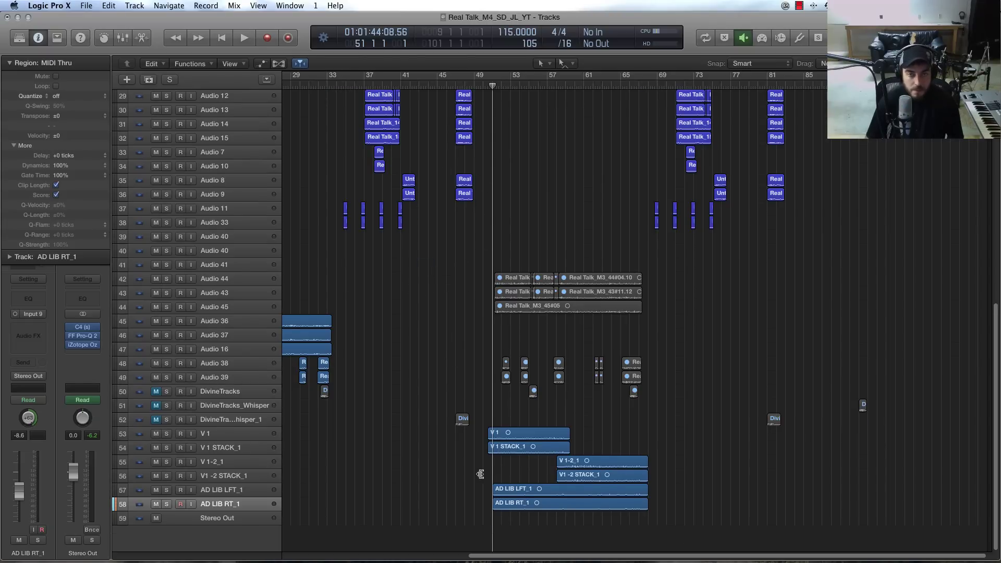
{"action": "scroll", "coordinate": [457, 118], "scroll_direction": "up", "scroll_amount": 20}
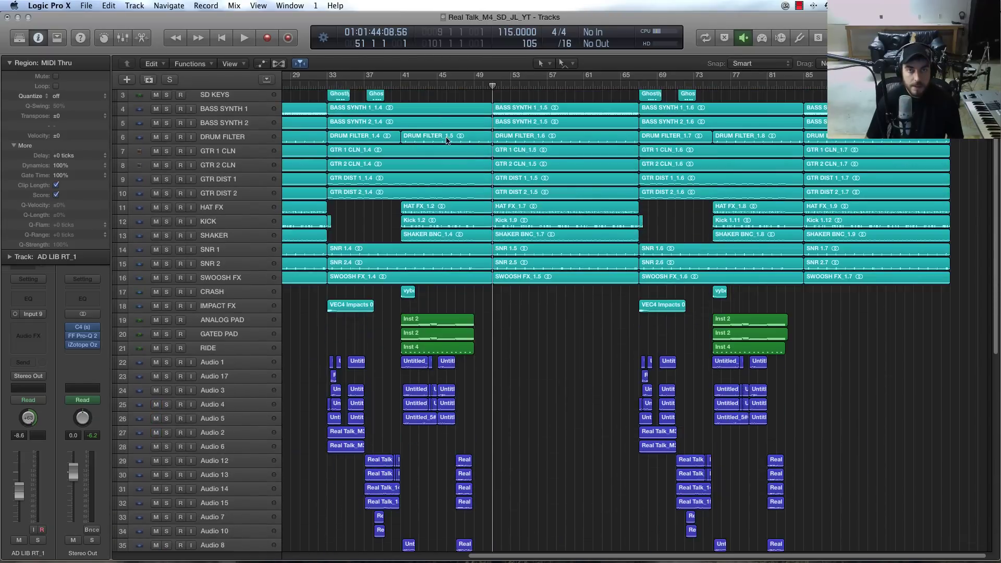
{"action": "scroll", "coordinate": [490, 339], "scroll_direction": "down", "scroll_amount": 20}
{"action": "key", "text": "space"}
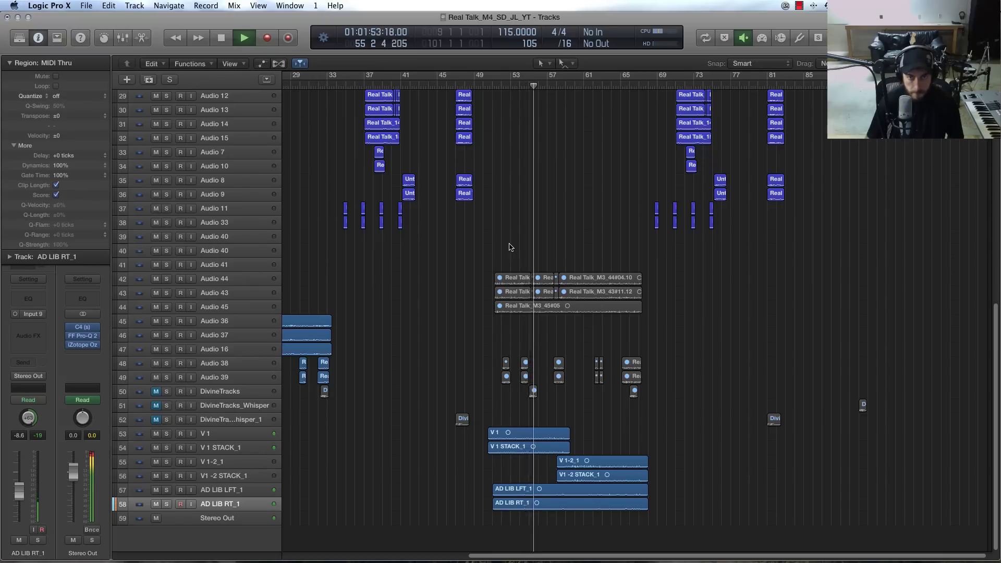
Look through the mixer's channel strips while the second verse plays, and return to the arrangement
{"action": "key", "text": "x"}
{"action": "left_click_drag", "start_coordinate": [748, 558], "coordinate": [391, 560]}
{"action": "key", "text": "x"}
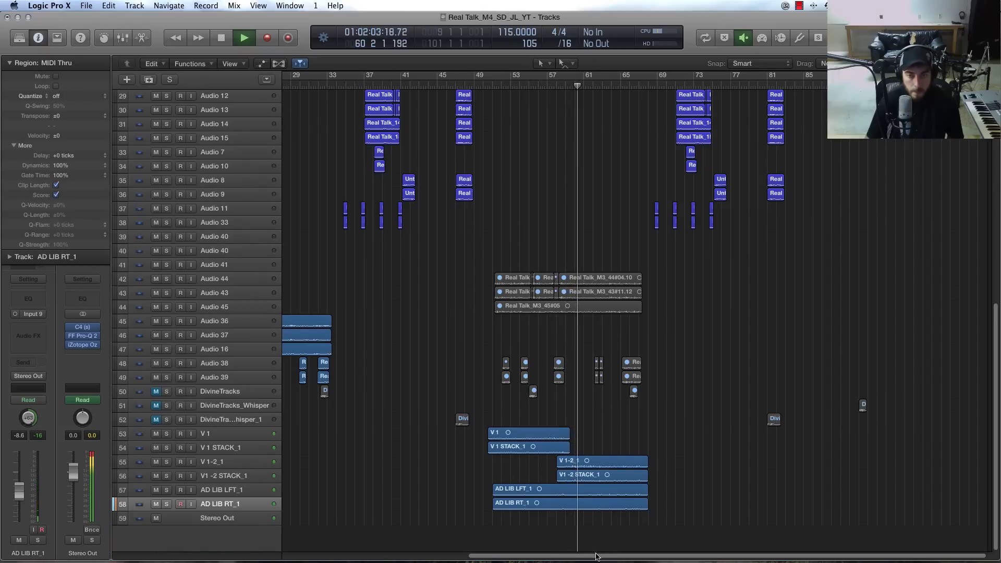
{"action": "left_click_drag", "start_coordinate": [598, 557], "coordinate": [605, 558]}
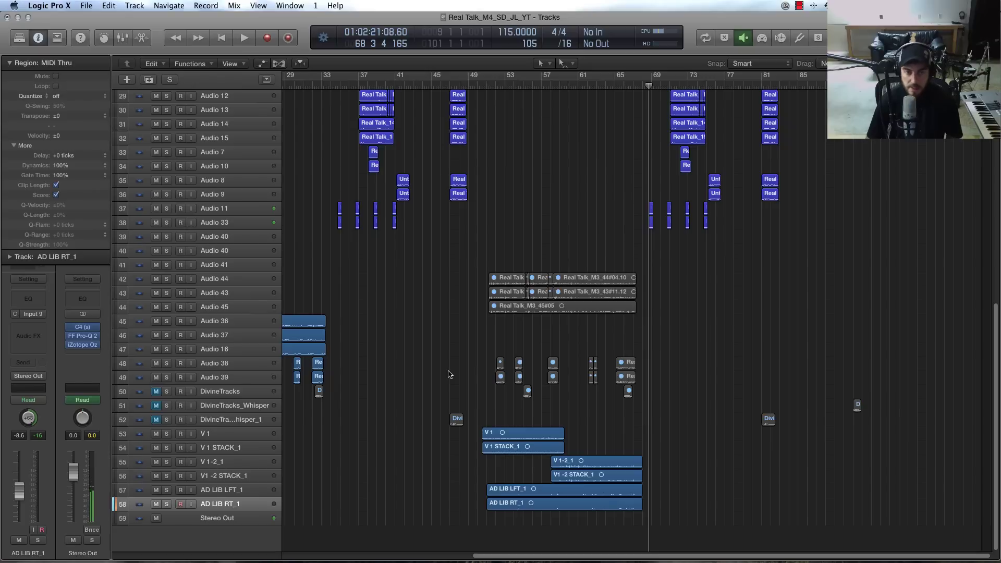
Return the playhead to bar 51 and inspect the V 1 track's output routing to its aux bus in the mixer
{"action": "left_click", "coordinate": [490, 85]}
{"action": "left_click", "coordinate": [211, 433]}
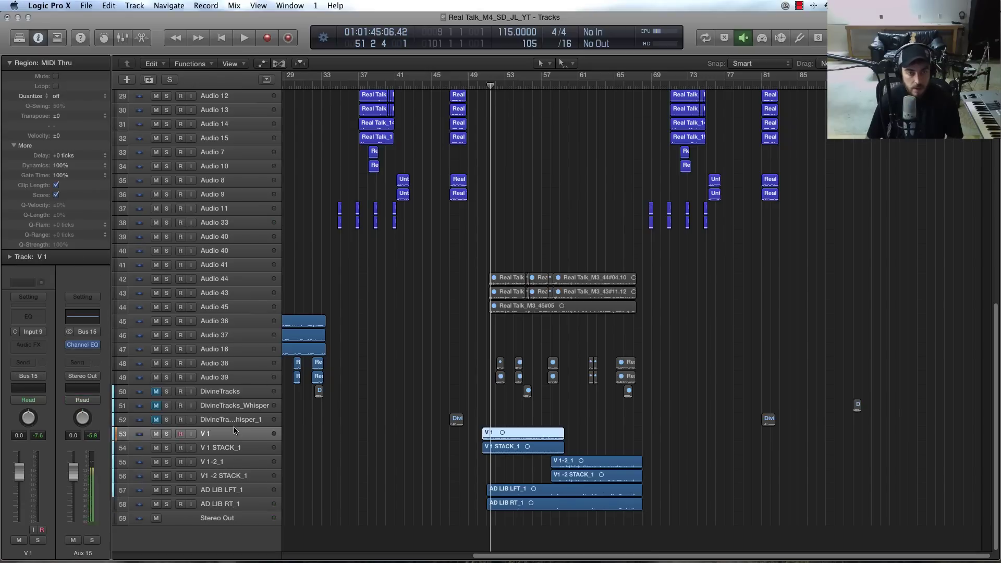
{"action": "key", "text": "x"}
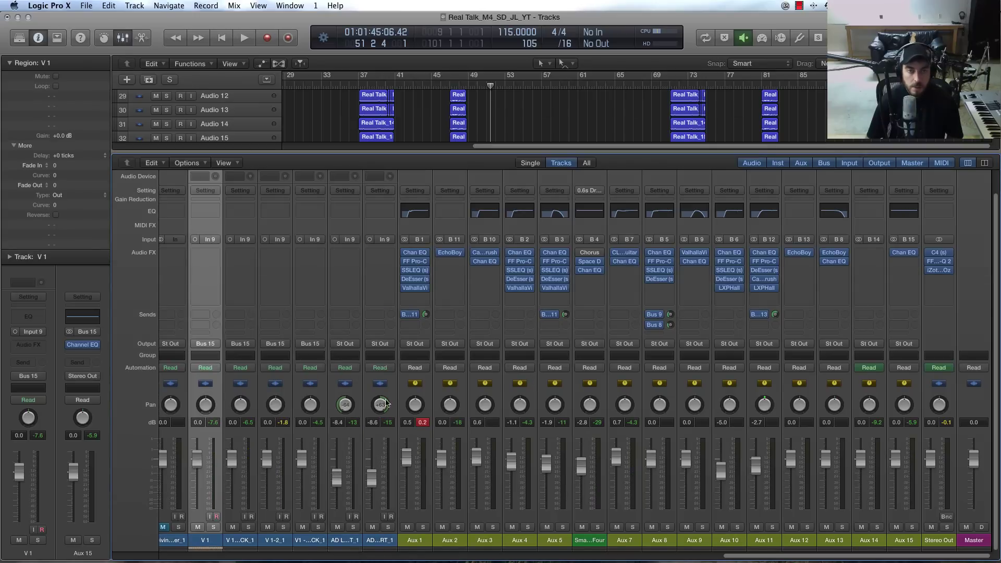
{"action": "mouse_move", "coordinate": [831, 556]}
{"action": "left_mouse_down"}
{"action": "mouse_move", "coordinate": [715, 558]}
{"action": "mouse_move", "coordinate": [832, 546]}
{"action": "left_mouse_up"}
{"action": "key", "text": "x"}
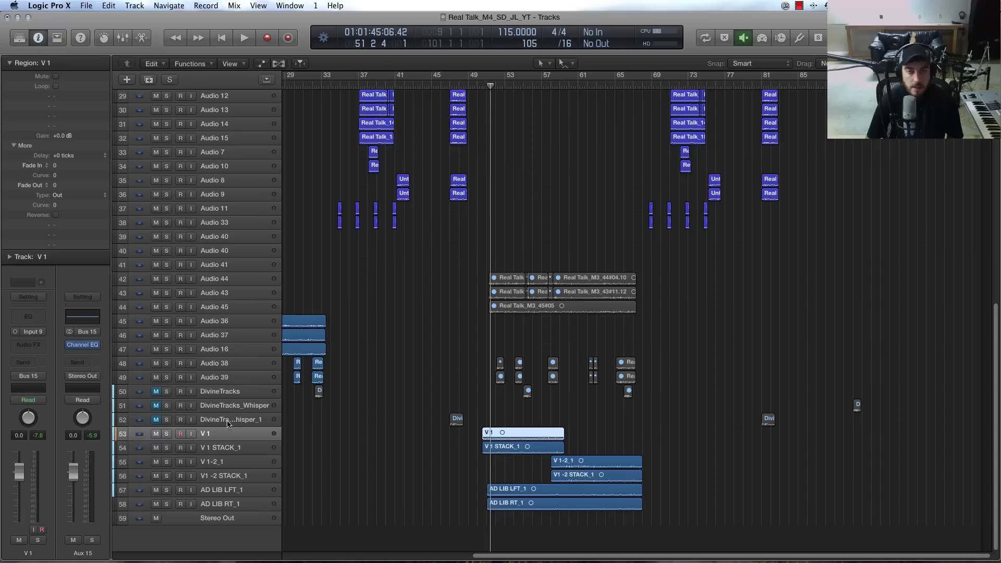
{"action": "key", "text": "Down"}
{"action": "key", "text": "Up"}
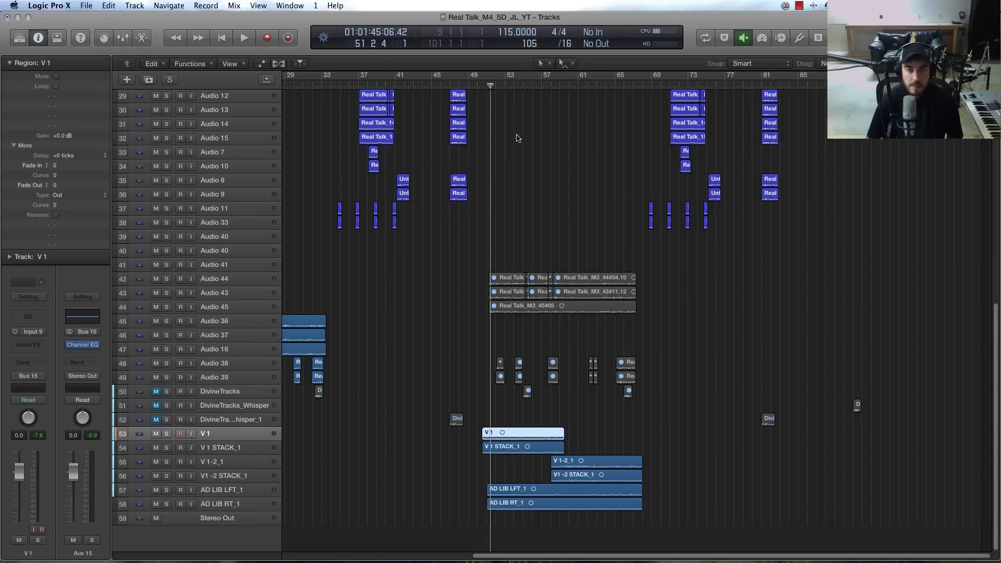
Solo the six vocal tracks V 1 through AD LIB RT_1 and start playback from bar 50
{"action": "left_click", "coordinate": [477, 88]}
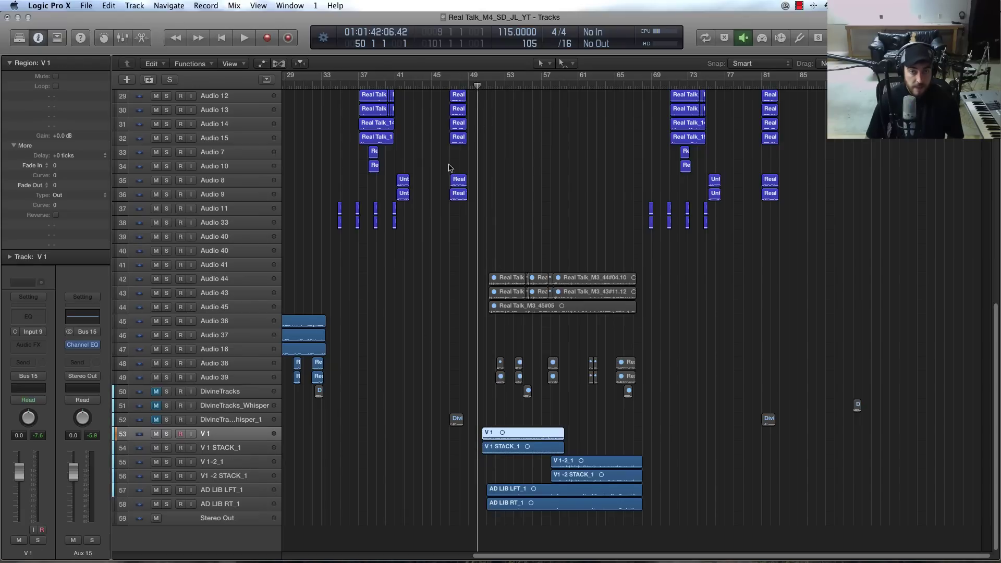
{"action": "left_click", "coordinate": [228, 503], "text": "shift"}
{"action": "key", "text": "s"}
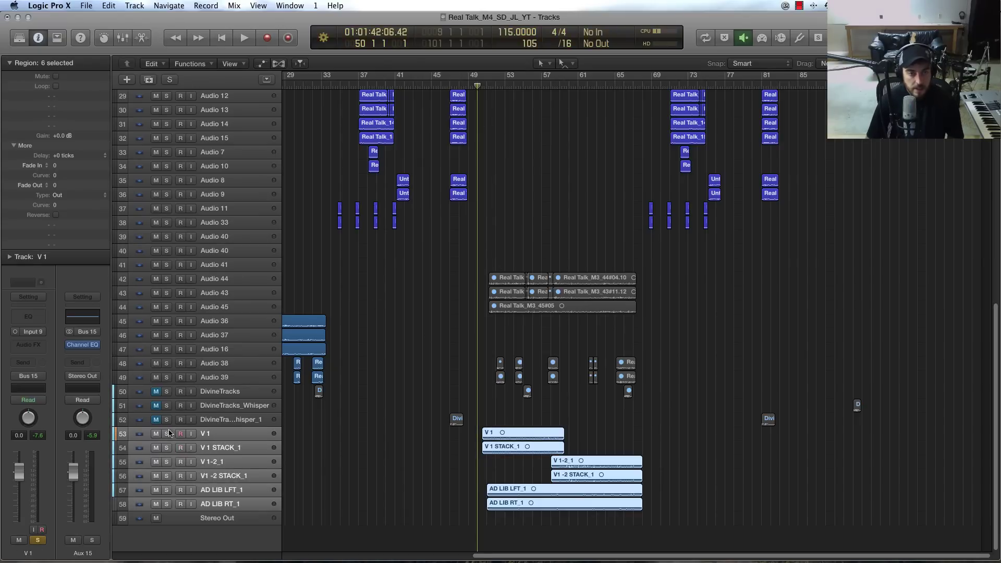
{"action": "key", "text": "space"}
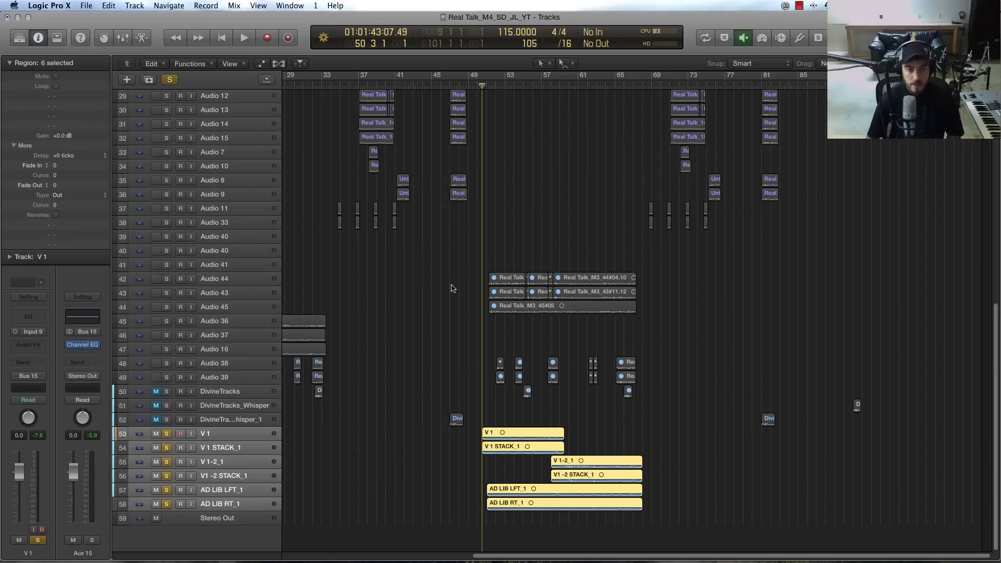
Reselect the six vocal tracks V 1 through AD LIB RT_1 and listen to them soloed
{"action": "left_click", "coordinate": [228, 437]}
{"action": "left_click", "coordinate": [227, 448]}
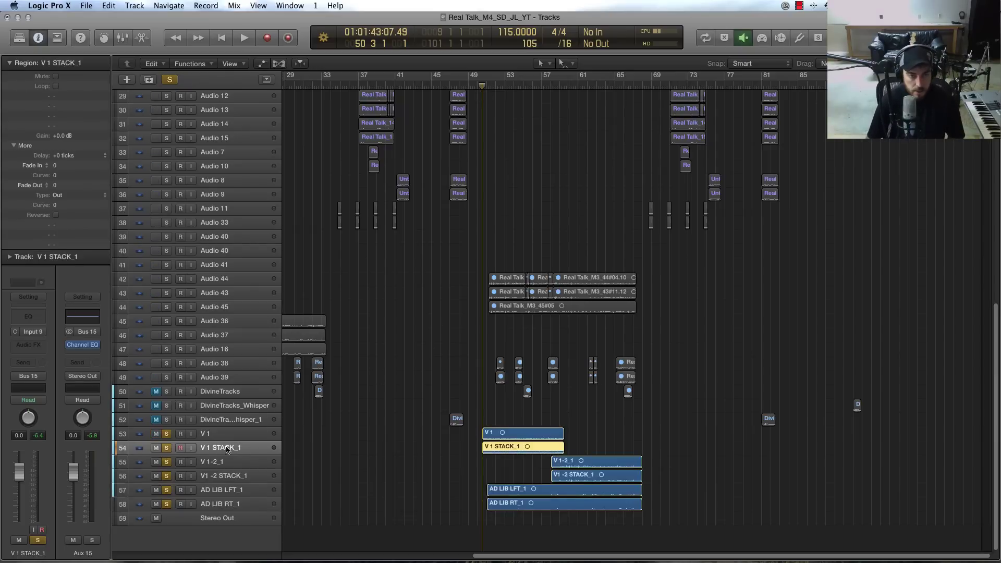
{"action": "left_click", "coordinate": [227, 435]}
{"action": "left_click", "coordinate": [227, 505], "text": "shift"}
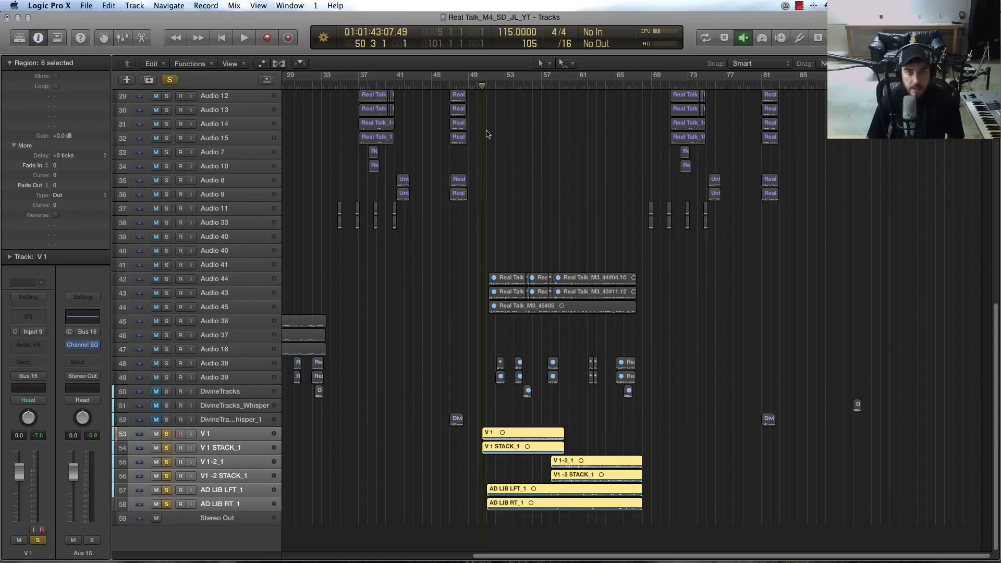
{"action": "key", "text": "space"}
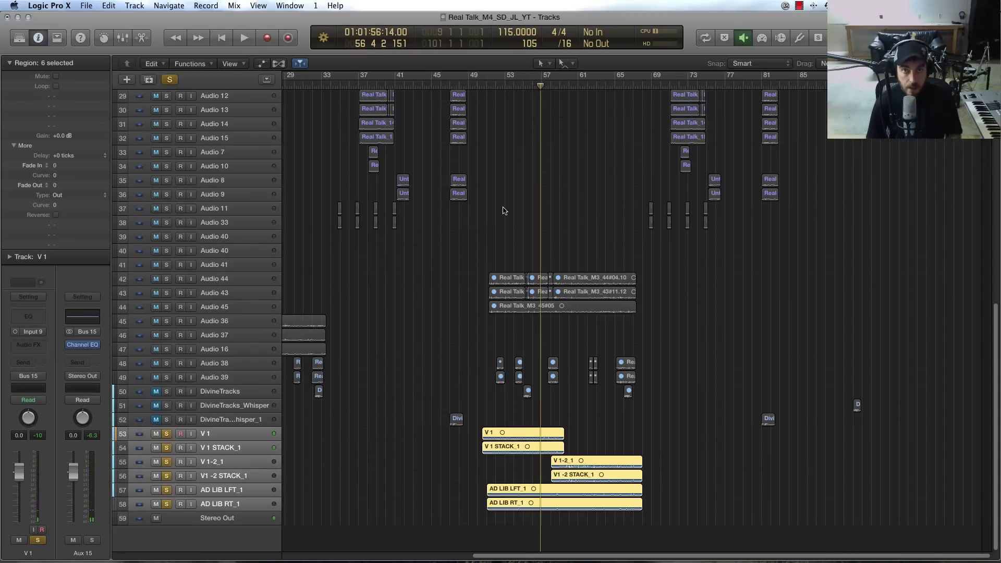
Enable the low cut in the Channel EQ on Aux 15 with a 48 dB/Oct slope at 116 Hz
{"action": "left_click", "coordinate": [77, 319]}
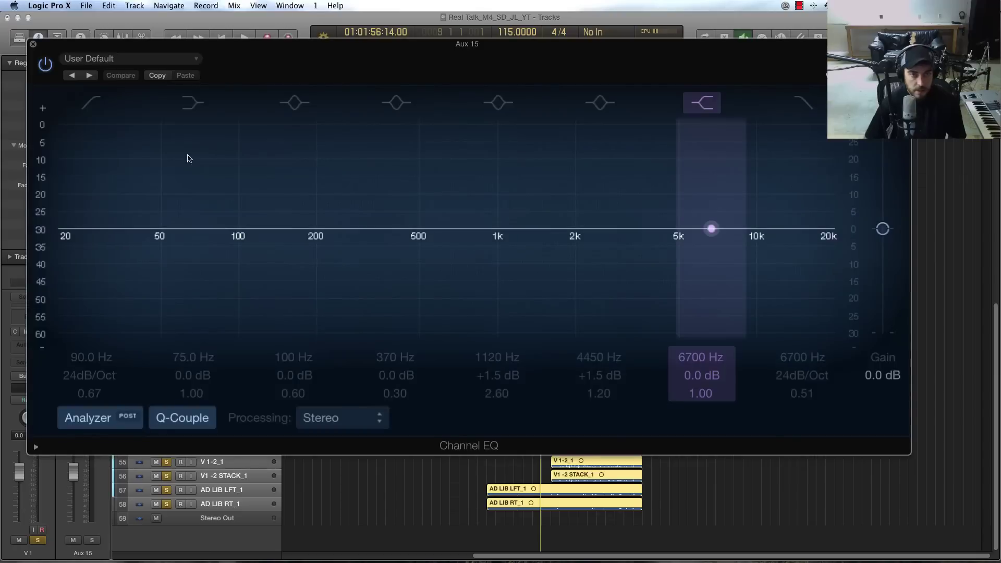
{"action": "left_click_drag", "start_coordinate": [253, 61], "coordinate": [308, 51]}
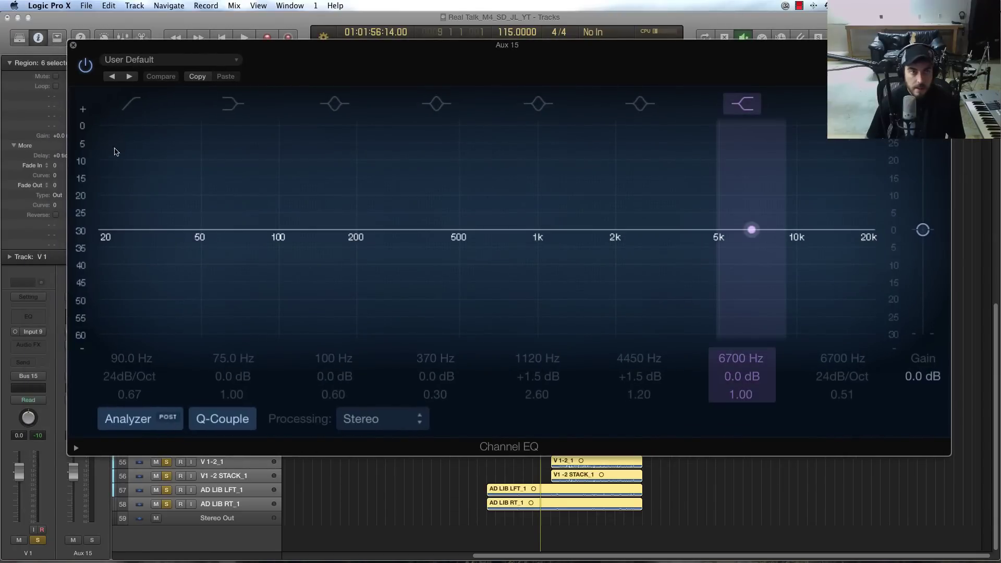
{"action": "left_click", "coordinate": [122, 114]}
{"action": "left_click_drag", "start_coordinate": [131, 377], "coordinate": [131, 365]}
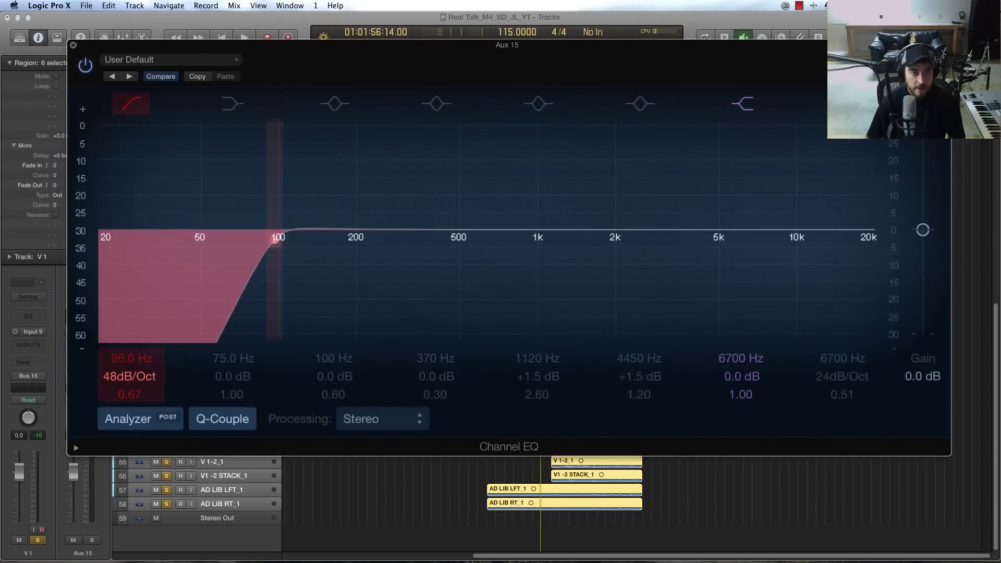
{"action": "left_click_drag", "start_coordinate": [270, 264], "coordinate": [290, 264]}
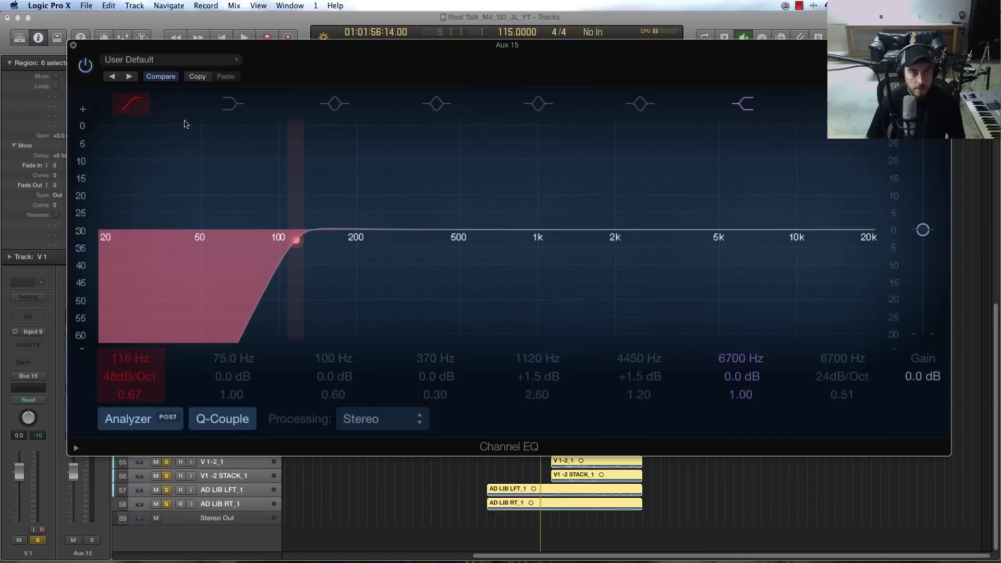
Audition the soloed vocals with the Aux 15 low cut switched off, and switch it back on
{"action": "left_click", "coordinate": [130, 106]}
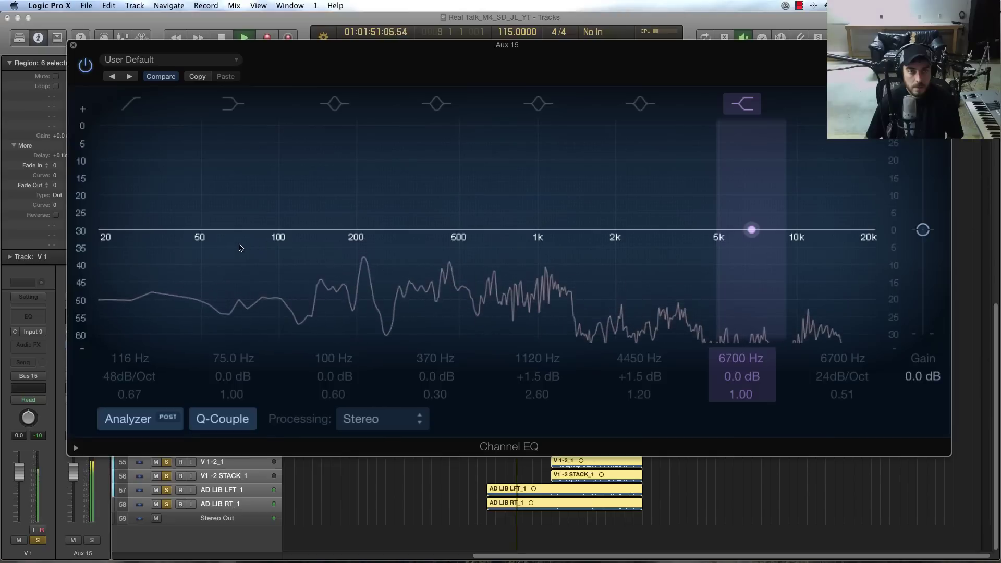
{"action": "key", "text": "space"}
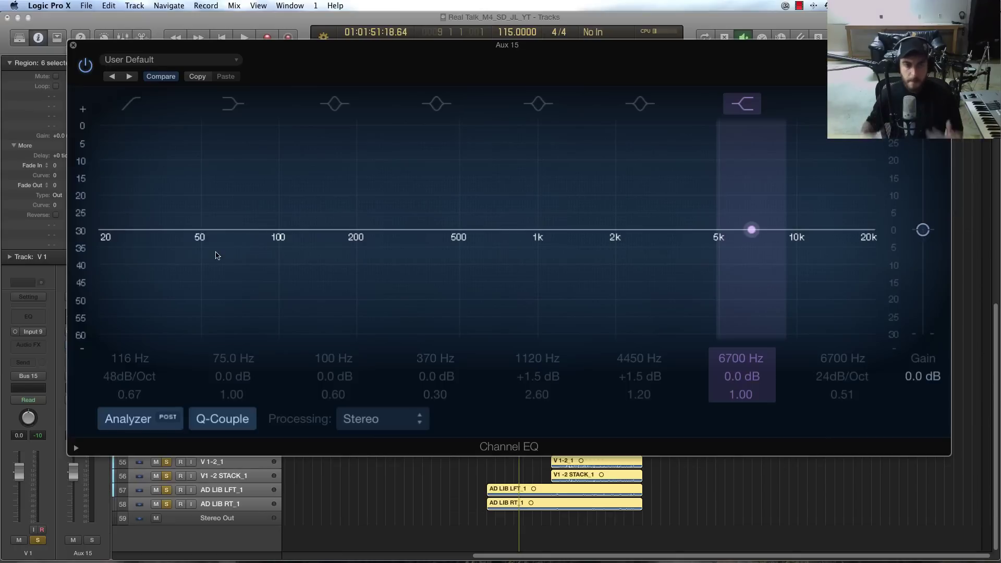
{"action": "left_click", "coordinate": [129, 103]}
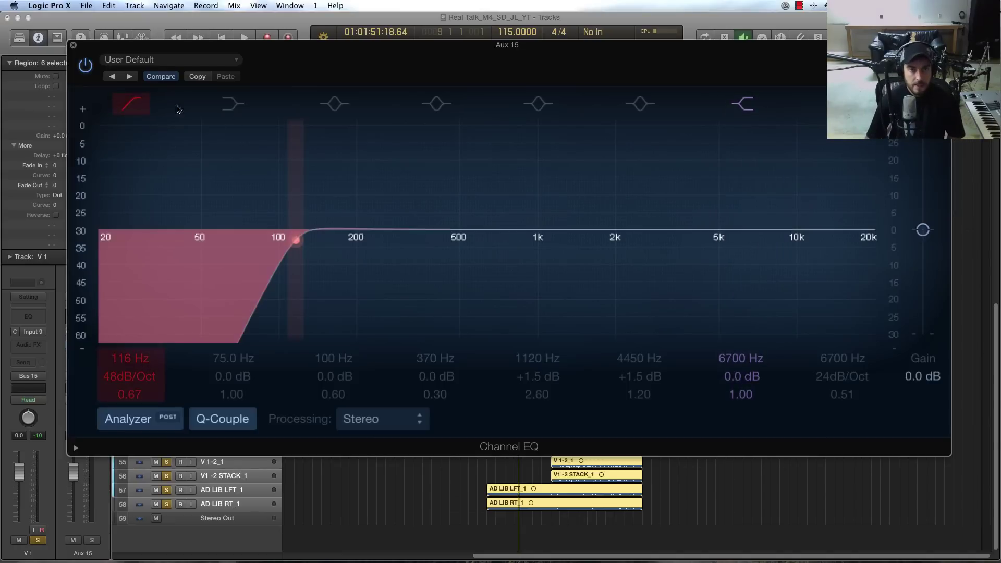
Fine-tune the Aux 15 low cut frequency to 108 Hz while playing the soloed vocals
{"action": "left_click_drag", "start_coordinate": [290, 310], "coordinate": [284, 312]}
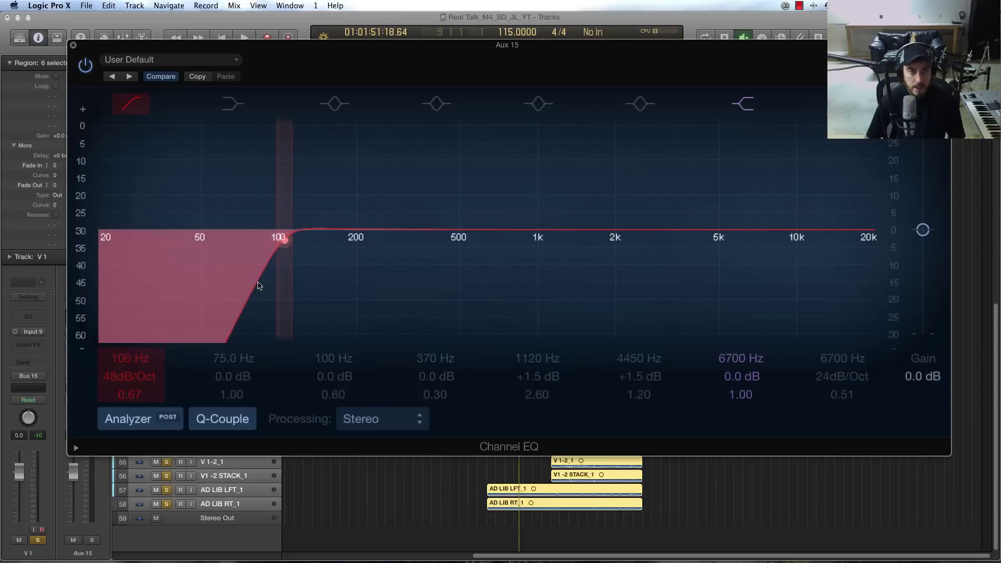
{"action": "left_click_drag", "start_coordinate": [271, 293], "coordinate": [275, 293]}
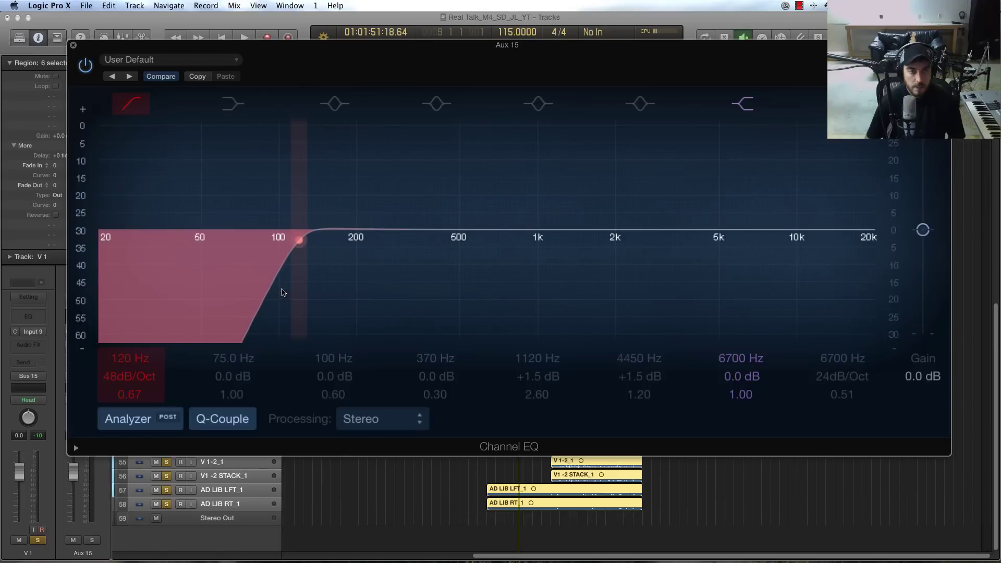
{"action": "key", "text": "space"}
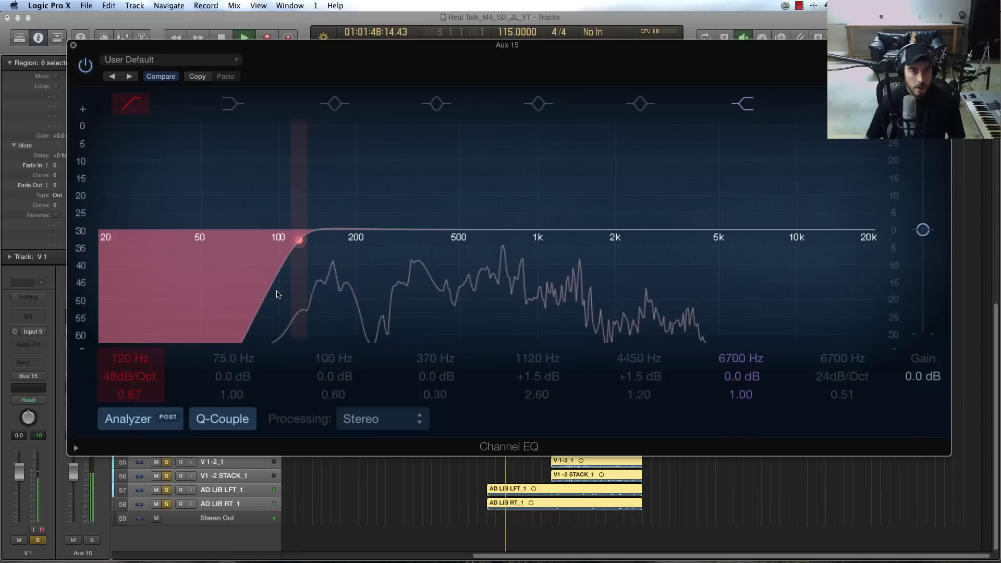
{"action": "left_click_drag", "start_coordinate": [276, 295], "coordinate": [267, 295]}
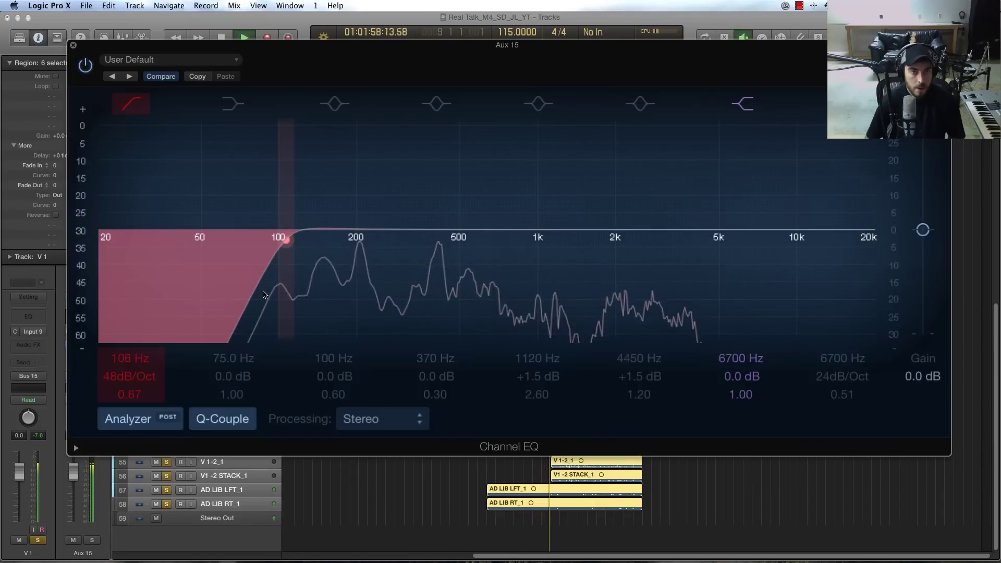
Stop playback and close the Channel EQ window of Aux 15
{"action": "key", "text": "space"}
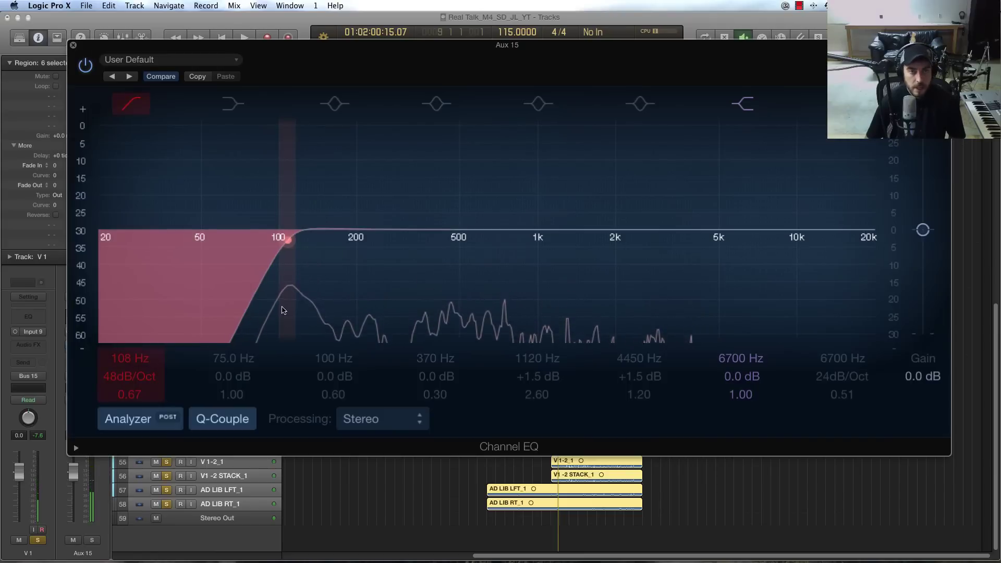
{"action": "left_click", "coordinate": [73, 46]}
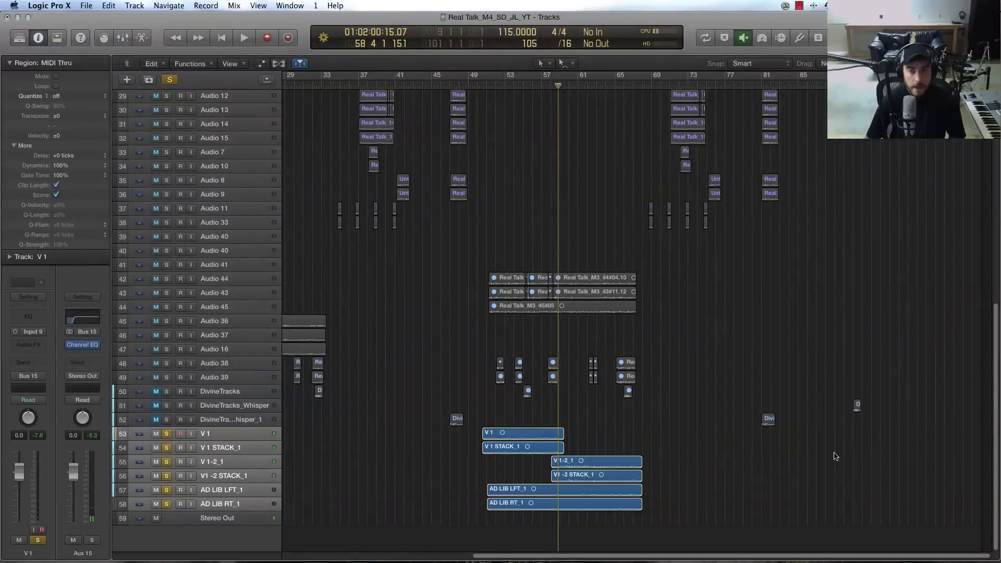
Turn off solo on the six vocal tracks V 1 through AD LIB RT_1, leaving only V 1 selected
{"action": "key", "text": "super+Down"}
{"action": "key", "text": "super+Down"}
{"action": "key", "text": "super+Down"}
{"action": "key", "text": "super+Down"}
{"action": "key", "text": "super+Down"}
{"action": "key", "text": "super+Down"}
{"action": "key", "text": "super+Down"}
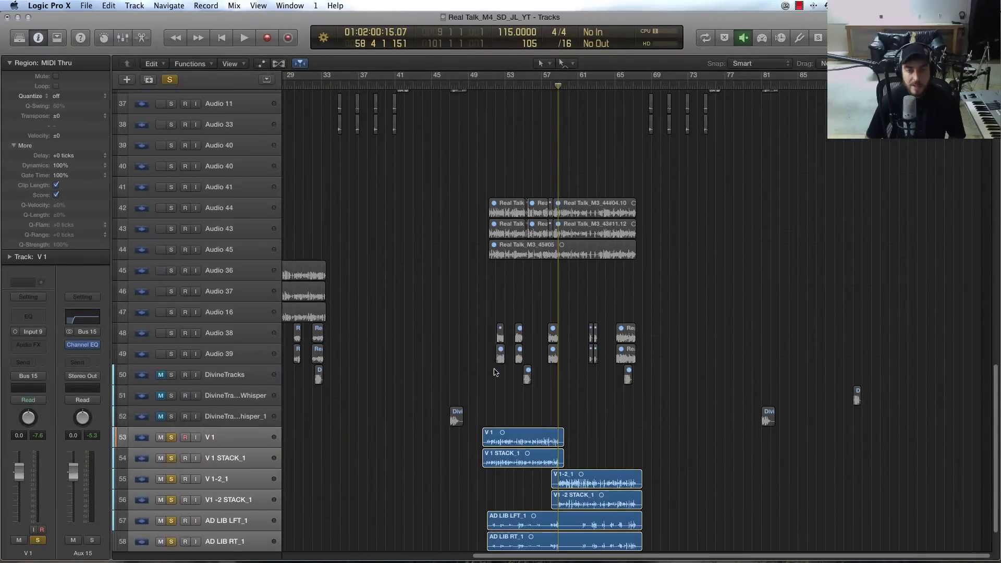
{"action": "key", "text": "super+Right"}
{"action": "key", "text": "super+Right"}
{"action": "key", "text": "super+Right"}
{"action": "key", "text": "super+Right"}
{"action": "key", "text": "super+Right"}
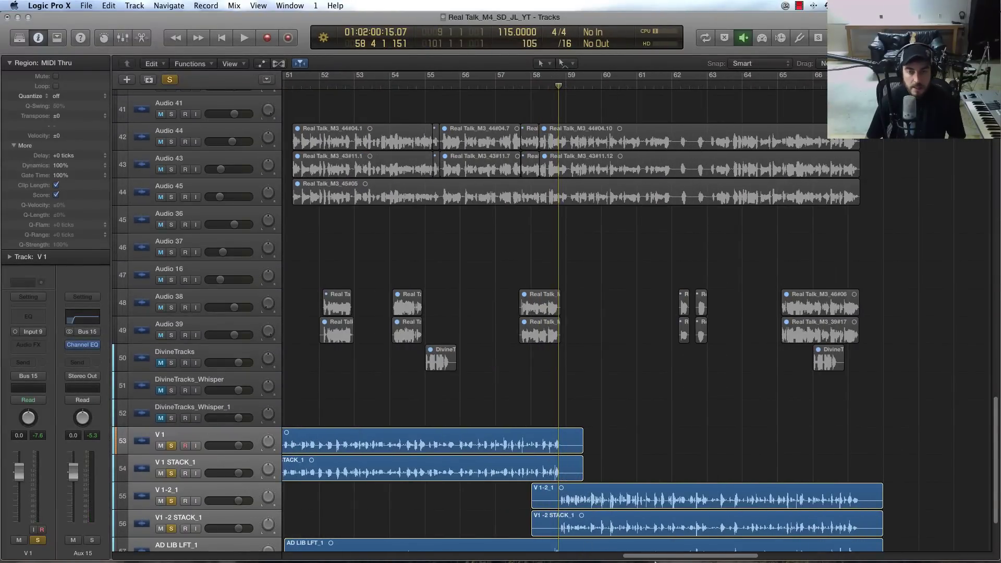
{"action": "left_click_drag", "start_coordinate": [658, 557], "coordinate": [633, 557]}
{"action": "scroll", "coordinate": [369, 314], "scroll_direction": "down", "scroll_amount": 5}
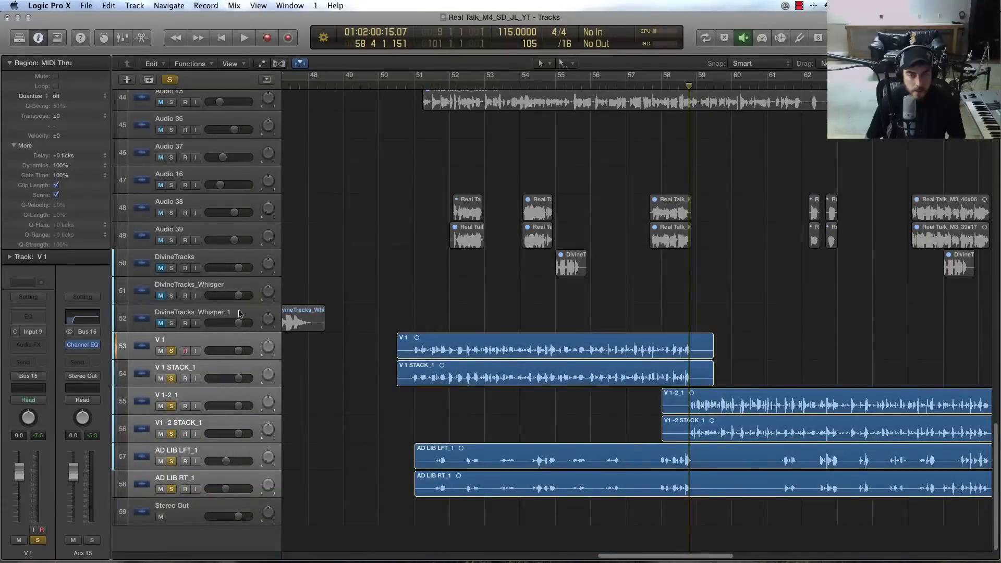
{"action": "left_click", "coordinate": [180, 335]}
{"action": "left_click", "coordinate": [385, 373]}
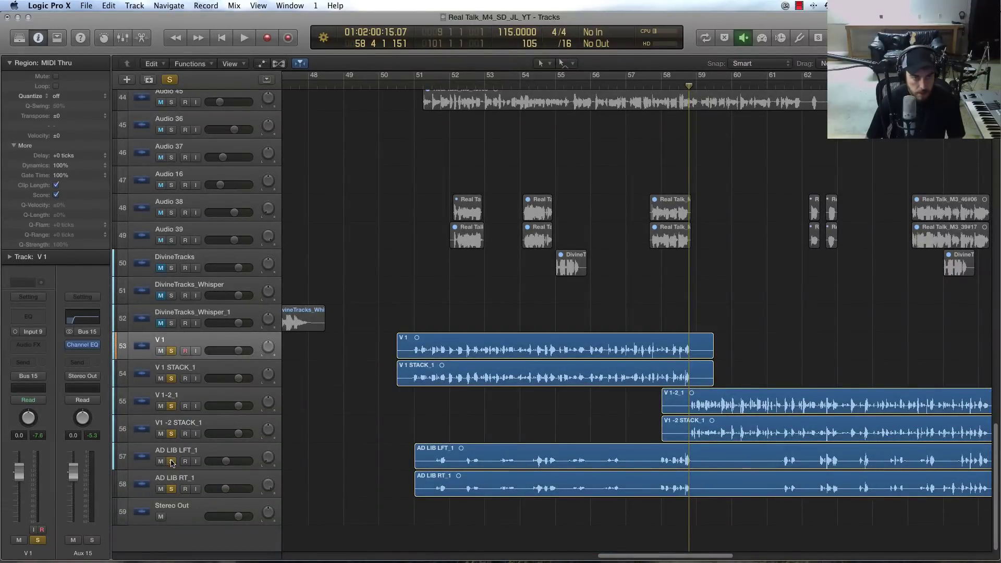
{"action": "left_click", "coordinate": [171, 352]}
{"action": "left_click", "coordinate": [181, 473], "text": "shift"}
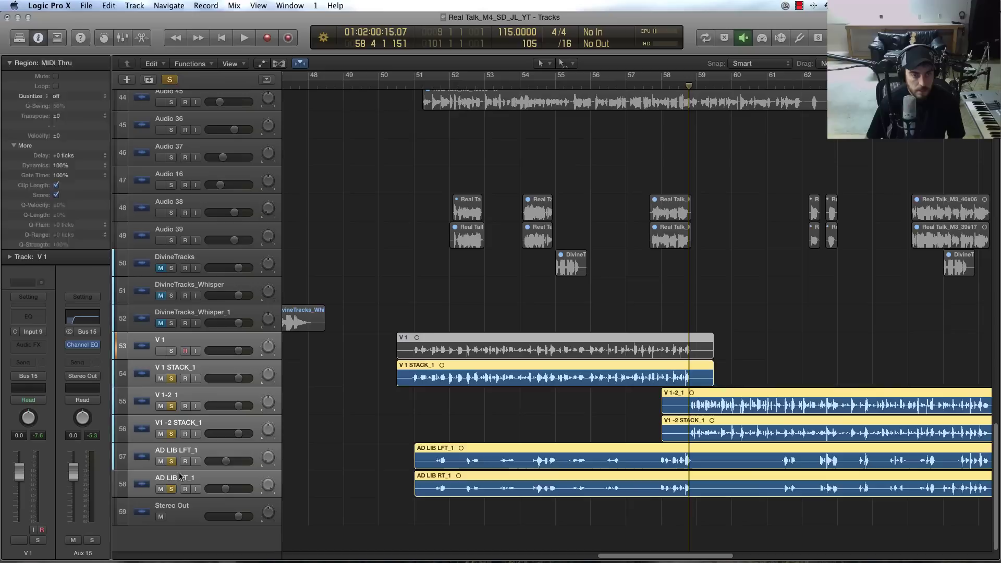
{"action": "left_click", "coordinate": [172, 489]}
{"action": "left_click", "coordinate": [171, 461]}
{"action": "left_click", "coordinate": [178, 346]}
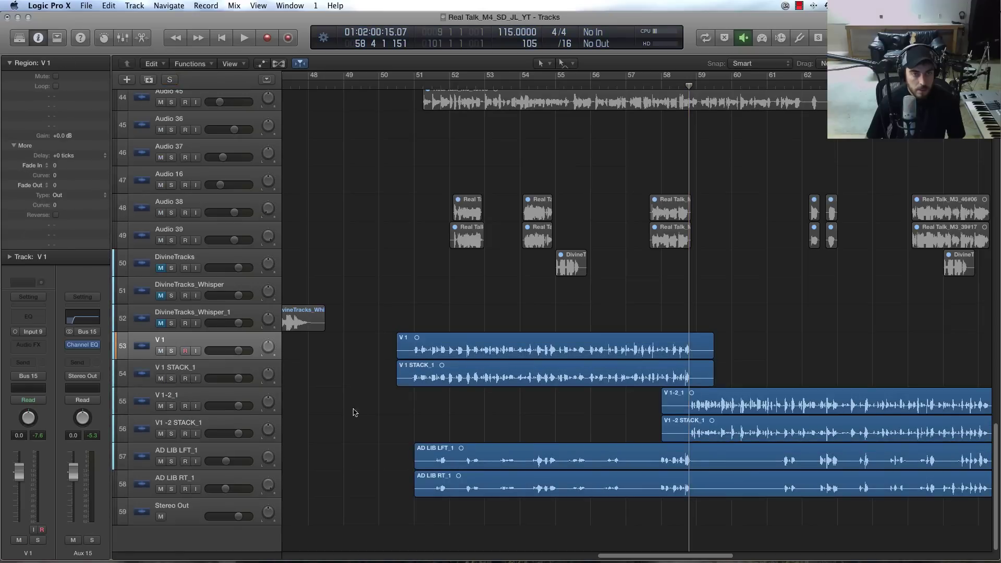
Mute the AD LIB LFT_1 and AD LIB RT_1 tracks and move the playhead to bar 51
{"action": "left_click", "coordinate": [160, 461]}
{"action": "left_click", "coordinate": [160, 489]}
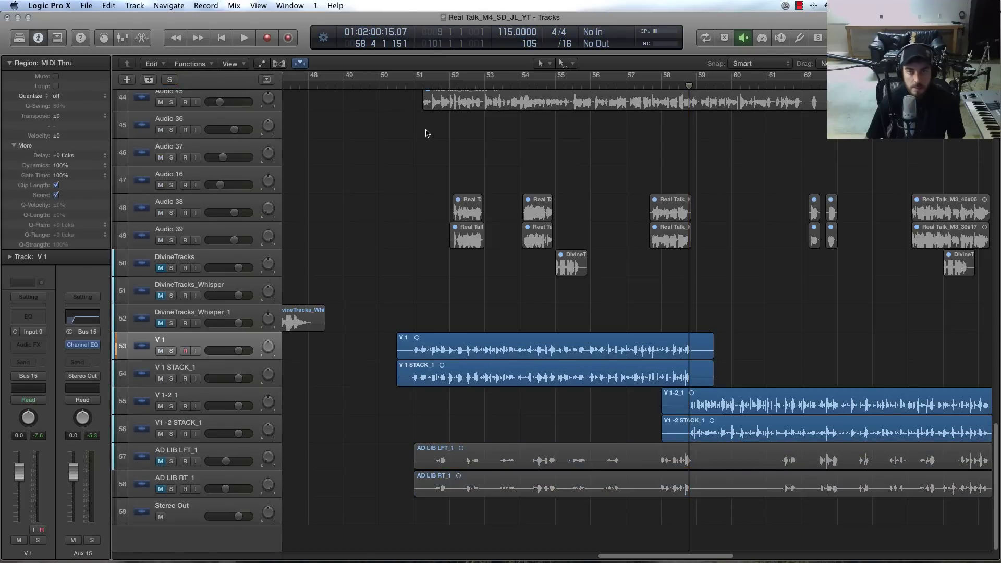
{"action": "left_click", "coordinate": [413, 85]}
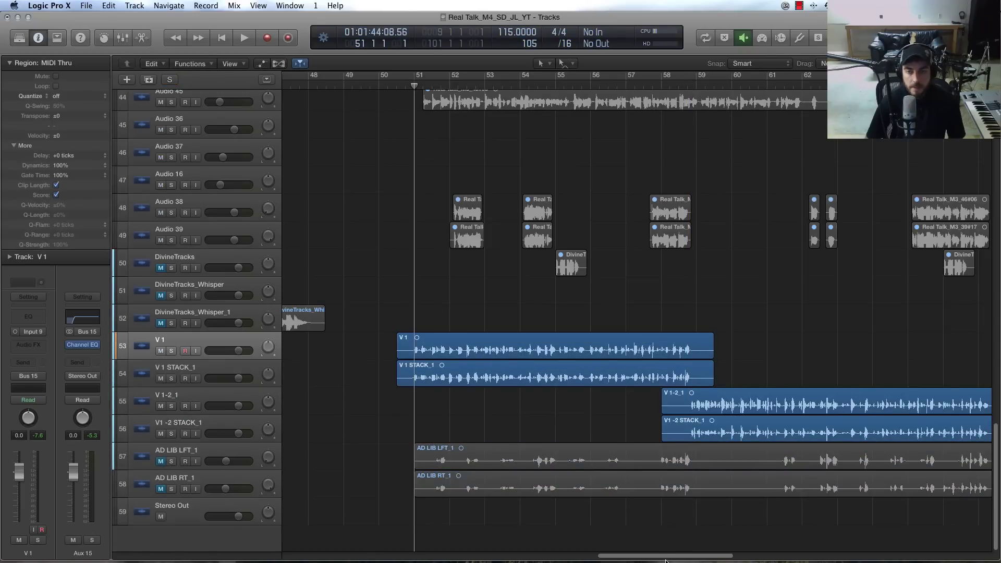
{"action": "scroll", "coordinate": [499, 341], "scroll_direction": "right", "scroll_amount": 5}
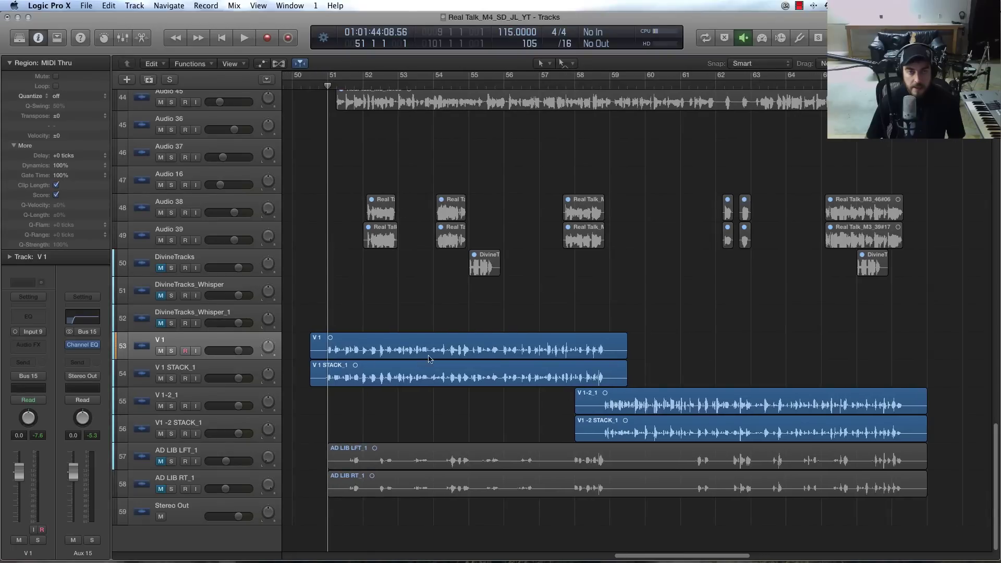
{"action": "left_click_drag", "start_coordinate": [383, 308], "coordinate": [387, 398]}
{"action": "left_click", "coordinate": [736, 376]}
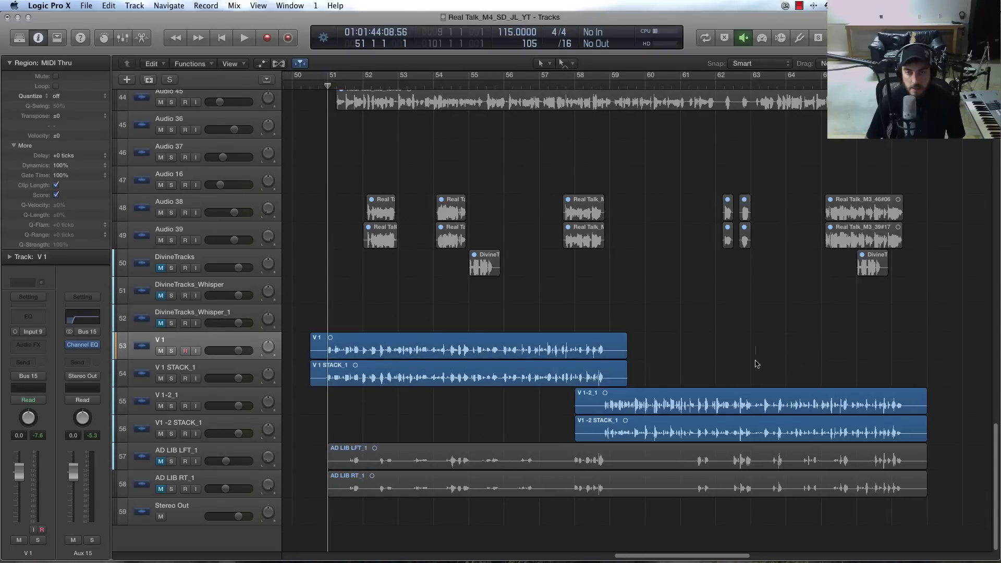
{"action": "left_click_drag", "start_coordinate": [755, 361], "coordinate": [755, 417]}
{"action": "left_click", "coordinate": [728, 368]}
{"action": "right_click", "coordinate": [729, 364]}
{"action": "left_click", "coordinate": [700, 319]}
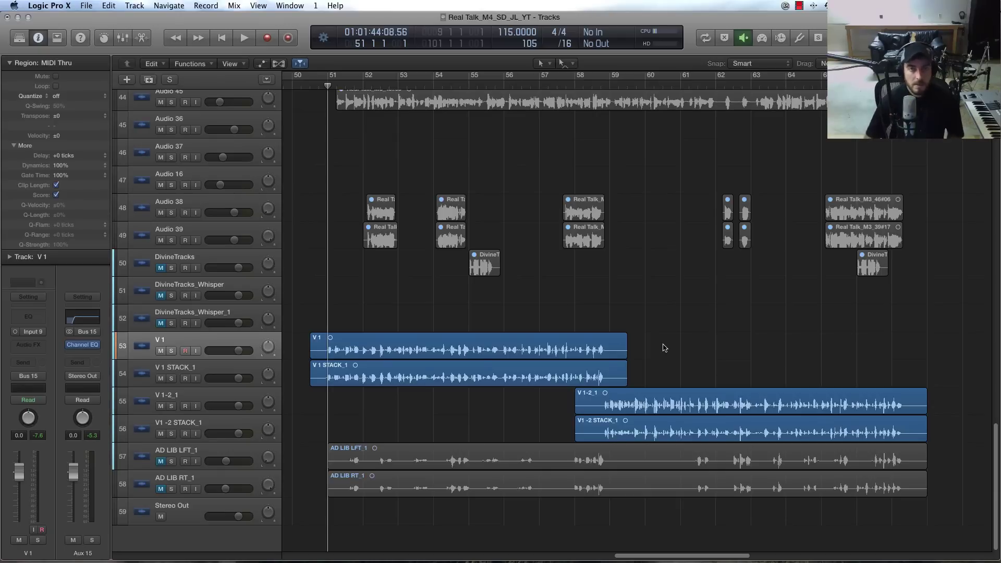
Select the V 1 STACK_1 track and move the playhead to position 50 3 1, where its region starts
{"action": "left_click", "coordinate": [219, 367]}
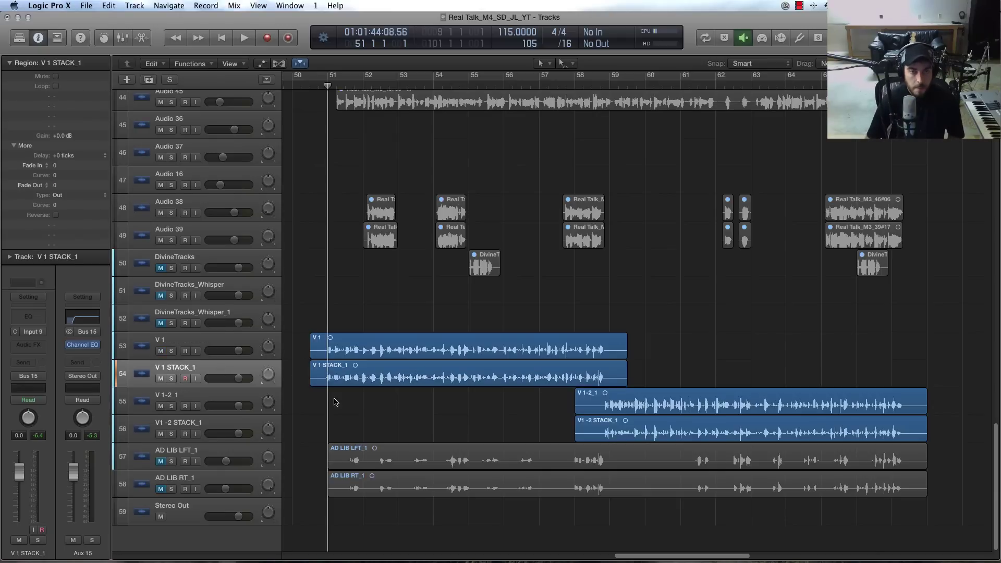
{"action": "left_click_drag", "start_coordinate": [325, 87], "coordinate": [321, 86]}
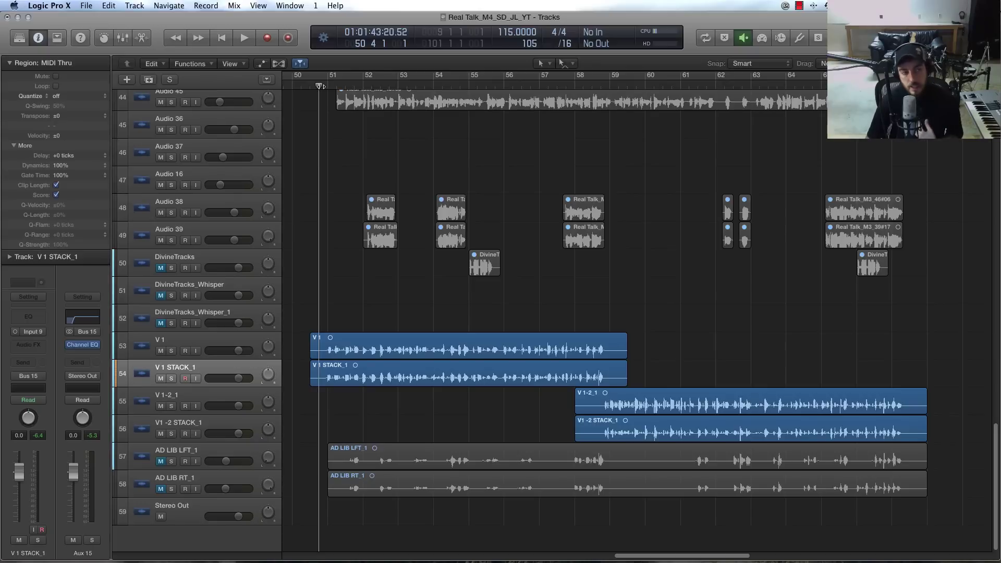
{"action": "left_click_drag", "start_coordinate": [321, 86], "coordinate": [323, 87]}
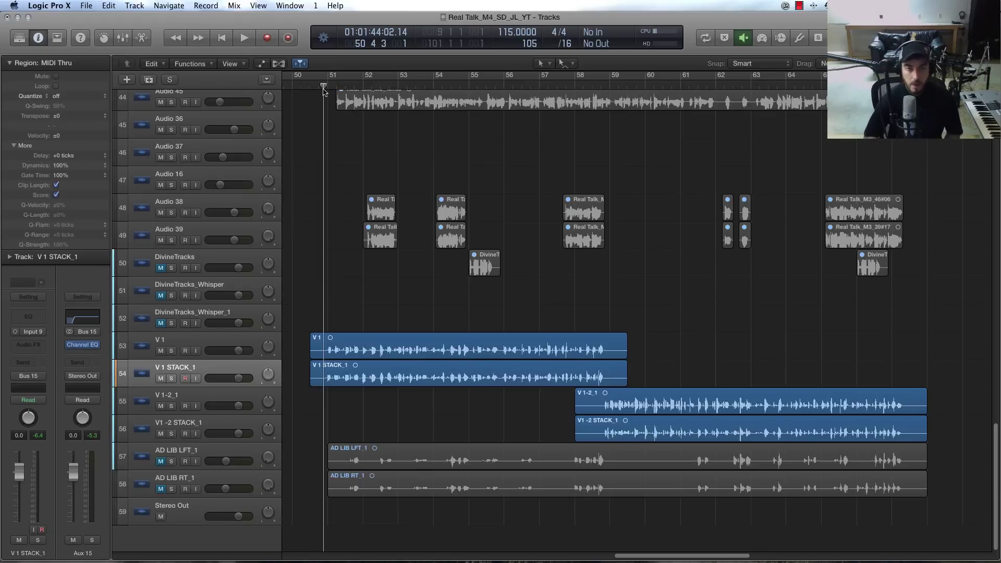
{"action": "left_click_drag", "start_coordinate": [319, 85], "coordinate": [313, 86]}
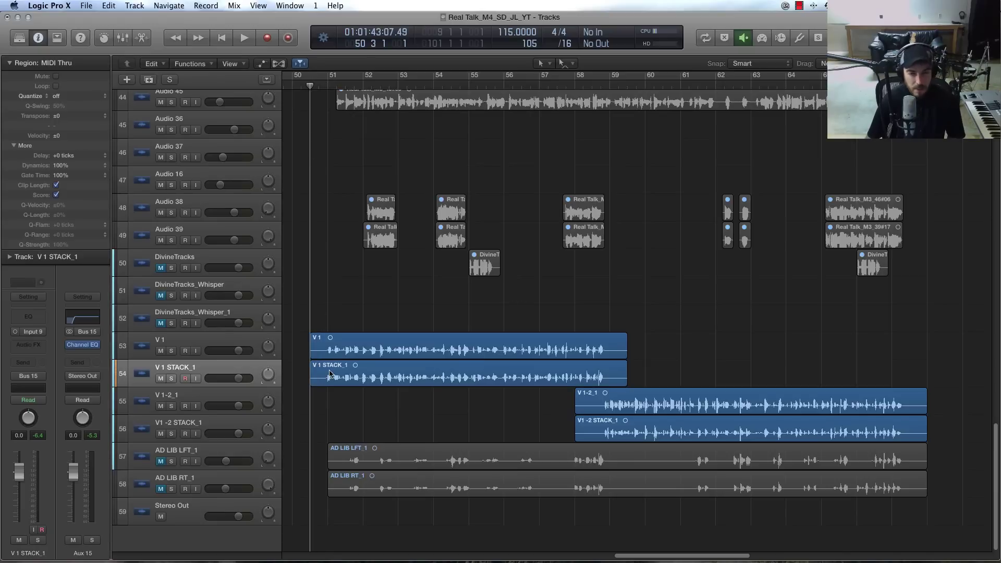
Play the verse and lower the V 1 STACK_1 track volume below -2.0 dB, then stop and reselect V 1
{"action": "left_click", "coordinate": [225, 348]}
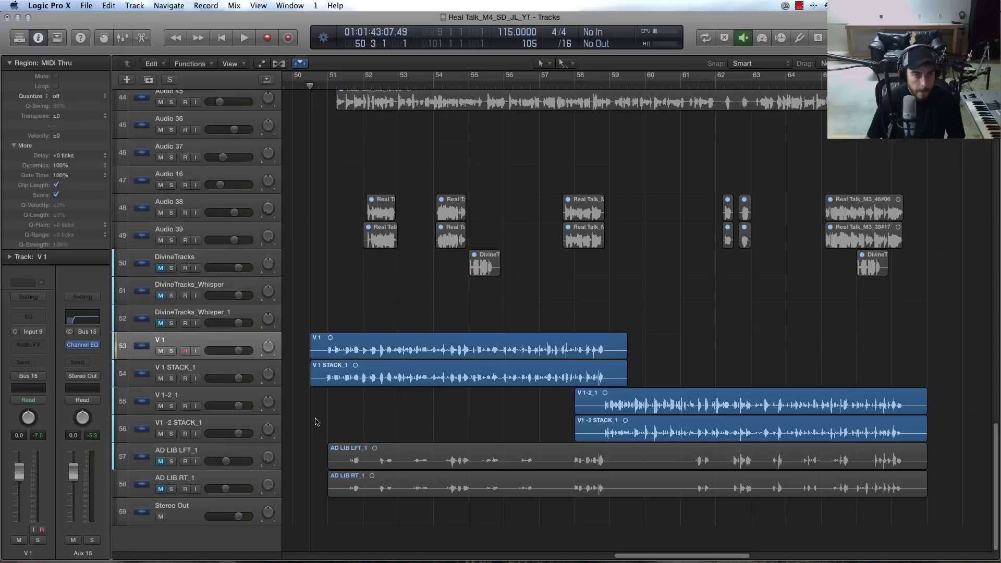
{"action": "key", "text": "space"}
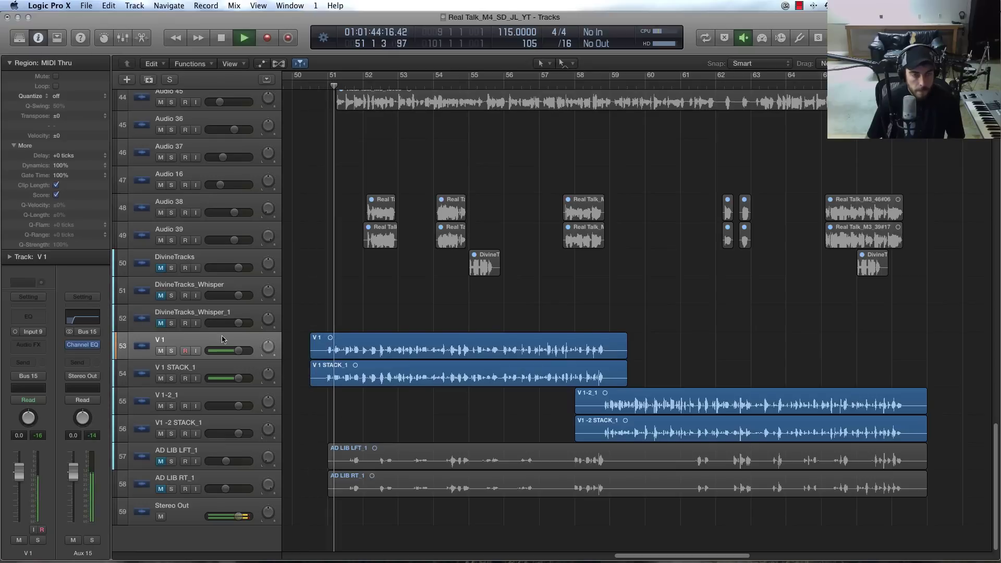
{"action": "left_click", "coordinate": [224, 373]}
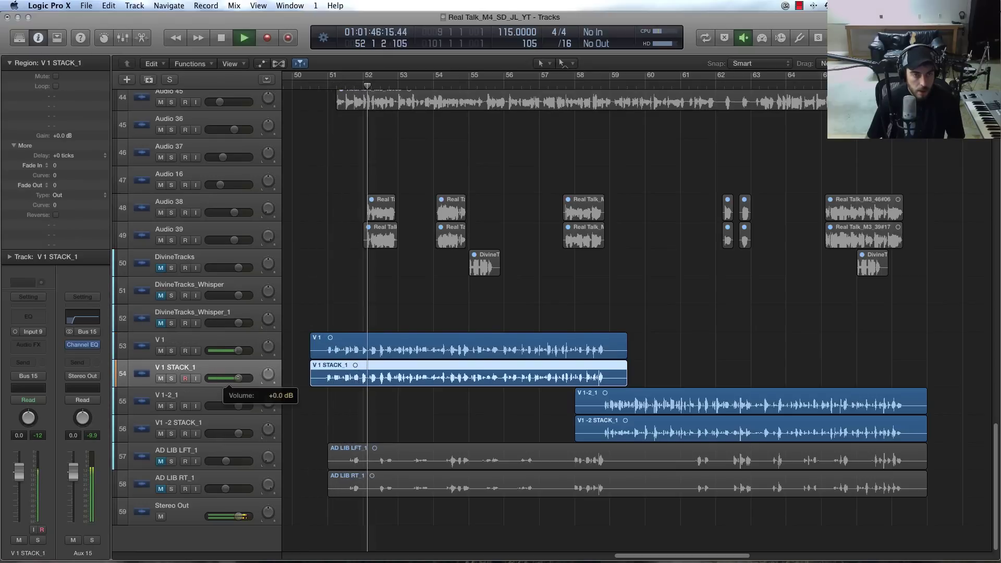
{"action": "left_click_drag", "start_coordinate": [224, 373], "coordinate": [221, 373]}
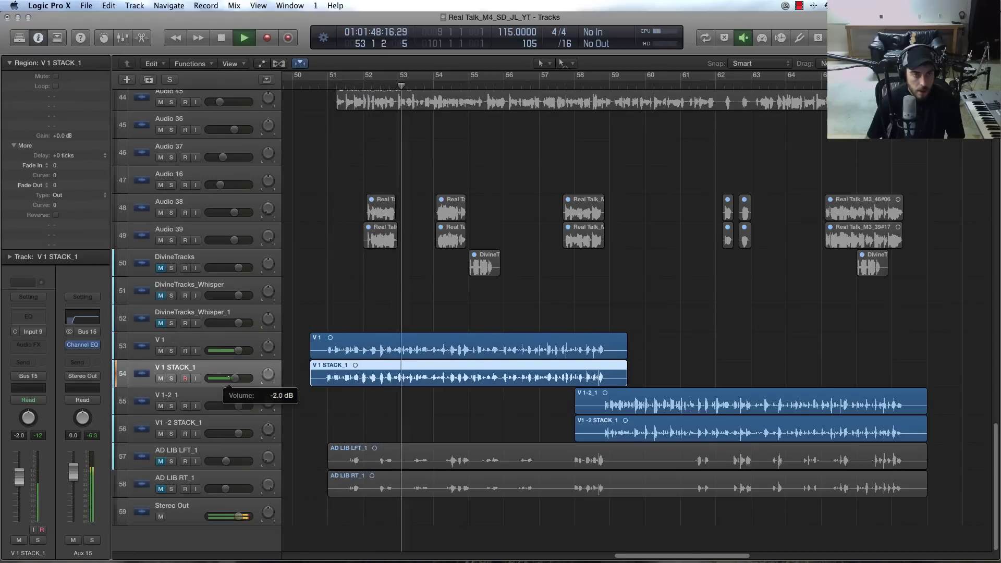
{"action": "key", "text": "space"}
{"action": "key", "text": "Up"}
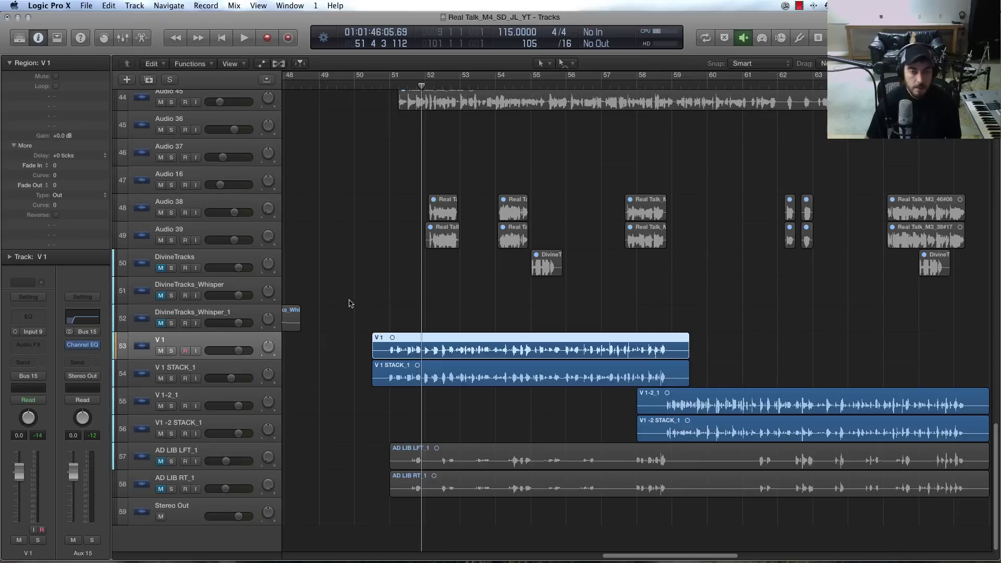
{"action": "key", "text": "Down"}
{"action": "key", "text": "Up"}
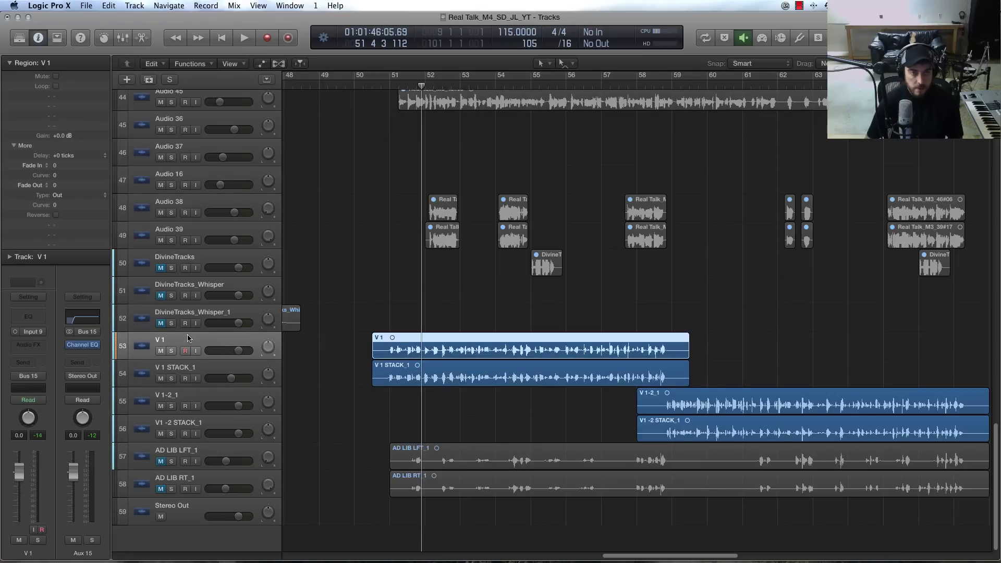
Insert the FF Pro-C compressor on Aux 15 after the Channel EQ
{"action": "left_click", "coordinate": [92, 347]}
{"action": "left_click", "coordinate": [85, 356]}
{"action": "left_click", "coordinate": [96, 357]}
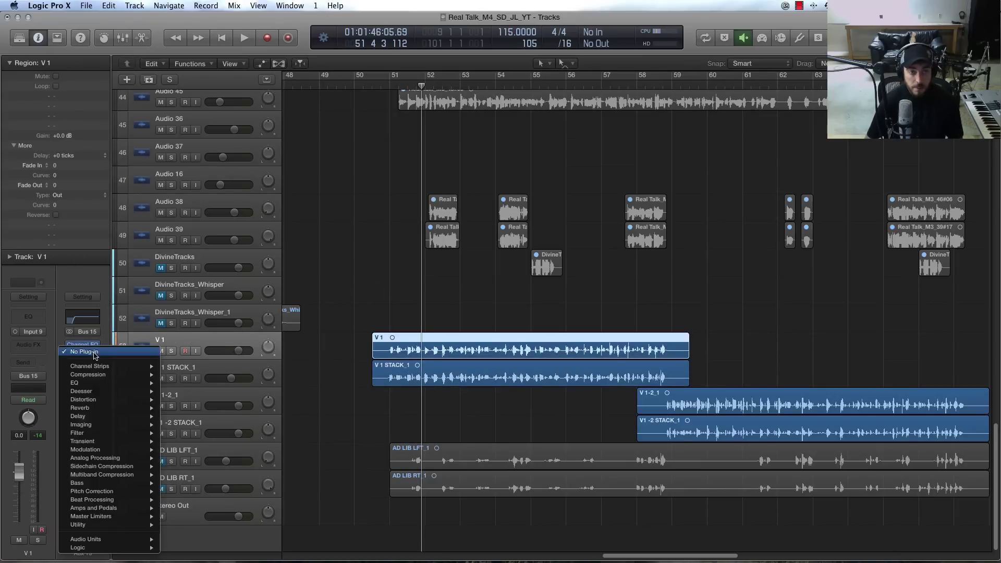
{"action": "mouse_move", "coordinate": [125, 374]}
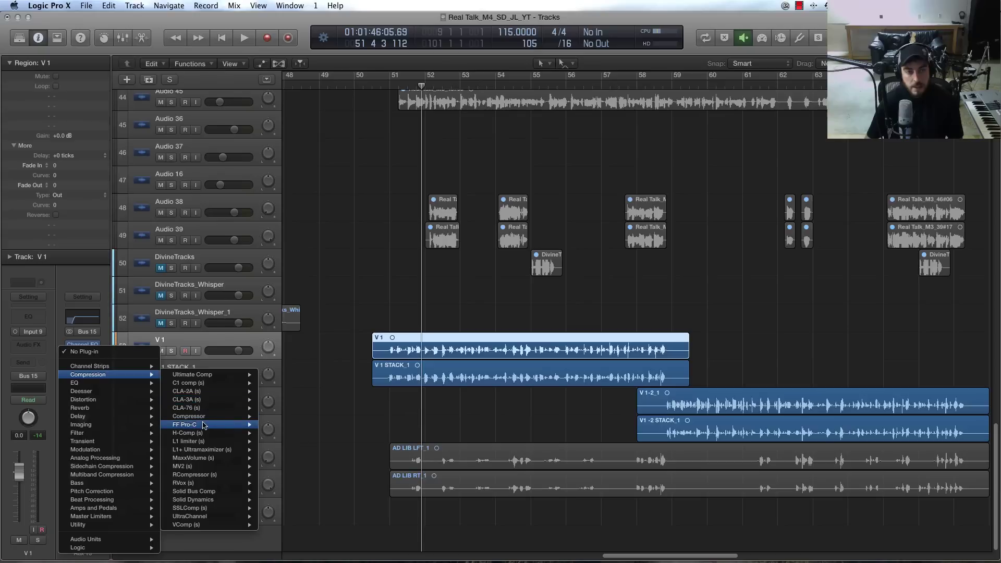
{"action": "mouse_move", "coordinate": [195, 424]}
{"action": "left_click", "coordinate": [275, 424]}
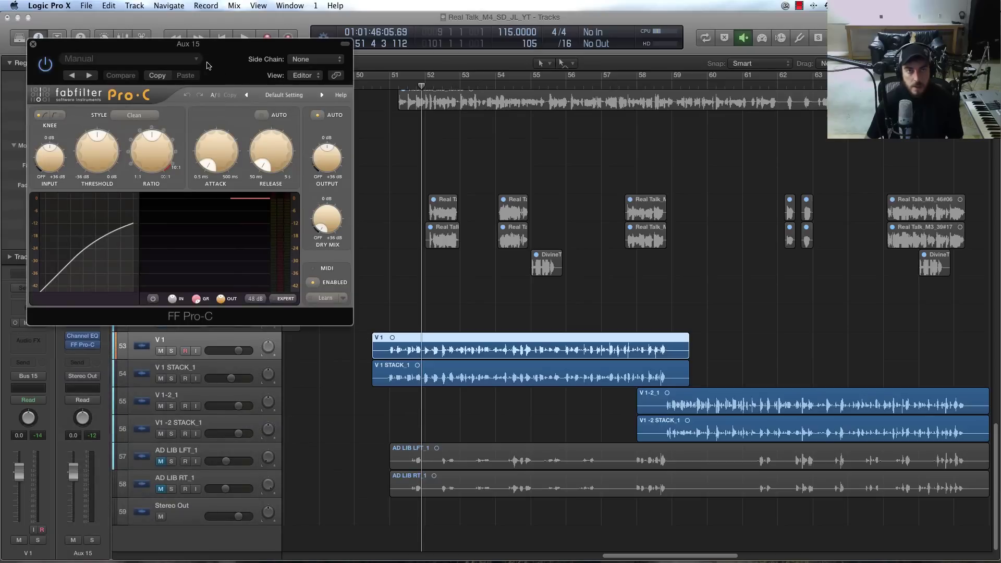
Move the Pro-C window over the middle of the arrangement and collapse its plug-in header
{"action": "left_click_drag", "start_coordinate": [160, 46], "coordinate": [561, 158]}
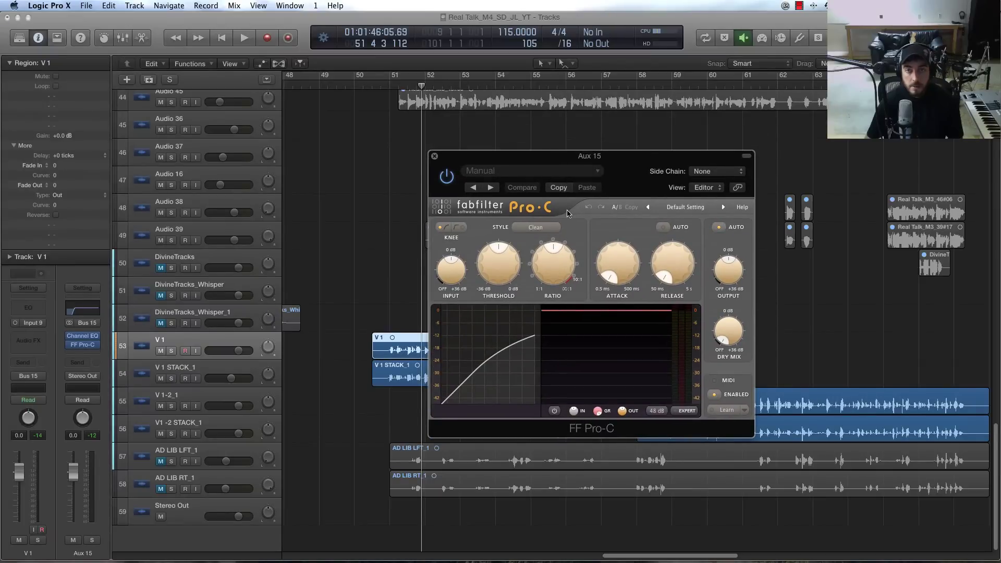
{"action": "left_click_drag", "start_coordinate": [671, 165], "coordinate": [623, 169]}
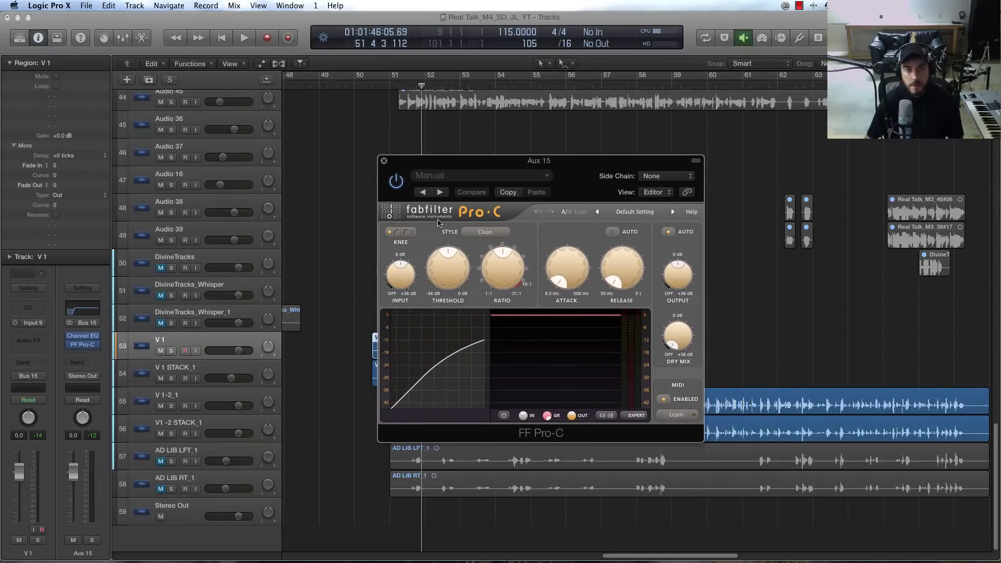
{"action": "left_click", "coordinate": [695, 161]}
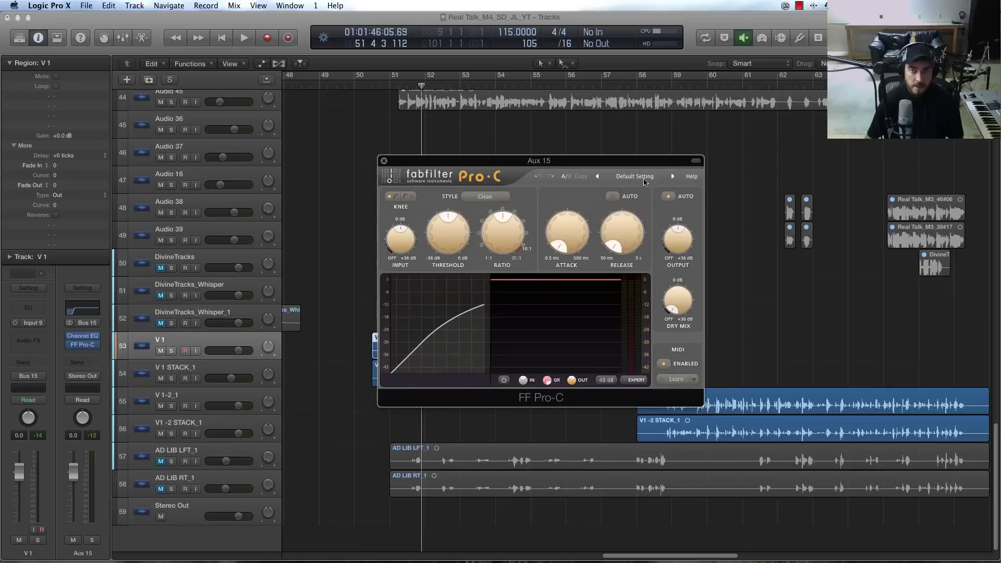
{"action": "left_click_drag", "start_coordinate": [557, 162], "coordinate": [598, 173]}
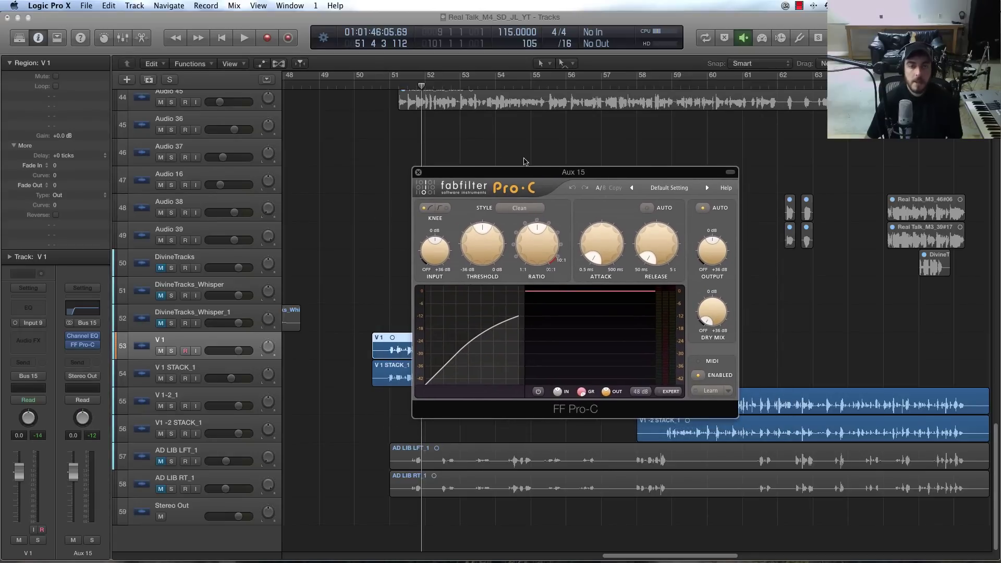
Move the playhead to 51 2 1 and lower the Pro-C threshold on Aux 15 to about -20.73 dB
{"action": "left_click", "coordinate": [401, 84]}
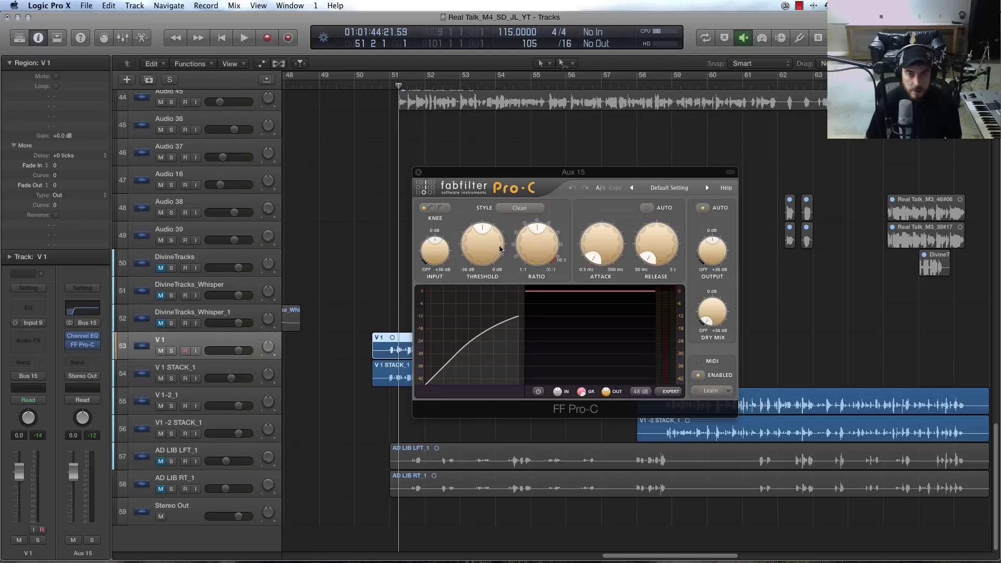
{"action": "left_click_drag", "start_coordinate": [485, 248], "coordinate": [485, 257]}
{"action": "mouse_move", "coordinate": [469, 242]}
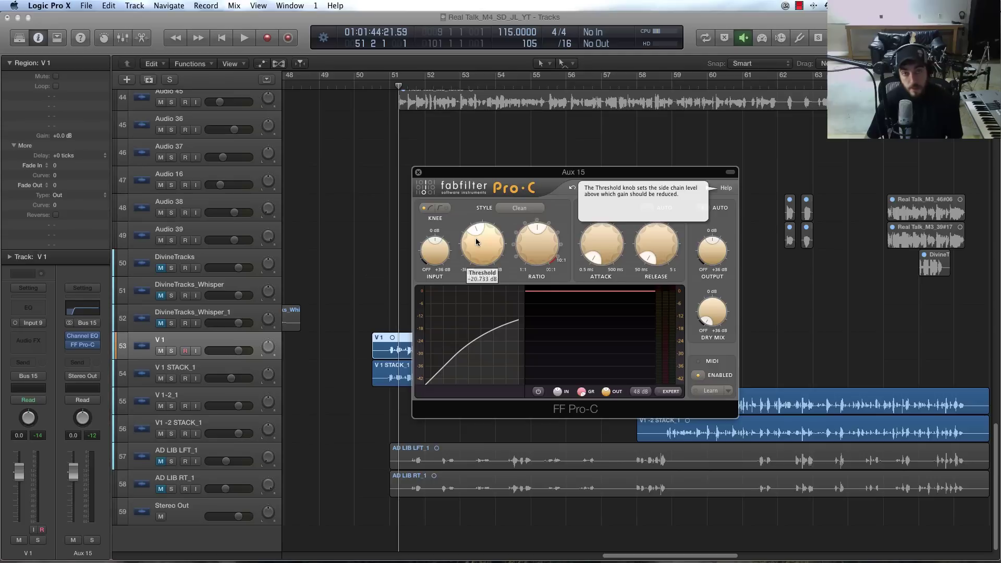
{"action": "mouse_move", "coordinate": [536, 245]}
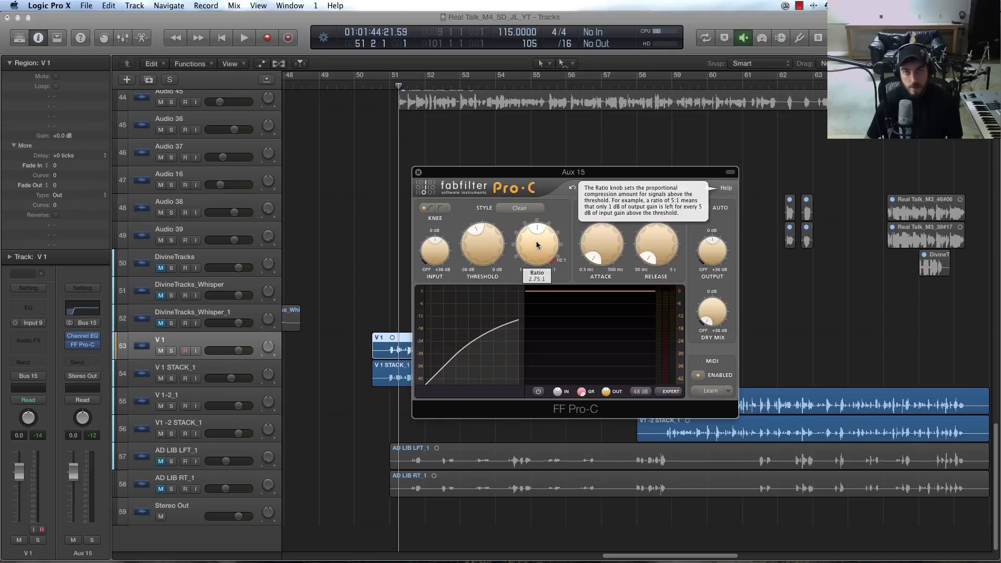
{"action": "mouse_move", "coordinate": [588, 248]}
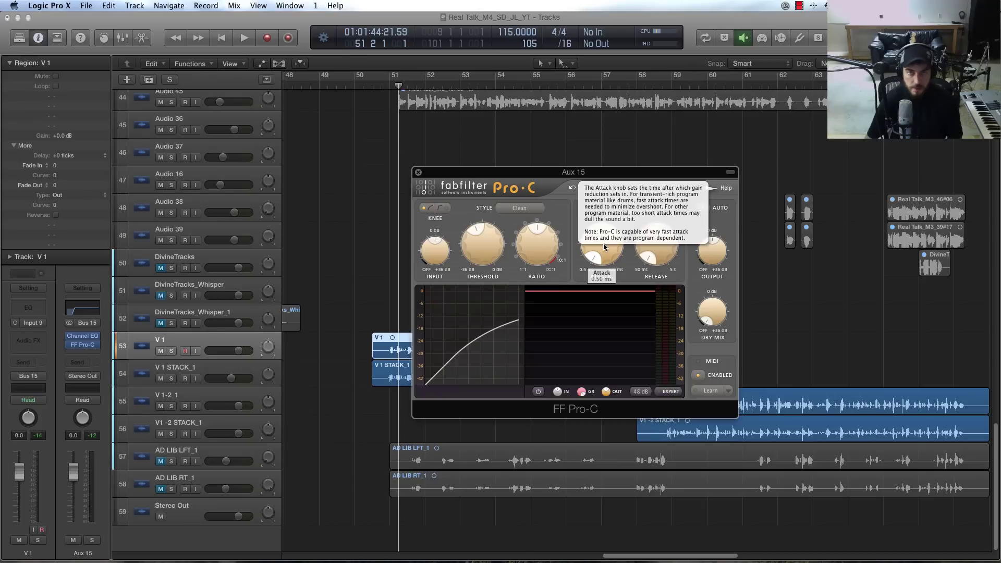
{"action": "mouse_move", "coordinate": [655, 249]}
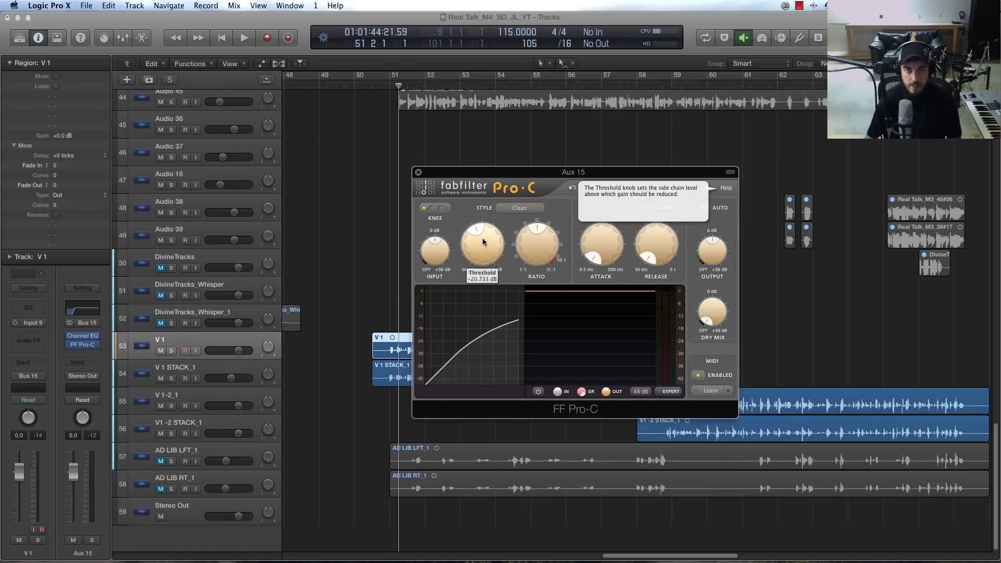
Reset the Pro-C threshold to 0 dB and the ratio to 1:1 on Aux 15
{"action": "left_click_drag", "start_coordinate": [485, 242], "coordinate": [487, 141]}
{"action": "left_click_drag", "start_coordinate": [536, 243], "coordinate": [536, 340]}
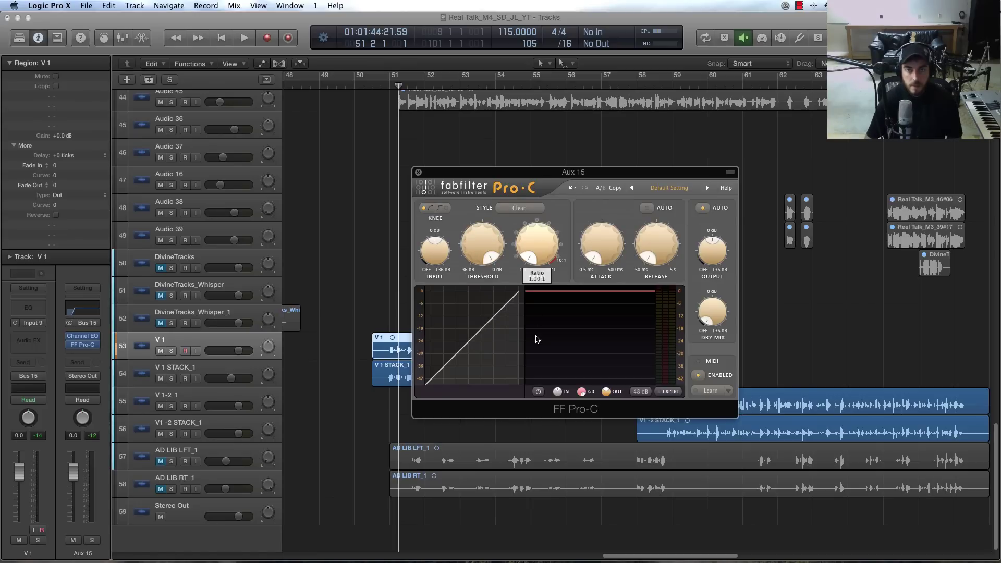
{"action": "left_click_drag", "start_coordinate": [484, 224], "coordinate": [508, 129]}
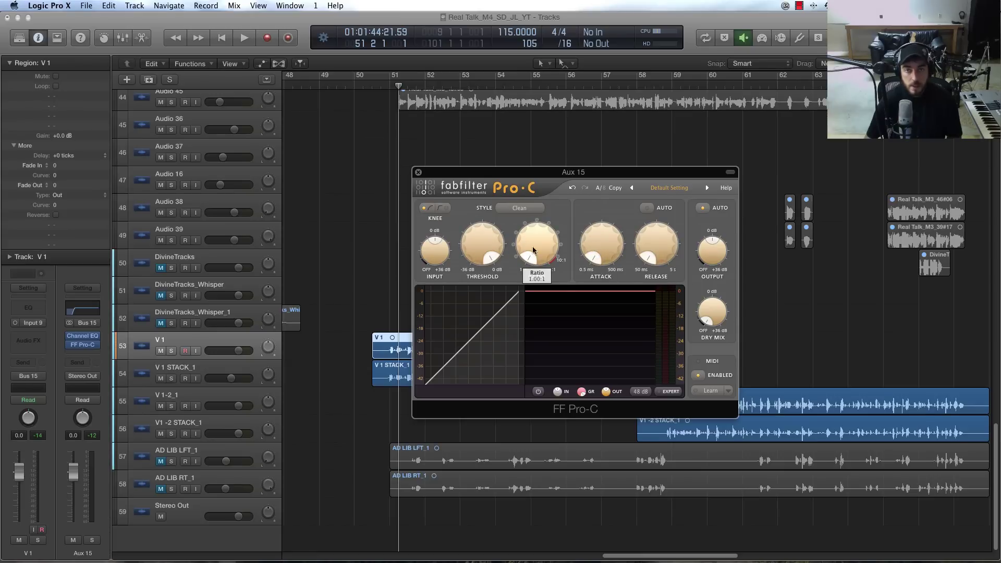
Play the uncompressed verse from near bar 51 to examine its levels in Pro-C, shifting the plug-in window slightly up
{"action": "left_click", "coordinate": [391, 80]}
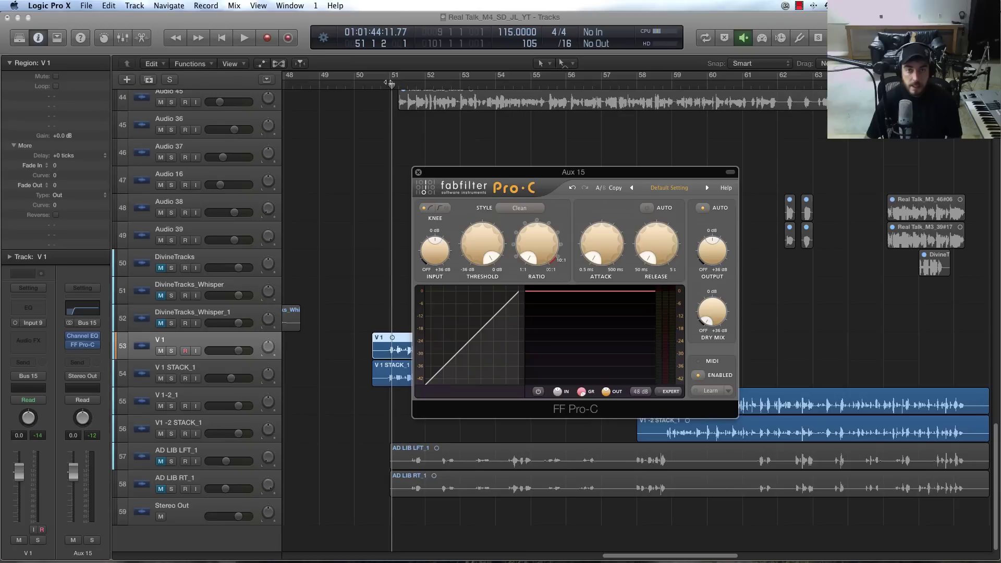
{"action": "left_click", "coordinate": [389, 82]}
{"action": "key", "text": "space"}
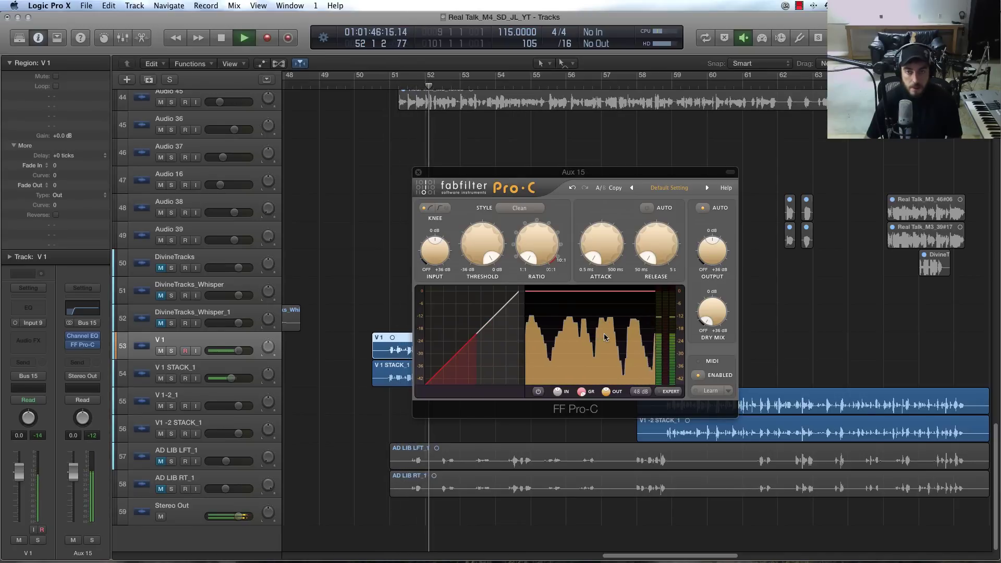
{"action": "key", "text": "space"}
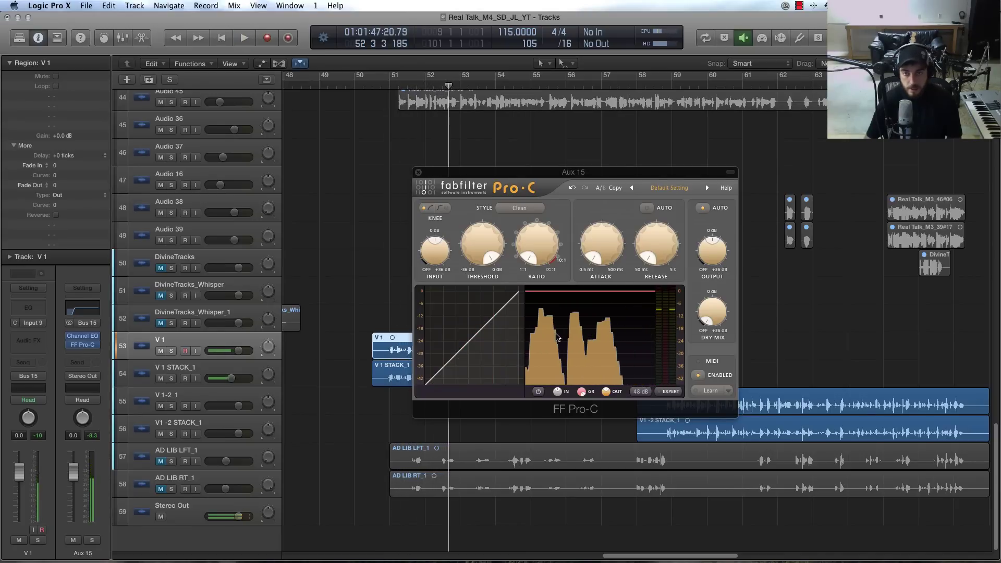
{"action": "key", "text": "space"}
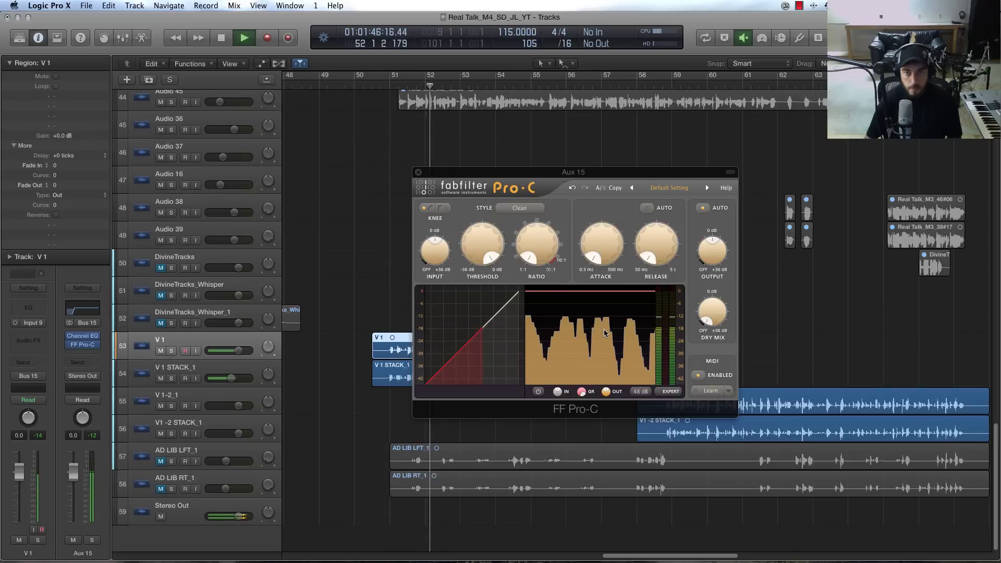
{"action": "left_click_drag", "start_coordinate": [594, 209], "coordinate": [580, 180]}
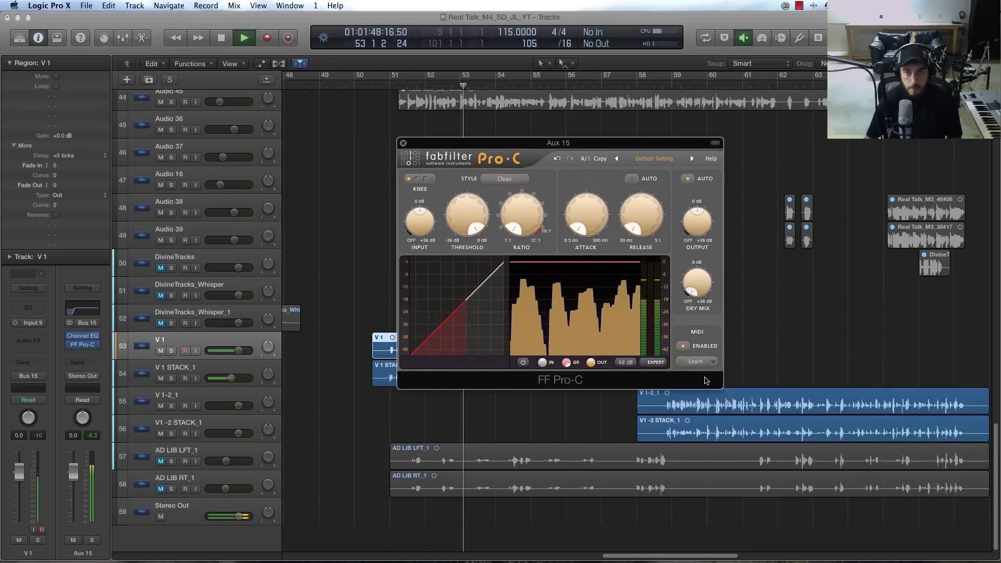
{"action": "key", "text": "space"}
Raise the Pro-C ratio to about 1.9:1, then lower the threshold to about -15.4 dB during playback of the verse
{"action": "mouse_move", "coordinate": [548, 299]}
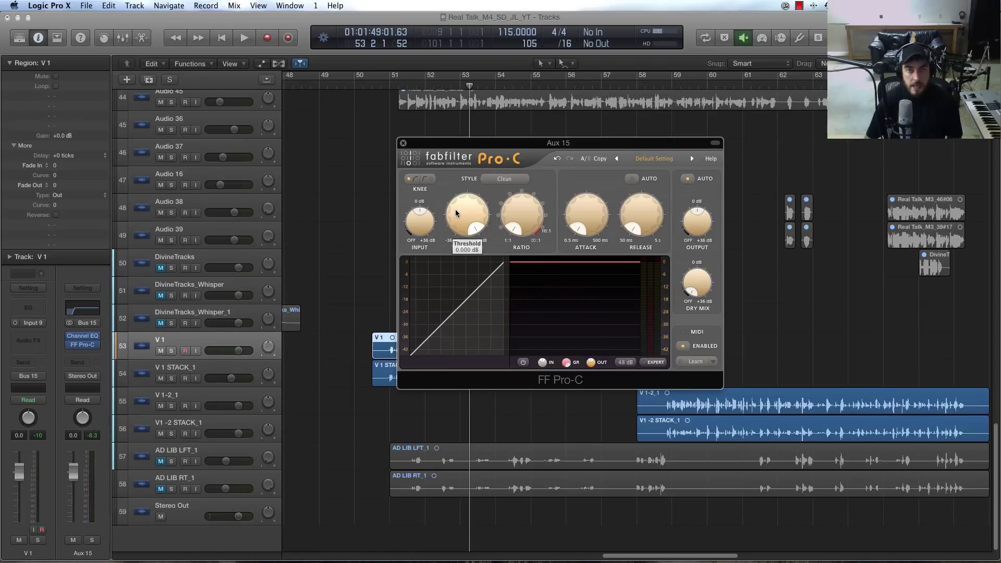
{"action": "left_click_drag", "start_coordinate": [474, 229], "coordinate": [511, 152]}
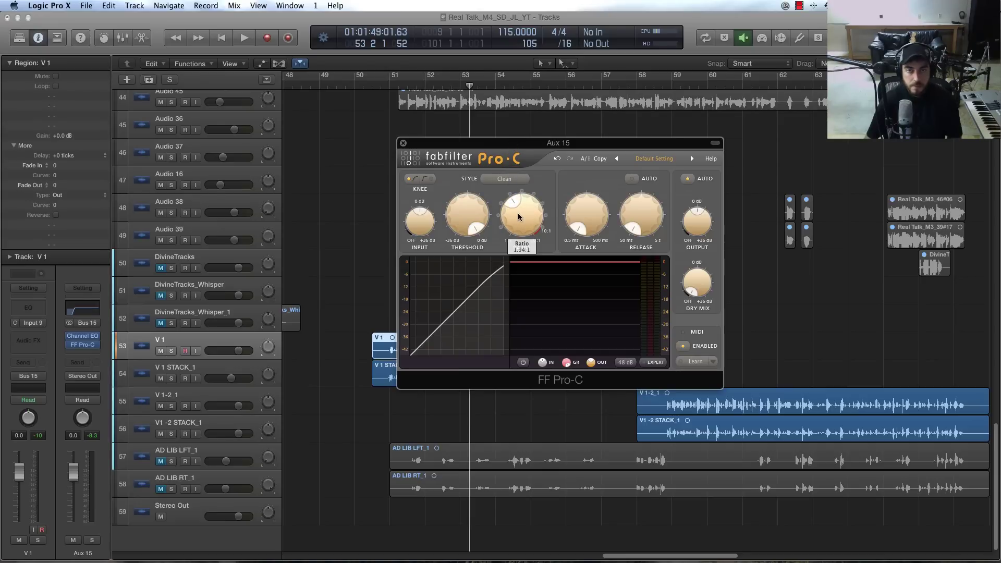
{"action": "key", "text": "space"}
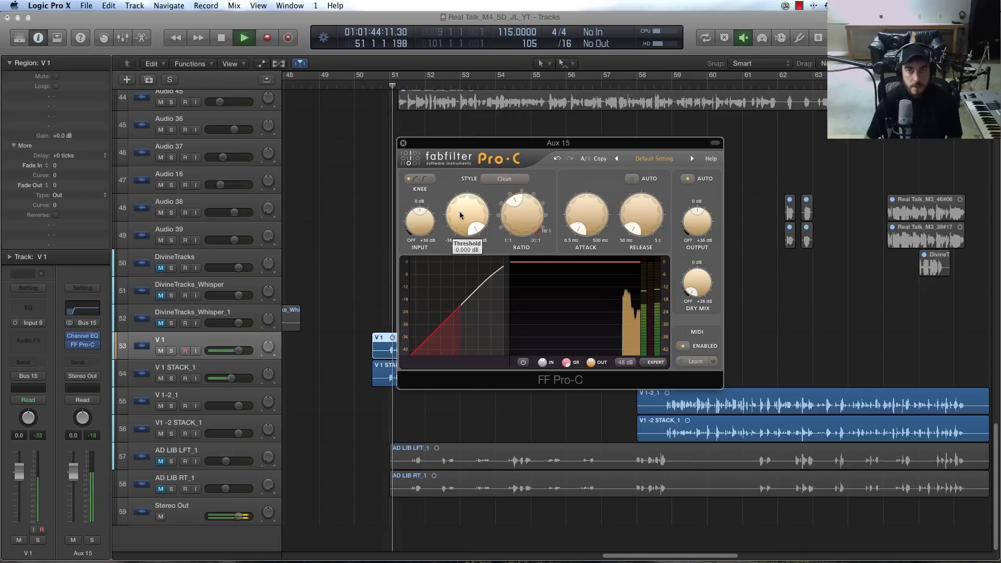
{"action": "left_click_drag", "start_coordinate": [459, 211], "coordinate": [453, 281]}
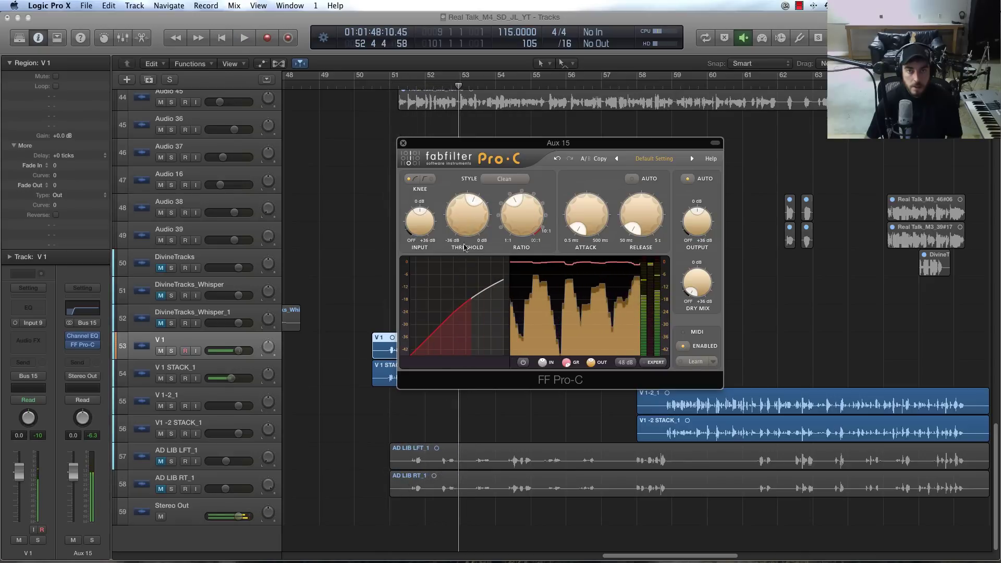
{"action": "key", "text": "space"}
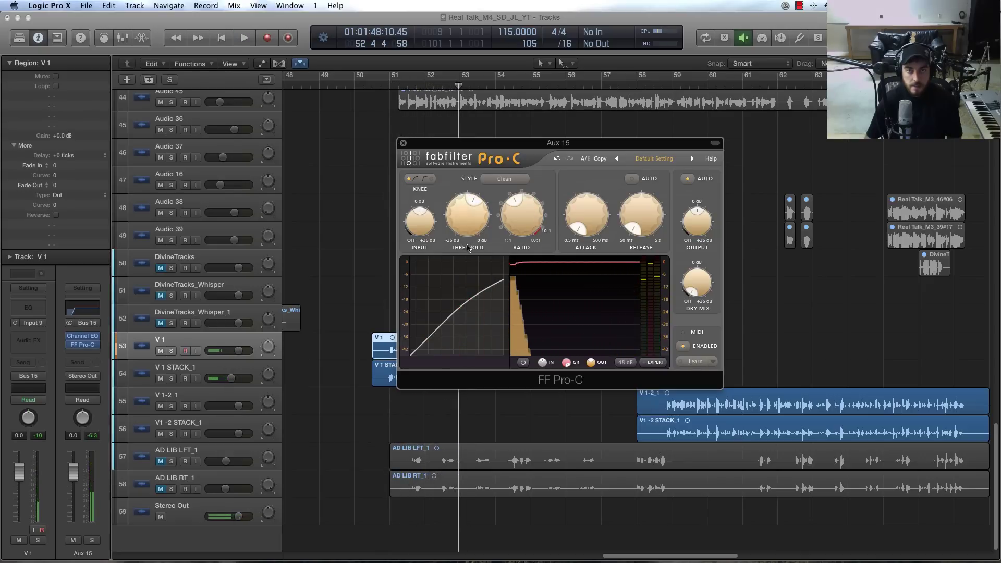
Sweep the Pro-C threshold down to its minimum and bring it back up to about -15.86 dB
{"action": "mouse_move", "coordinate": [470, 226]}
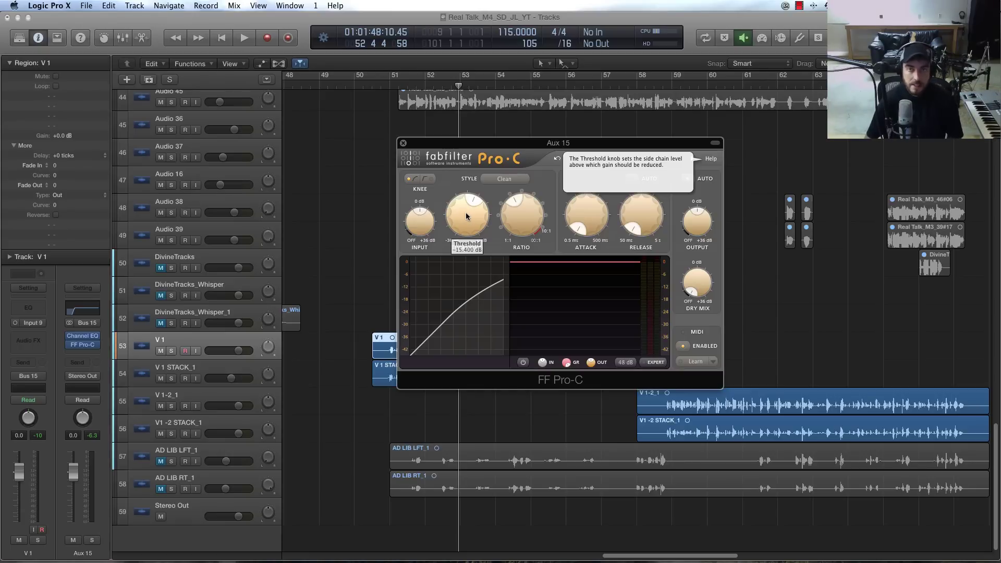
{"action": "left_click_drag", "start_coordinate": [467, 216], "coordinate": [466, 242]}
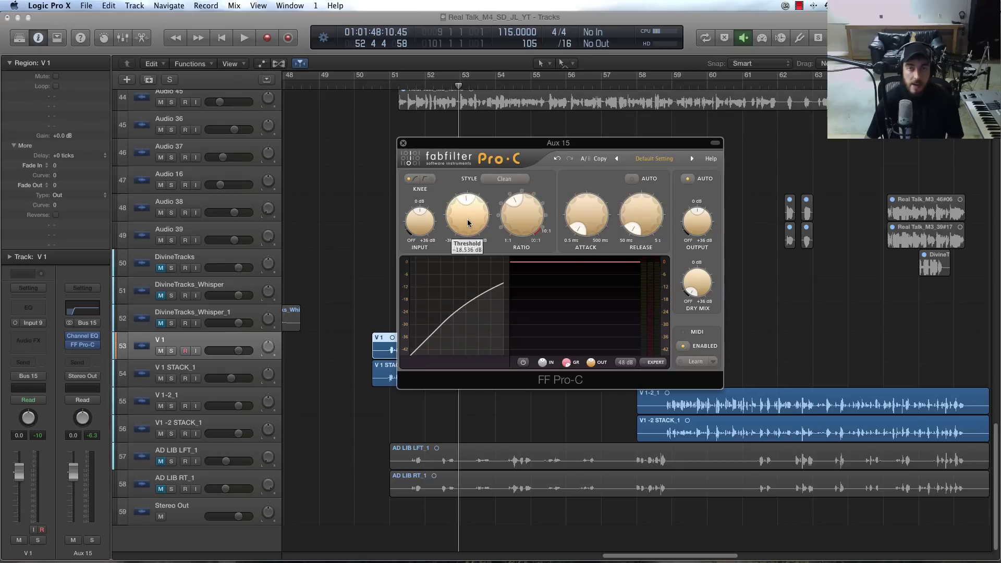
{"action": "left_click_drag", "start_coordinate": [467, 223], "coordinate": [475, 314]}
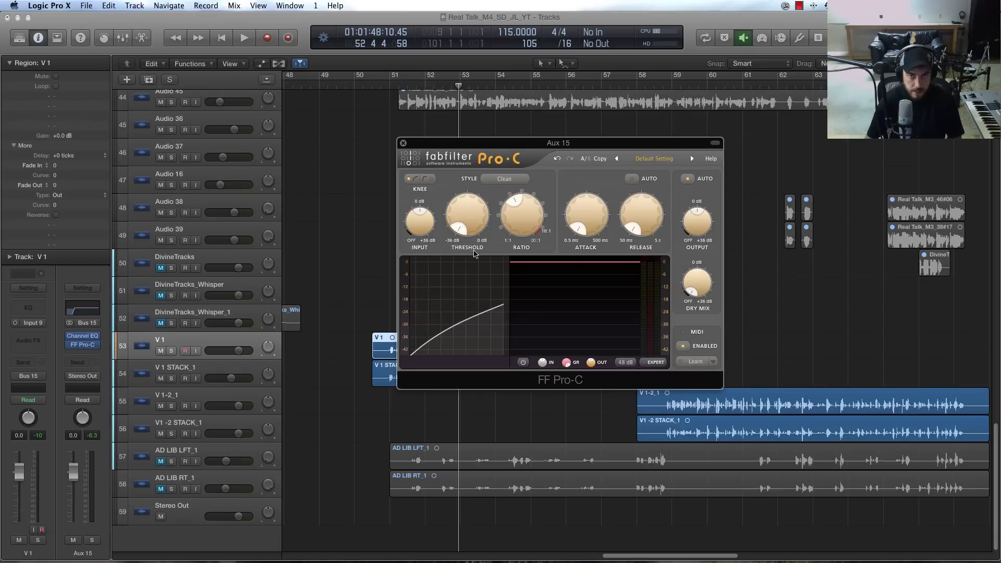
{"action": "left_click_drag", "start_coordinate": [465, 221], "coordinate": [461, 198]}
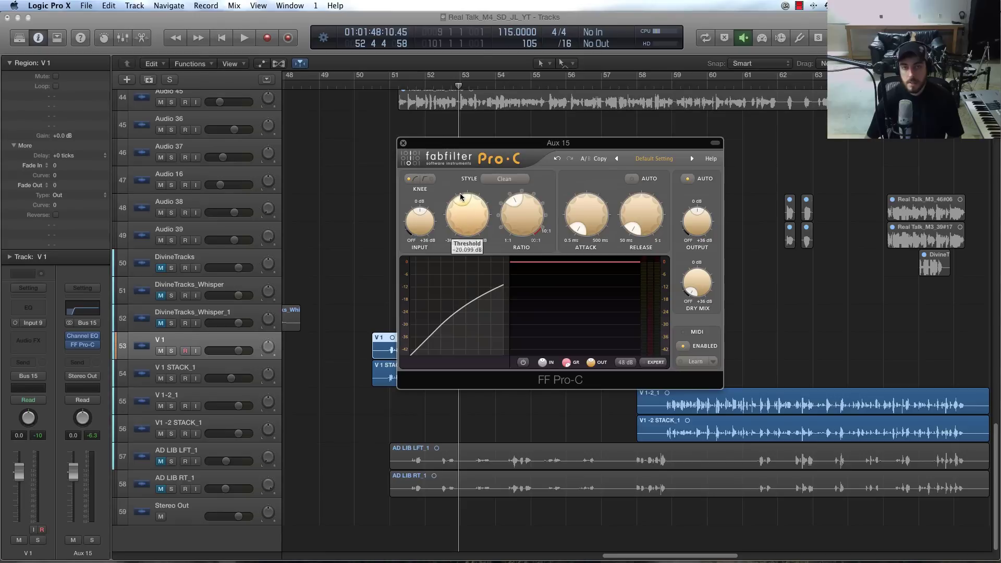
{"action": "mouse_move", "coordinate": [461, 191]}
{"action": "left_mouse_down"}
{"action": "mouse_move", "coordinate": [467, 213]}
{"action": "mouse_move", "coordinate": [472, 204]}
{"action": "left_mouse_up"}
Play the start of the verse several times to examine the gain reduction in the Pro-C level display
{"action": "key", "text": "space"}
{"action": "key", "text": "space"}
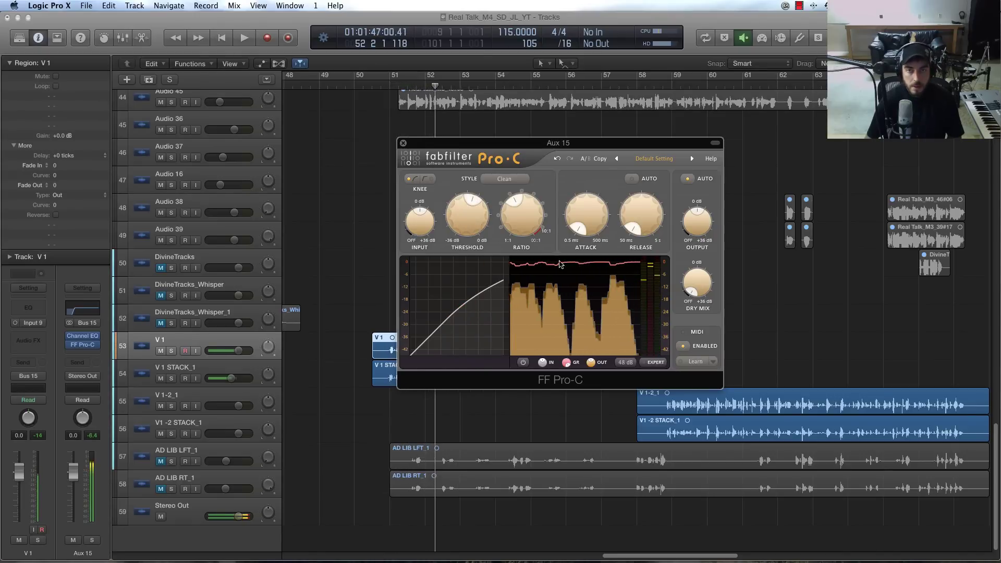
{"action": "mouse_move", "coordinate": [571, 271]}
{"action": "key", "text": "space"}
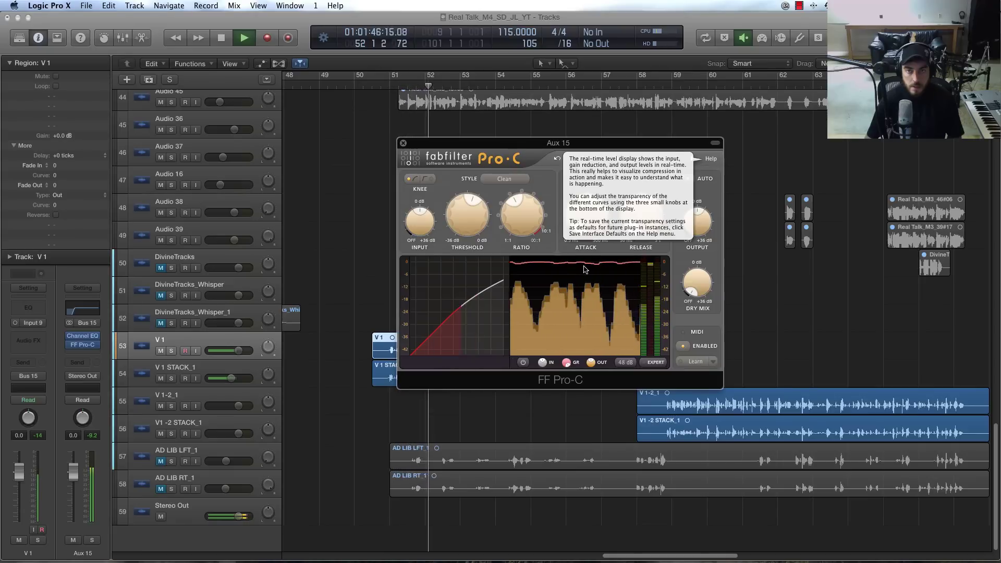
{"action": "key", "text": "space"}
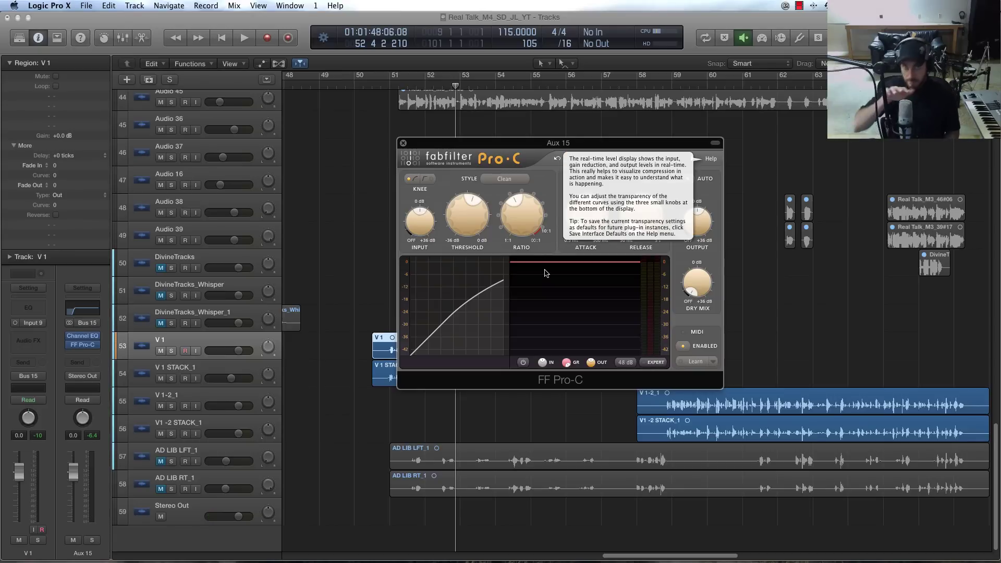
{"action": "key", "text": "space"}
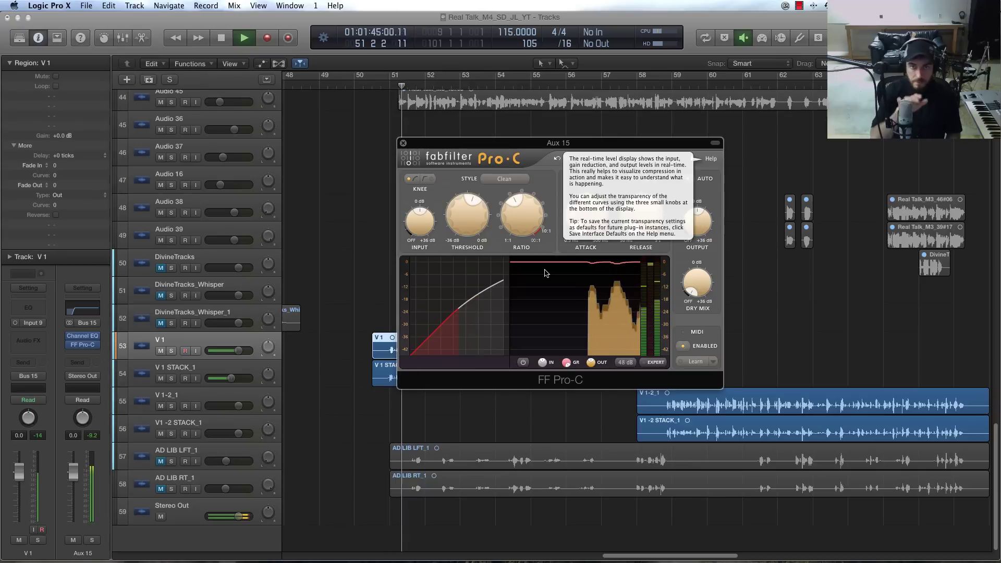
{"action": "key", "text": "space"}
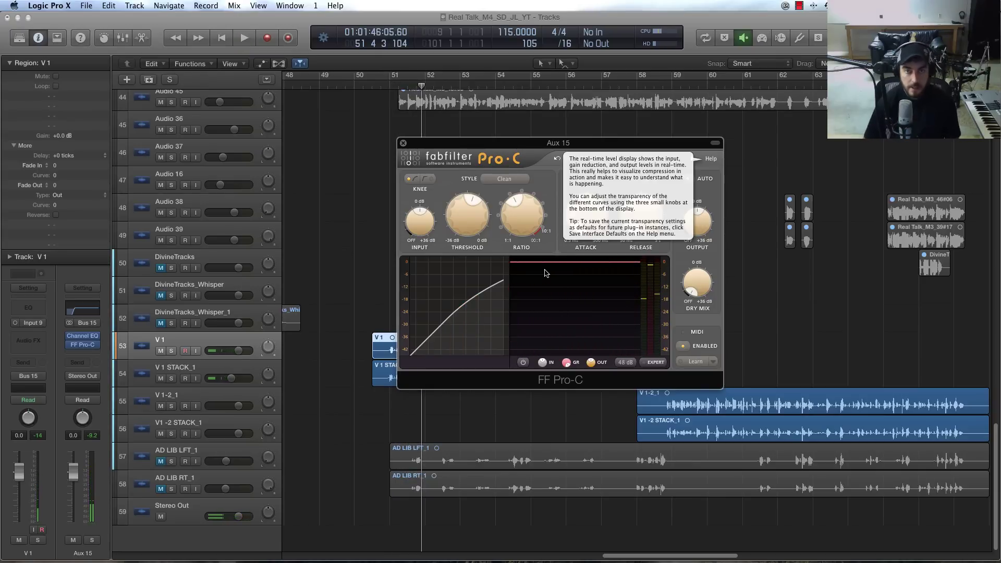
Lower the Pro-C threshold to about -24.18 dB and raise the ratio during playback of the verse, then stop
{"action": "left_click_drag", "start_coordinate": [540, 147], "coordinate": [559, 158]}
{"action": "mouse_move", "coordinate": [490, 224]}
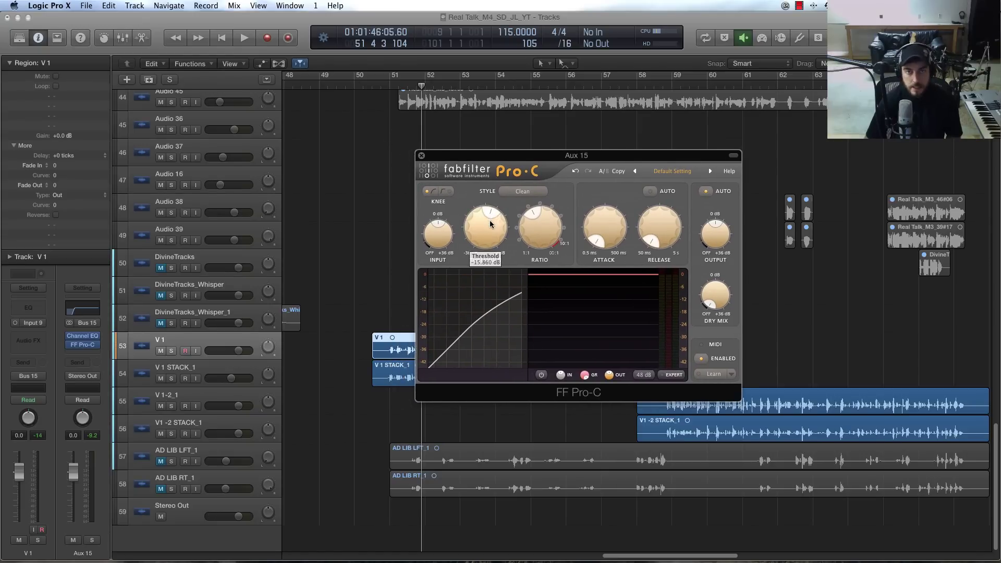
{"action": "left_click_drag", "start_coordinate": [489, 230], "coordinate": [488, 259]}
{"action": "key", "text": "space"}
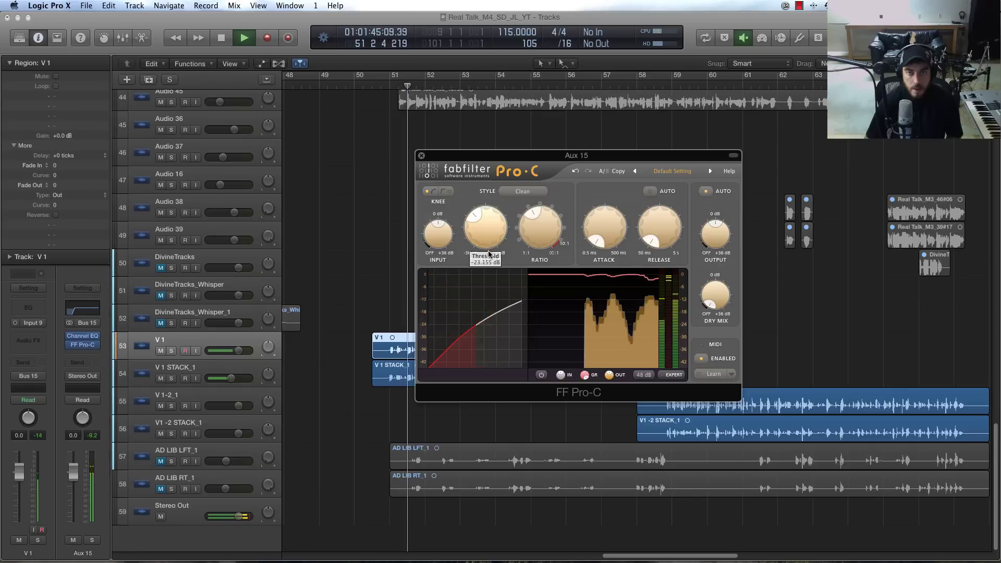
{"action": "left_click_drag", "start_coordinate": [540, 225], "coordinate": [542, 203]}
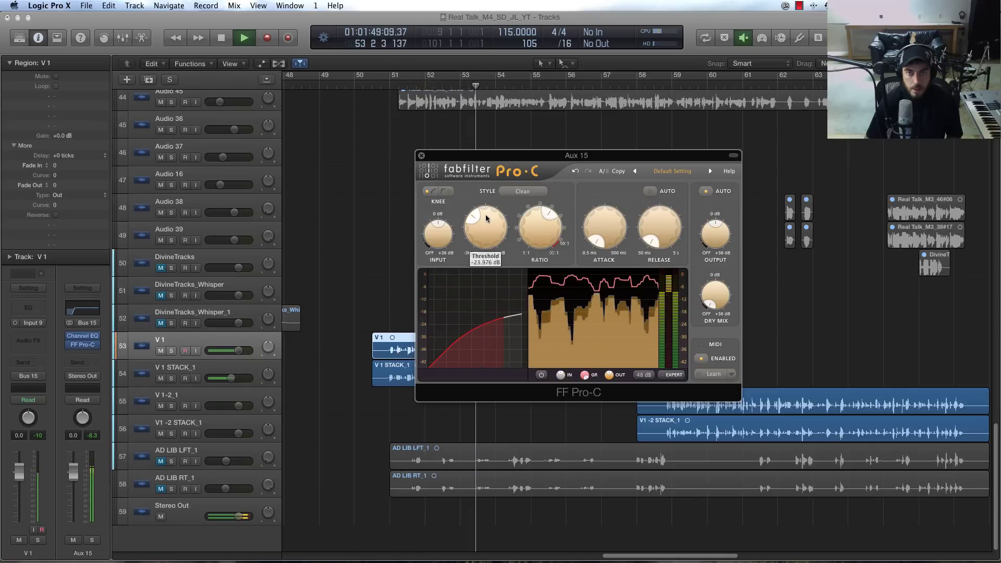
{"action": "mouse_move", "coordinate": [486, 224]}
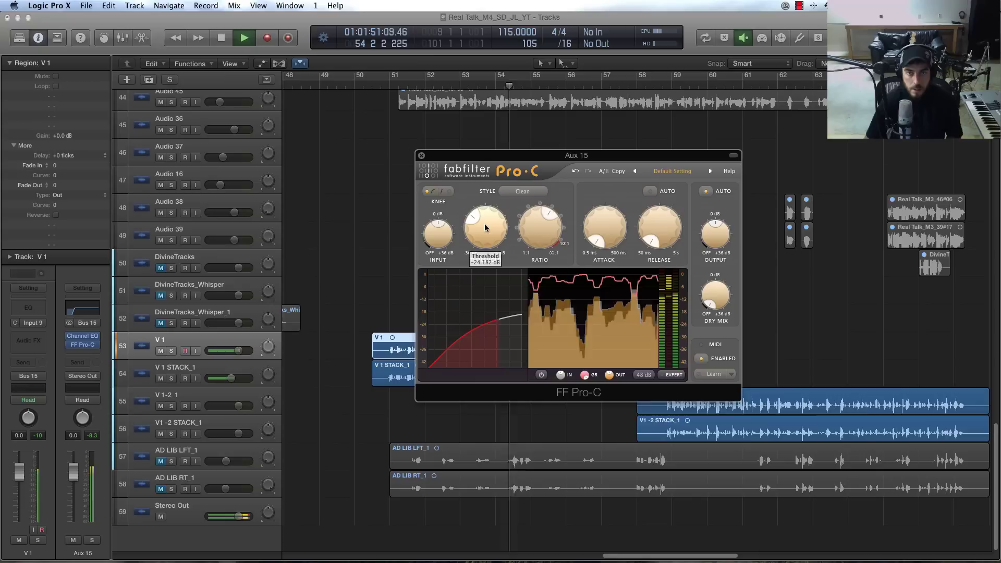
{"action": "mouse_move", "coordinate": [604, 233]}
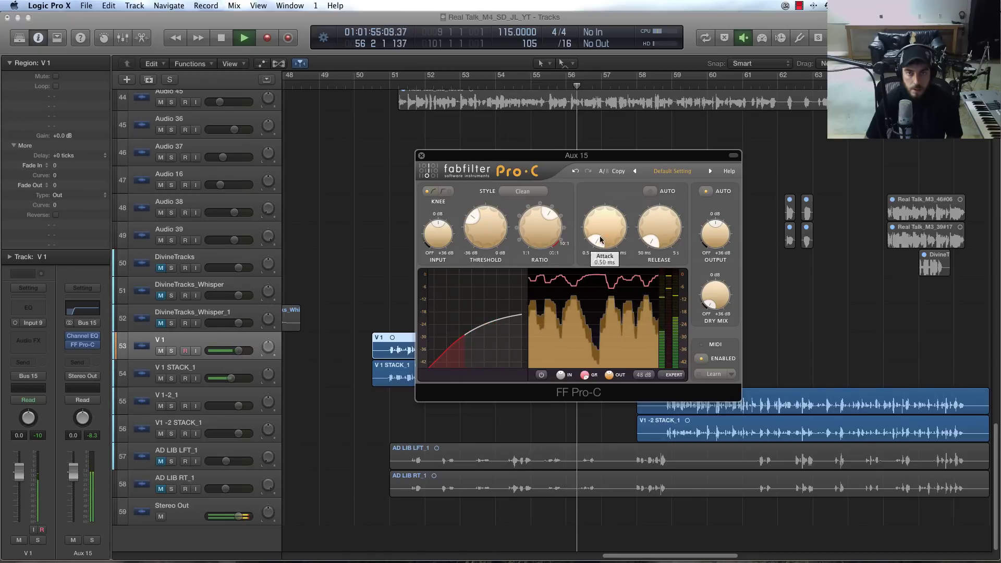
{"action": "mouse_move", "coordinate": [513, 232]}
{"action": "key", "text": "space"}
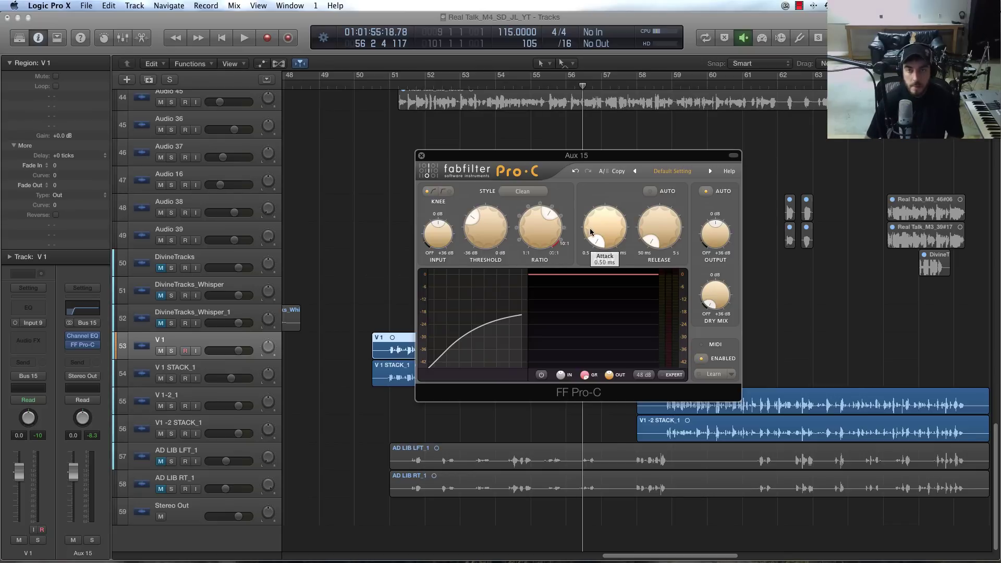
Replay the compressed verse briefly from 51 2 1, then check the Pro-C attack and release settings
{"action": "left_click", "coordinate": [398, 86]}
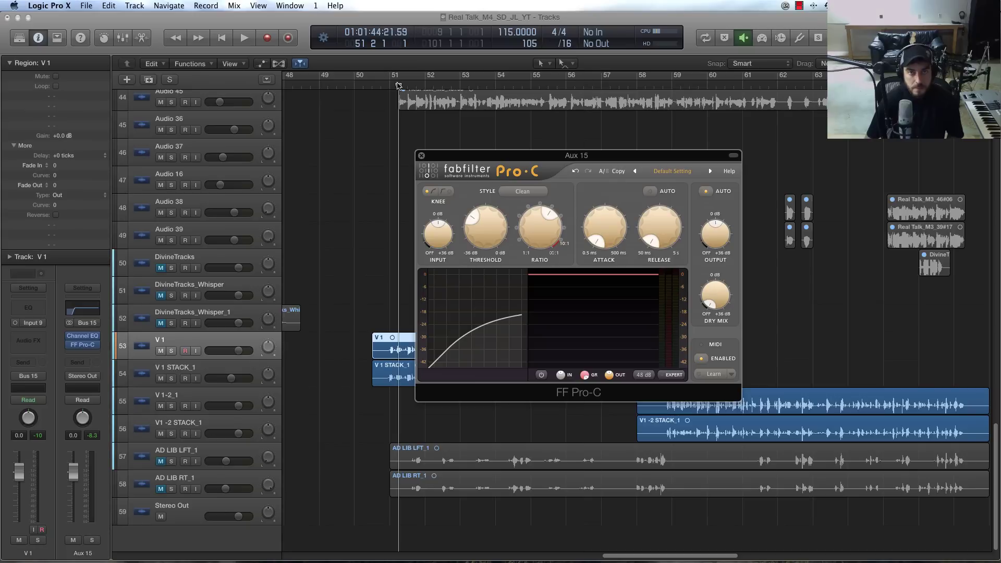
{"action": "key", "text": "space"}
{"action": "key", "text": "space"}
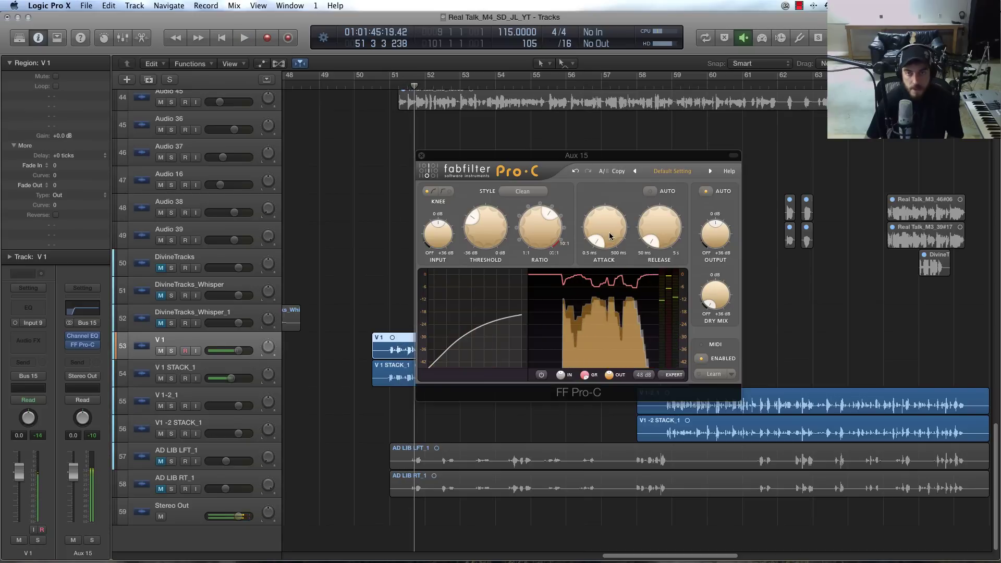
{"action": "left_click", "coordinate": [608, 235]}
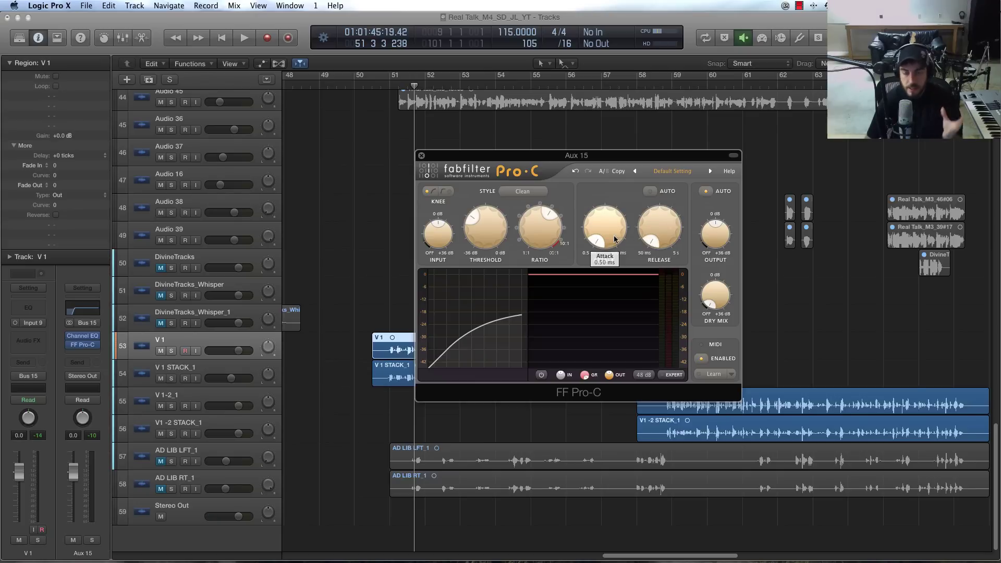
{"action": "mouse_move", "coordinate": [614, 239]}
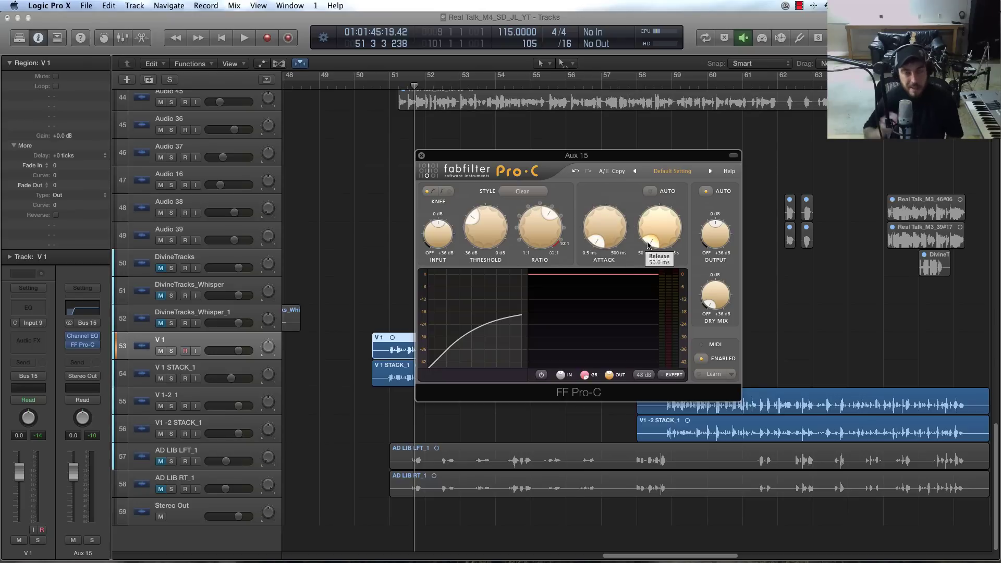
{"action": "mouse_move", "coordinate": [648, 245]}
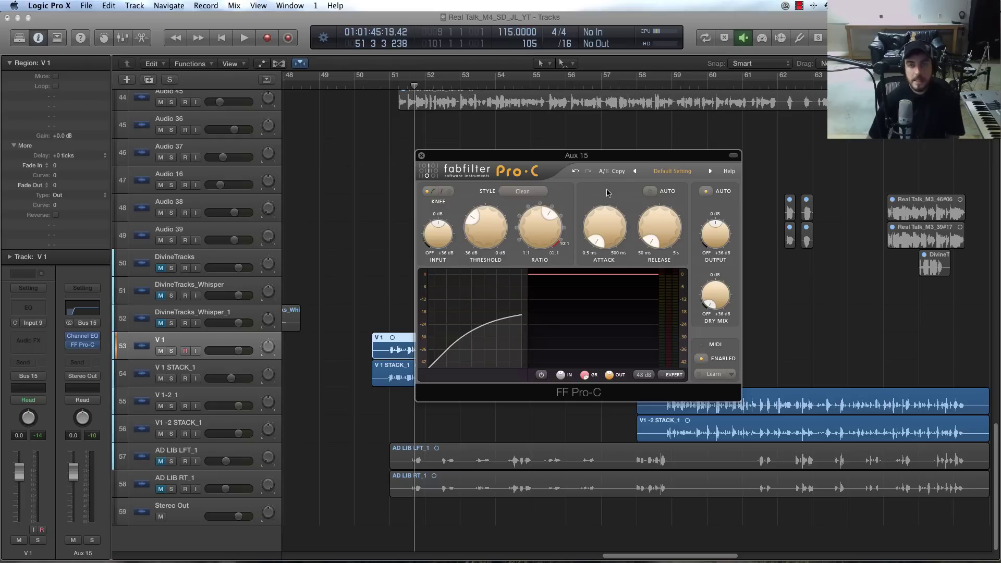
Nudge the Pro-C window, set its release to about 191.8 ms, and play the verse
{"action": "left_click_drag", "start_coordinate": [597, 155], "coordinate": [592, 156]}
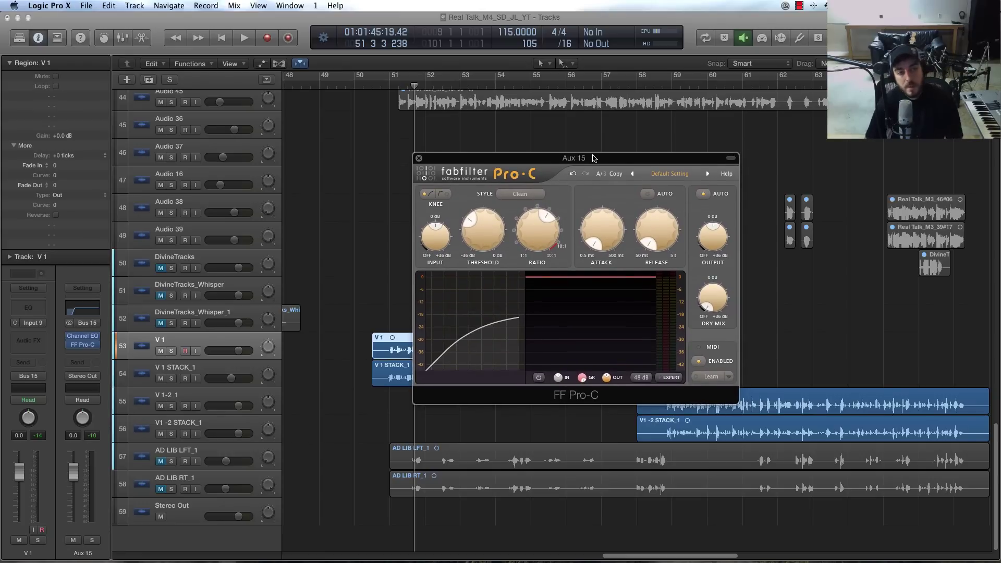
{"action": "left_click_drag", "start_coordinate": [593, 158], "coordinate": [593, 159]}
{"action": "mouse_move", "coordinate": [542, 239]}
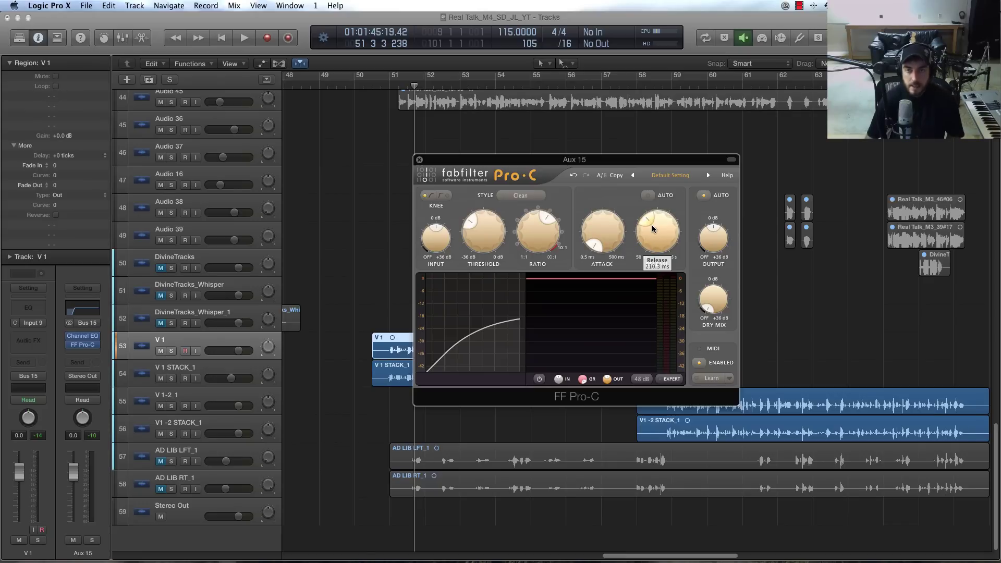
{"action": "left_click_drag", "start_coordinate": [650, 267], "coordinate": [649, 210]}
{"action": "key", "text": "space"}
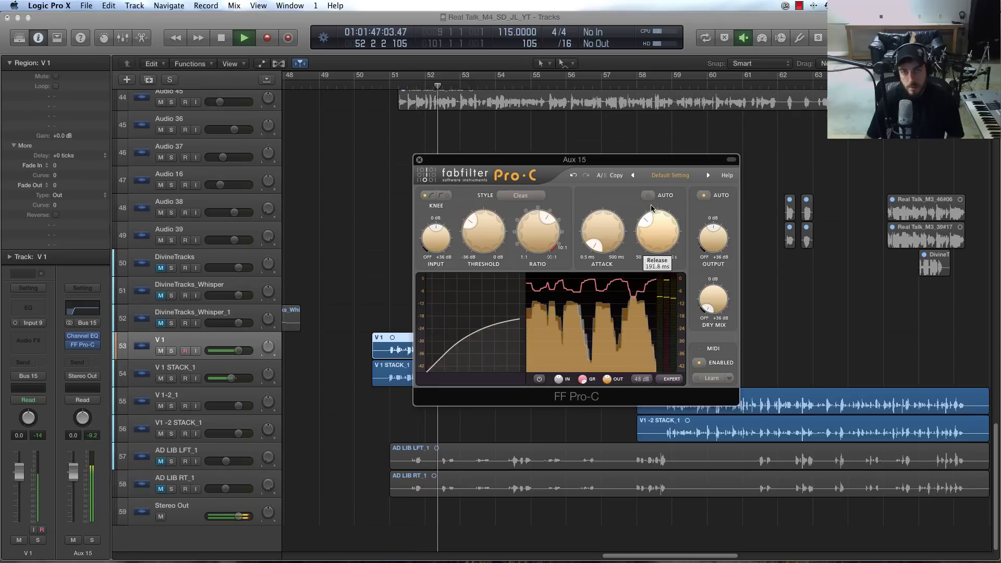
Raise the Pro-C release to about 260 ms while the verse plays, then replay the opening from bar 51
{"action": "scroll", "coordinate": [650, 232], "scroll_direction": "up", "scroll_amount": 5}
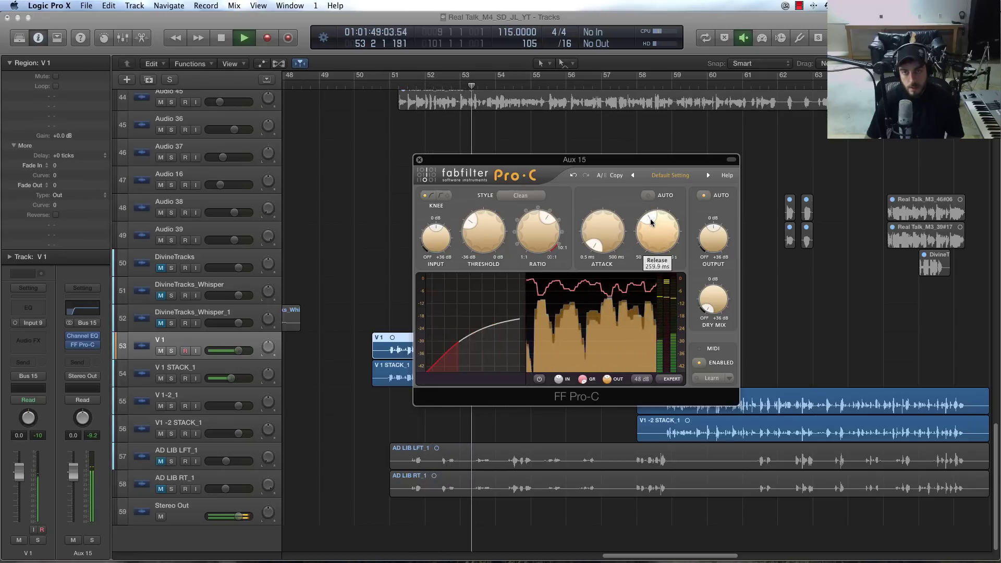
{"action": "left_click_drag", "start_coordinate": [647, 229], "coordinate": [650, 234]}
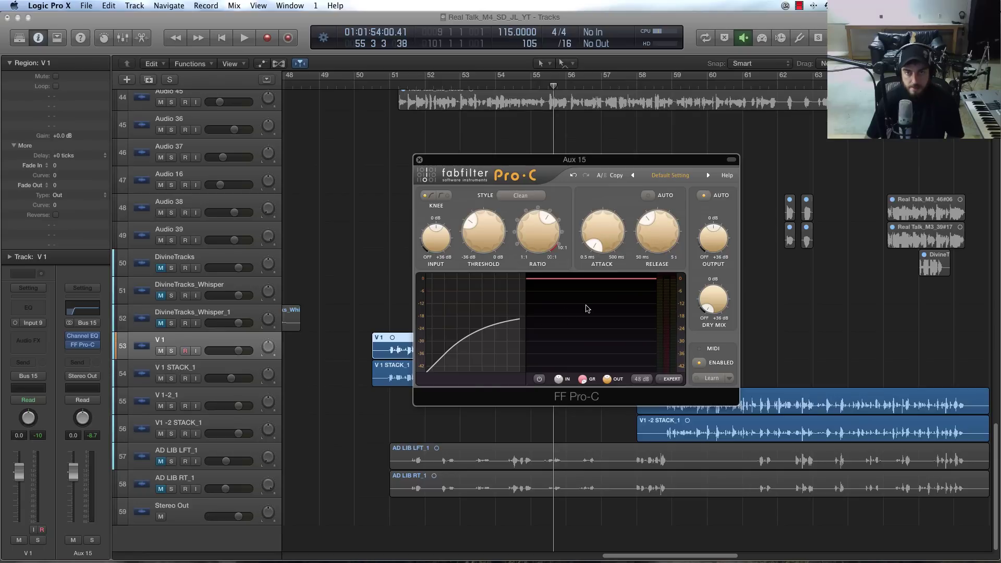
{"action": "left_click", "coordinate": [404, 85]}
{"action": "key", "text": "space"}
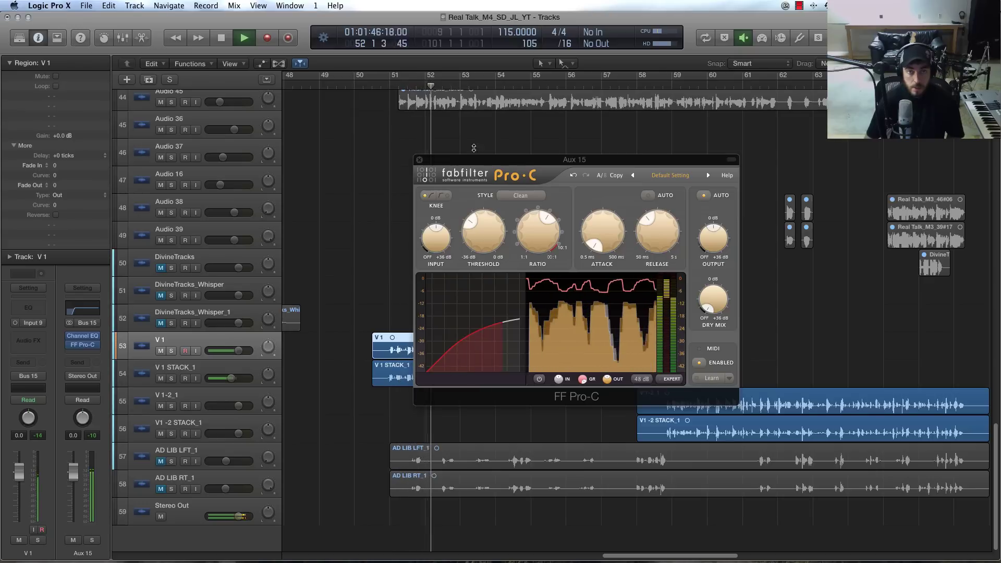
{"action": "key", "text": "space"}
Expand the Pro-C window to show its plug-in header controls, and play the compressed verse briefly
{"action": "left_click", "coordinate": [731, 161]}
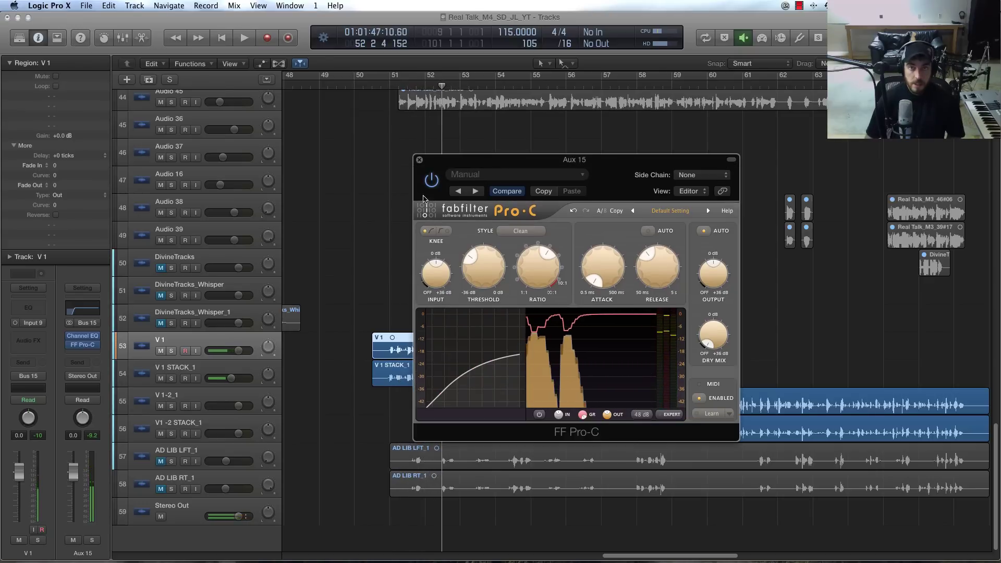
{"action": "key", "text": "space"}
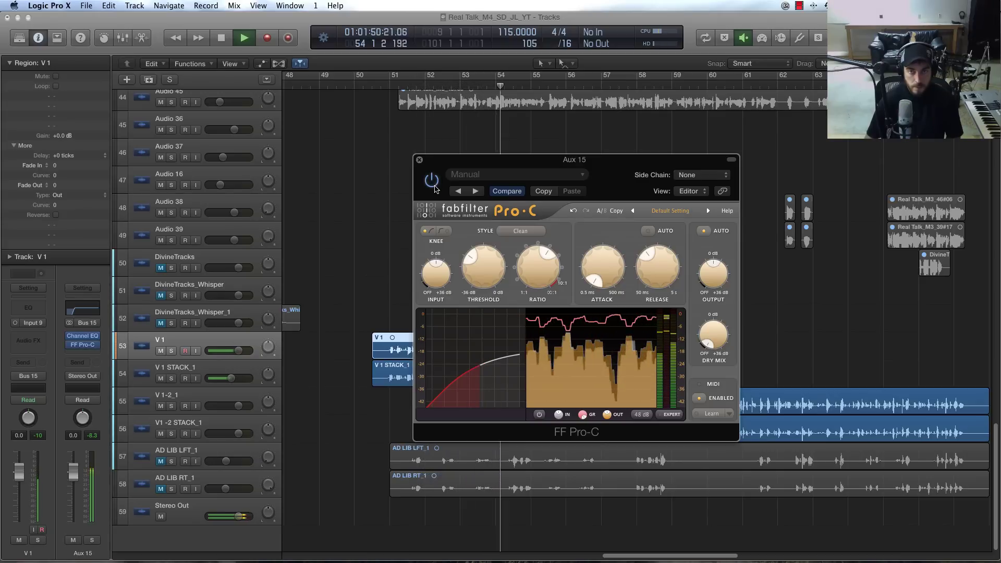
{"action": "key", "text": "space"}
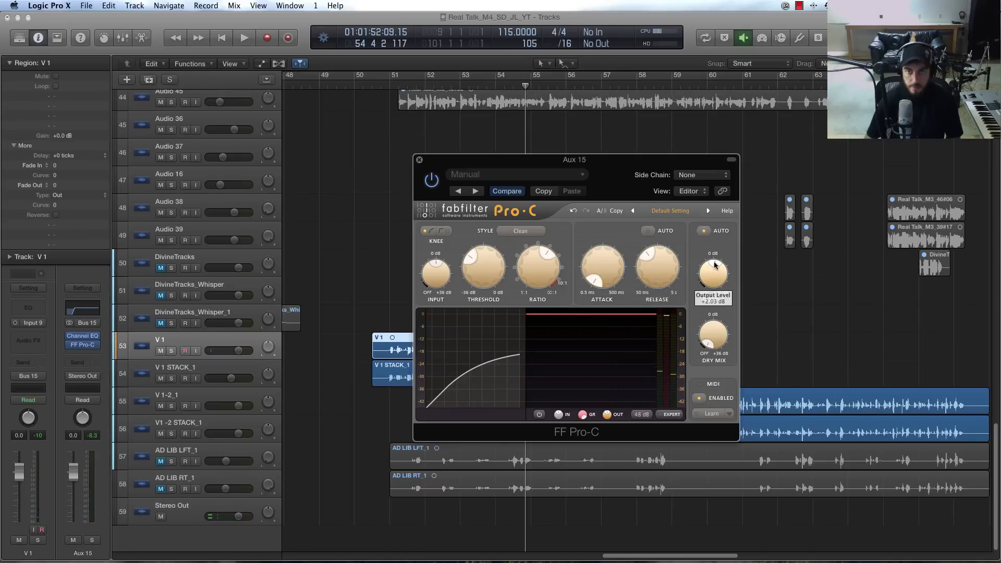
Turn off Pro-C's automatic output gain during a short playback and reset the output level to 0.00 dB
{"action": "key", "text": "space"}
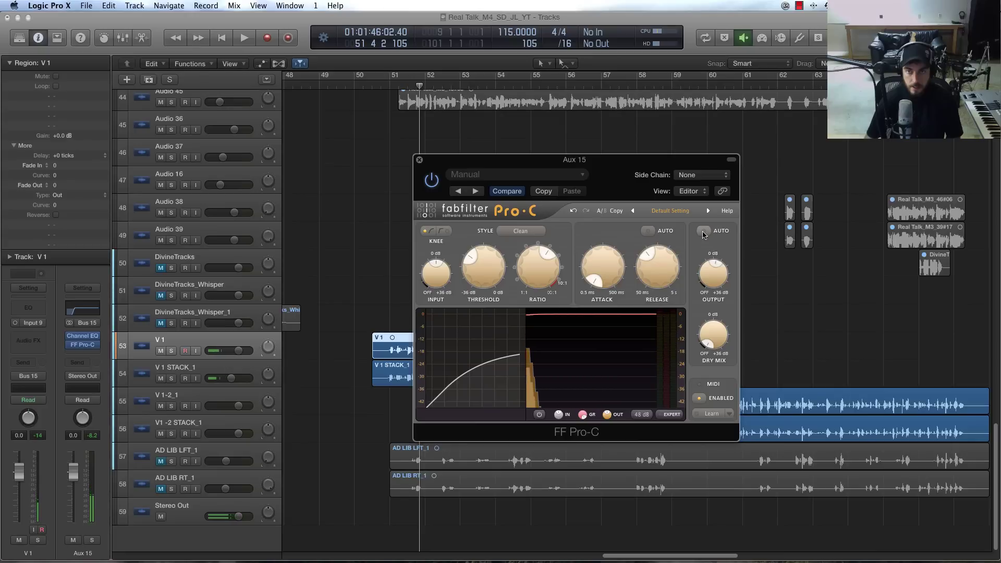
{"action": "key", "text": "space"}
{"action": "mouse_move", "coordinate": [713, 285]}
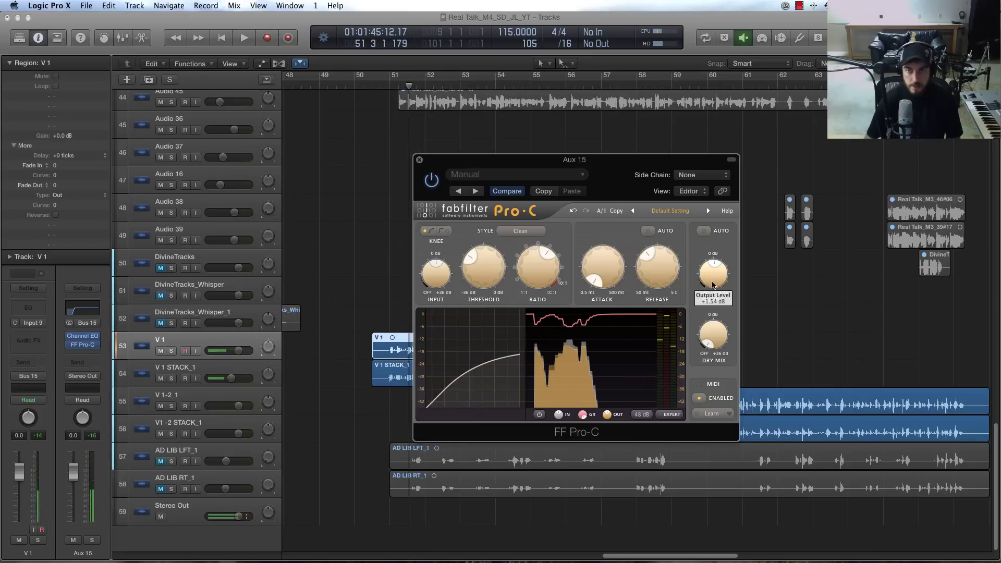
{"action": "left_click", "coordinate": [712, 285], "text": "super"}
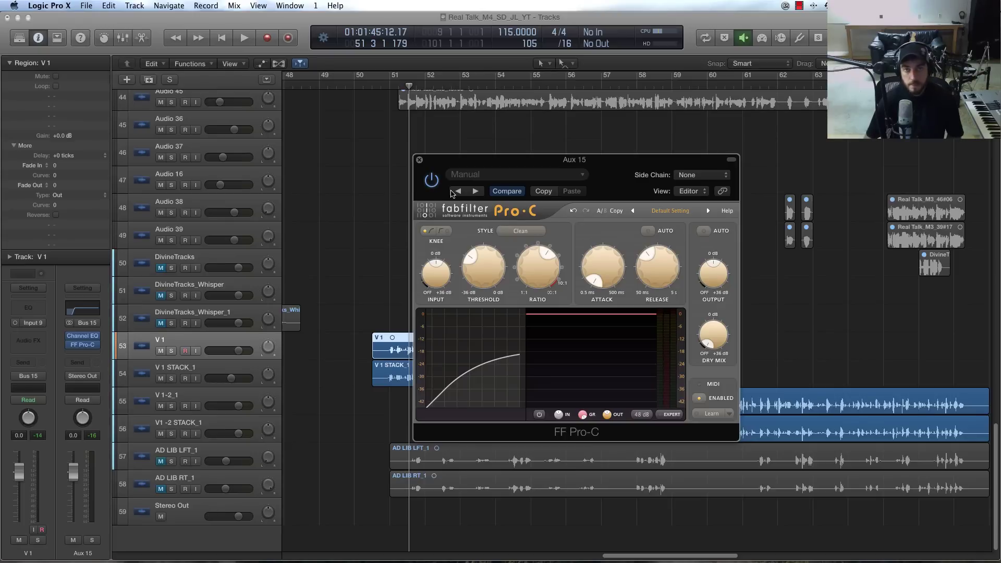
Play the verse while bypassing and re-enabling Pro-C to compare the uncompressed and compressed vocal
{"action": "key", "text": "space"}
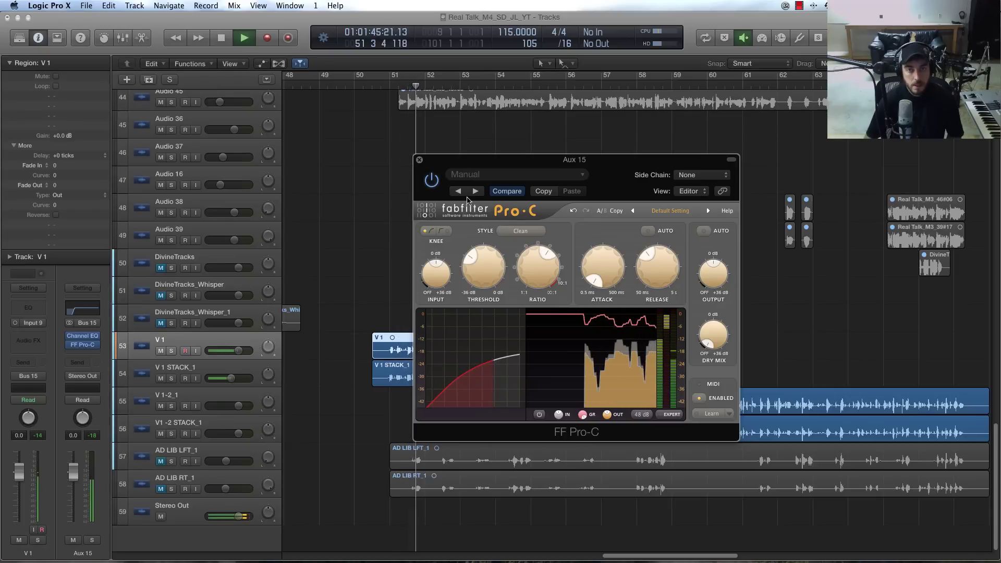
{"action": "left_click", "coordinate": [428, 183]}
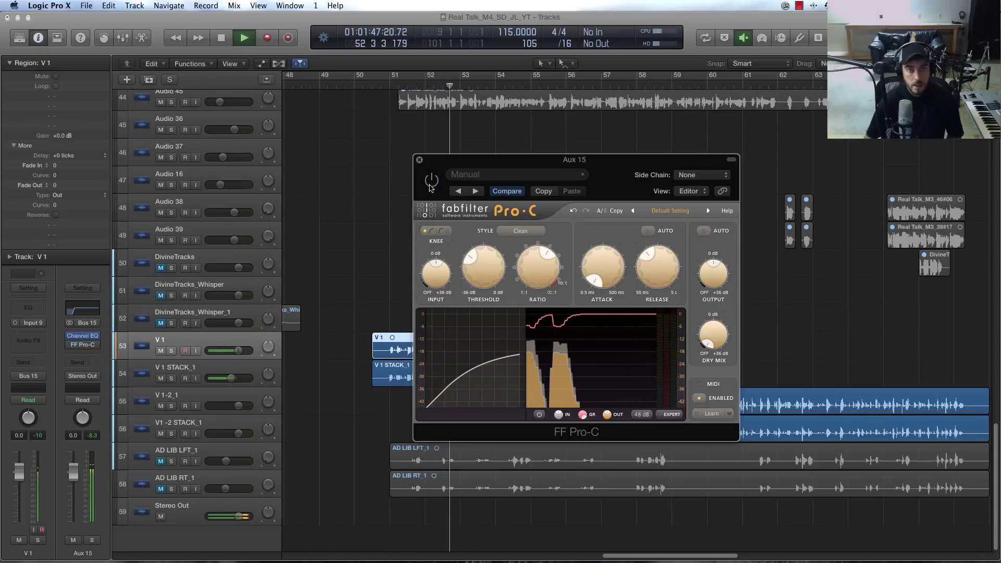
{"action": "left_click", "coordinate": [431, 182]}
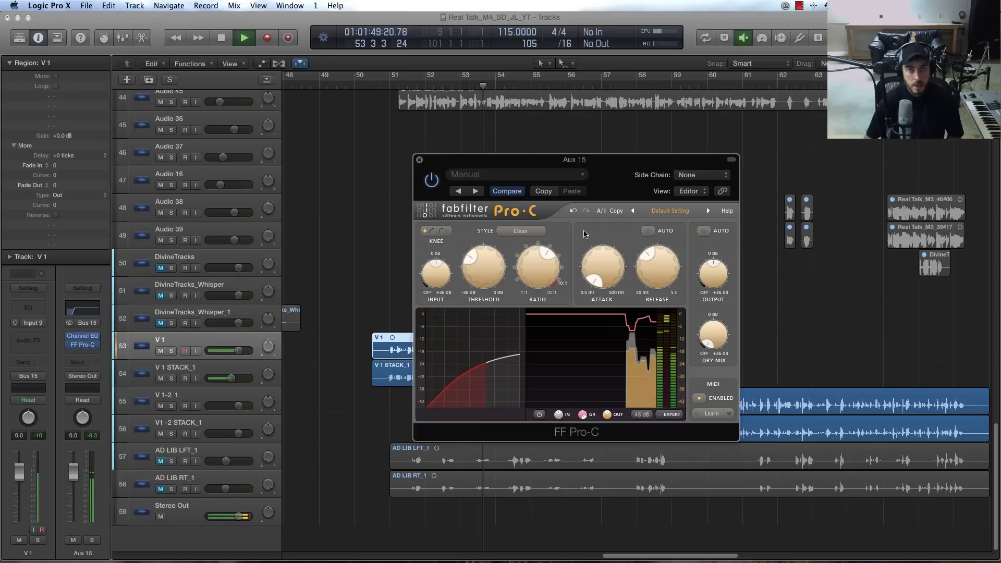
{"action": "key", "text": "space"}
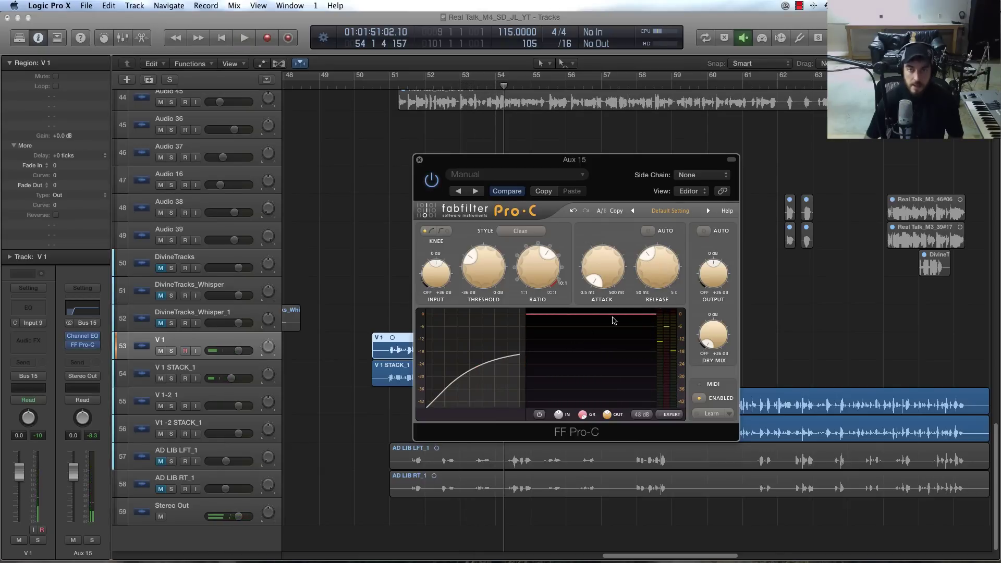
Raise the Pro-C output level as make-up gain, audition the verse, and close the plug-in window
{"action": "mouse_move", "coordinate": [614, 320]}
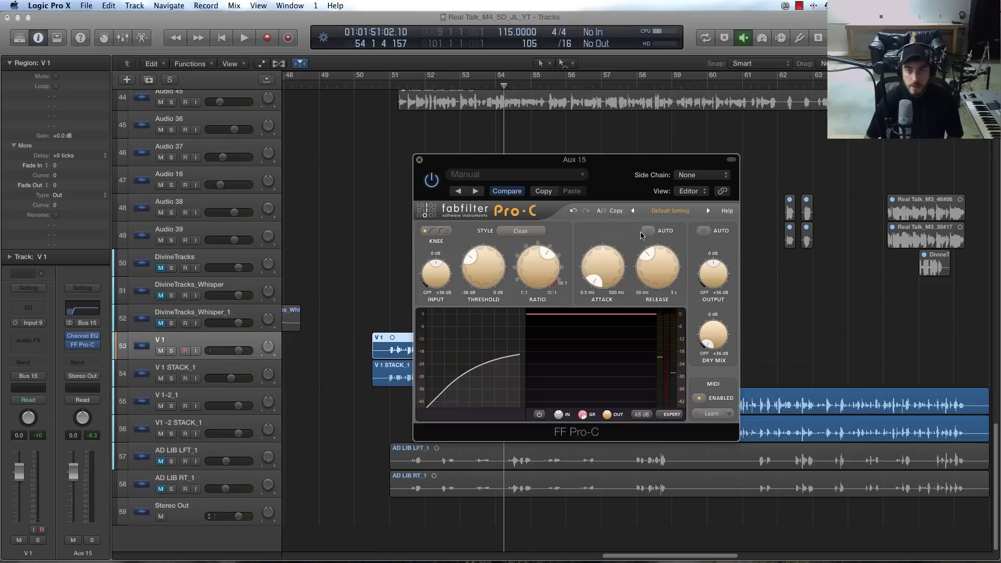
{"action": "mouse_move", "coordinate": [709, 277]}
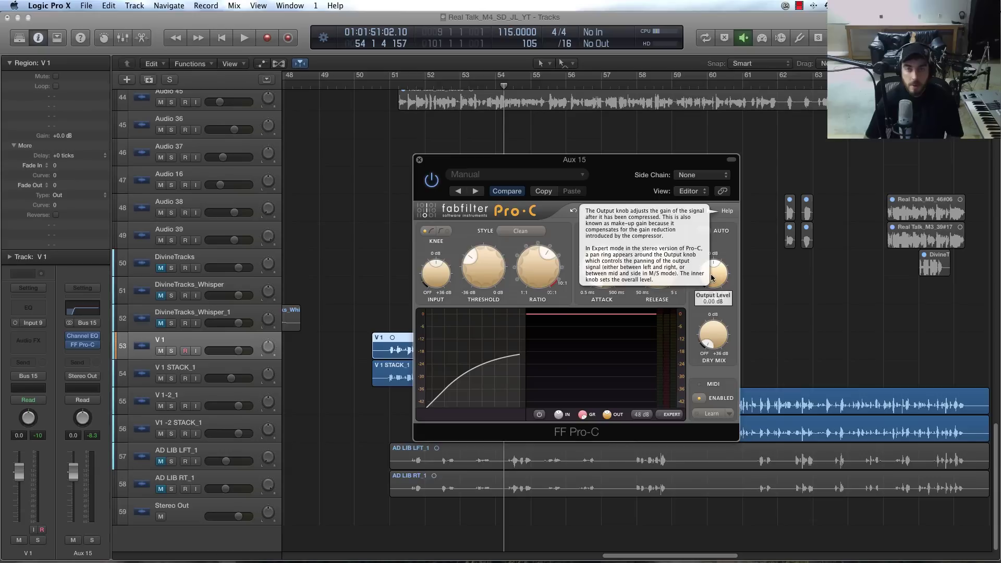
{"action": "mouse_move", "coordinate": [712, 276]}
{"action": "left_mouse_down"}
{"action": "mouse_move", "coordinate": [715, 247]}
{"action": "mouse_move", "coordinate": [711, 274]}
{"action": "left_mouse_up"}
{"action": "key", "text": "space"}
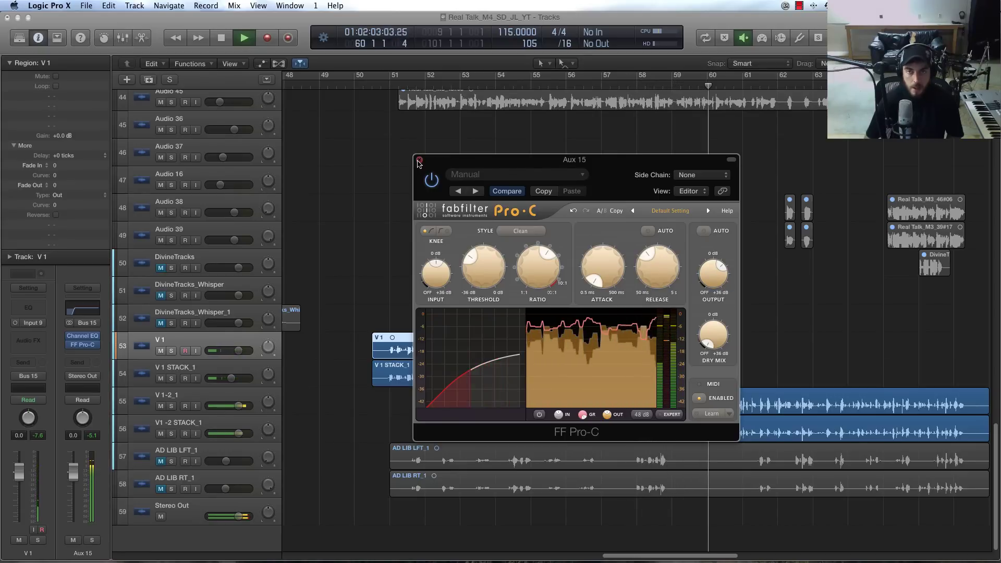
{"action": "key", "text": "space"}
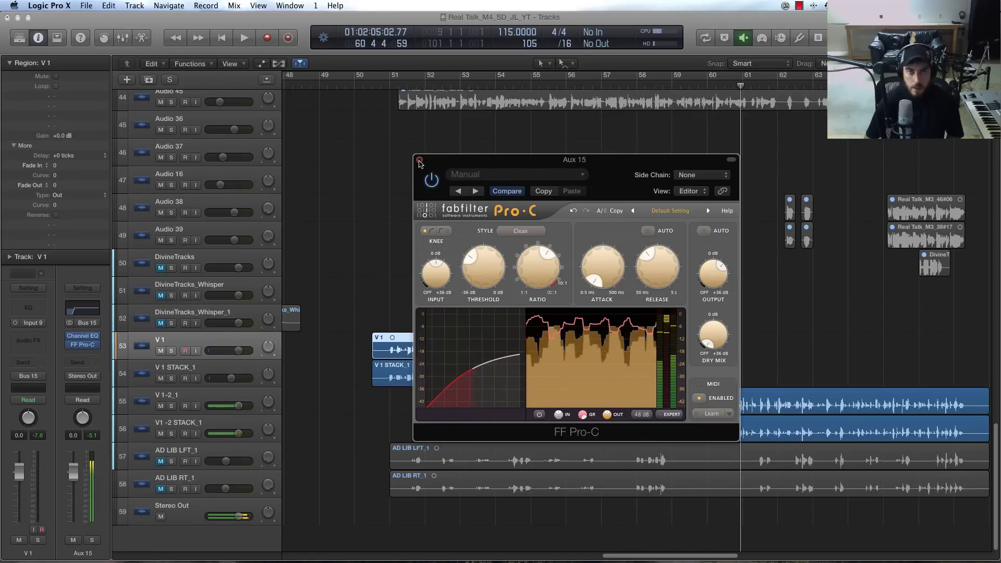
{"action": "left_click", "coordinate": [419, 162]}
Return the playhead to 51 1 1 and lower the V 1 STACK_1 fader to minus infinity in the mixer
{"action": "left_click", "coordinate": [389, 75]}
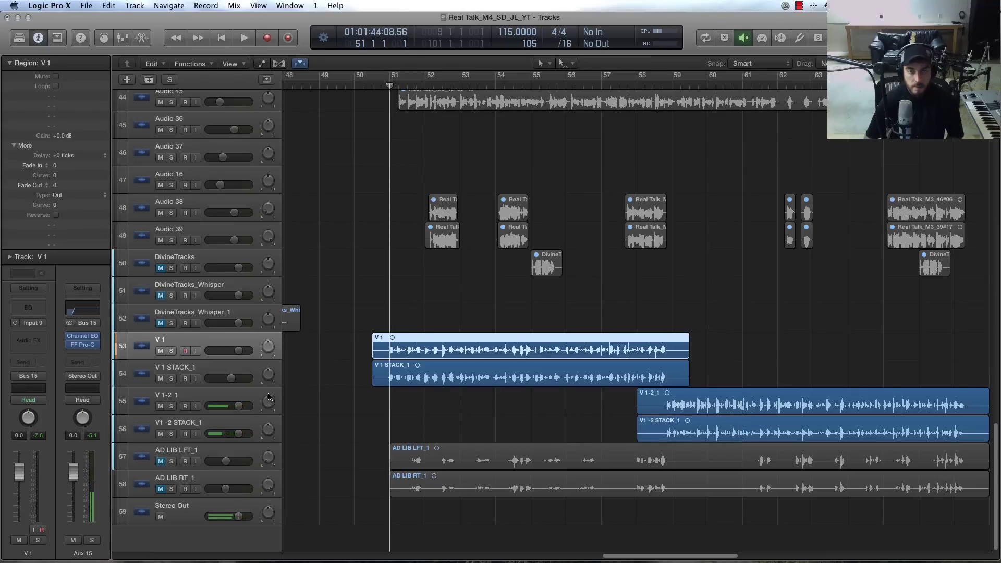
{"action": "left_click", "coordinate": [204, 370]}
{"action": "left_click", "coordinate": [179, 344]}
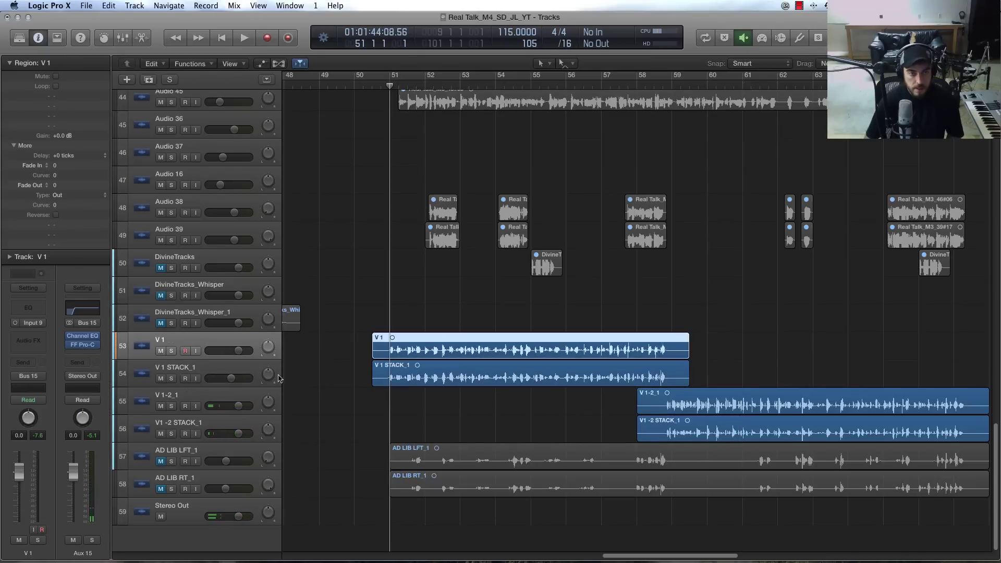
{"action": "left_click", "coordinate": [188, 364]}
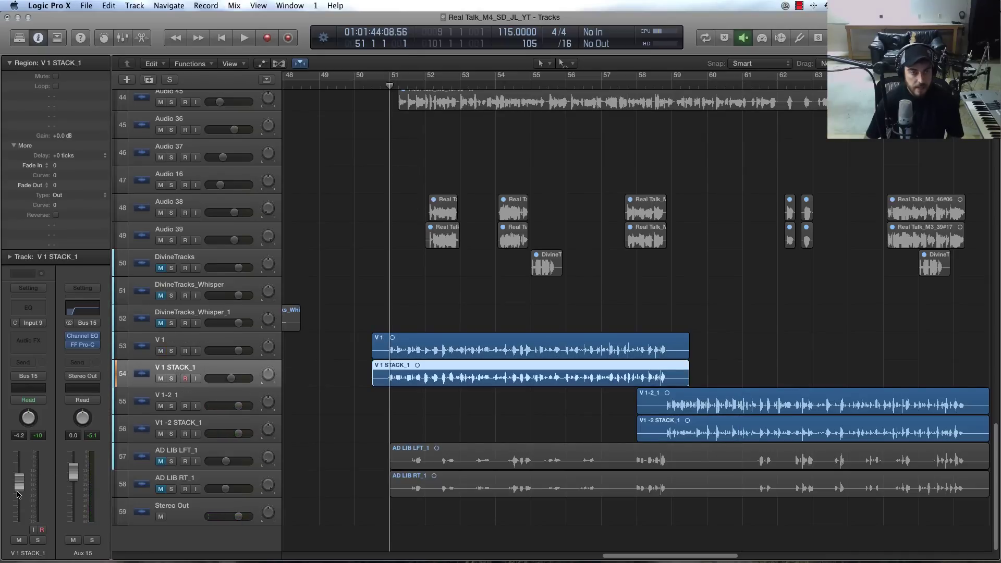
{"action": "key", "text": "x"}
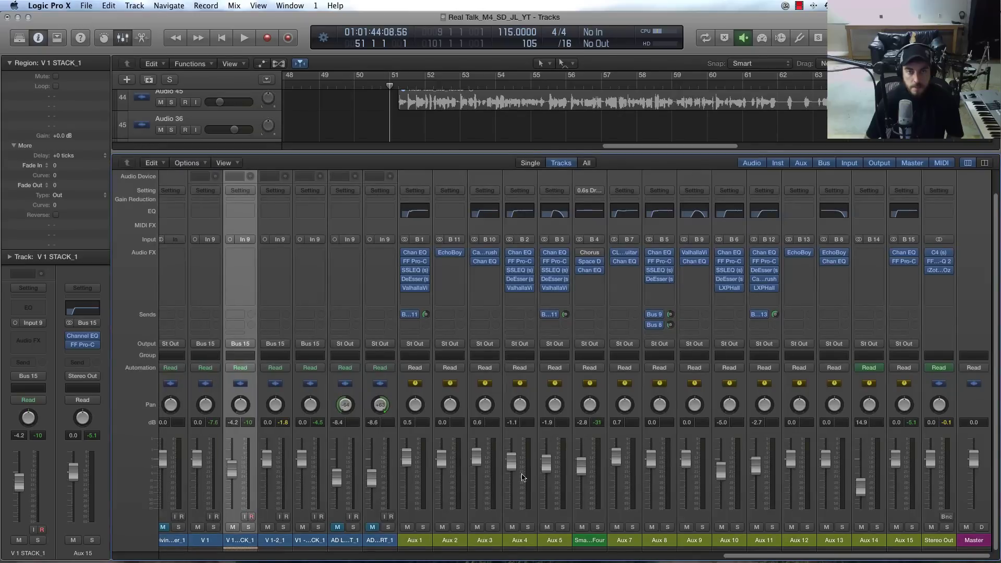
{"action": "left_click_drag", "start_coordinate": [231, 469], "coordinate": [231, 508]}
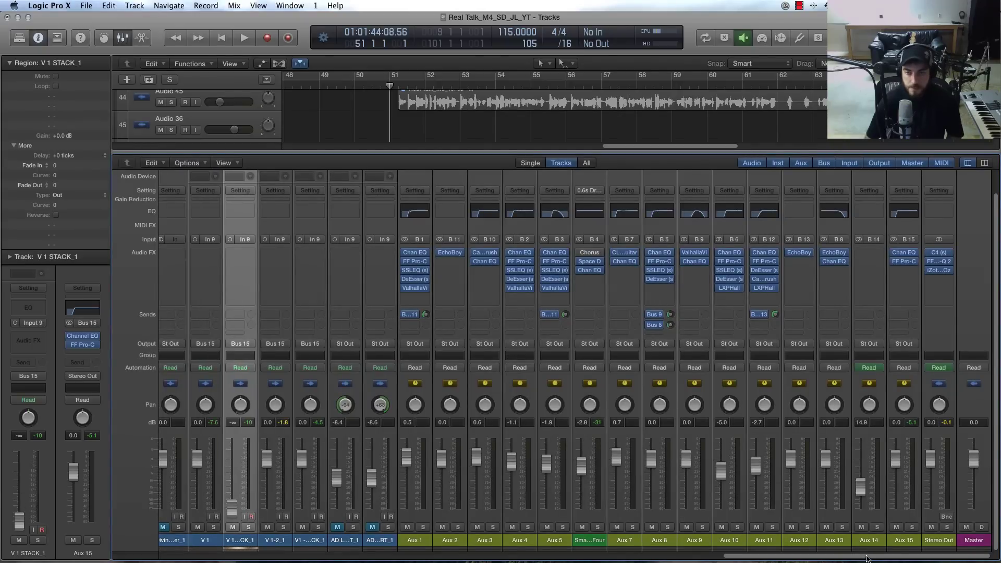
Raise the V 1 channel fader to 3.0 dB during playback, then replay the verse to check its level
{"action": "left_click_drag", "start_coordinate": [867, 558], "coordinate": [762, 558]}
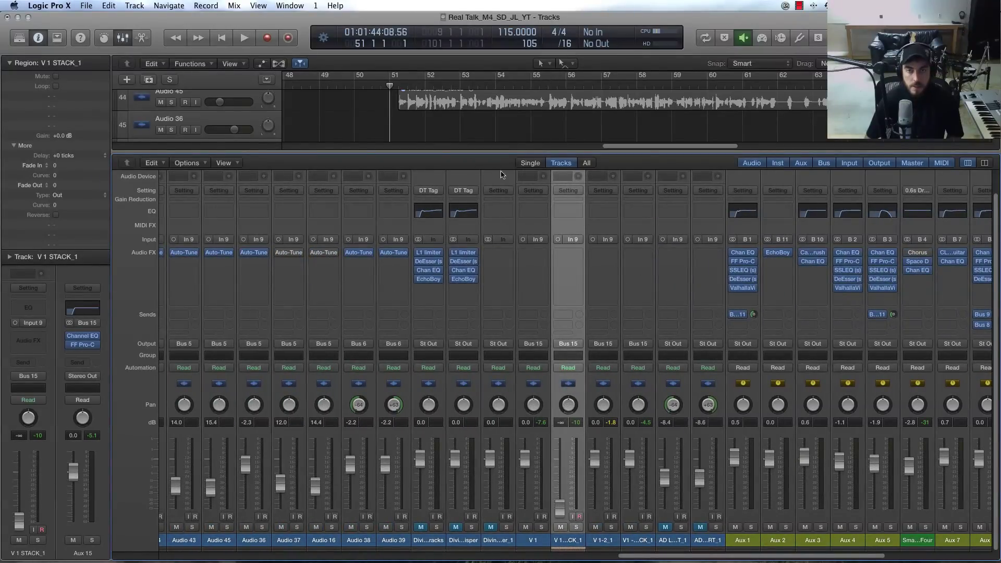
{"action": "key", "text": "space"}
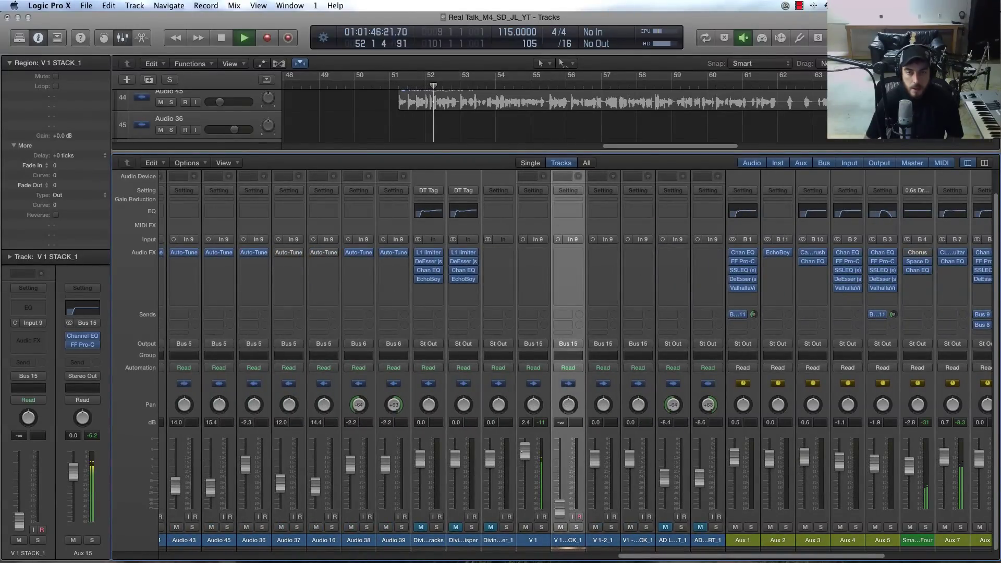
{"action": "left_click_drag", "start_coordinate": [524, 451], "coordinate": [525, 448]}
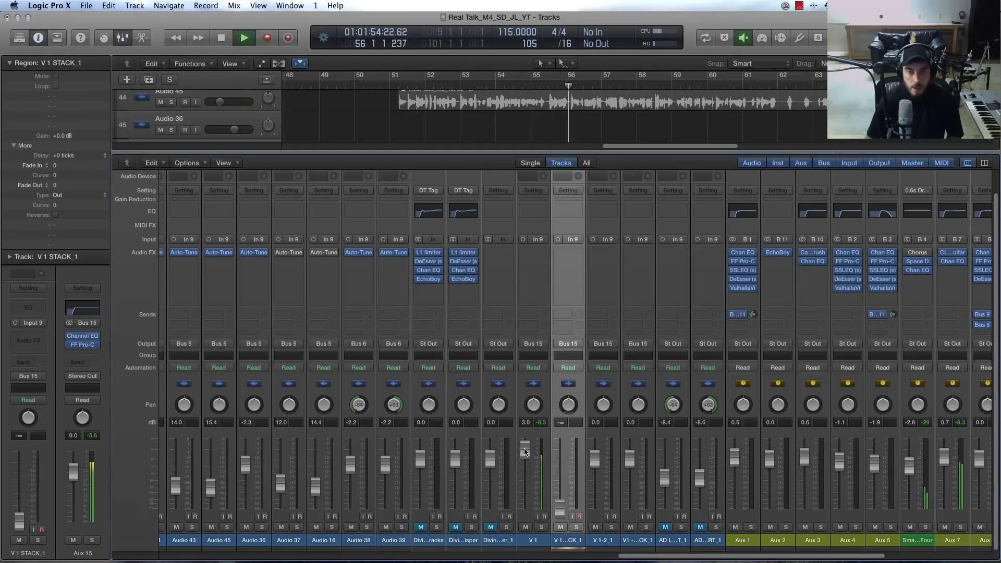
{"action": "key", "text": "space"}
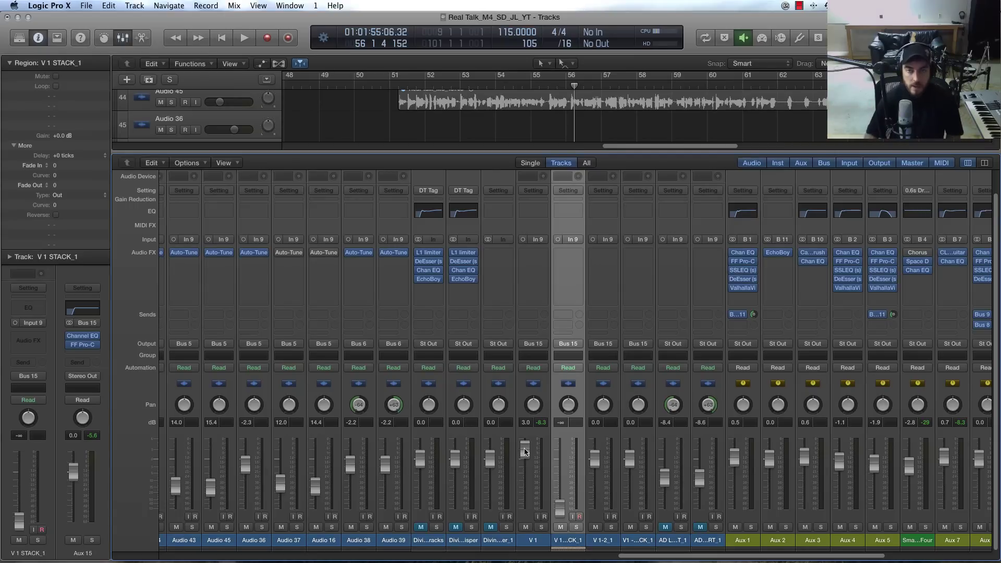
{"action": "key", "text": "space"}
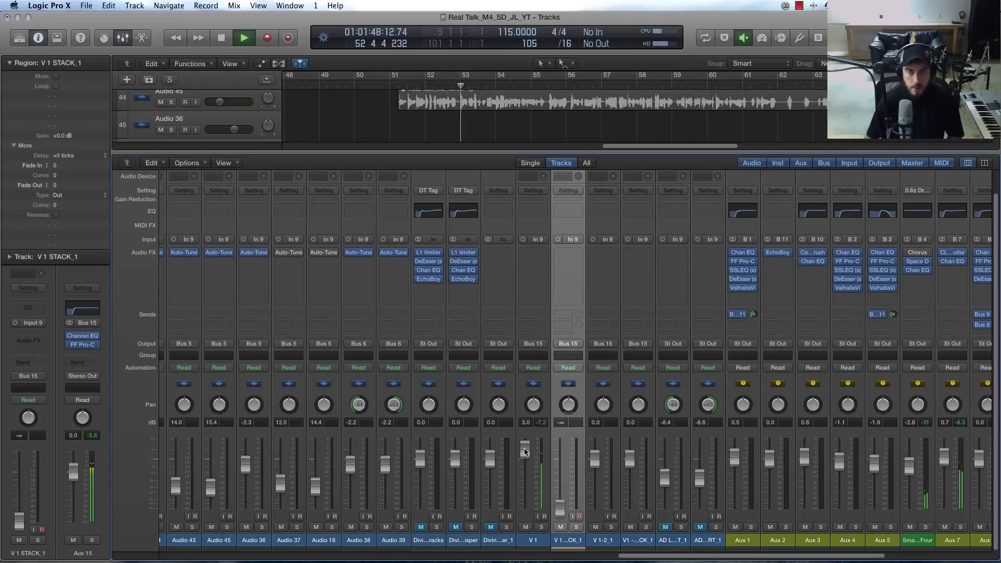
{"action": "key", "text": "space"}
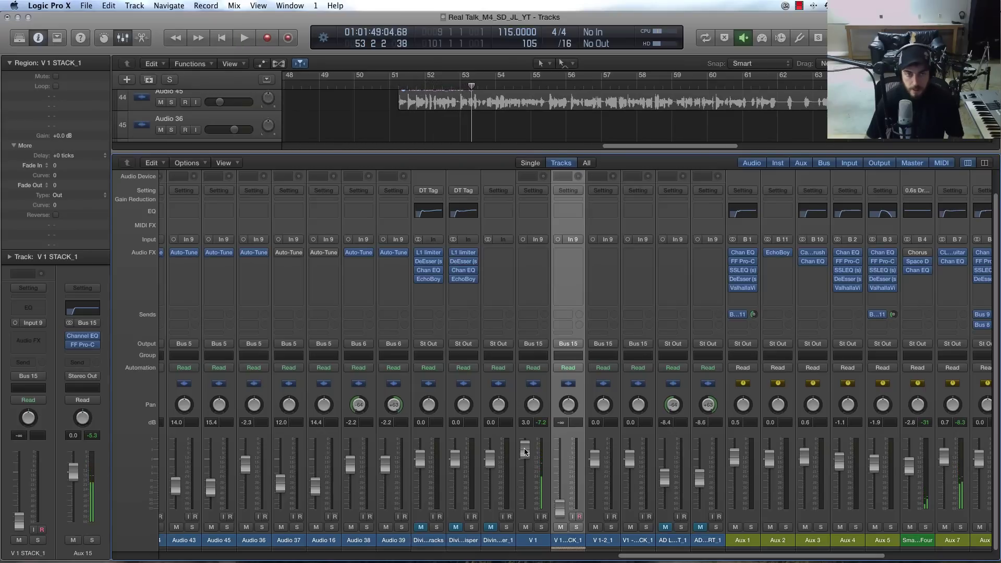
Blend V 1 STACK_1 under V 1 during repeated playback, trying levels up to 0.8 dB and settling its fader at -7.2 dB
{"action": "left_click_drag", "start_coordinate": [559, 508], "coordinate": [559, 482]}
{"action": "key", "text": "space"}
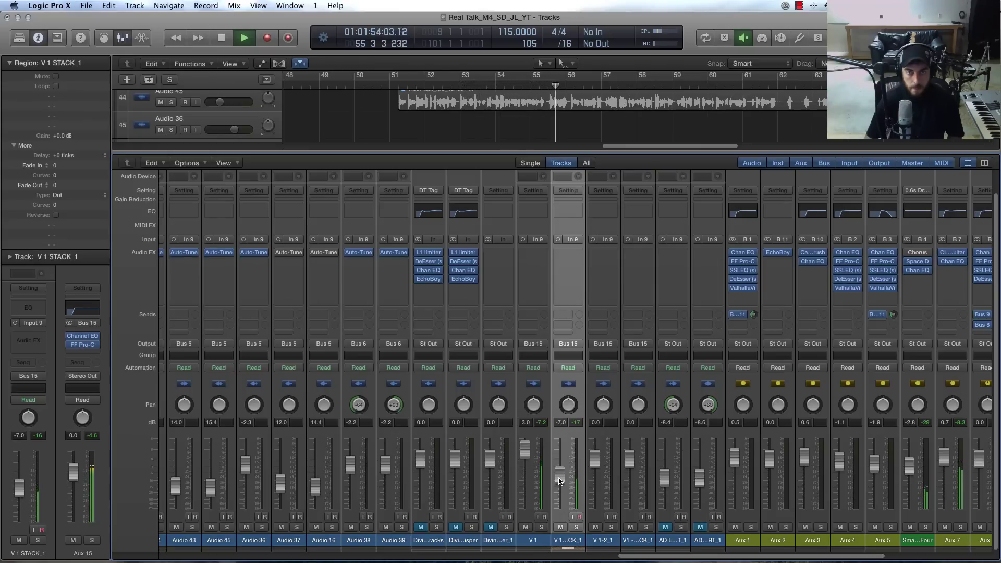
{"action": "key", "text": "space"}
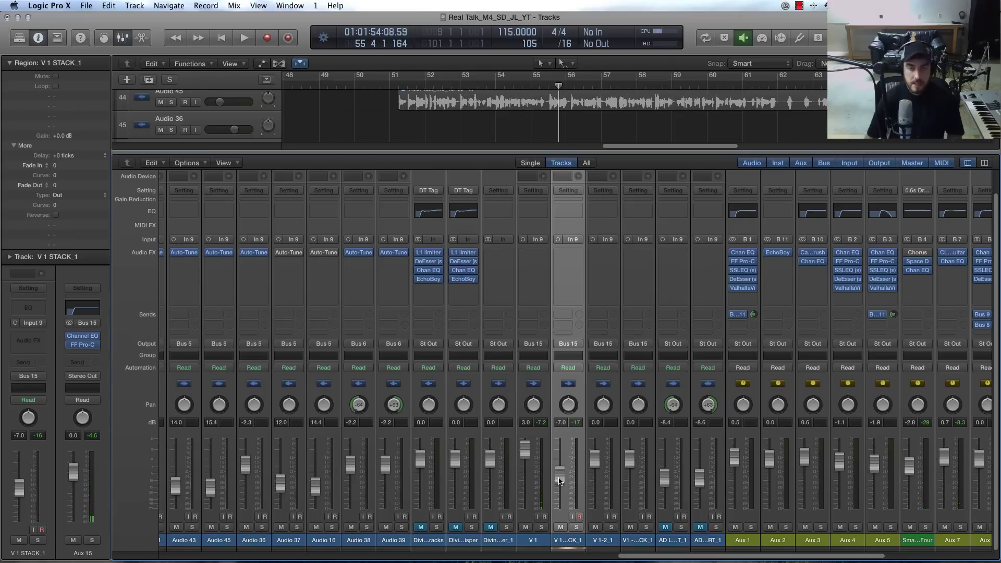
{"action": "left_click_drag", "start_coordinate": [559, 478], "coordinate": [559, 457]}
{"action": "key", "text": "space"}
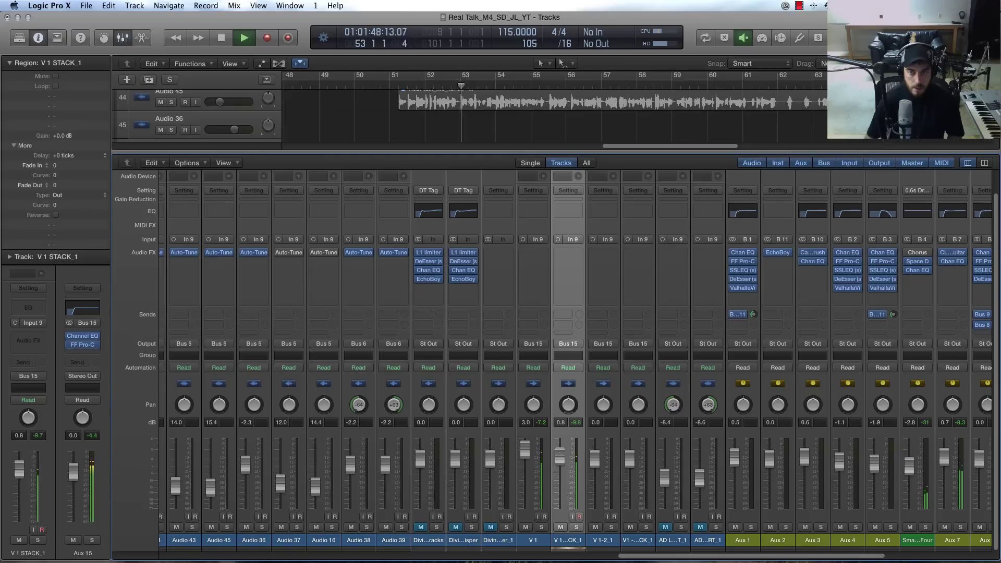
{"action": "left_click_drag", "start_coordinate": [559, 457], "coordinate": [560, 471]}
{"action": "key", "text": "space"}
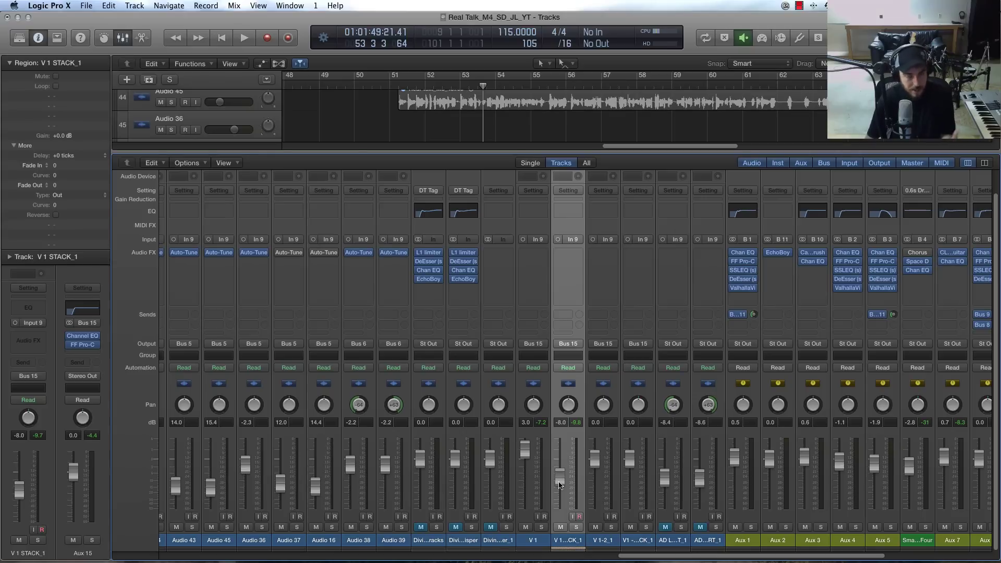
{"action": "key", "text": "space"}
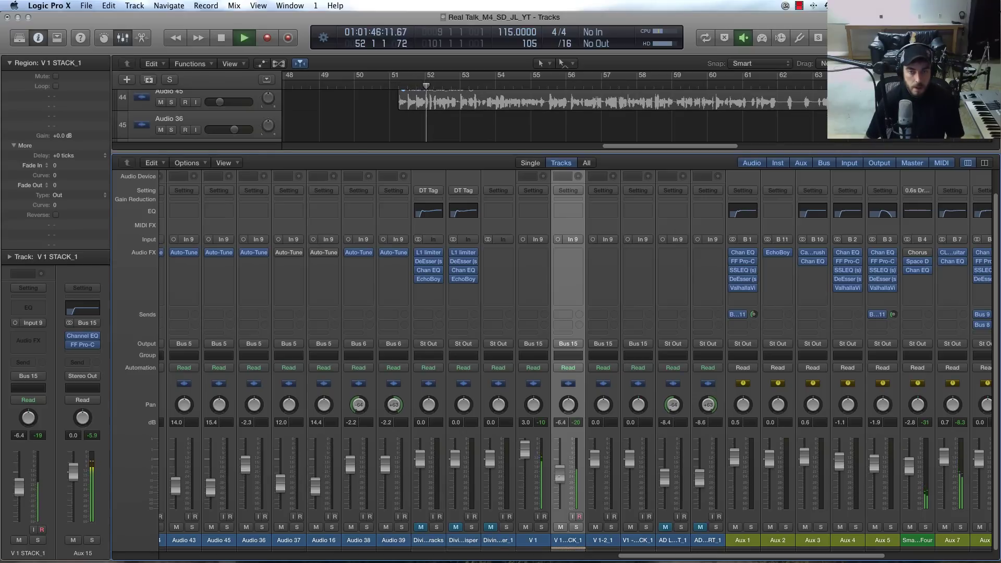
{"action": "key", "text": "space"}
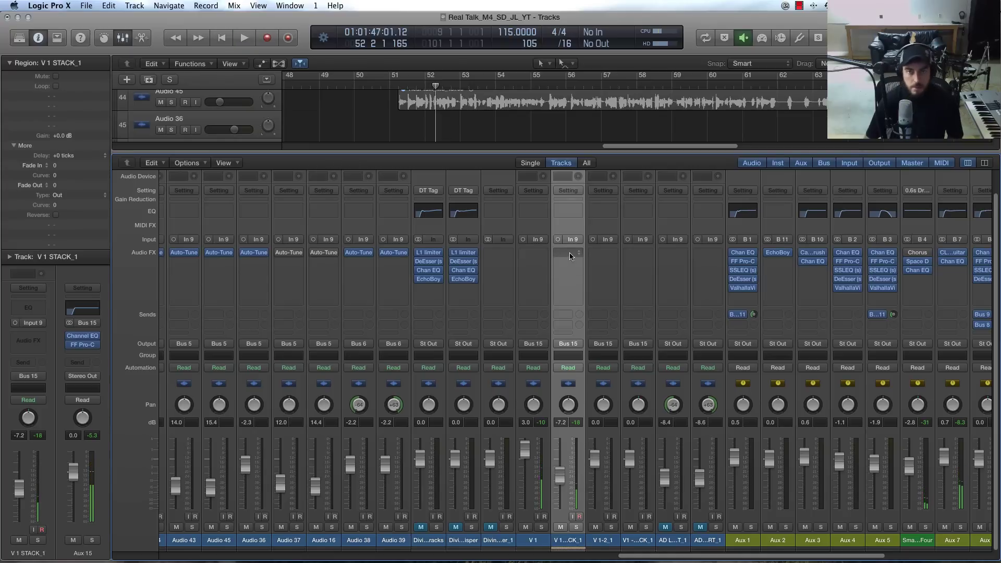
Insert the mono FF Pro-C compressor on the V 1 STACK_1 channel
{"action": "left_click", "coordinate": [577, 254]}
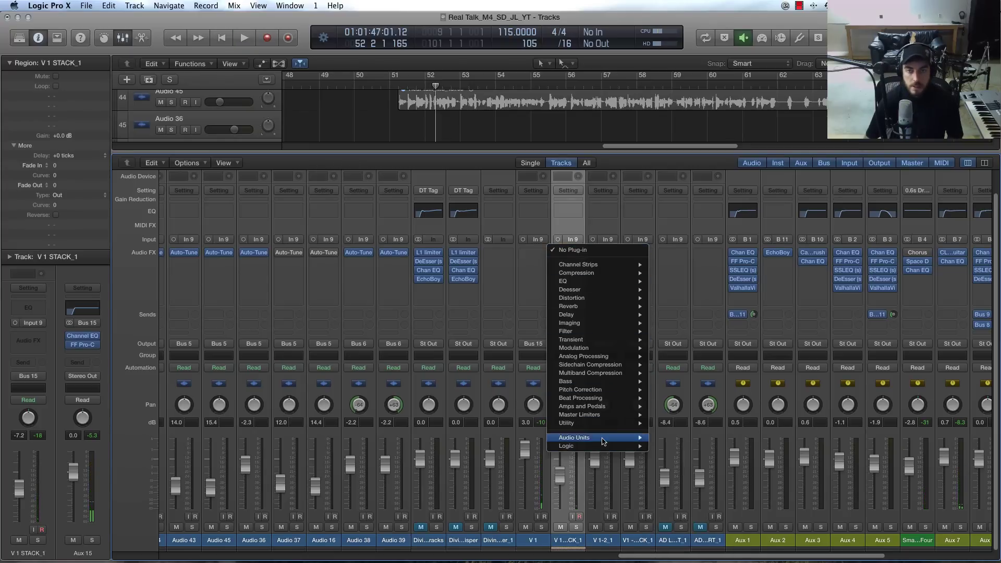
{"action": "mouse_move", "coordinate": [599, 272]}
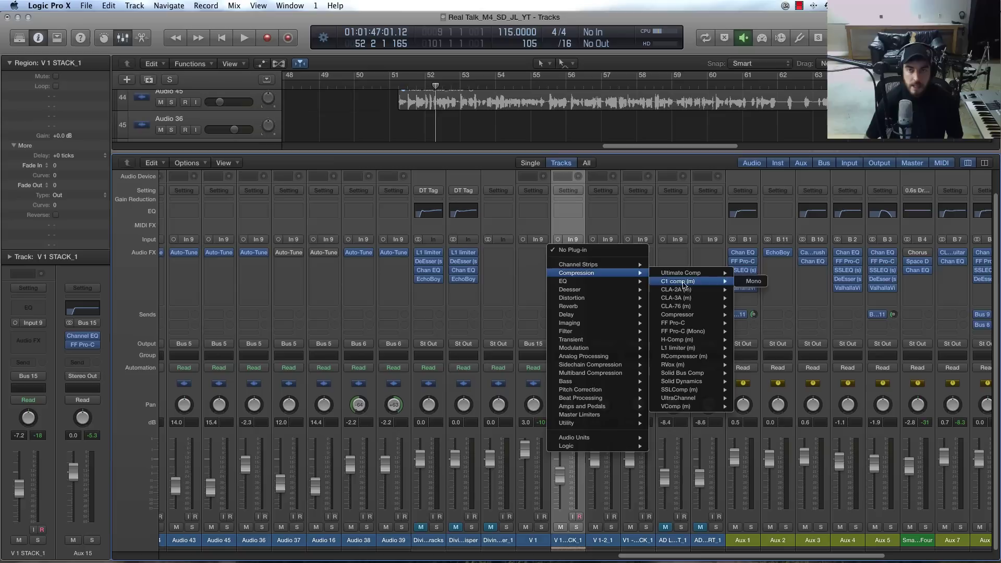
{"action": "mouse_move", "coordinate": [679, 315]}
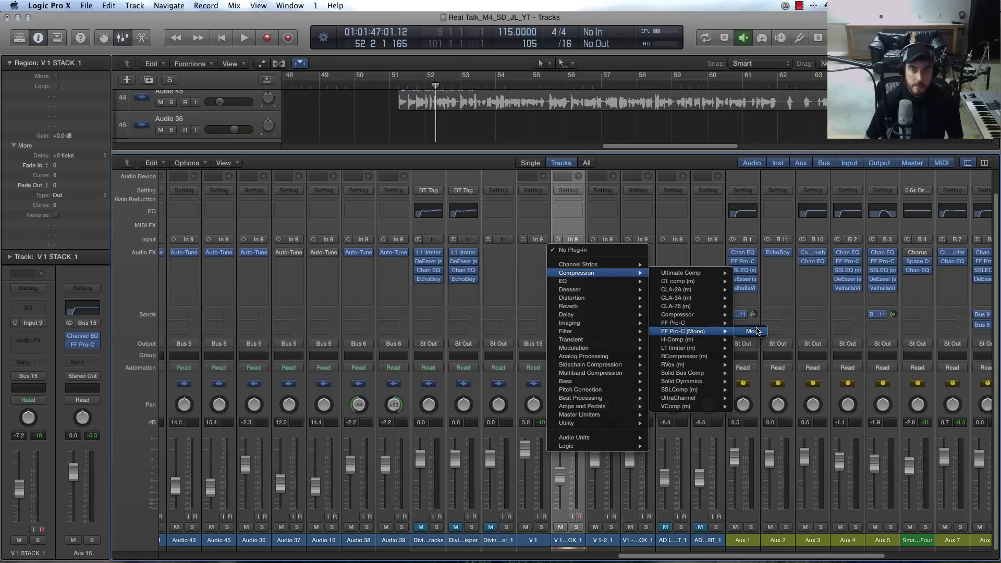
{"action": "left_click", "coordinate": [752, 331]}
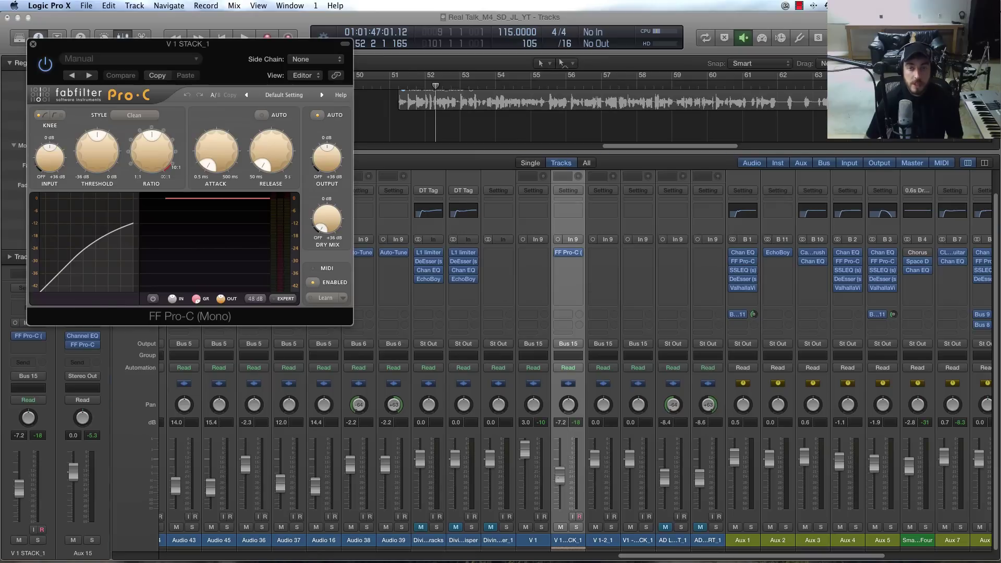
Lower the V 1 STACK_1 fader to minus infinity and move the Pro-C window clear of the V 1 channel strips
{"action": "left_click_drag", "start_coordinate": [559, 477], "coordinate": [559, 508]}
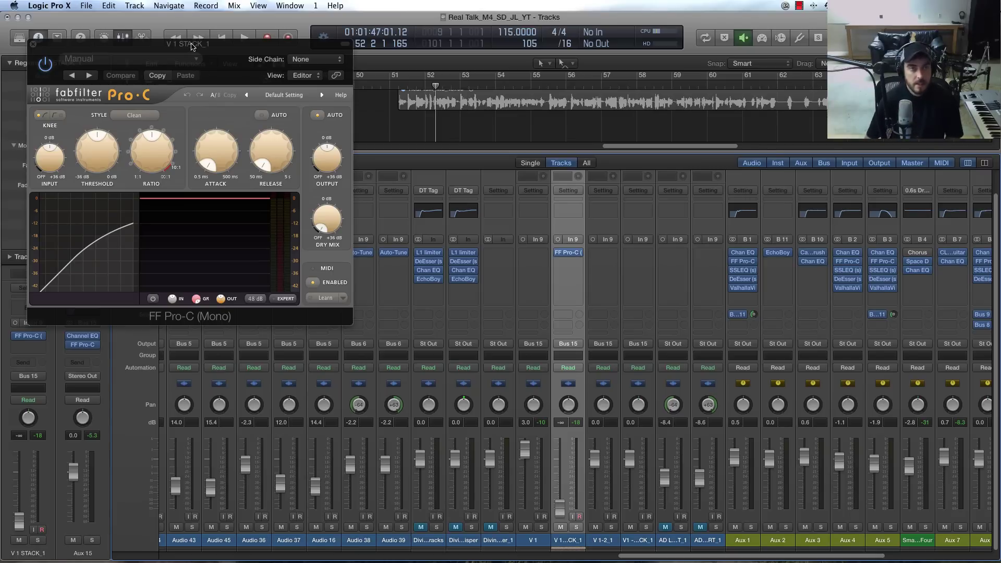
{"action": "left_click_drag", "start_coordinate": [192, 46], "coordinate": [380, 192]}
{"action": "left_click", "coordinate": [478, 192]}
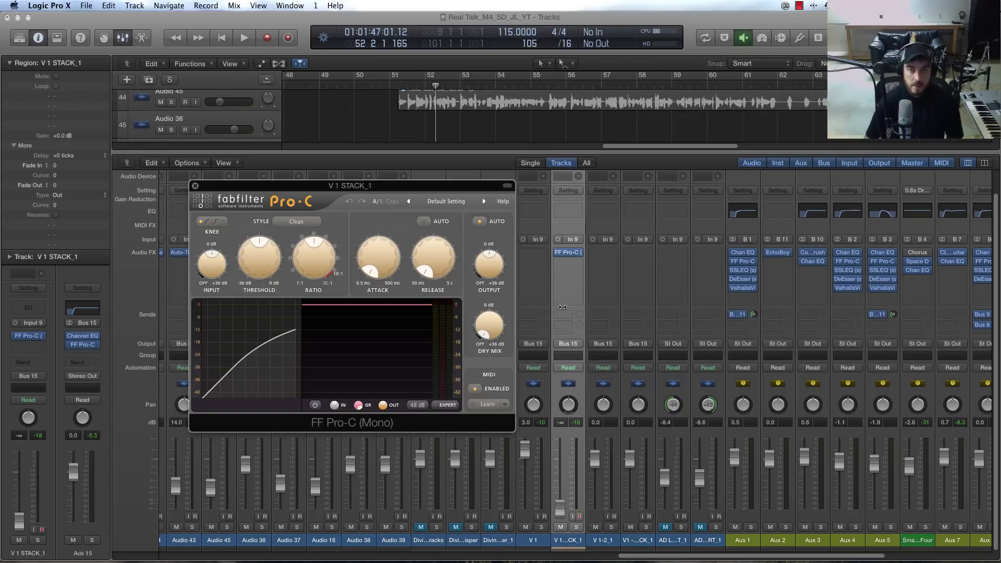
{"action": "left_click_drag", "start_coordinate": [389, 186], "coordinate": [339, 200]}
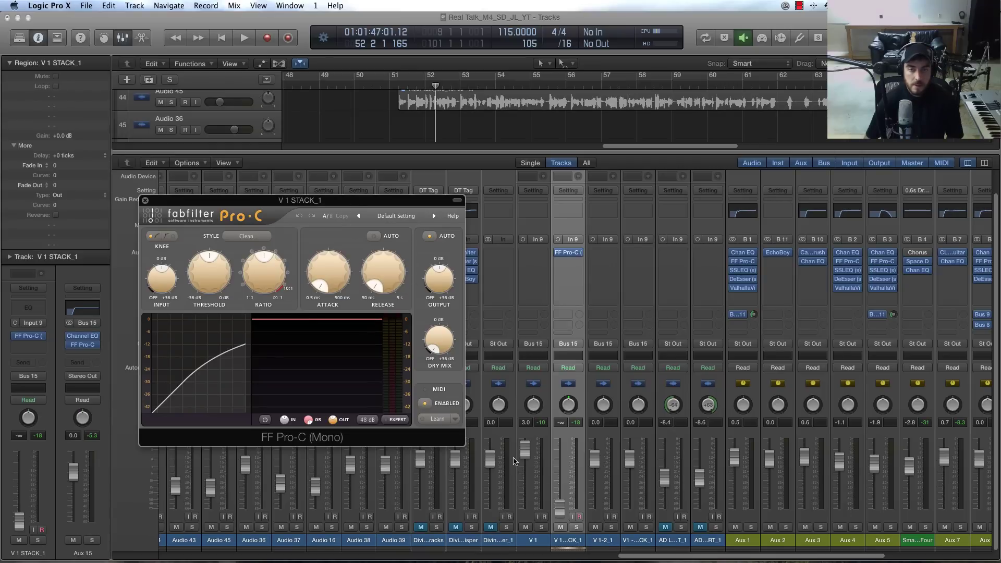
{"action": "mouse_move", "coordinate": [337, 194]}
{"action": "left_mouse_down"}
{"action": "mouse_move", "coordinate": [342, 201]}
{"action": "mouse_move", "coordinate": [330, 201]}
{"action": "left_mouse_up"}
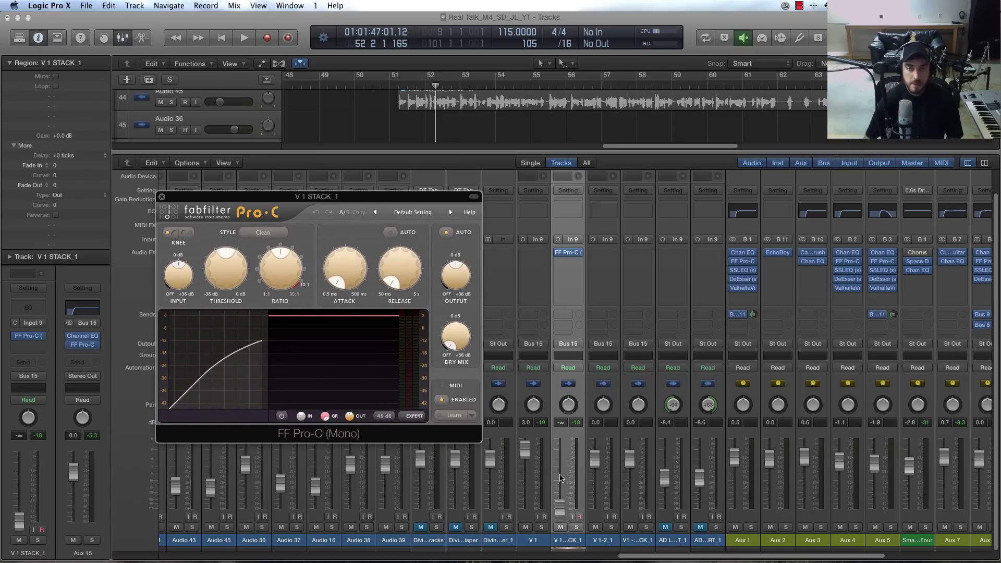
Play the verse from bar 51 and raise the V 1 STACK_1 fader to 2.8 dB
{"action": "left_click_drag", "start_coordinate": [560, 510], "coordinate": [560, 471]}
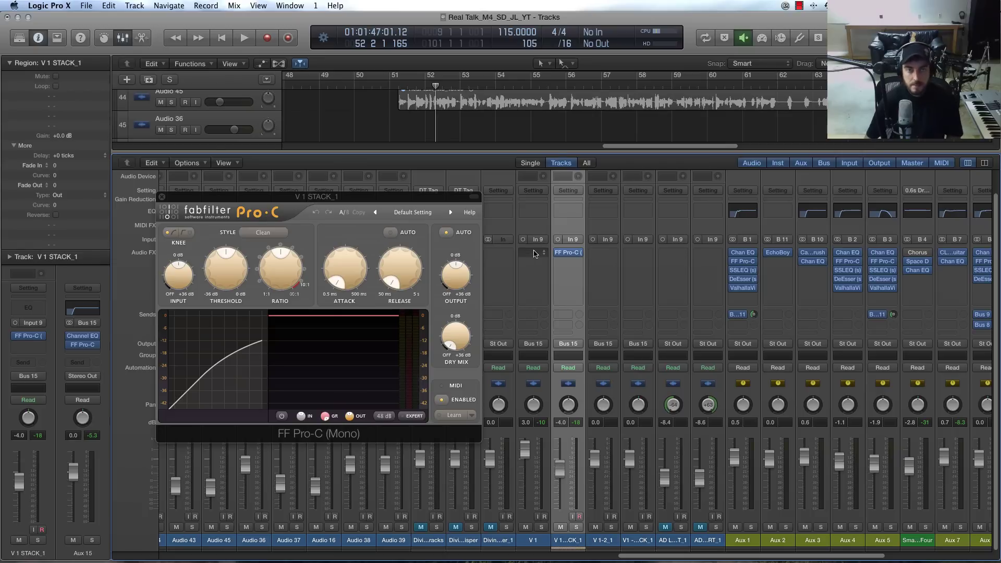
{"action": "left_click_drag", "start_coordinate": [560, 429], "coordinate": [560, 495]}
{"action": "left_click_drag", "start_coordinate": [250, 197], "coordinate": [262, 200]}
{"action": "key", "text": "space"}
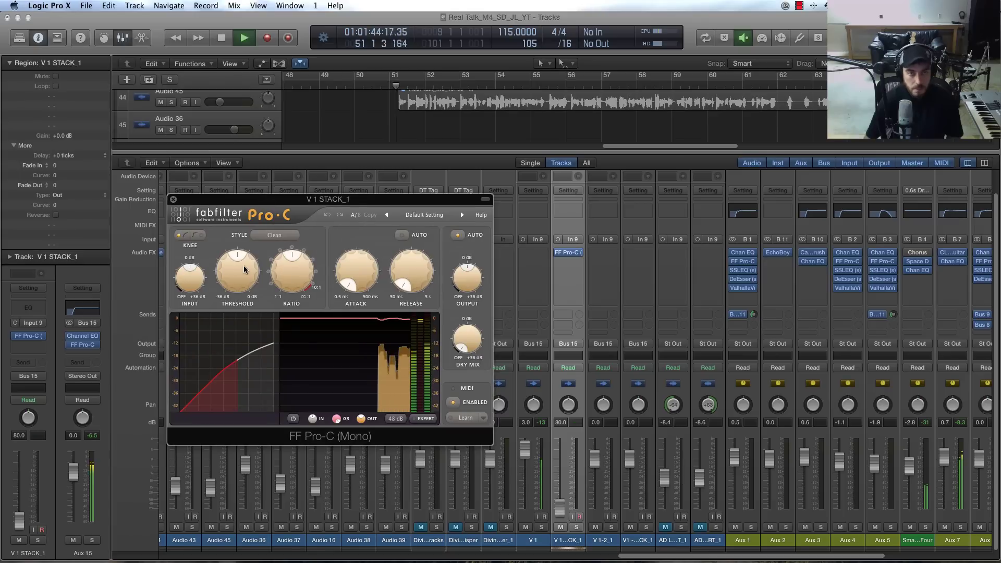
{"action": "left_click_drag", "start_coordinate": [559, 507], "coordinate": [559, 448]}
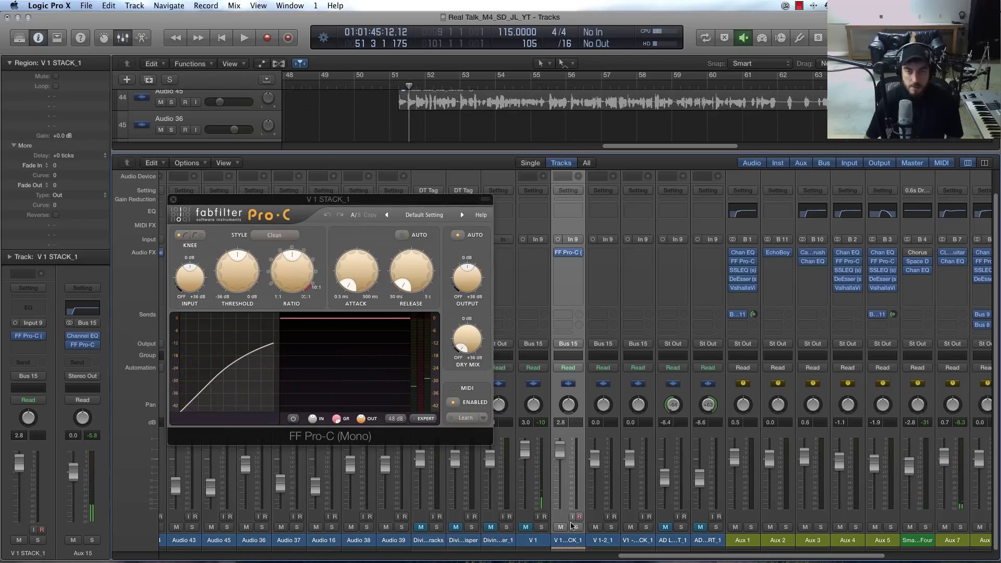
Compress V 1 STACK_1 heavily during playback with a much lower Pro-C threshold, a 6.67:1 ratio and a longer release
{"action": "key", "text": "space"}
{"action": "left_click_drag", "start_coordinate": [227, 266], "coordinate": [229, 308]}
{"action": "left_click_drag", "start_coordinate": [295, 275], "coordinate": [299, 245]}
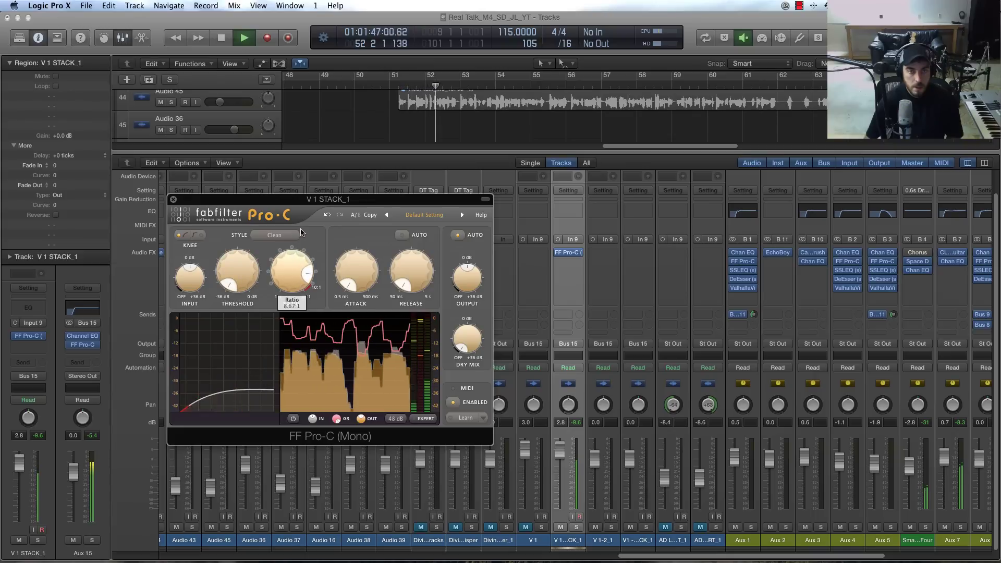
{"action": "left_click_drag", "start_coordinate": [413, 260], "coordinate": [416, 222]}
Set the Pro-C compression style to Classic and replay the verse
{"action": "left_click", "coordinate": [284, 237]}
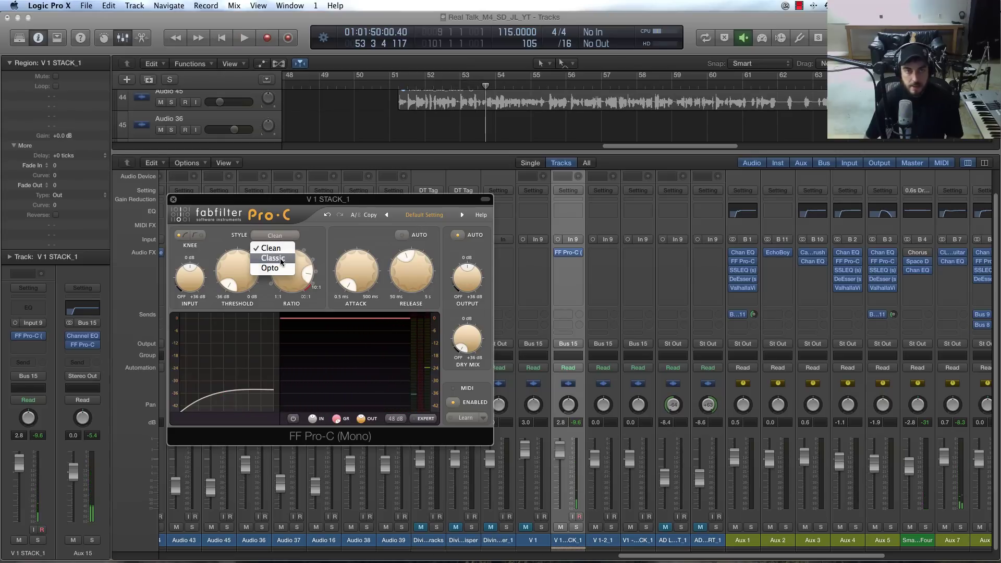
{"action": "left_click", "coordinate": [280, 258]}
{"action": "key", "text": "space"}
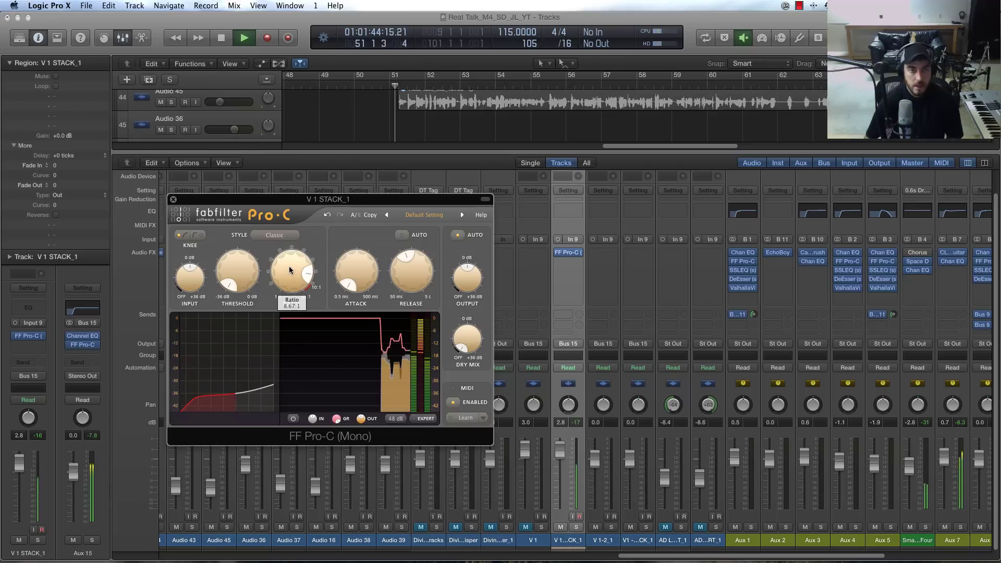
Raise the Pro-C ratio to about 10:1 and lengthen the release to about 833 ms during playback
{"action": "left_click_drag", "start_coordinate": [290, 270], "coordinate": [289, 271]}
{"action": "left_click_drag", "start_coordinate": [290, 255], "coordinate": [290, 262]}
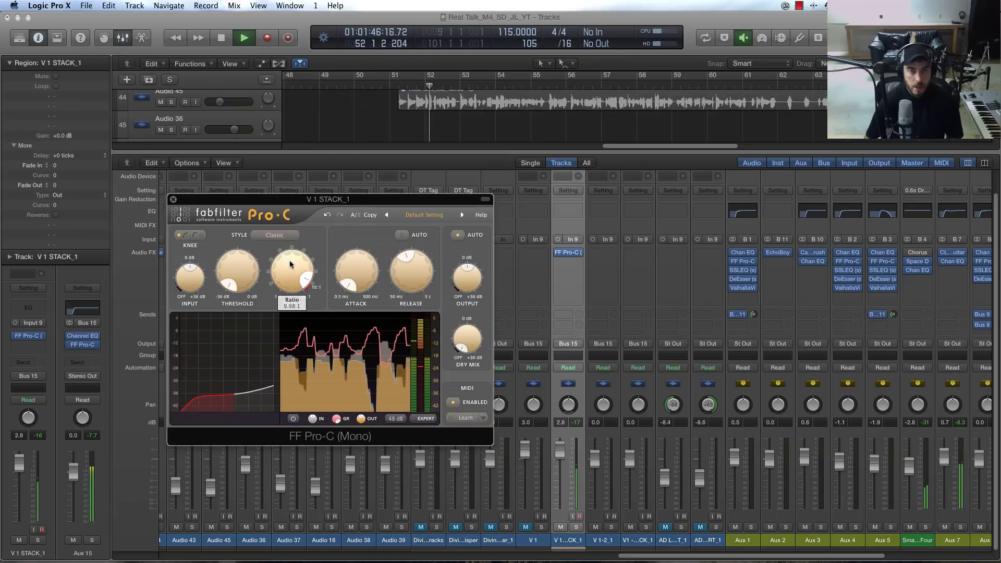
{"action": "left_click_drag", "start_coordinate": [417, 270], "coordinate": [419, 255]}
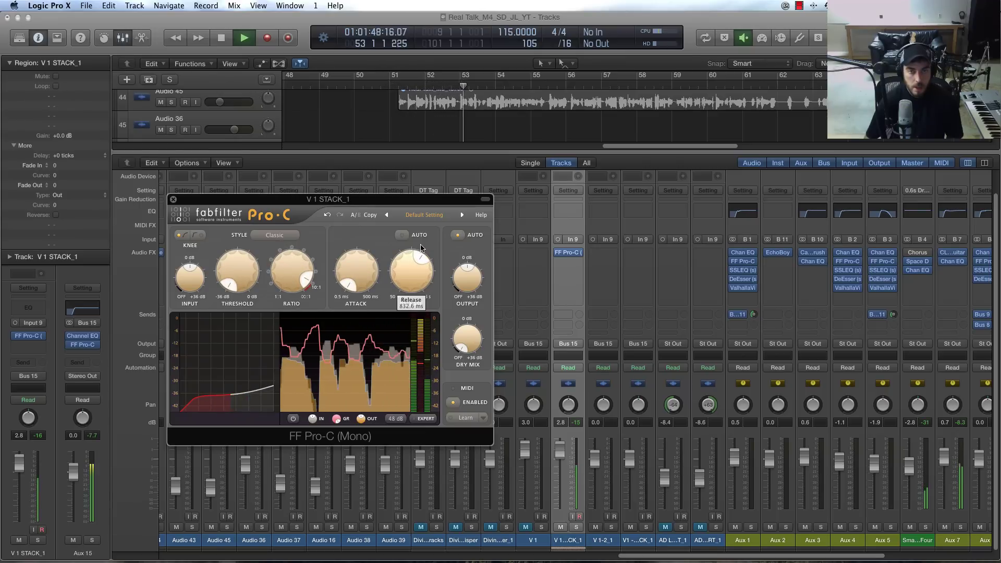
Audition the Opto compression style on the stack vocal, then restore Classic
{"action": "left_click", "coordinate": [274, 235]}
{"action": "left_click", "coordinate": [272, 267]}
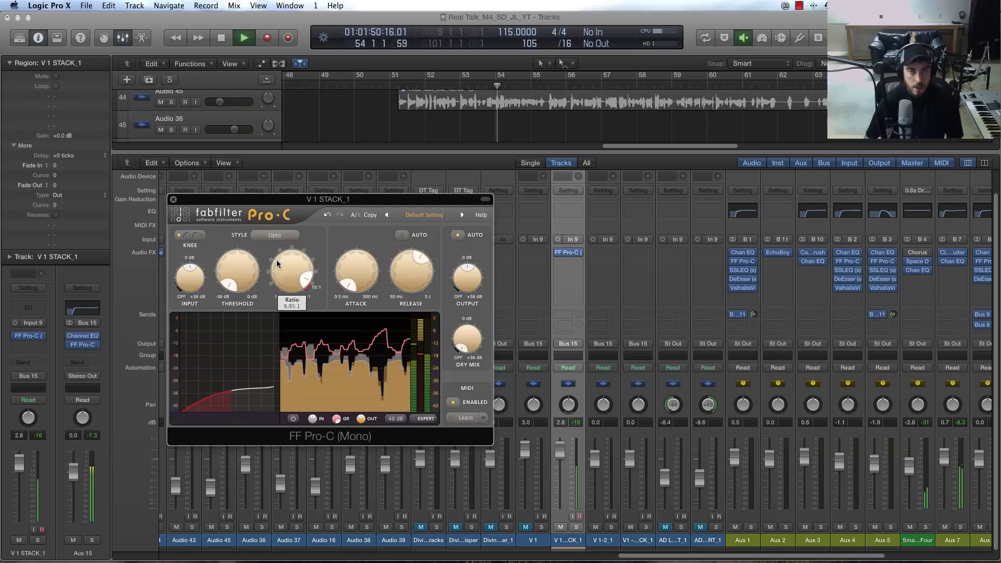
{"action": "left_click", "coordinate": [274, 235]}
{"action": "left_click", "coordinate": [281, 258]}
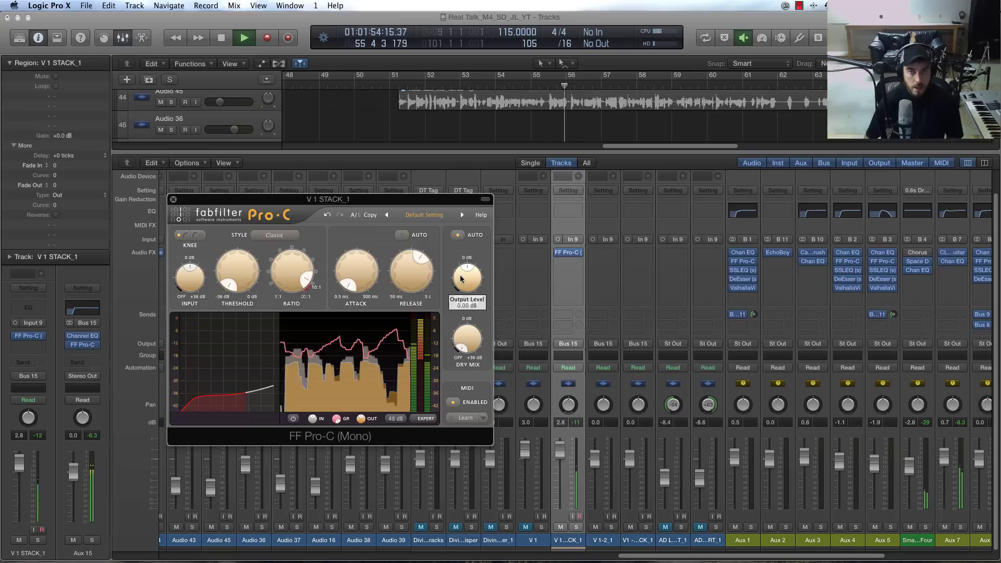
Raise the Pro-C output level slightly as make-up gain, stop playback and close the plug-in window
{"action": "left_click_drag", "start_coordinate": [461, 273], "coordinate": [462, 260]}
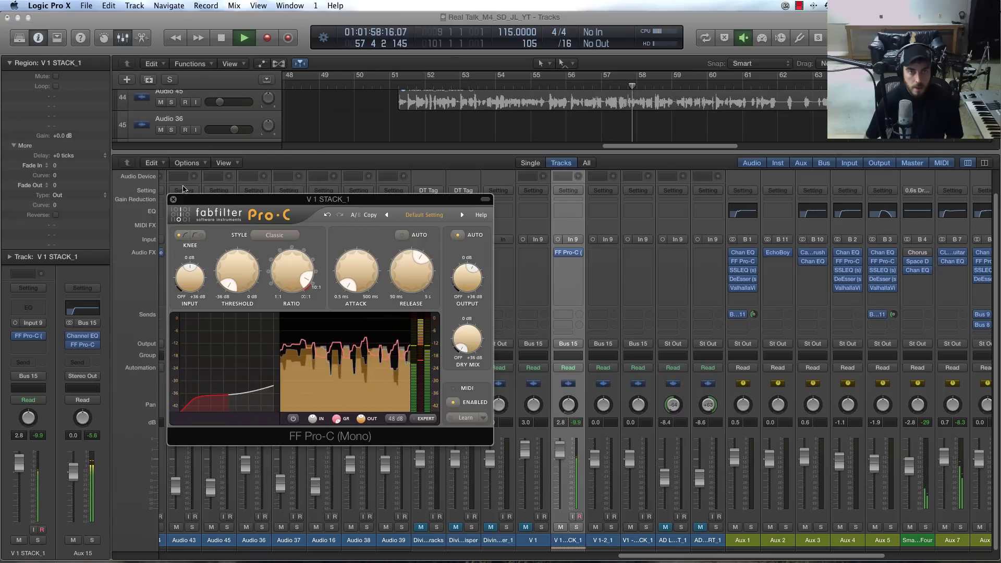
{"action": "key", "text": "space"}
{"action": "left_click", "coordinate": [173, 200]}
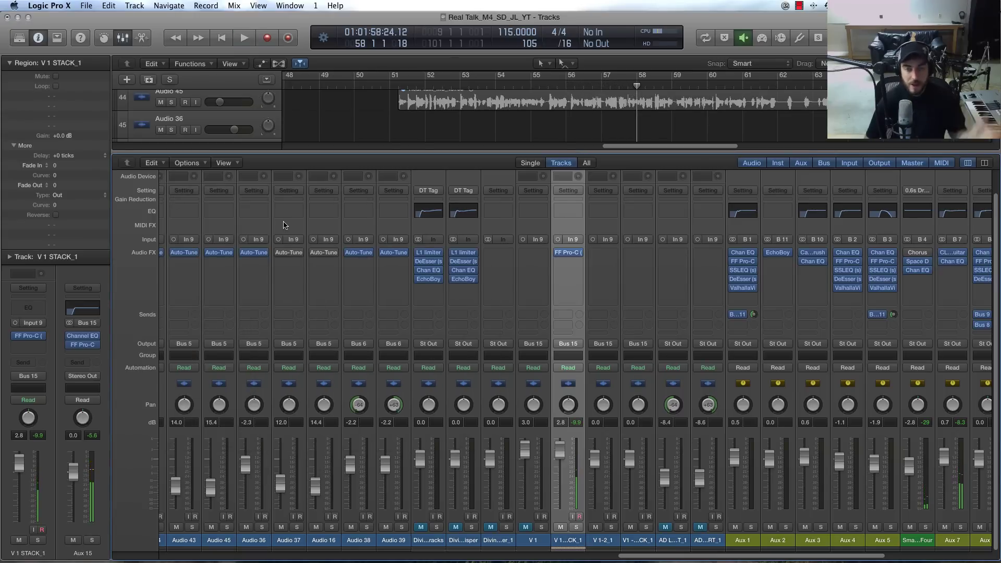
Pull the V 1 STACK_1 fader down and blend it under V 1 during playback, settling at -7.6 dB
{"action": "left_click_drag", "start_coordinate": [558, 454], "coordinate": [561, 543]}
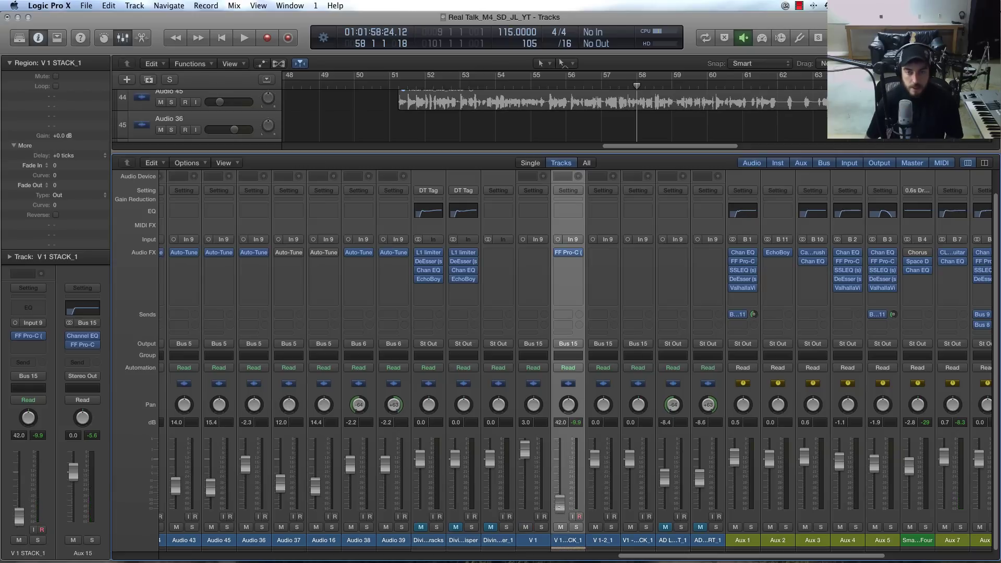
{"action": "left_click_drag", "start_coordinate": [559, 504], "coordinate": [530, 459]}
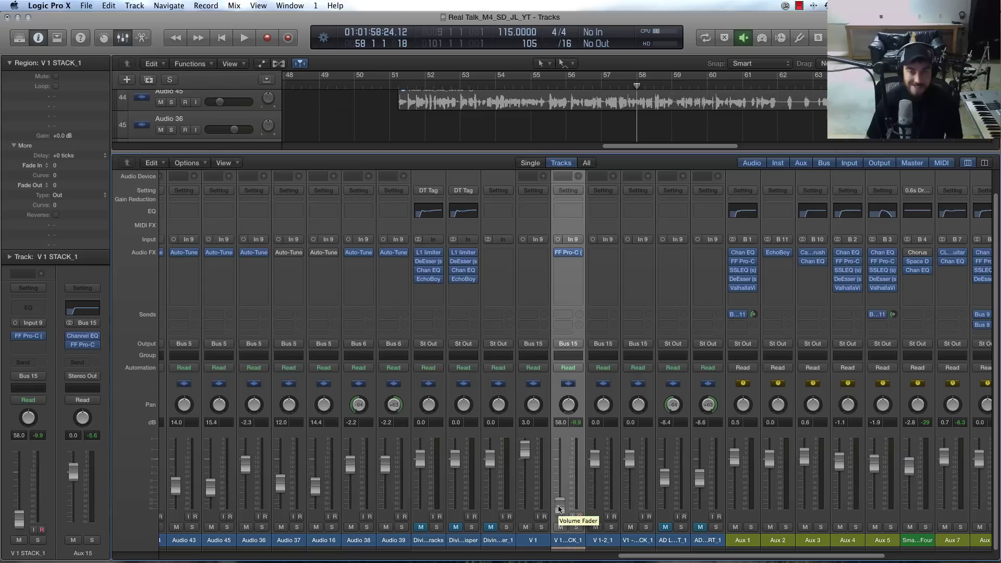
{"action": "key", "text": "shift+space"}
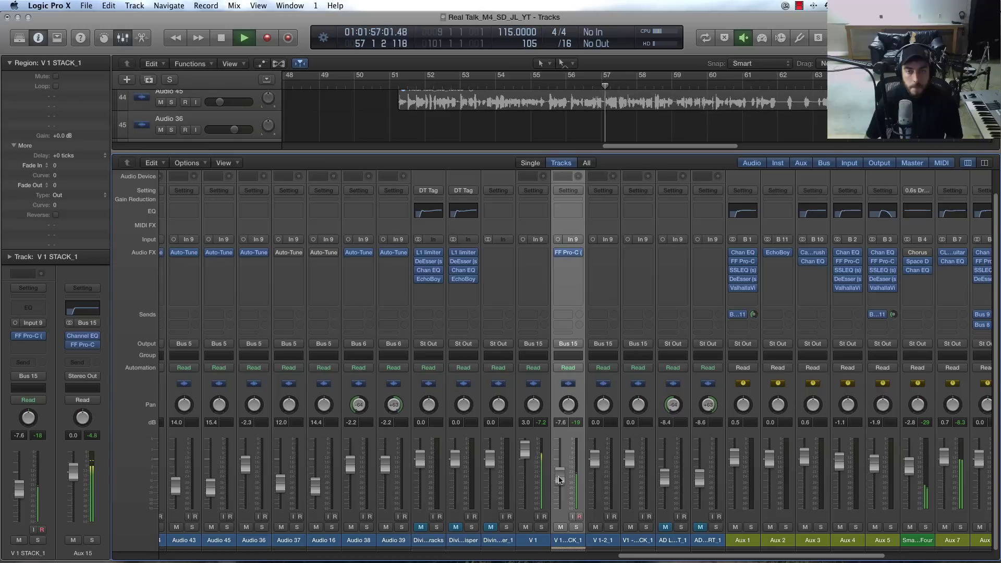
{"action": "key", "text": "space"}
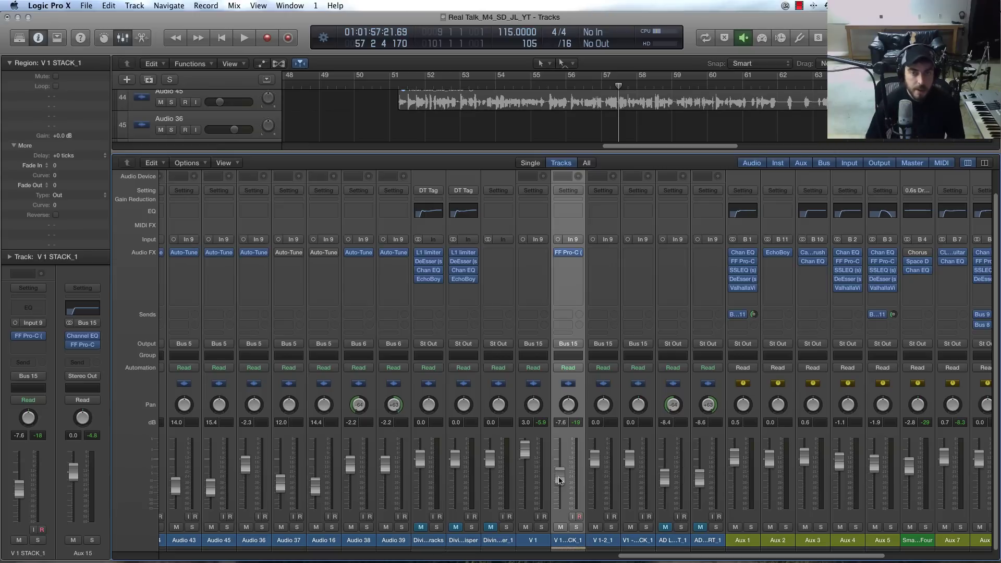
Close the mixer and move the playhead to 58 4 1 1, where the V 1-2_1 vocal begins
{"action": "scroll", "coordinate": [641, 559], "scroll_direction": "right", "scroll_amount": 10}
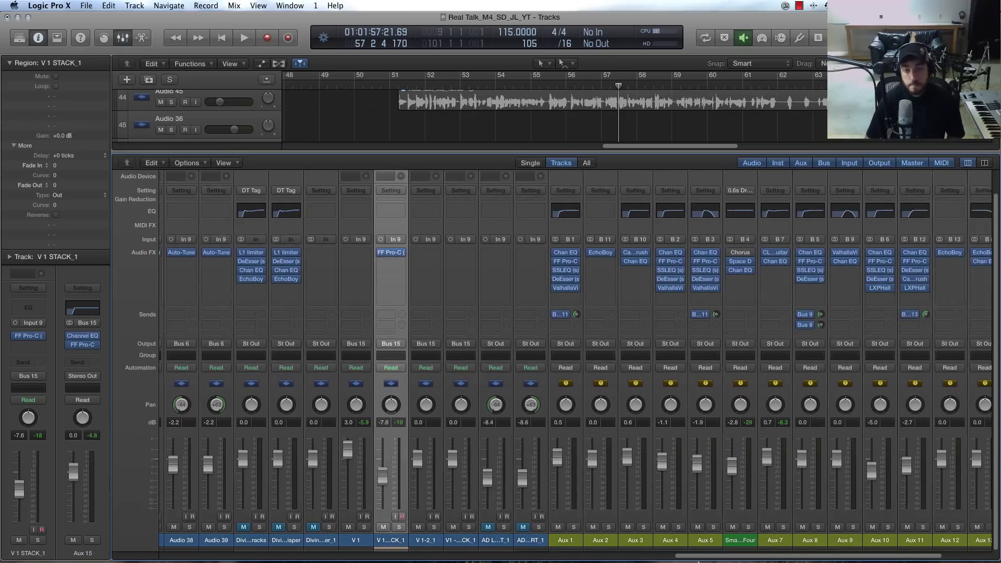
{"action": "key", "text": "x"}
{"action": "left_click", "coordinate": [402, 249]}
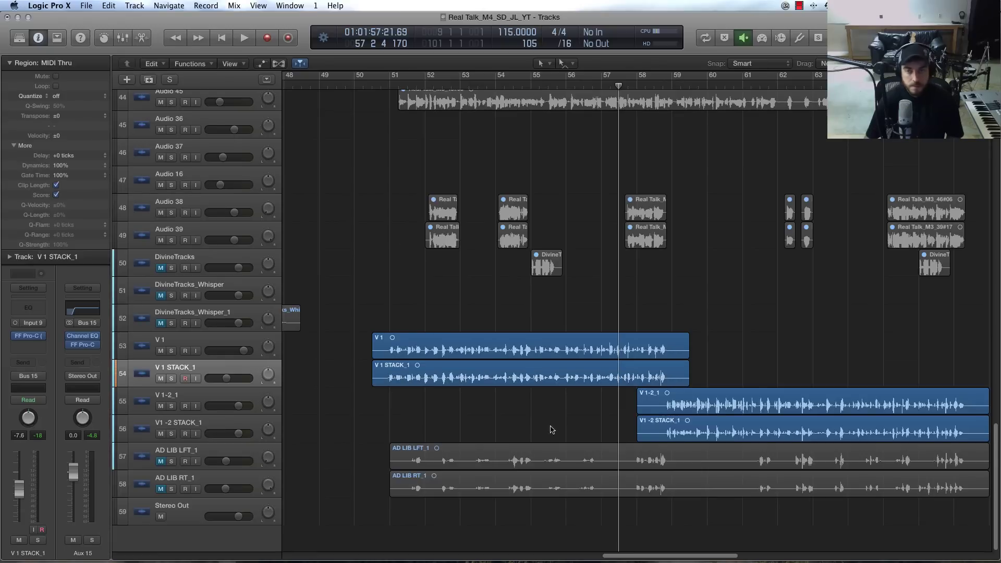
{"action": "scroll", "coordinate": [667, 548], "scroll_direction": "right", "scroll_amount": 10}
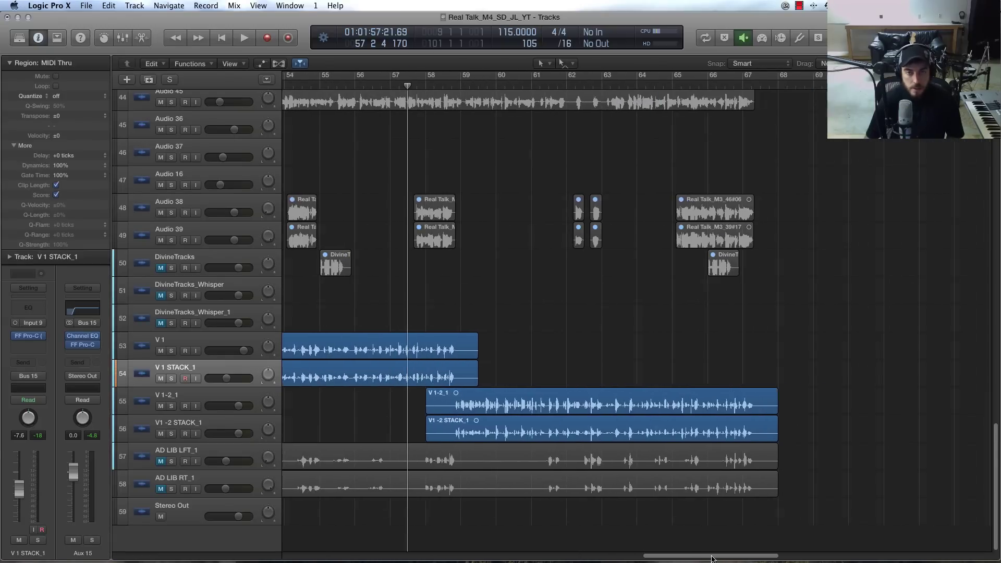
{"action": "mouse_move", "coordinate": [408, 82]}
{"action": "left_mouse_down"}
{"action": "mouse_move", "coordinate": [418, 78]}
{"action": "mouse_move", "coordinate": [386, 78]}
{"action": "mouse_move", "coordinate": [427, 78]}
{"action": "left_mouse_up"}
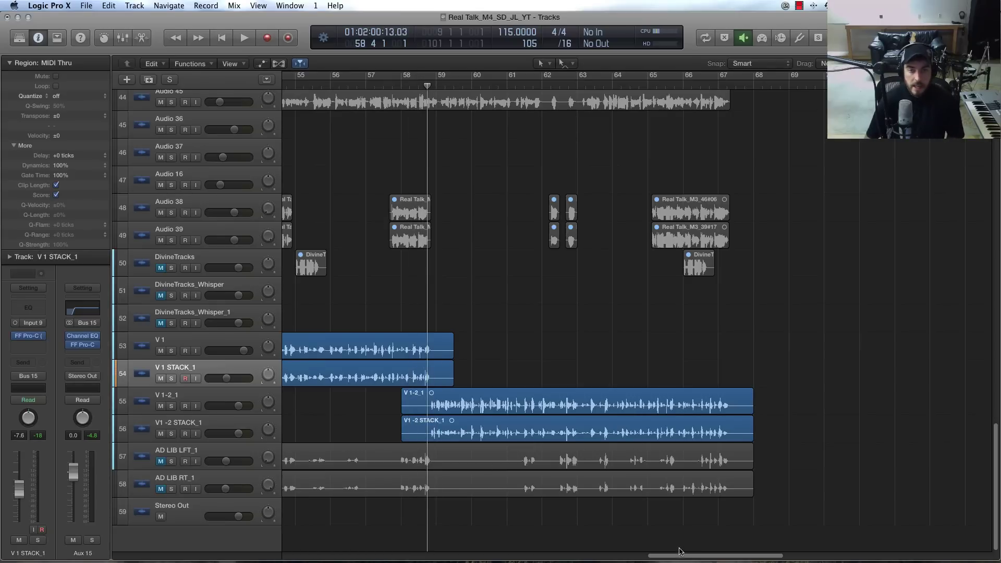
{"action": "left_click_drag", "start_coordinate": [679, 551], "coordinate": [646, 551]}
Compare the V 1-2_1 waveform with the V 1 regions at close zoom and set the V 1-2_1 region gain to -4.8 dB
{"action": "left_click", "coordinate": [642, 394]}
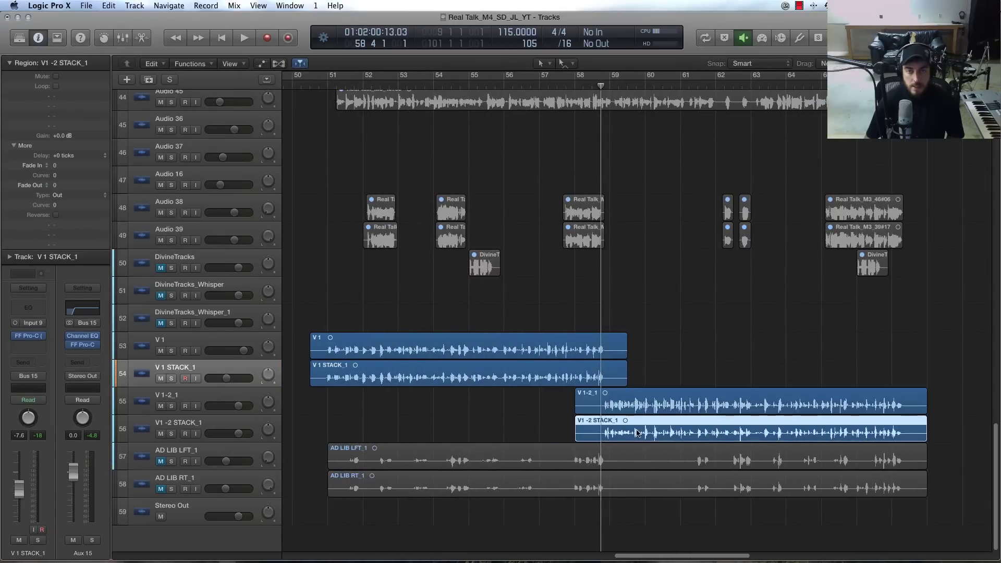
{"action": "left_click", "coordinate": [517, 355]}
{"action": "left_click", "coordinate": [616, 401]}
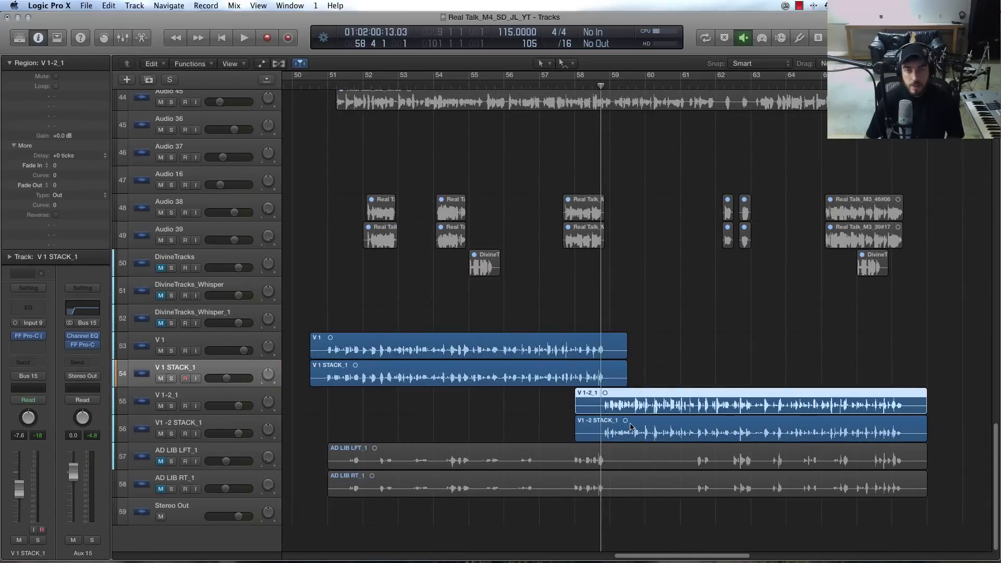
{"action": "scroll", "coordinate": [663, 553], "scroll_direction": "right", "scroll_amount": 5}
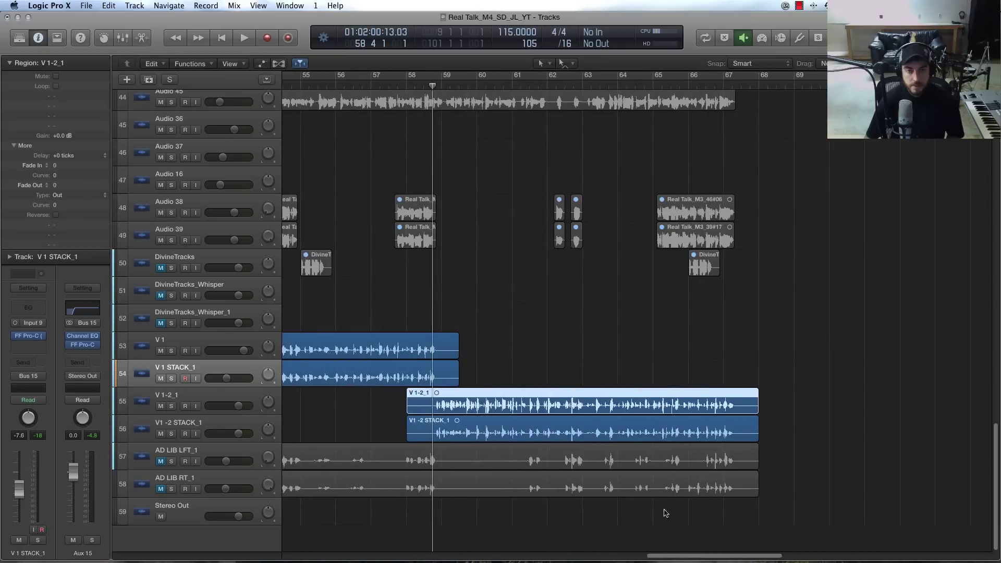
{"action": "left_click", "coordinate": [463, 329]}
{"action": "left_click", "coordinate": [451, 407]}
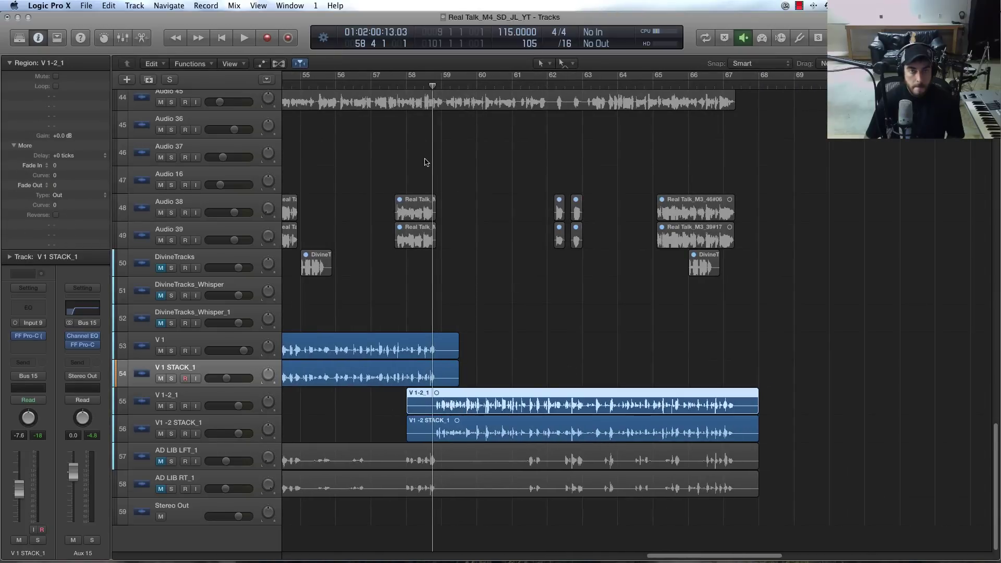
{"action": "key", "text": "super+Right"}
{"action": "key", "text": "super+Down"}
{"action": "key", "text": "super+Down"}
{"action": "key", "text": "super+Down"}
{"action": "key", "text": "super+Down"}
{"action": "key", "text": "super+Down"}
{"action": "key", "text": "super+Down"}
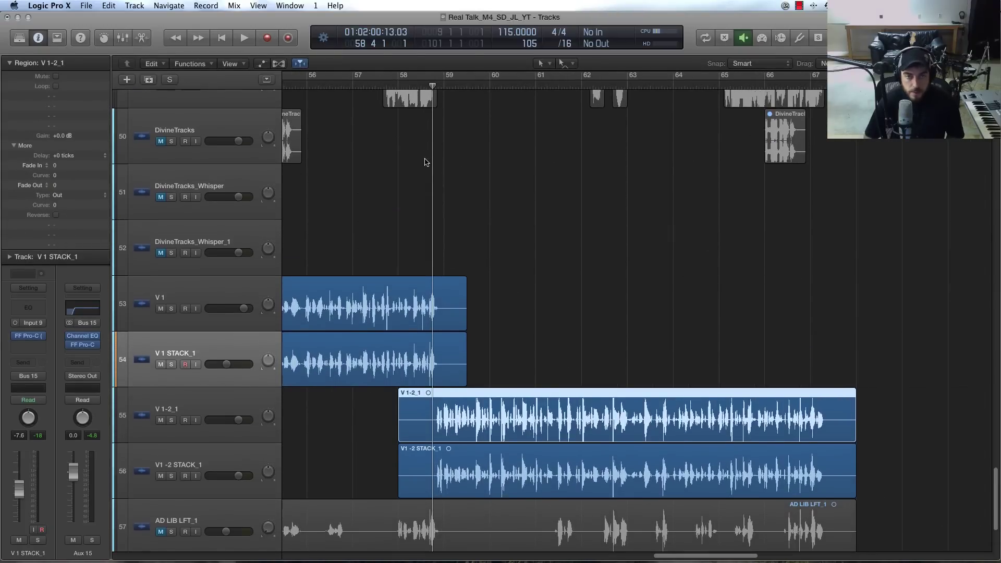
{"action": "key", "text": "super+Down"}
{"action": "key", "text": "super+Down"}
{"action": "key", "text": "super+Down"}
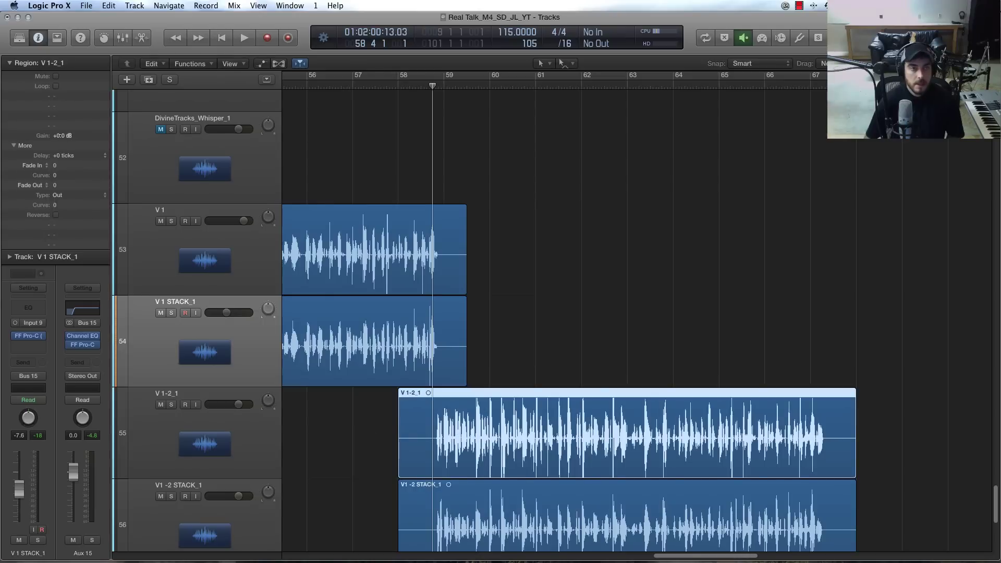
{"action": "left_click_drag", "start_coordinate": [61, 136], "coordinate": [65, 210]}
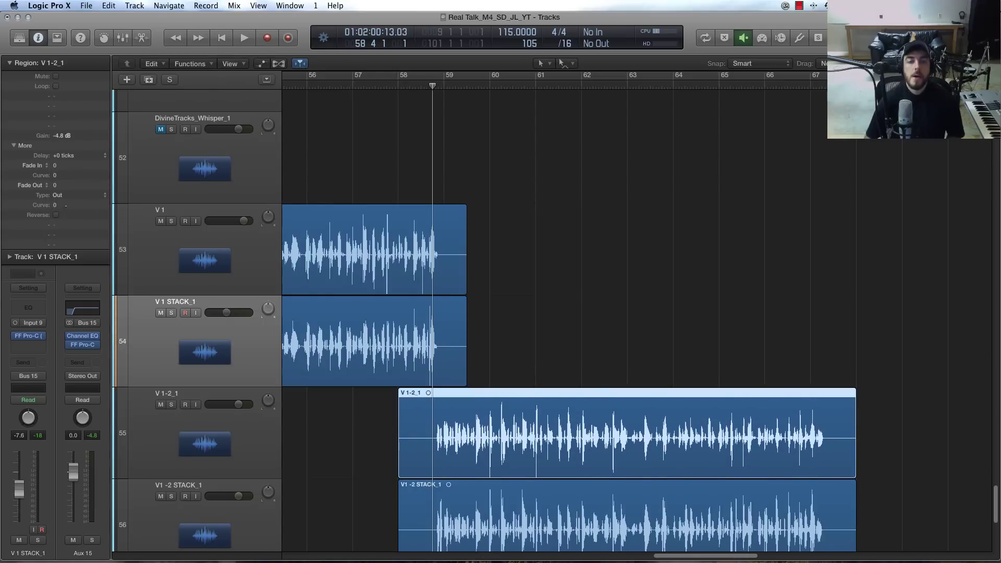
Lower the V1 -2 STACK_1 region gain to -1.2 dB to suit the V 1 and V 1 STACK_1 waveforms
{"action": "scroll", "coordinate": [509, 342], "scroll_direction": "down", "scroll_amount": 6}
{"action": "scroll", "coordinate": [509, 342], "scroll_direction": "up", "scroll_amount": 6}
{"action": "scroll", "coordinate": [487, 346], "scroll_direction": "down", "scroll_amount": 1}
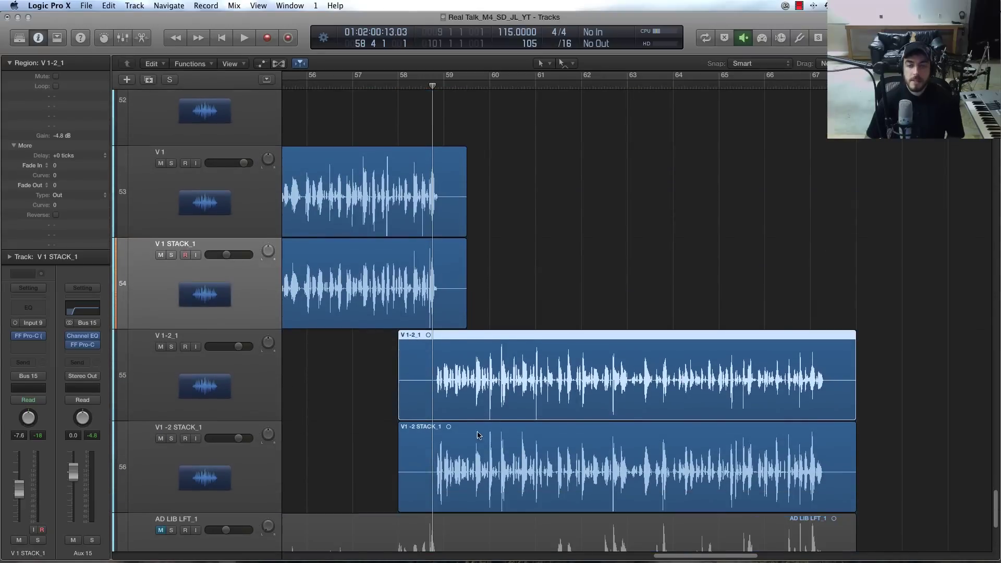
{"action": "left_click", "coordinate": [478, 435]}
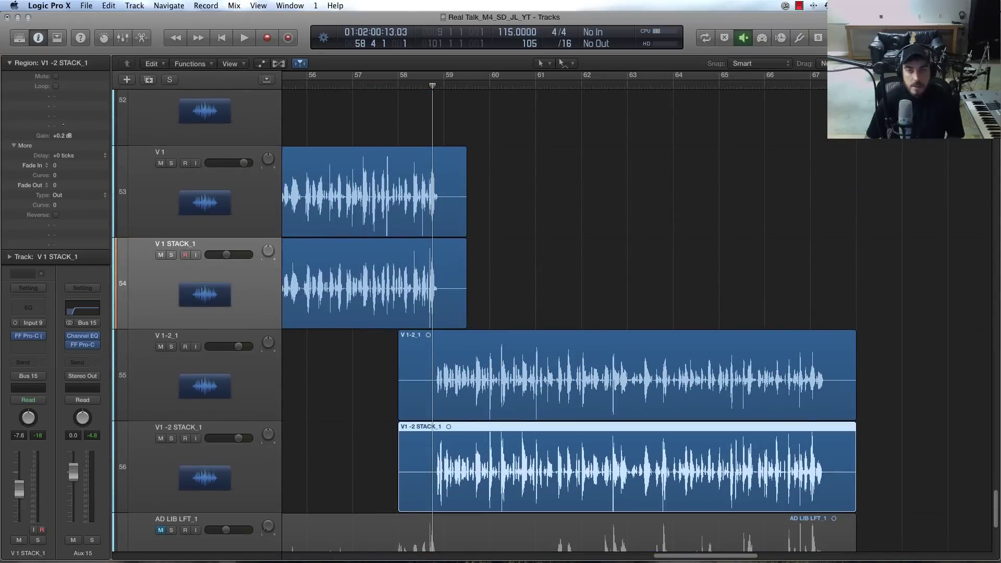
{"action": "left_click_drag", "start_coordinate": [62, 136], "coordinate": [62, 141]}
{"action": "scroll", "coordinate": [450, 153], "scroll_direction": "up", "scroll_amount": 1}
{"action": "left_click", "coordinate": [450, 152]}
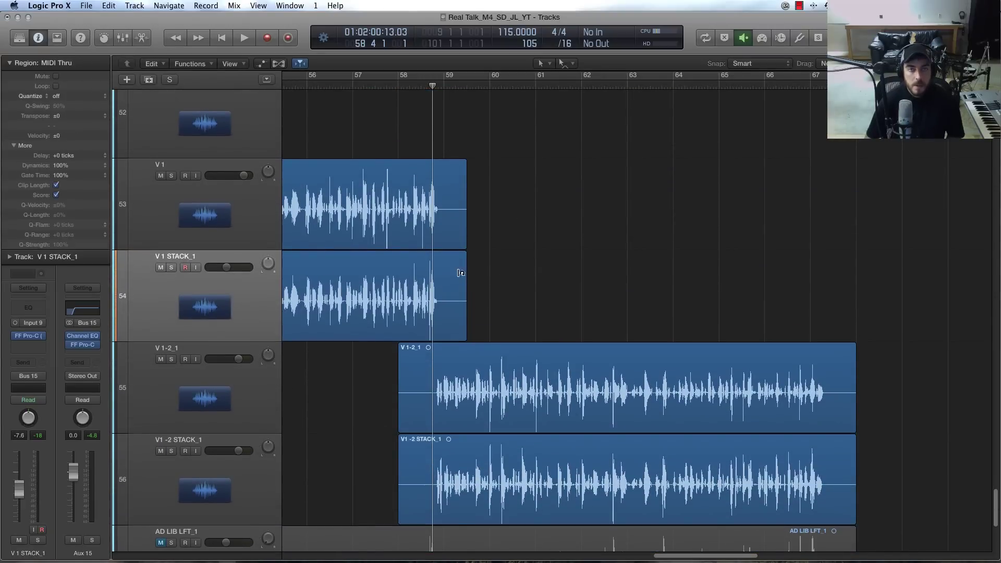
Copy the FF Pro-C compressor from the V 1 STACK_1 channel onto the V1 -2 STACK_1 channel in the mixer
{"action": "left_click_drag", "start_coordinate": [690, 556], "coordinate": [657, 556]}
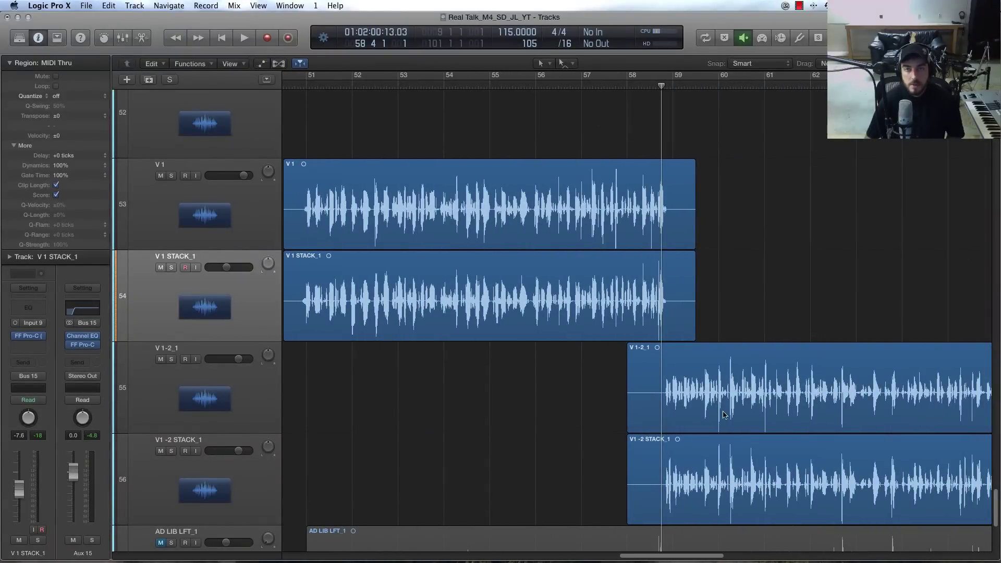
{"action": "key", "text": "super+Left"}
{"action": "key", "text": "super+Left"}
{"action": "key", "text": "super+Left"}
{"action": "key", "text": "super+Up"}
{"action": "key", "text": "super+Up"}
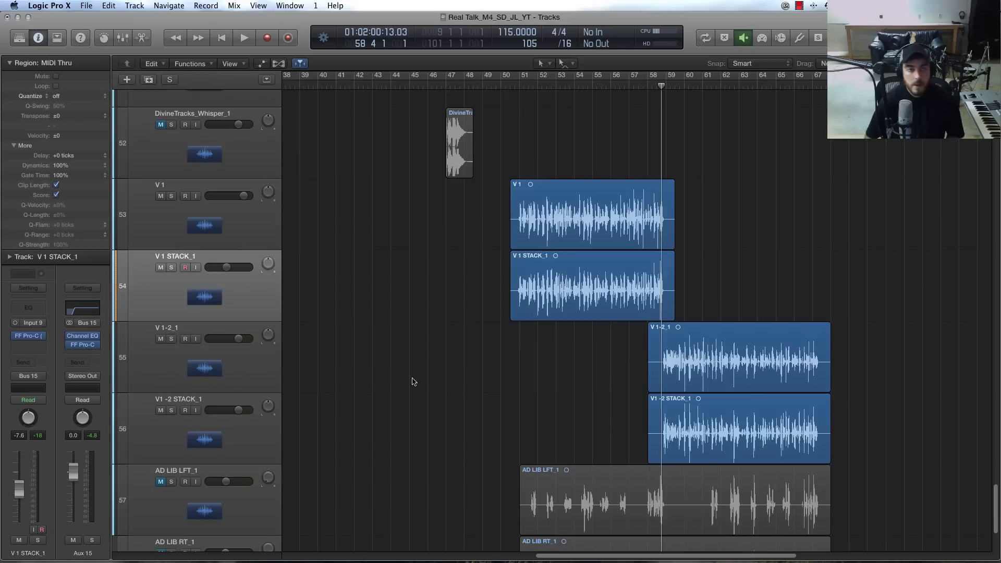
{"action": "left_click", "coordinate": [163, 375]}
{"action": "key", "text": "Down"}
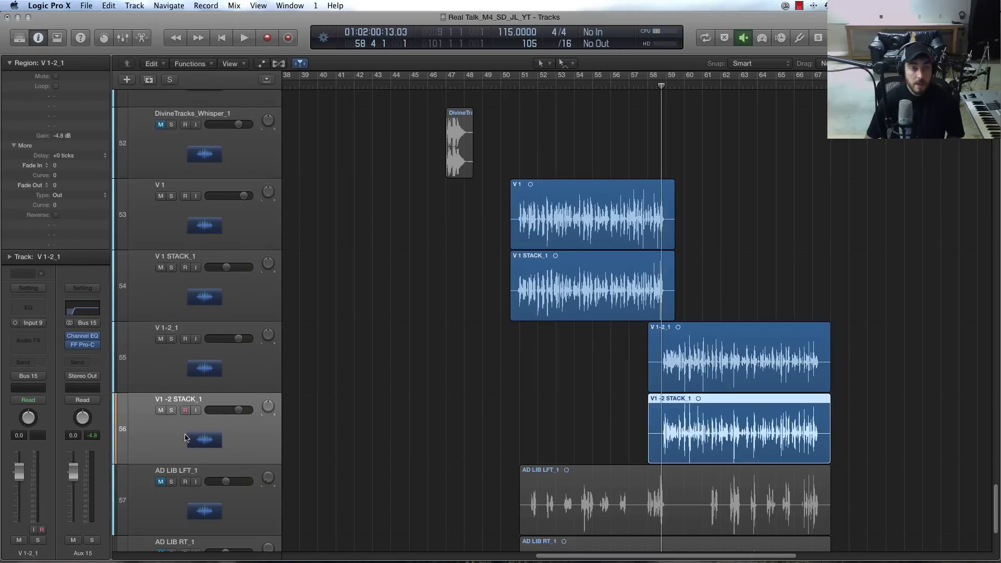
{"action": "left_click", "coordinate": [168, 310]}
{"action": "key", "text": "x"}
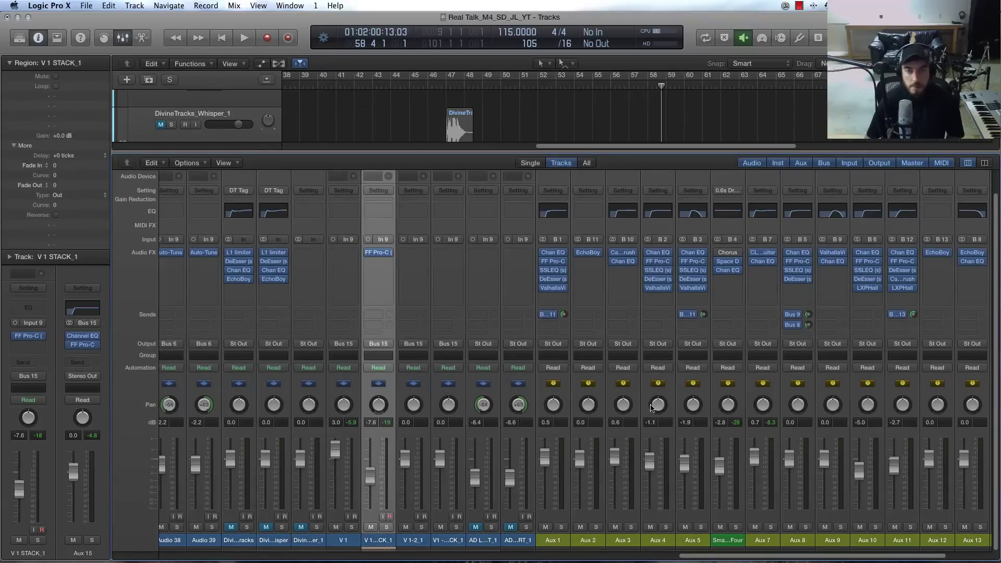
{"action": "left_click_drag", "start_coordinate": [379, 253], "coordinate": [451, 254]}
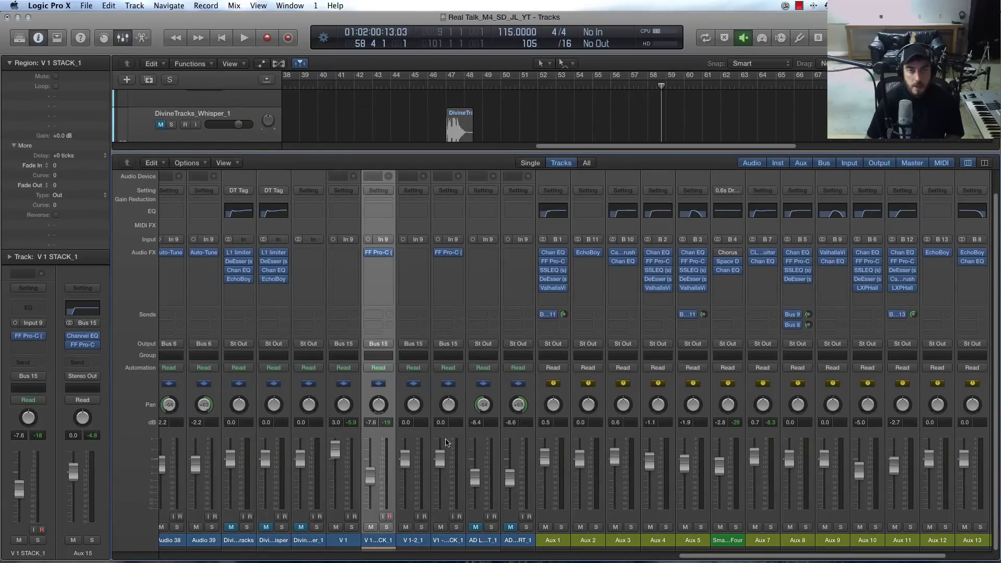
Pull the V1 -2 STACK_1 fader all the way down, close the mixer and select that track
{"action": "left_click_drag", "start_coordinate": [441, 462], "coordinate": [440, 513]}
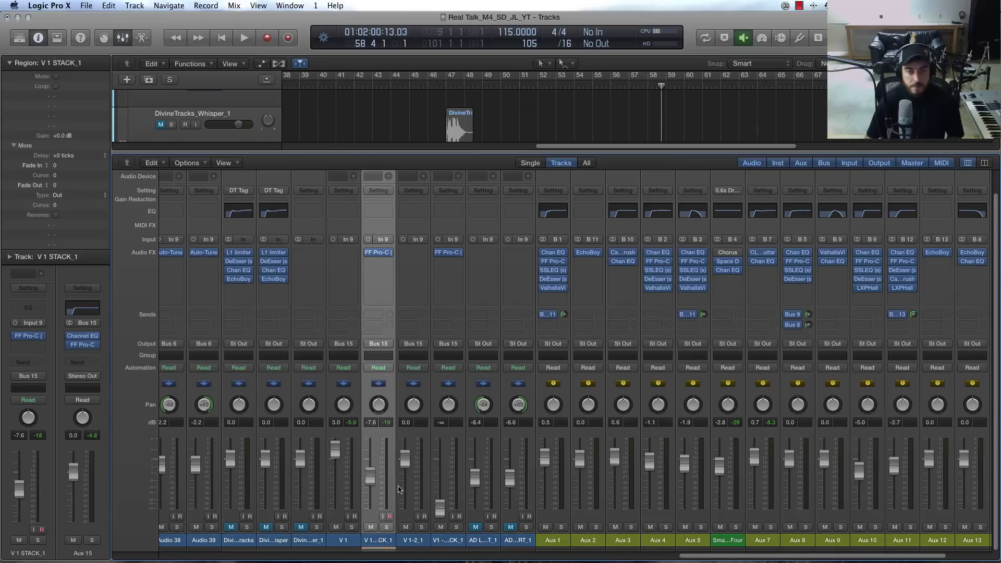
{"action": "key", "text": "x"}
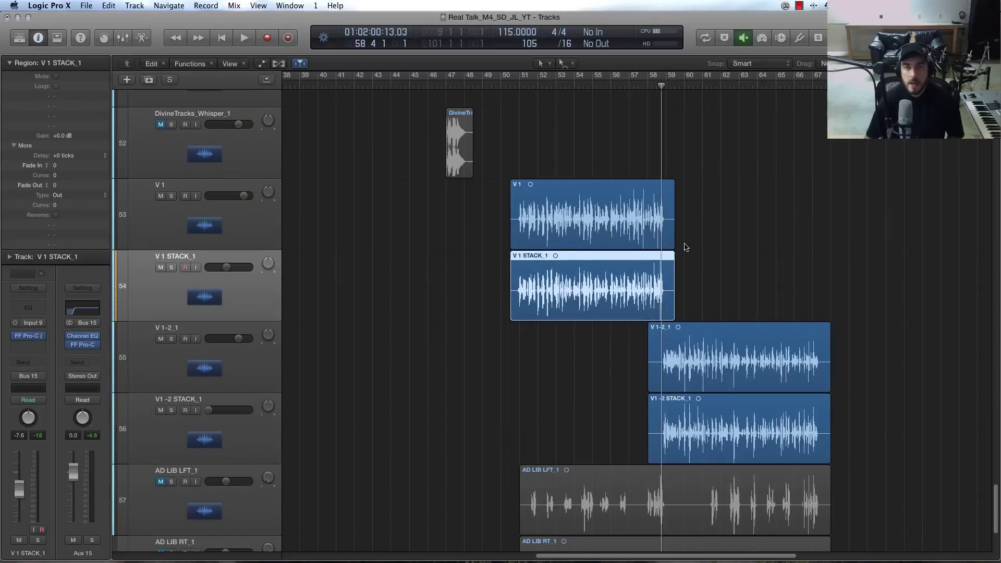
{"action": "left_click", "coordinate": [204, 433]}
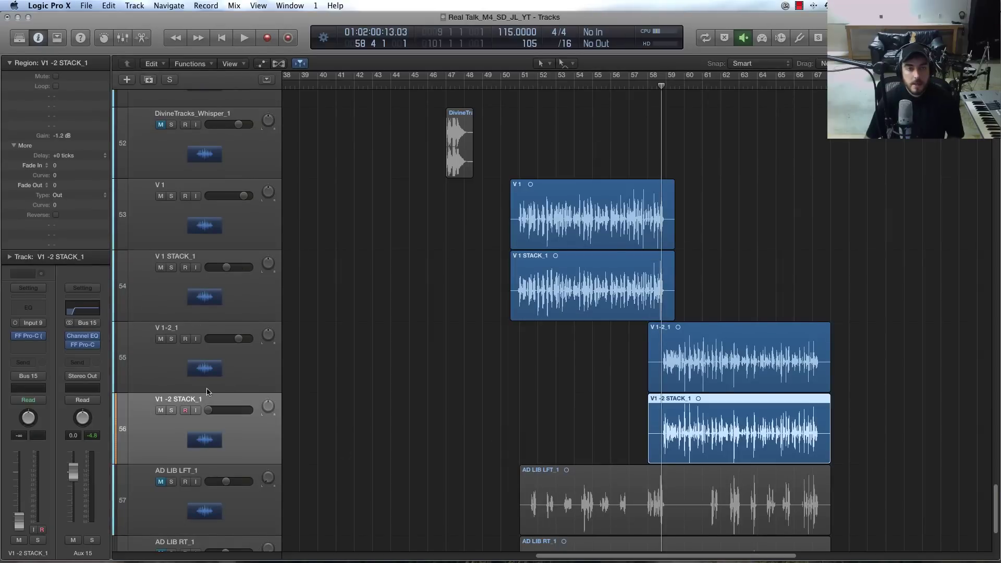
Play the hand-over from V 1 to V 1-2_1 around bar 58 and raise the V 1-2_1 fader to 2.6 dB
{"action": "left_click", "coordinate": [665, 84]}
{"action": "key", "text": "space"}
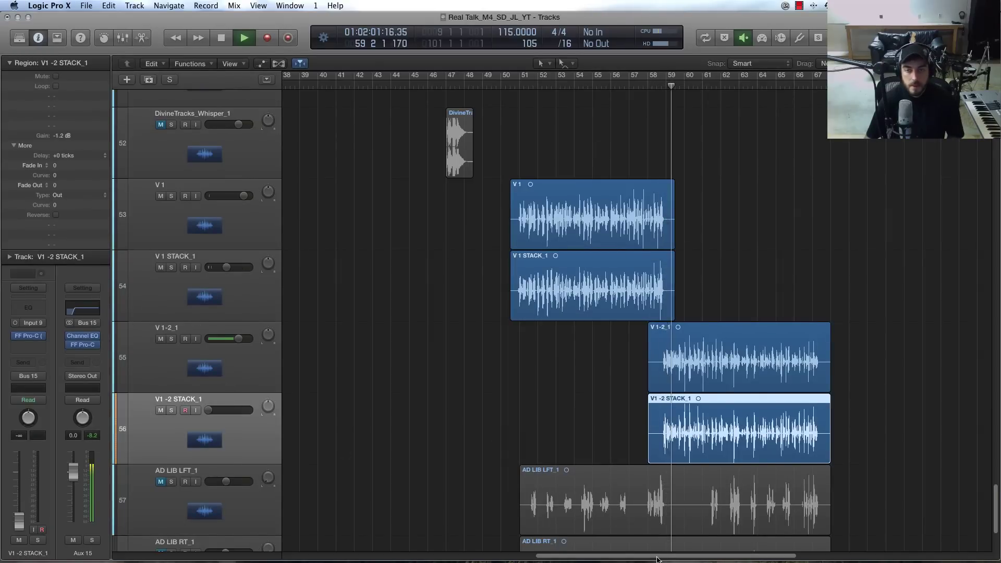
{"action": "left_click", "coordinate": [453, 85]}
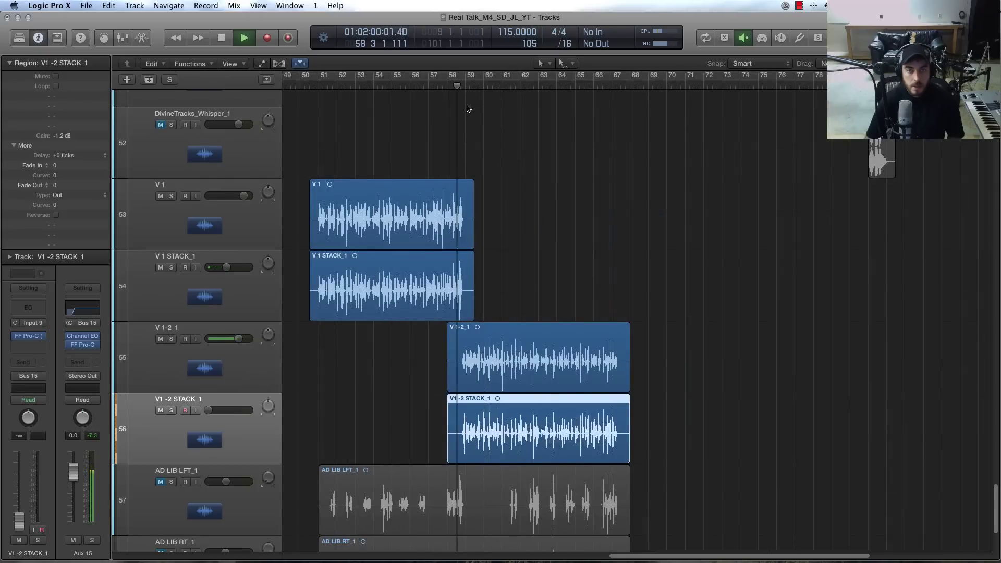
{"action": "left_click", "coordinate": [207, 370]}
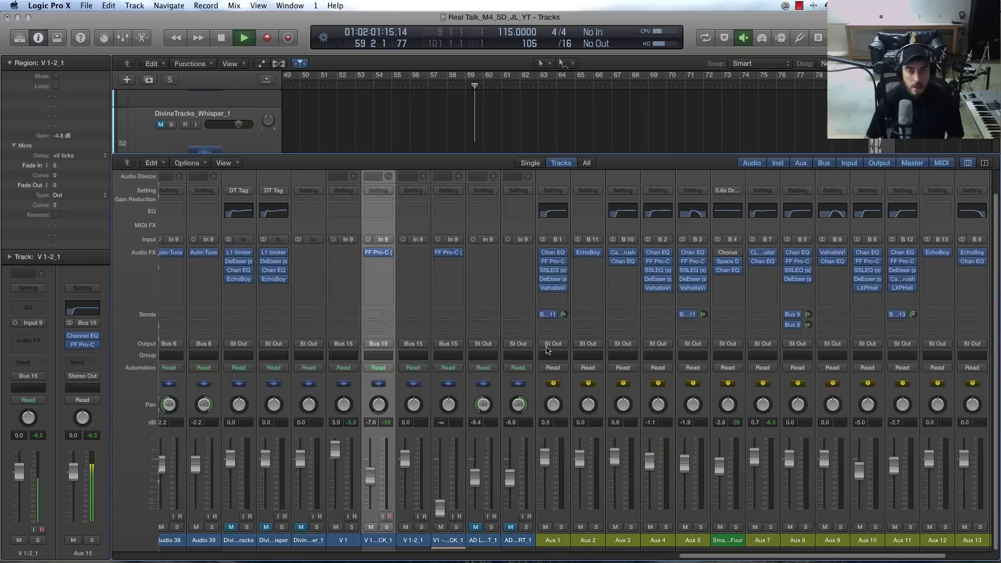
{"action": "key", "text": "x"}
{"action": "left_click_drag", "start_coordinate": [401, 468], "coordinate": [402, 460]}
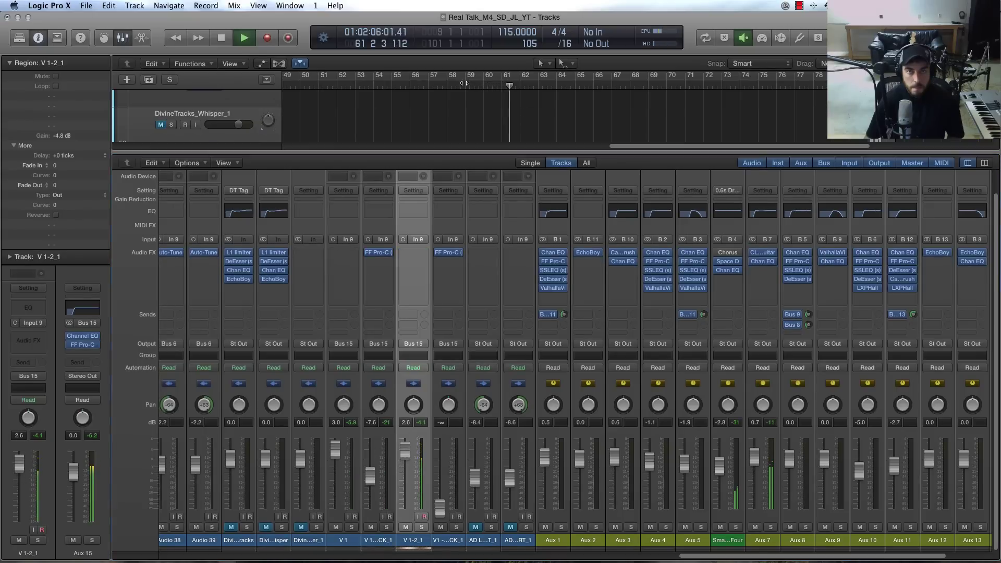
{"action": "key", "text": "space"}
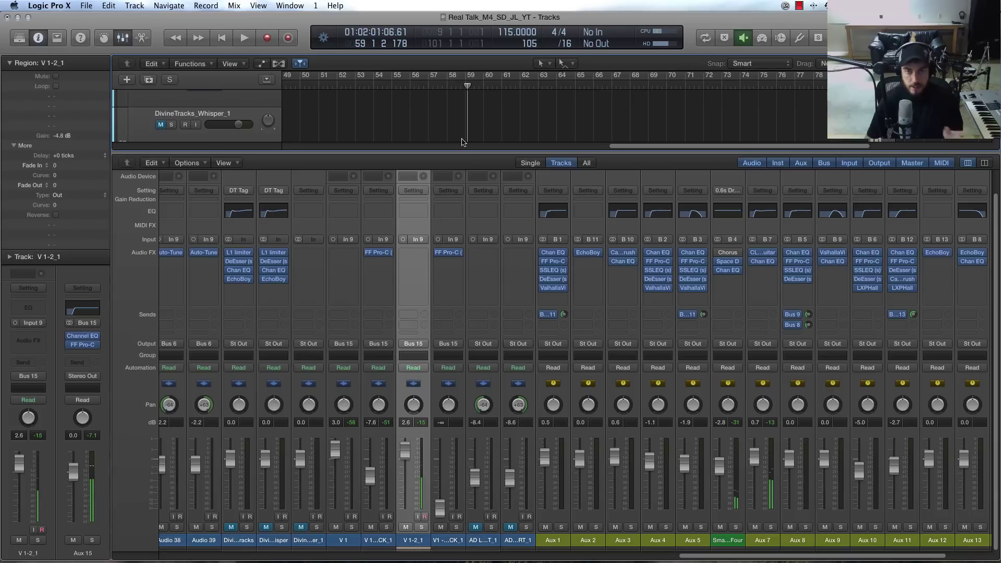
Replay the passage from just before bar 58 and mute the V 1 STACK_1 channel for a lead-only comparison
{"action": "scroll", "coordinate": [508, 111], "scroll_direction": "down", "scroll_amount": 3}
{"action": "scroll", "coordinate": [508, 111], "scroll_direction": "down", "scroll_amount": 2}
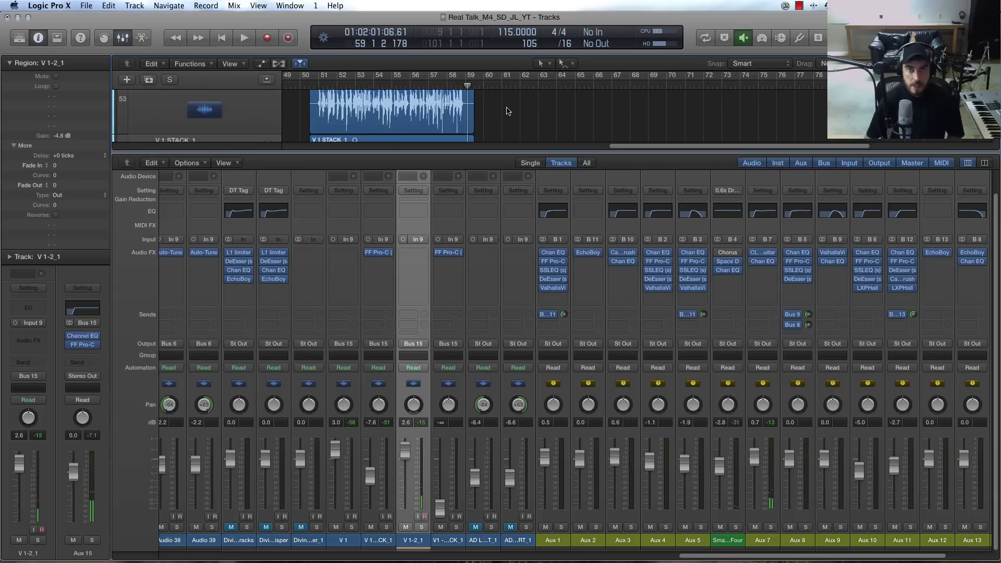
{"action": "left_click", "coordinate": [446, 85]}
{"action": "key", "text": "space"}
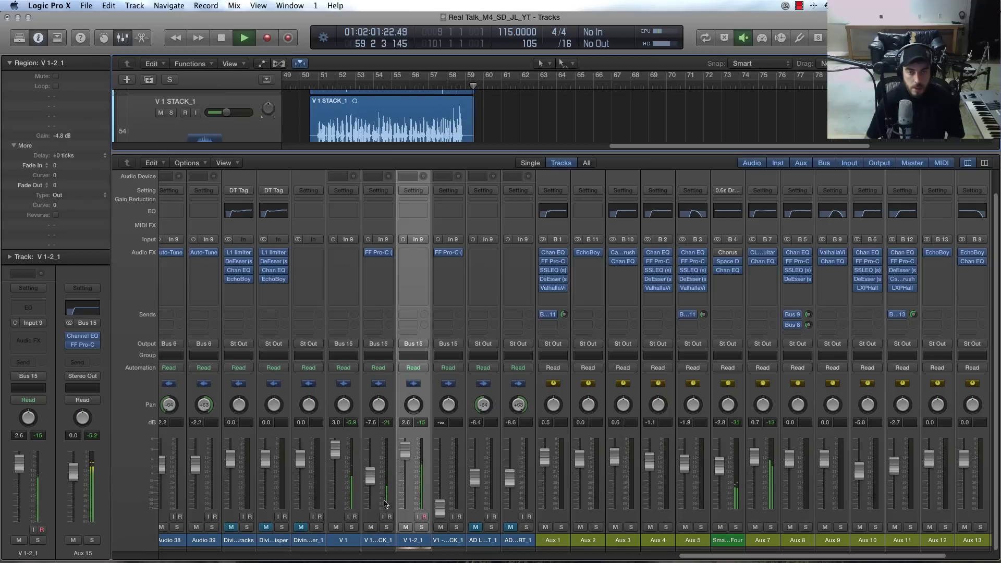
{"action": "key", "text": "space"}
{"action": "left_click", "coordinate": [371, 526]}
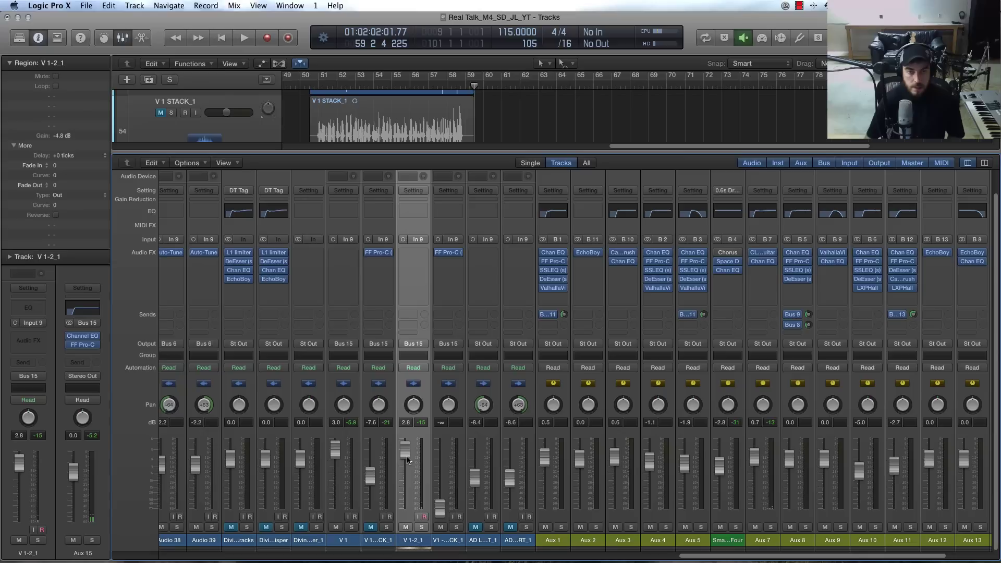
Raise the V 1-2_1 fader to 3.9 dB during playback, stop and close the mixer
{"action": "key", "text": "space"}
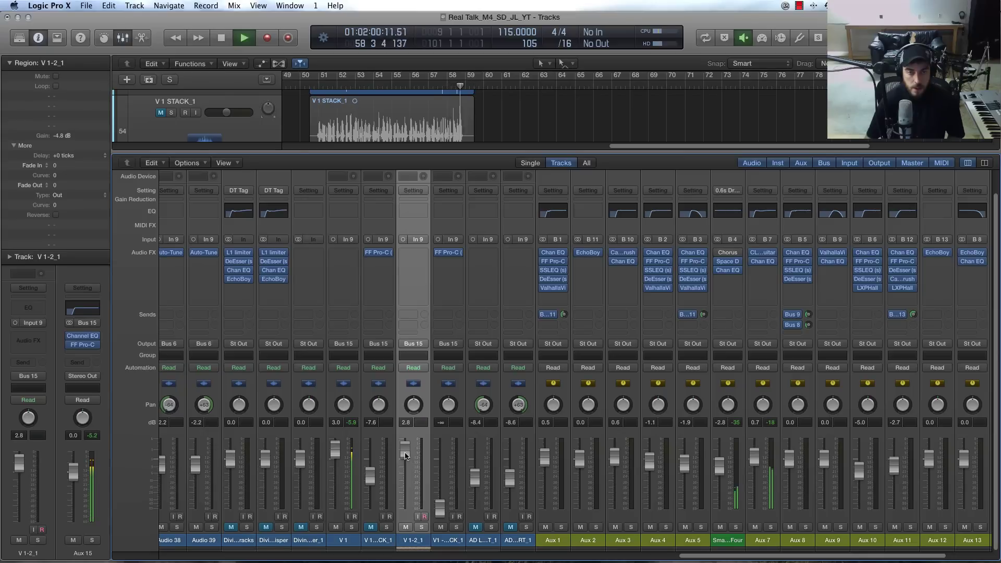
{"action": "left_click_drag", "start_coordinate": [406, 455], "coordinate": [405, 445]}
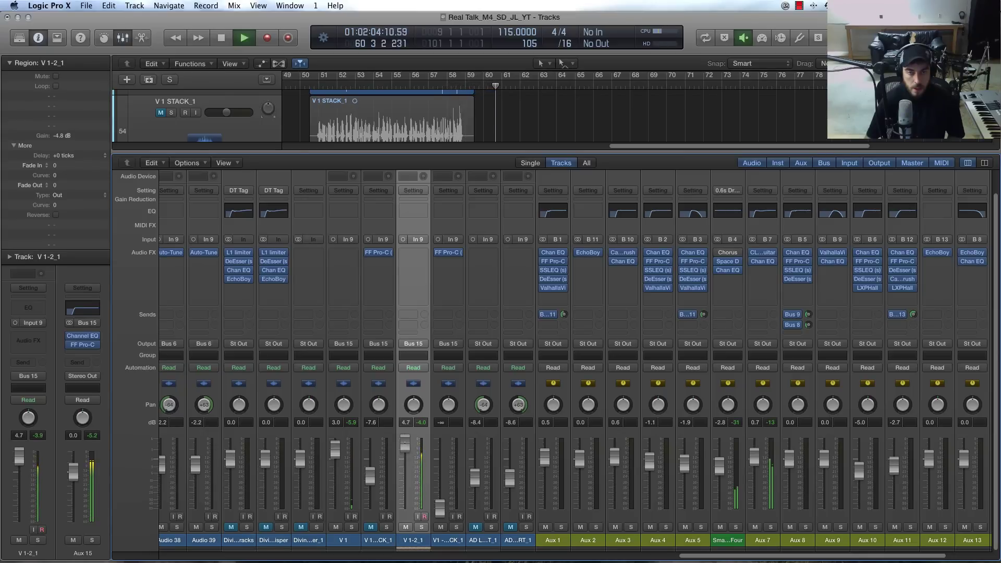
{"action": "key", "text": "space"}
{"action": "key", "text": "x"}
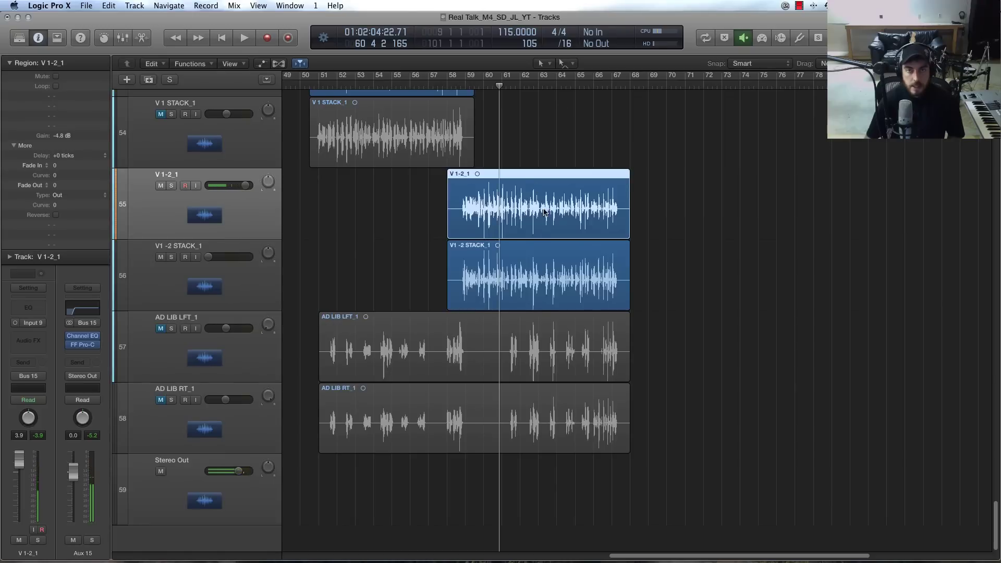
Raise the V 1-2_1 region gain to -1.9 dB
{"action": "left_click", "coordinate": [634, 206]}
{"action": "left_click", "coordinate": [525, 203]}
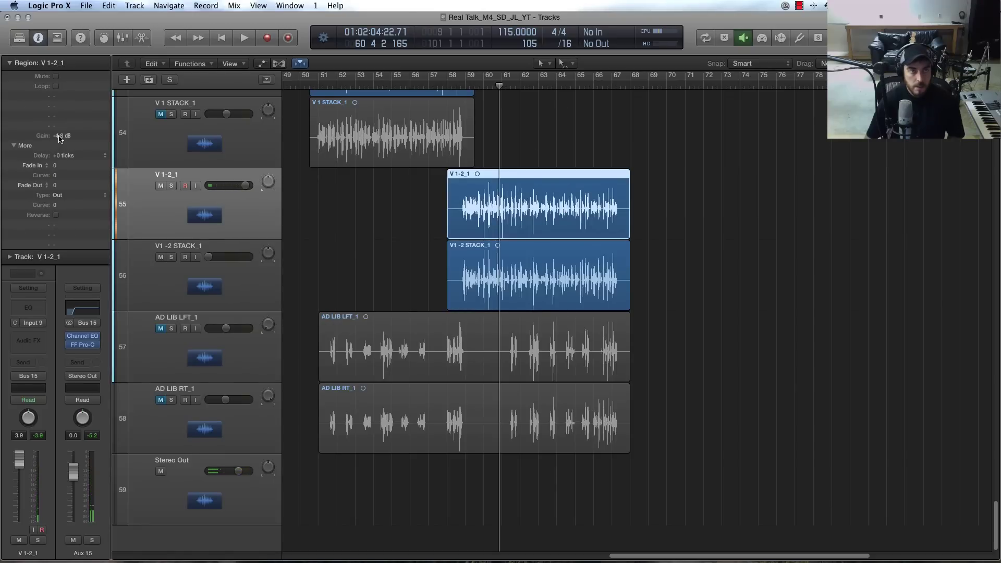
{"action": "left_click_drag", "start_coordinate": [63, 124], "coordinate": [69, 77]}
Rebalance V 1-2_1 against V 1 over repeated playback from bar 58, settling its fader at 2.6 dB, and close the mixer
{"action": "key", "text": "space"}
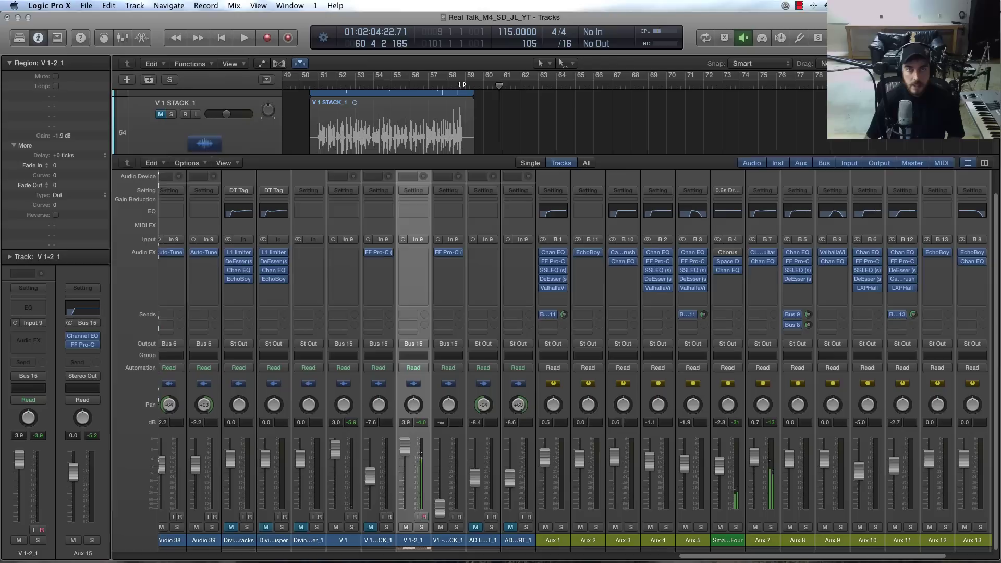
{"action": "key", "text": "x"}
{"action": "left_click_drag", "start_coordinate": [409, 492], "coordinate": [409, 495]}
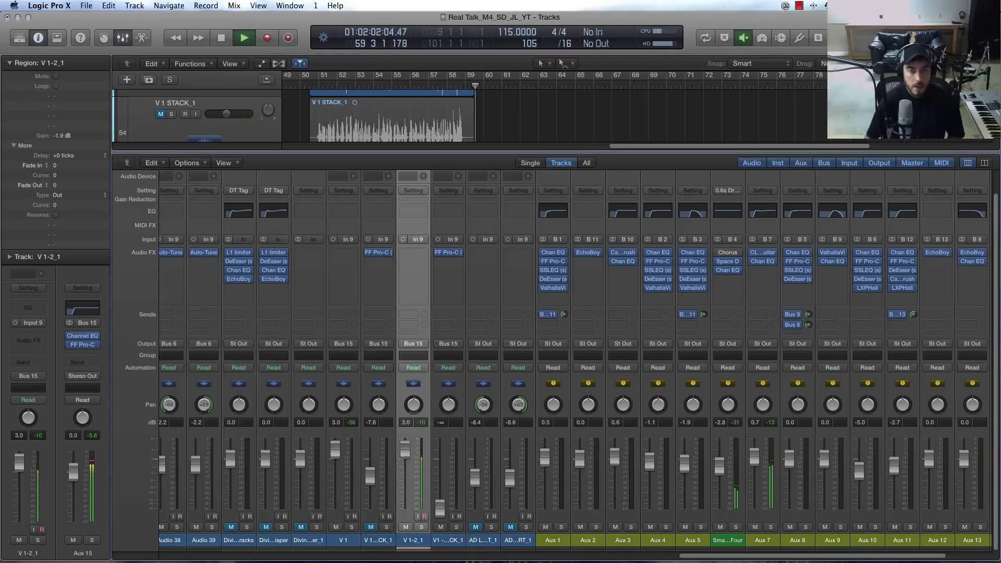
{"action": "left_click", "coordinate": [456, 88]}
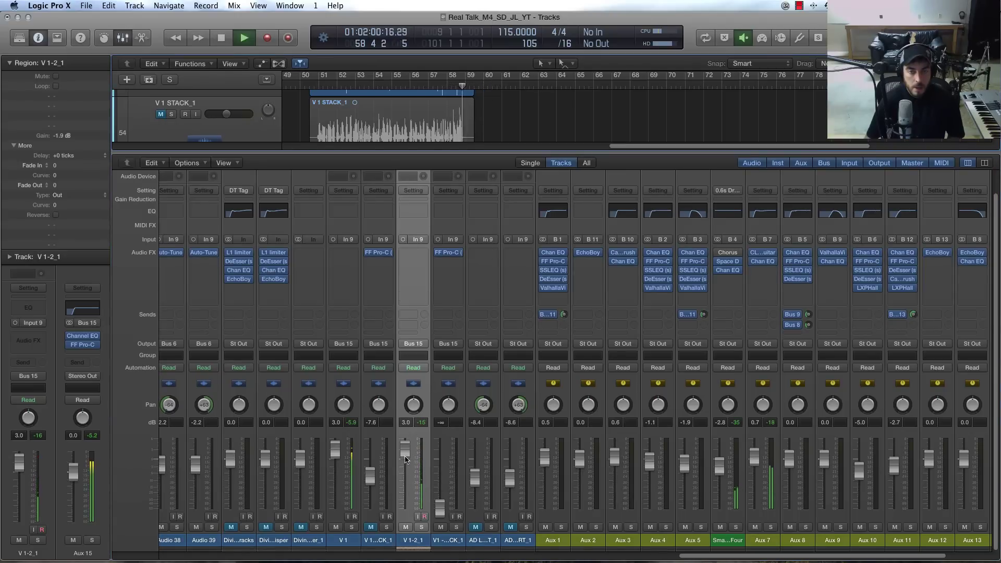
{"action": "left_click_drag", "start_coordinate": [406, 456], "coordinate": [408, 453]}
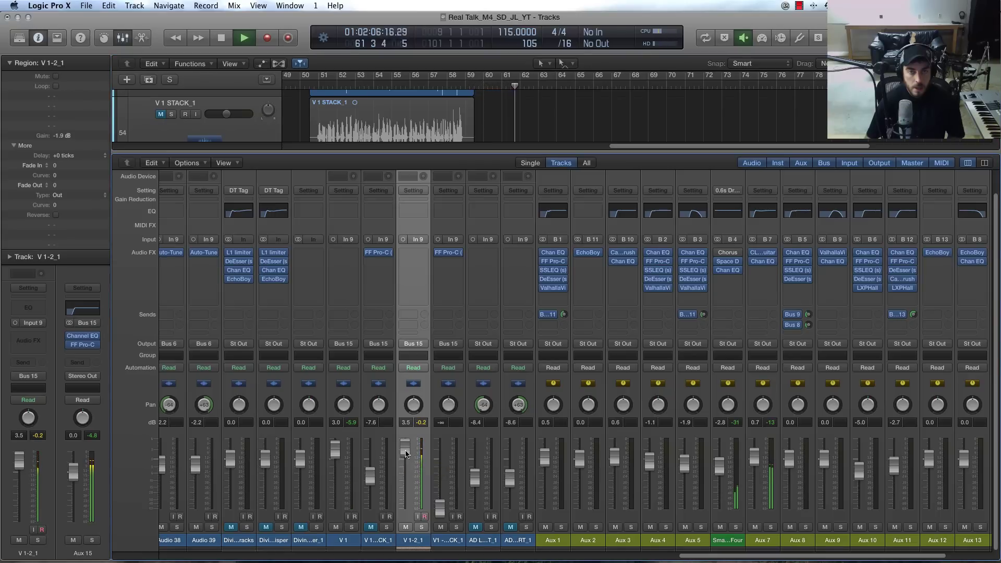
{"action": "left_click_drag", "start_coordinate": [405, 451], "coordinate": [406, 455]}
{"action": "key", "text": "space"}
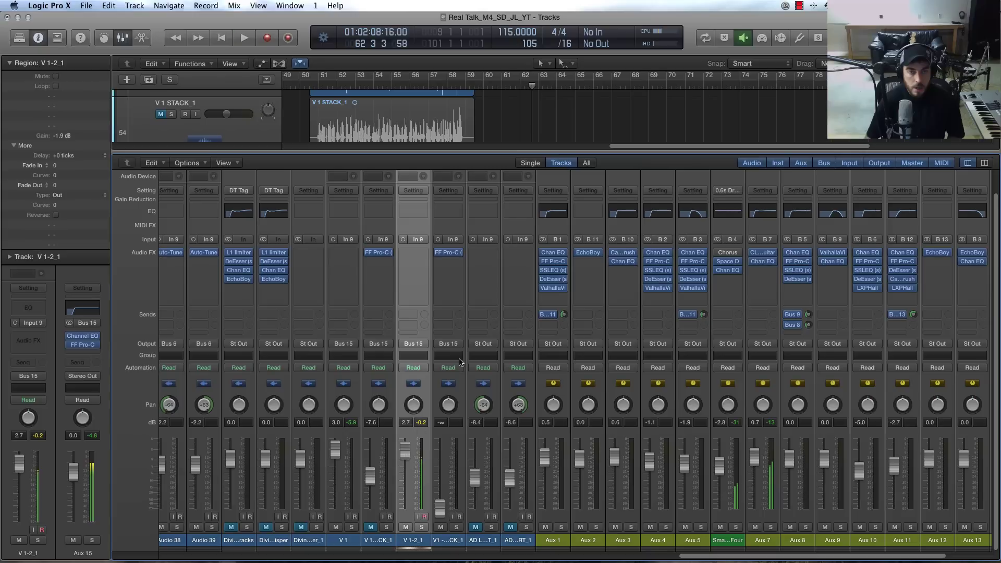
{"action": "key", "text": "space"}
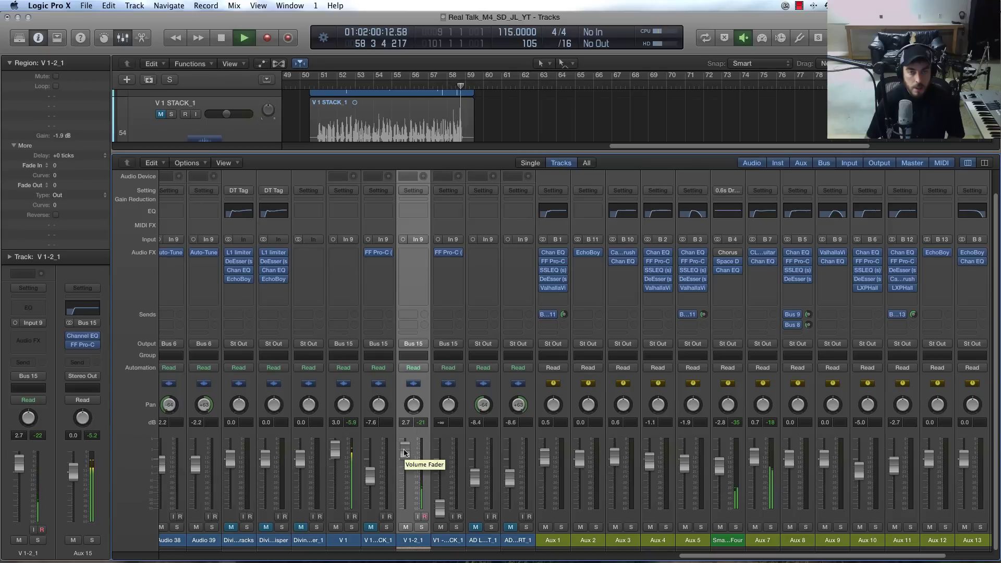
{"action": "left_click_drag", "start_coordinate": [403, 458], "coordinate": [405, 455]}
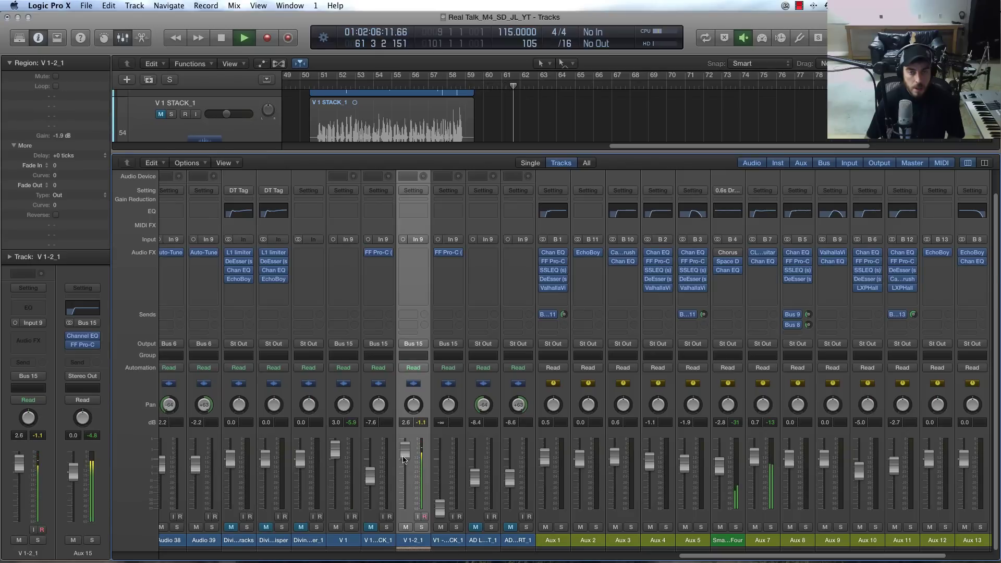
{"action": "key", "text": "x"}
{"action": "key", "text": "space"}
{"action": "left_click", "coordinate": [666, 292]}
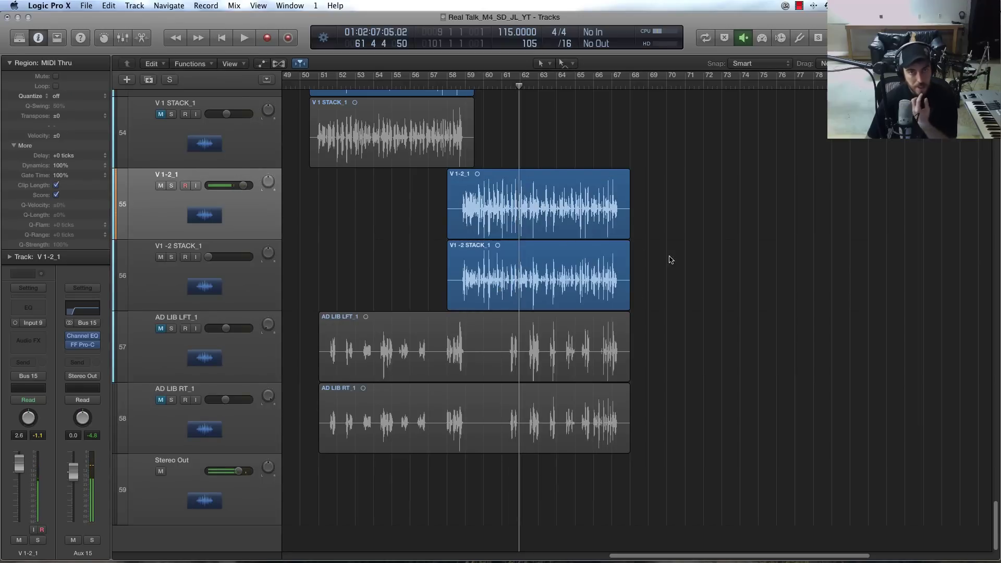
Place the playhead at 59 1 1 1, route the V 1-2_1 output to Bus 16 and select the V1 -2 STACK_1 track
{"action": "left_click", "coordinate": [480, 212]}
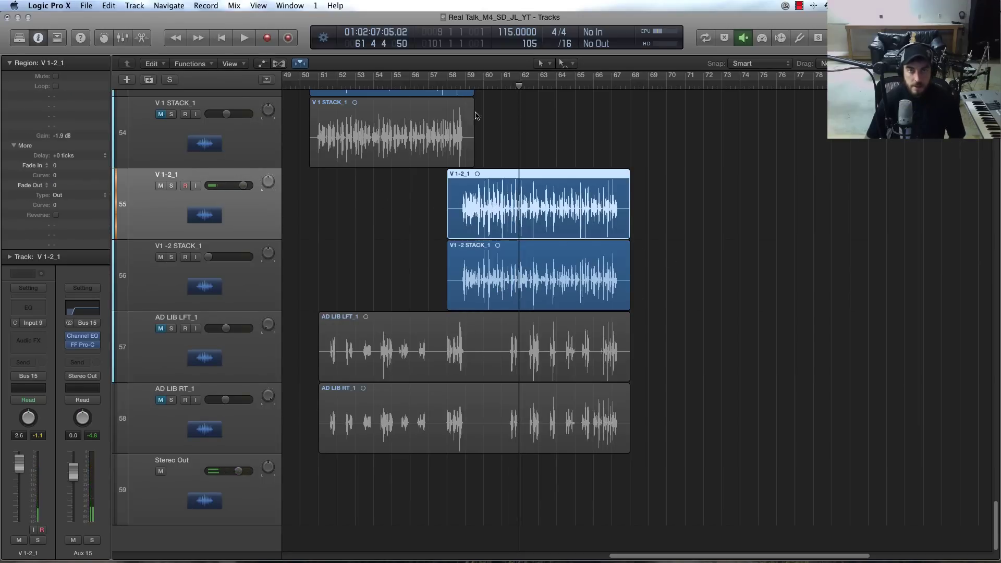
{"action": "left_click", "coordinate": [465, 79]}
{"action": "left_click", "coordinate": [392, 228]}
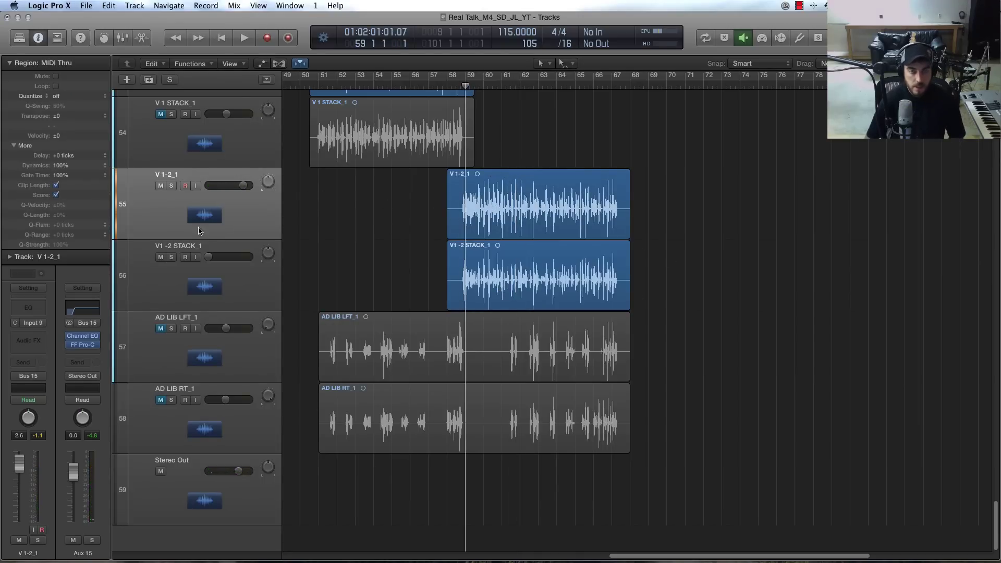
{"action": "left_click", "coordinate": [39, 375]}
{"action": "mouse_move", "coordinate": [49, 413]}
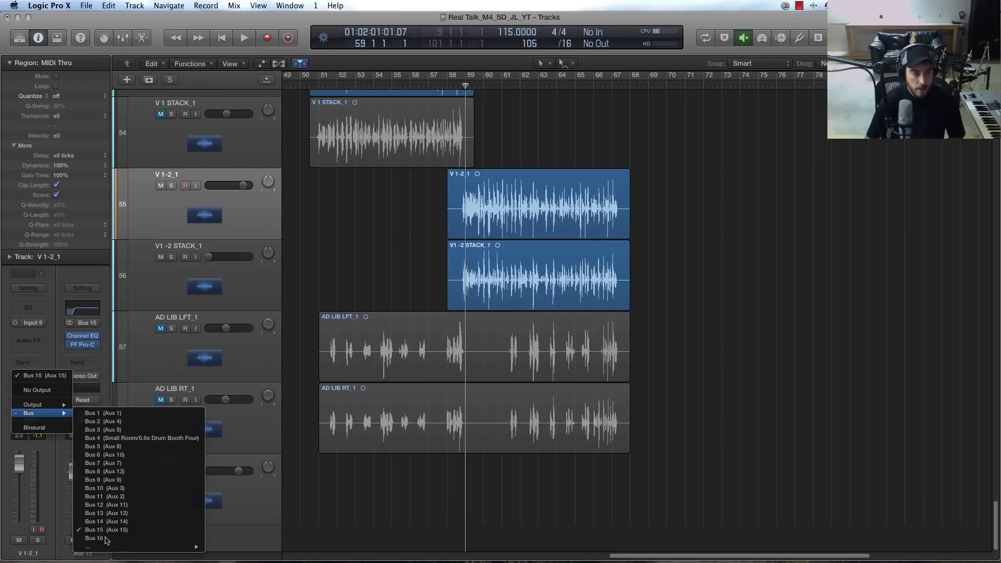
{"action": "left_click", "coordinate": [99, 538]}
{"action": "left_click", "coordinate": [215, 275]}
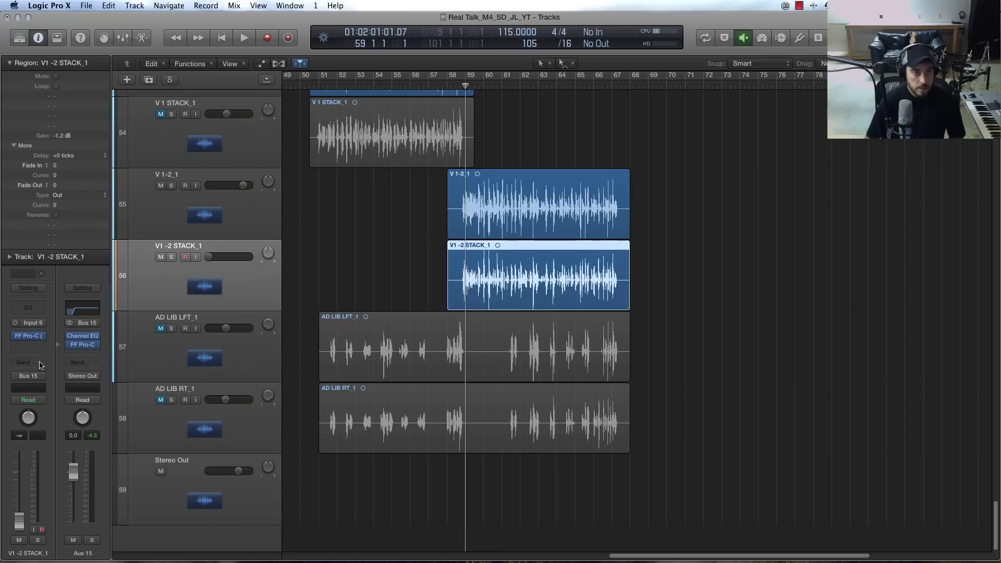
Check the V 1 STACK_1 and V 1-2_1 routing and route the V1 -2 STACK_1 output to Bus 16
{"action": "left_click", "coordinate": [233, 158]}
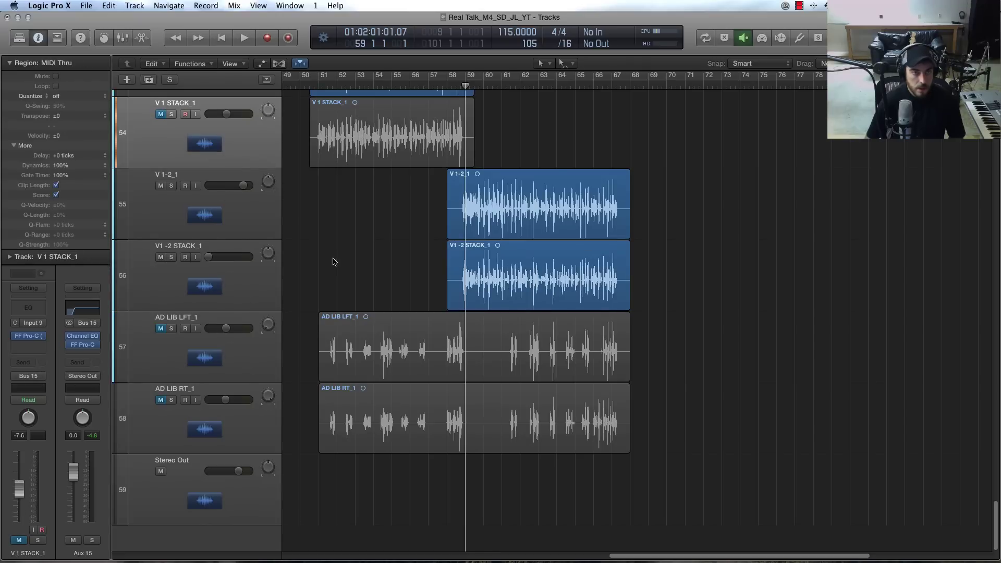
{"action": "left_click", "coordinate": [336, 238]}
{"action": "left_click", "coordinate": [338, 240]}
{"action": "left_click", "coordinate": [239, 165]}
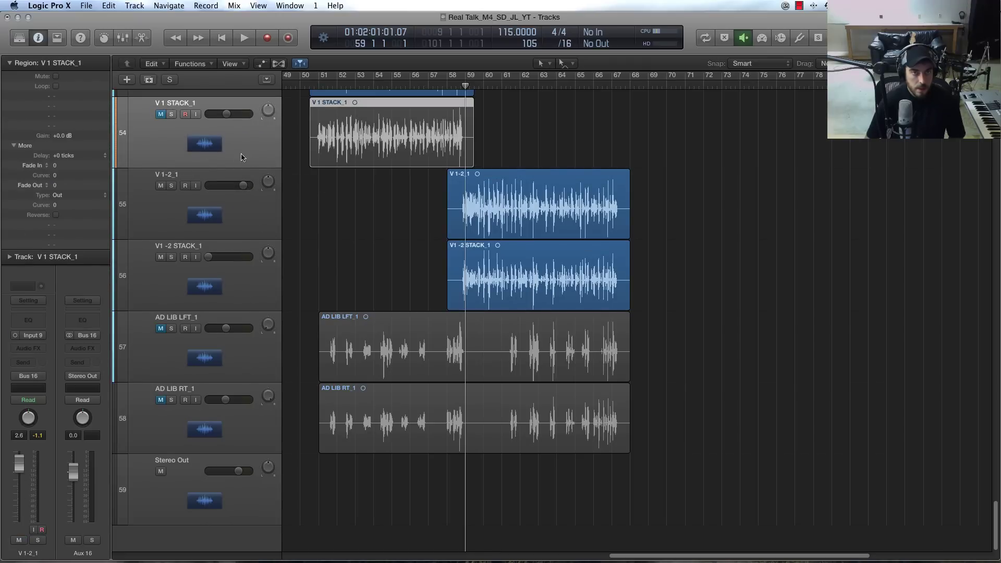
{"action": "scroll", "coordinate": [338, 231], "scroll_direction": "up", "scroll_amount": 3}
{"action": "scroll", "coordinate": [333, 236], "scroll_direction": "down", "scroll_amount": 3}
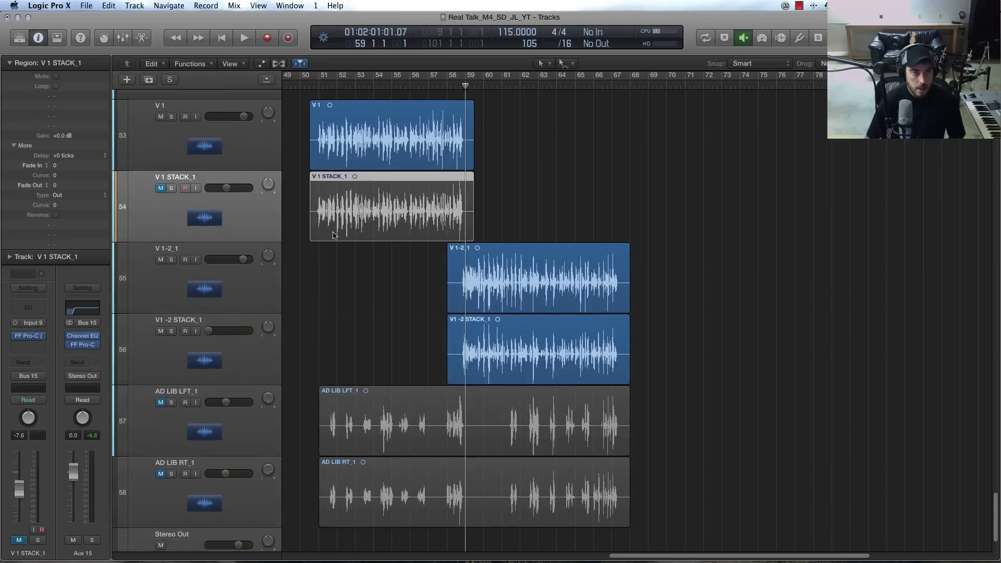
{"action": "scroll", "coordinate": [334, 235], "scroll_direction": "down", "scroll_amount": 1}
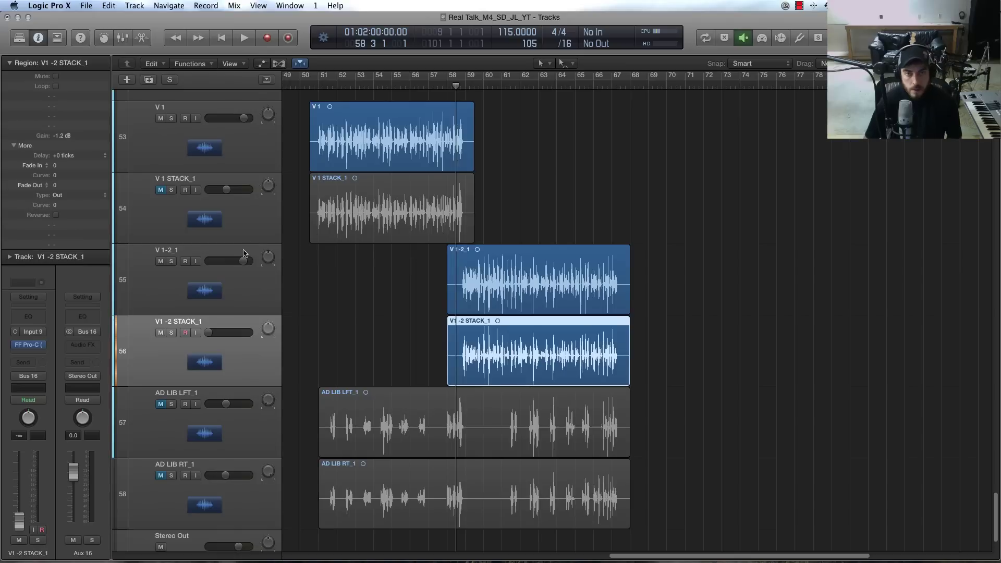
Compare the routing of V 1-2_1 and V1 -2 STACK_1, keep V 1-2_1 selected and place the playhead at 58 4 1 1
{"action": "left_click", "coordinate": [223, 291]}
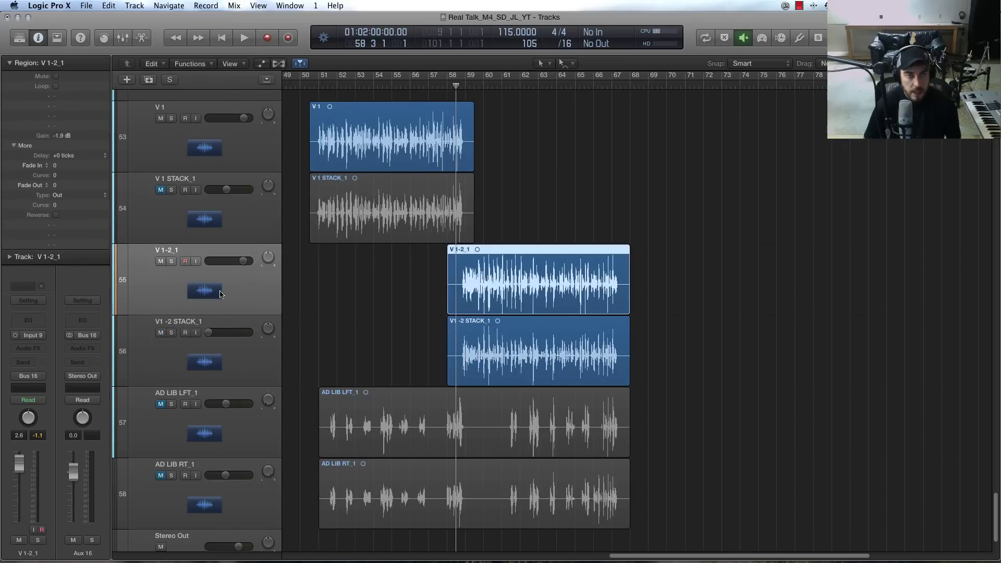
{"action": "left_click", "coordinate": [222, 358]}
{"action": "left_click", "coordinate": [226, 304]}
{"action": "left_click", "coordinate": [391, 319]}
{"action": "left_click", "coordinate": [445, 87]}
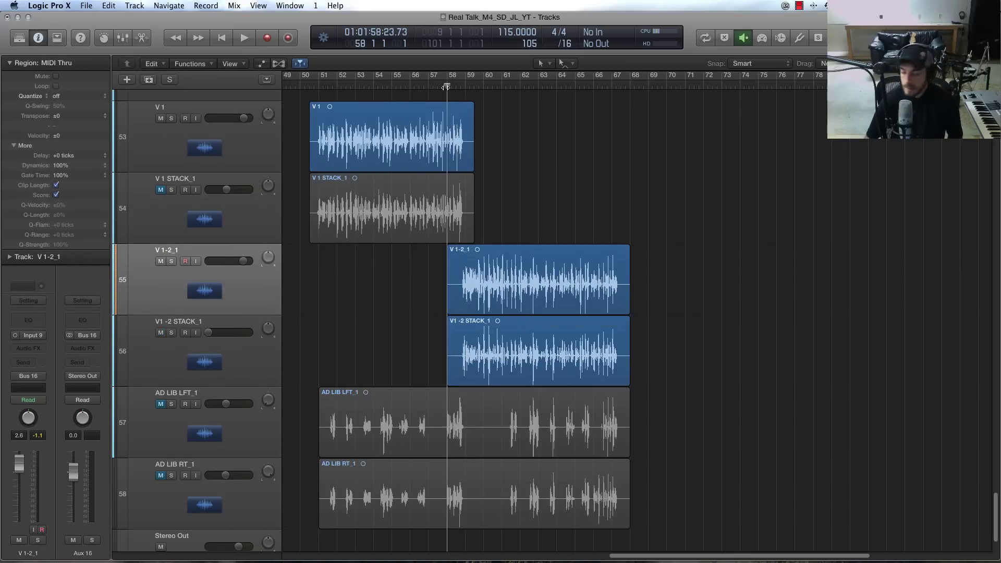
{"action": "left_click_drag", "start_coordinate": [446, 86], "coordinate": [460, 86]}
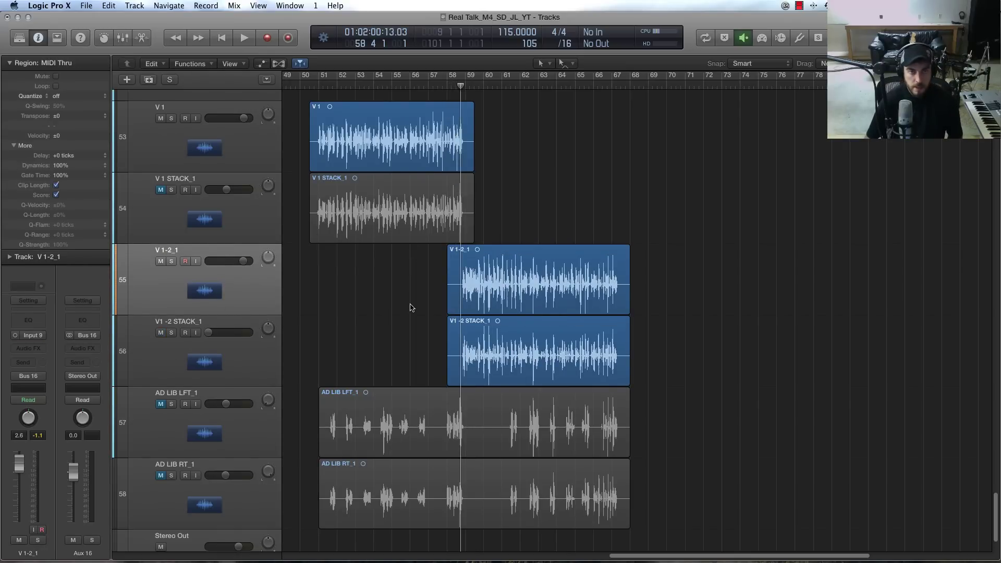
Copy the Channel EQ and FF Pro-C inserts from Aux 15 to Aux 16 in the mixer
{"action": "key", "text": "x"}
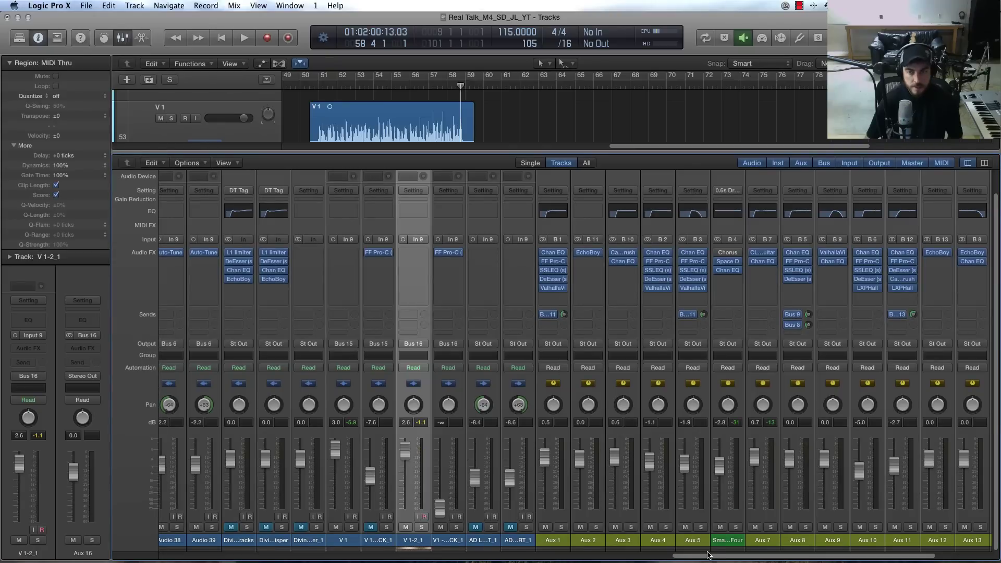
{"action": "left_click_drag", "start_coordinate": [708, 554], "coordinate": [851, 561]}
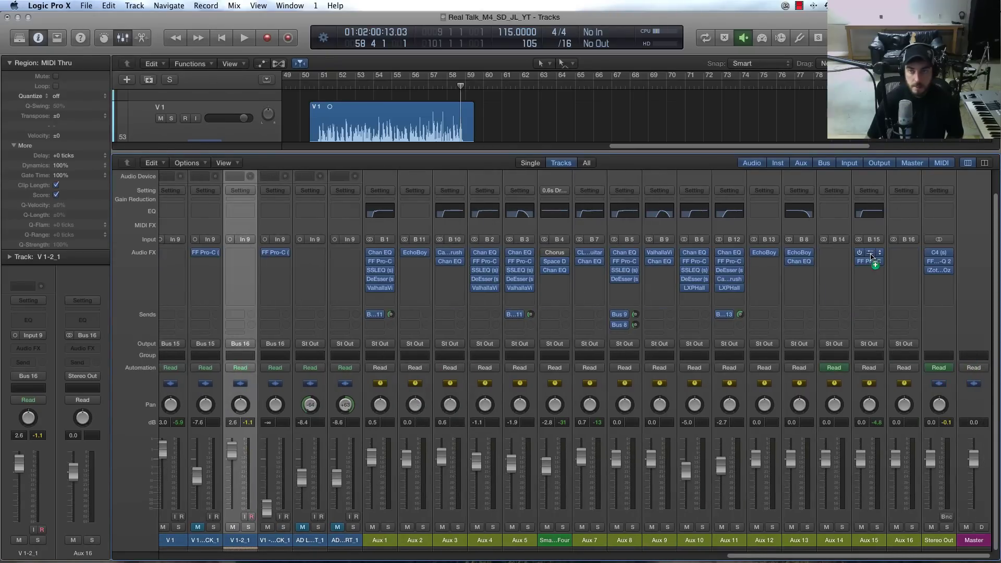
{"action": "left_click_drag", "start_coordinate": [870, 255], "coordinate": [900, 257]}
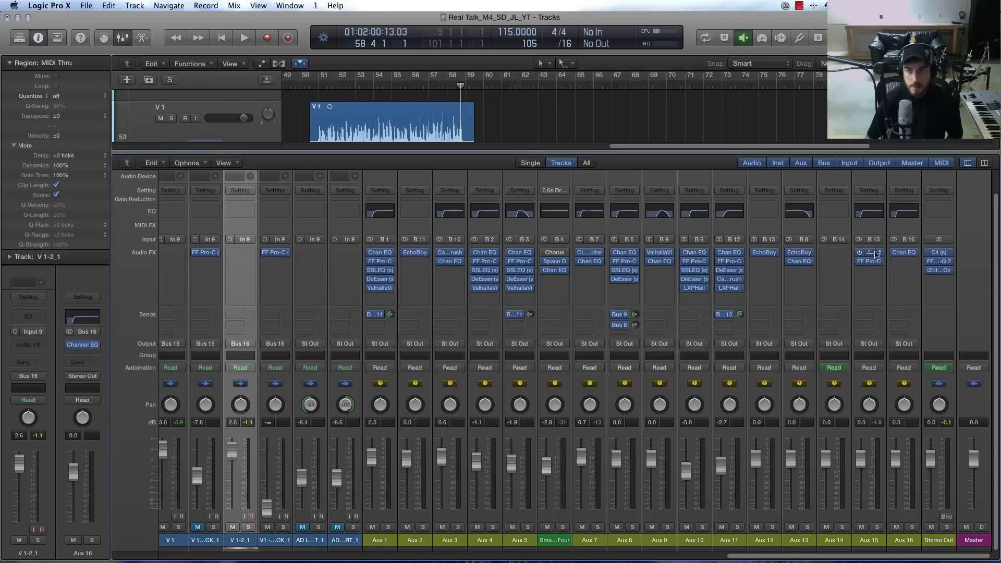
{"action": "left_click_drag", "start_coordinate": [869, 264], "coordinate": [903, 264]}
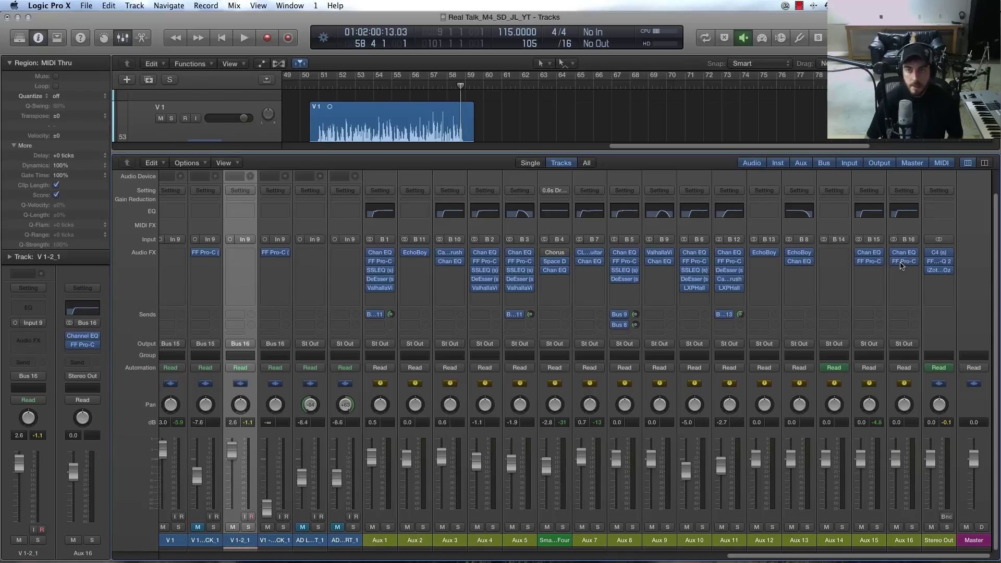
Open the Pro-C on Aux 16, close the mixer and audition its compression from 58 3 1 1
{"action": "left_click", "coordinate": [903, 261]}
{"action": "key", "text": "x"}
{"action": "left_click_drag", "start_coordinate": [177, 46], "coordinate": [718, 145]}
{"action": "left_click", "coordinate": [452, 89]}
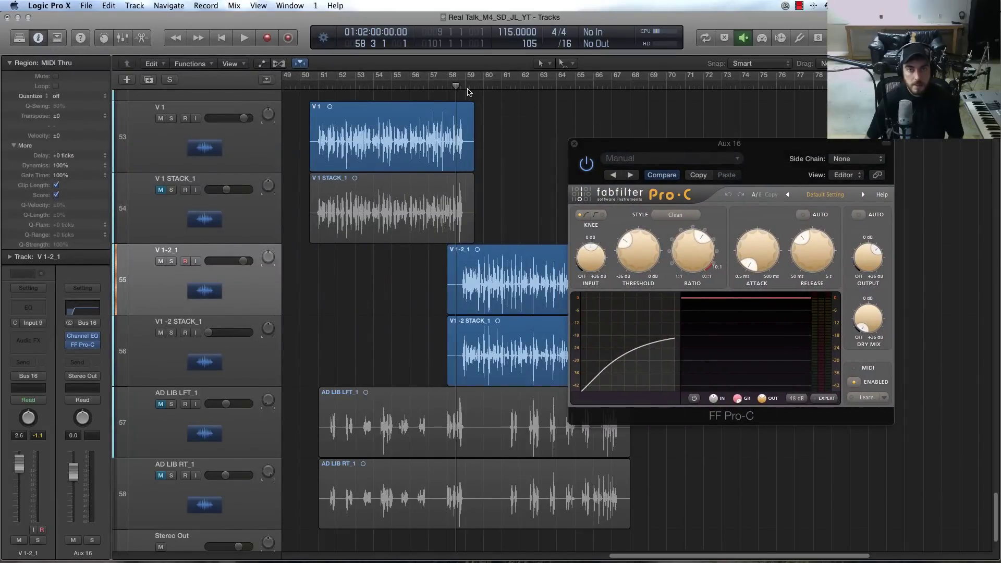
{"action": "key", "text": "space"}
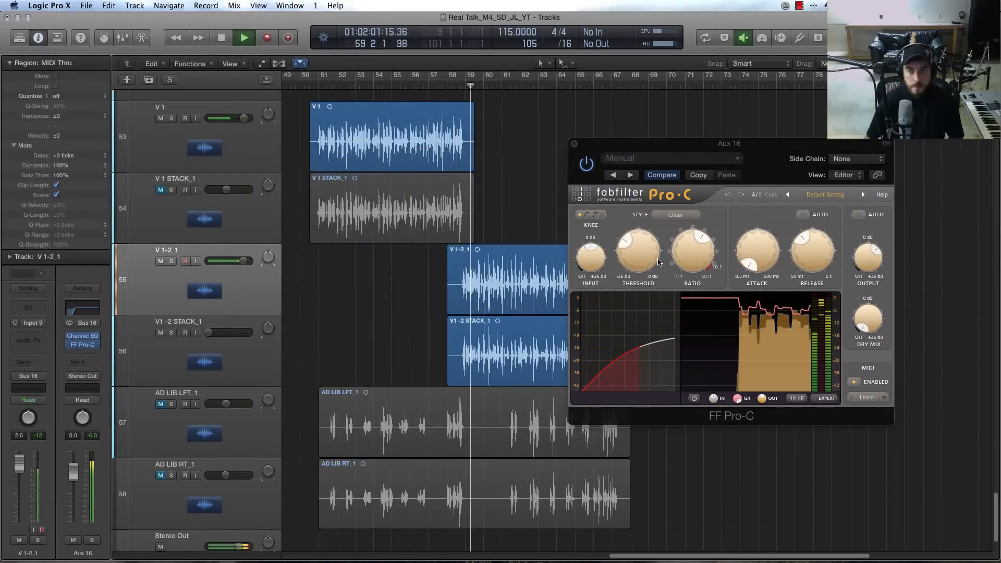
{"action": "key", "text": "space"}
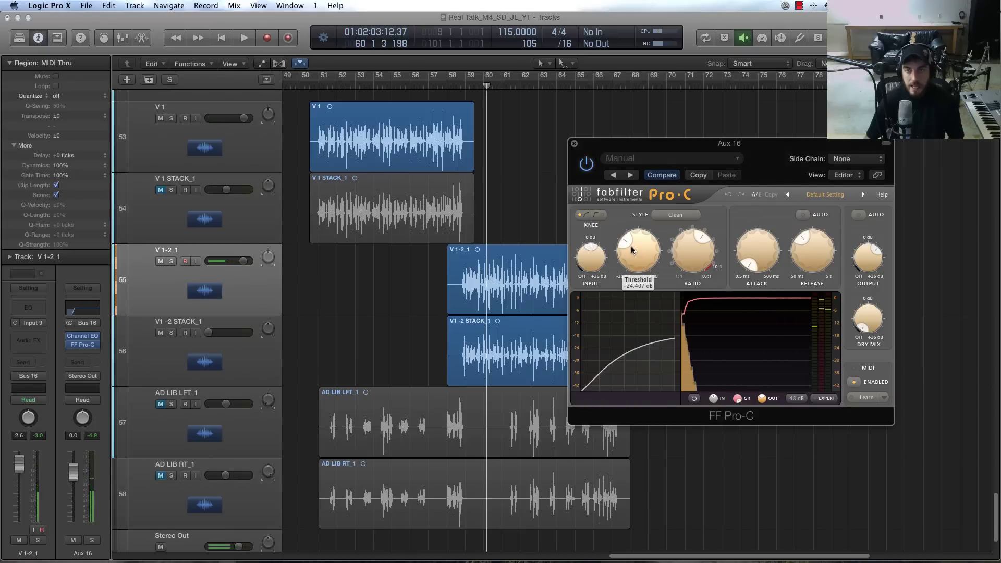
Readjust the Aux 16 Pro-C threshold over repeated playback around bar 58, settling it at -23.088 dB
{"action": "left_click_drag", "start_coordinate": [630, 246], "coordinate": [702, 245]}
{"action": "key", "text": "space"}
{"action": "key", "text": "space"}
{"action": "key", "text": "space"}
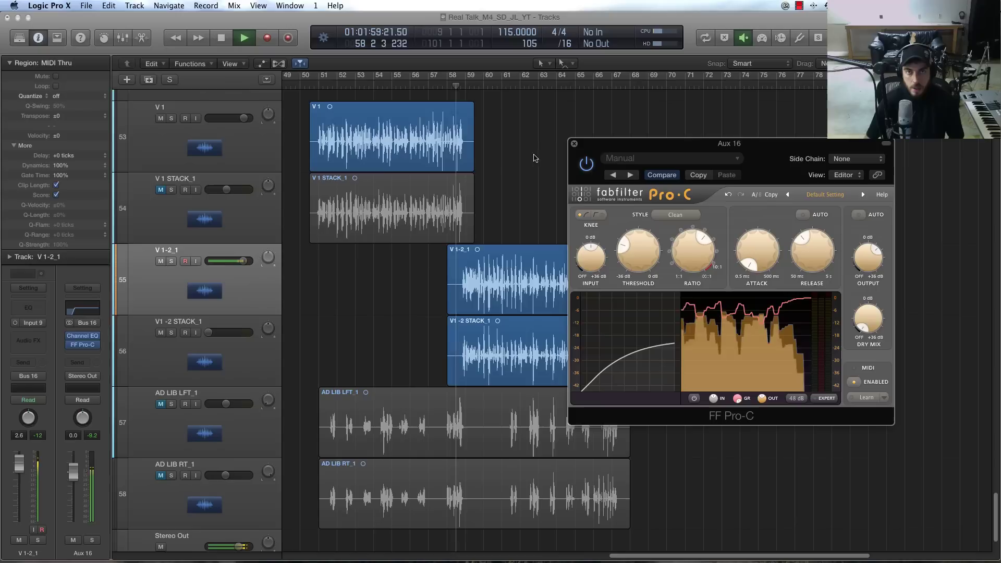
{"action": "left_click", "coordinate": [425, 86]}
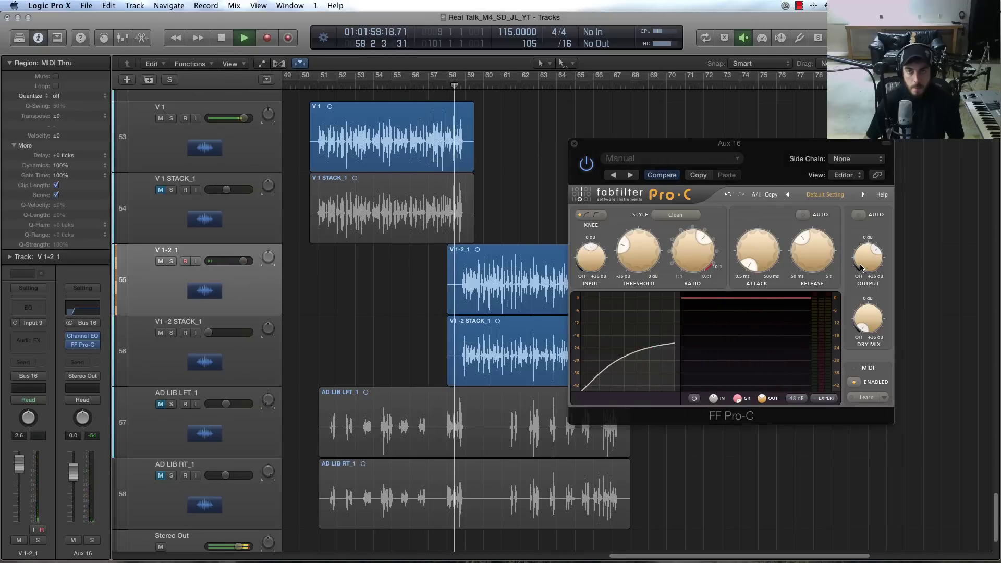
{"action": "left_click", "coordinate": [855, 281]}
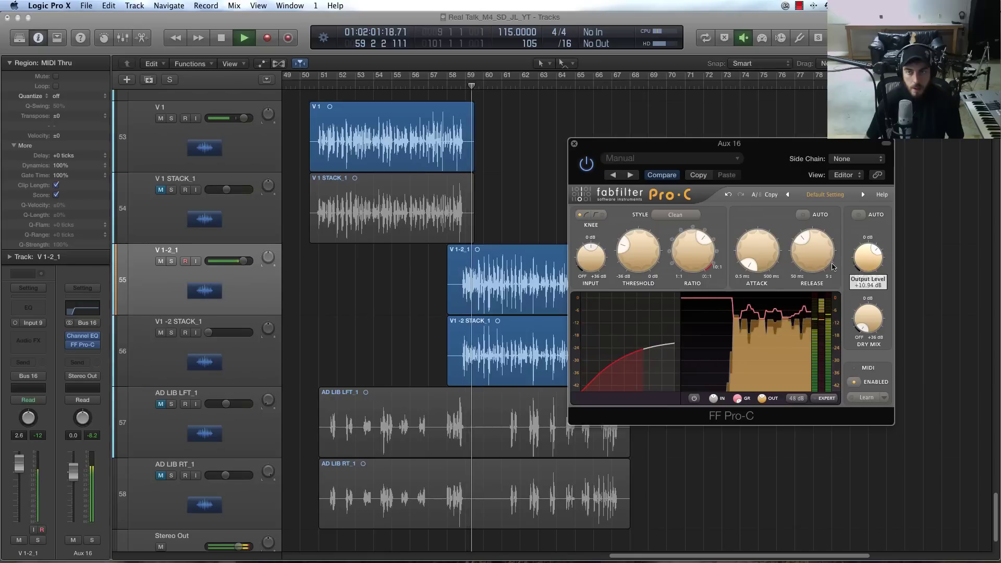
{"action": "left_click_drag", "start_coordinate": [640, 259], "coordinate": [642, 232]}
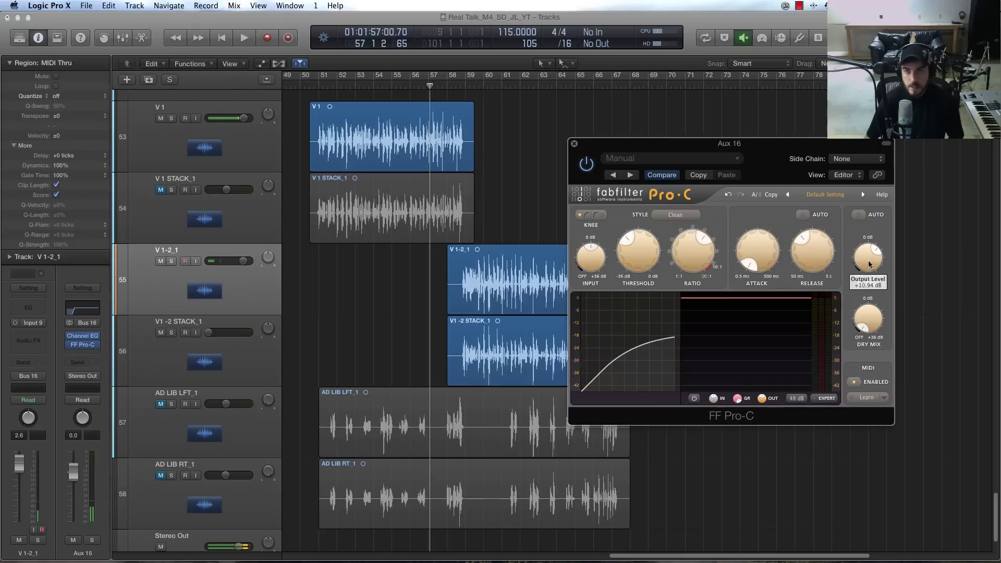
Set the Aux 16 Pro-C threshold to about -21.3 dB and output level to +9.28 dB during playback, checking the ratio before stopping
{"action": "key", "text": "space"}
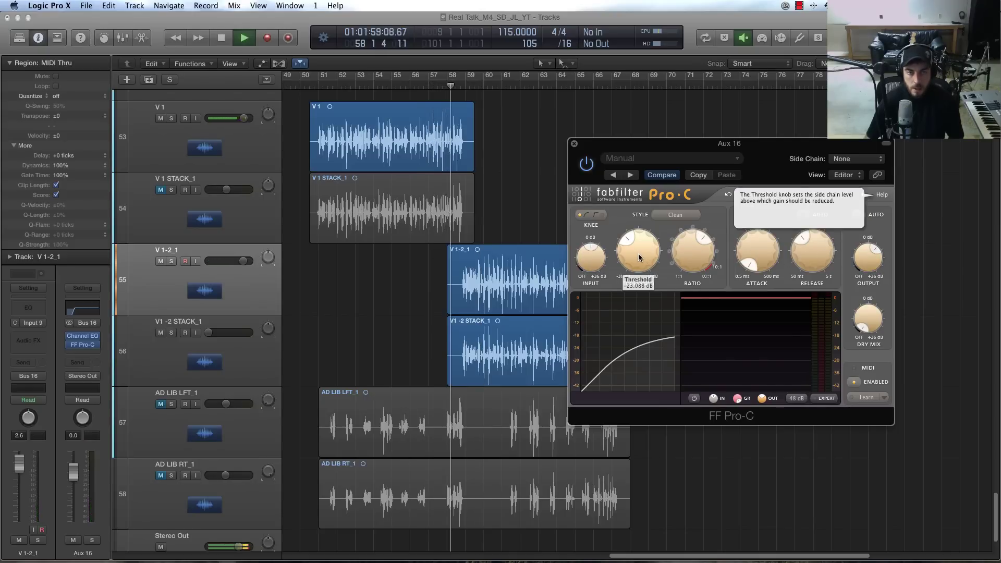
{"action": "key", "text": "Down"}
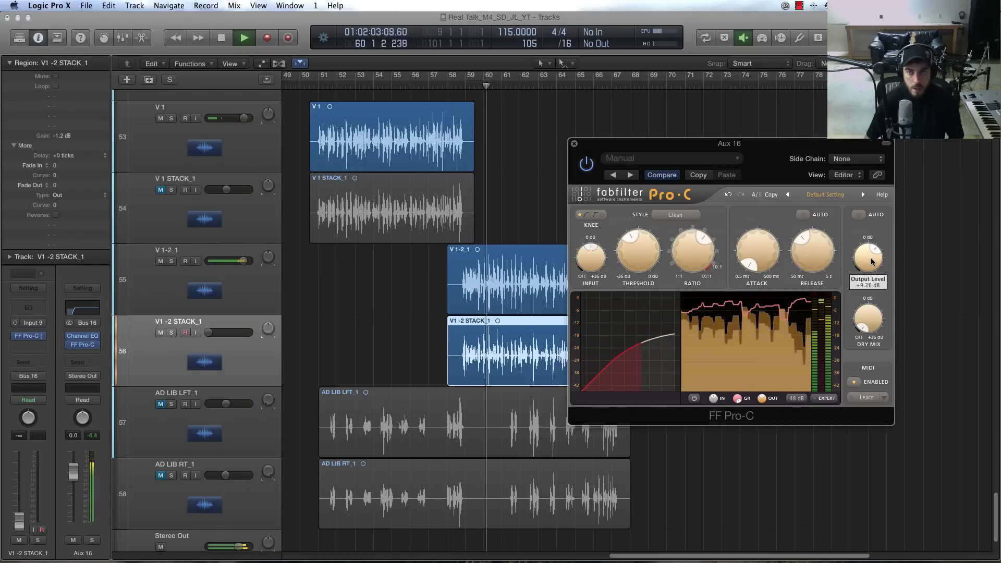
{"action": "left_click", "coordinate": [434, 85]}
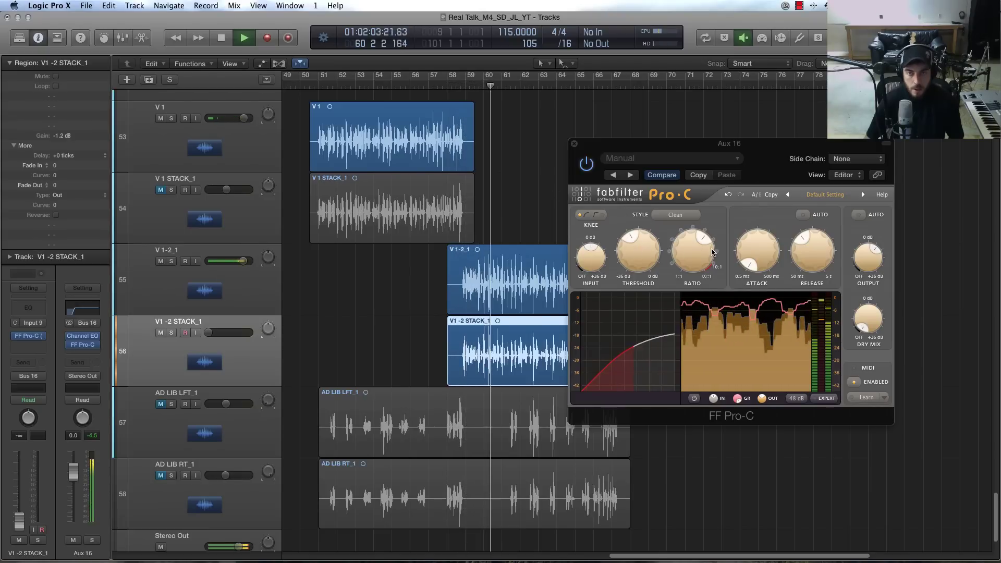
{"action": "left_click", "coordinate": [684, 248]}
{"action": "key", "text": "space"}
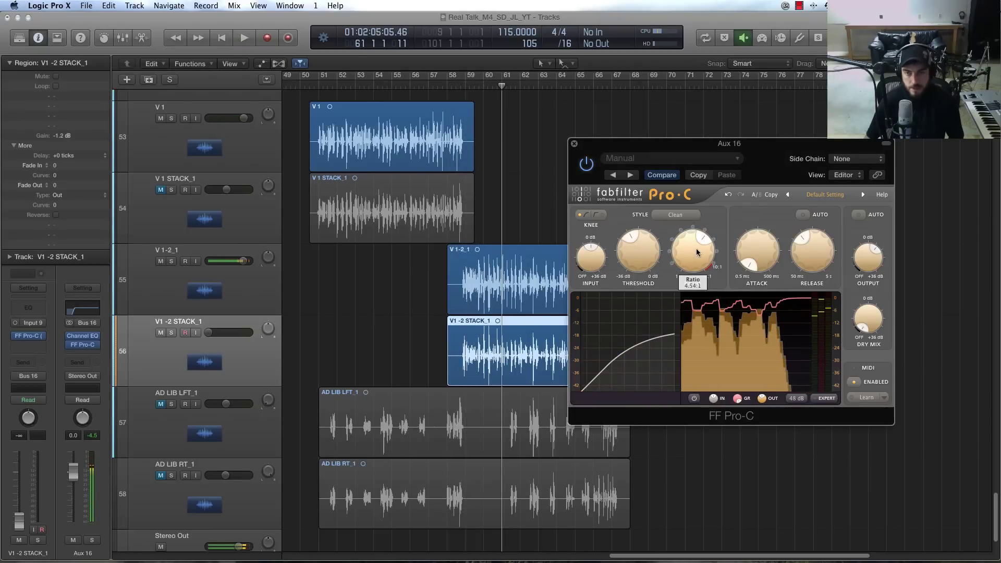
Play the transition into V 1-2_1 from about bar 56, fine-tune the Aux 16 Pro-C threshold and stop playback
{"action": "left_click", "coordinate": [419, 86]}
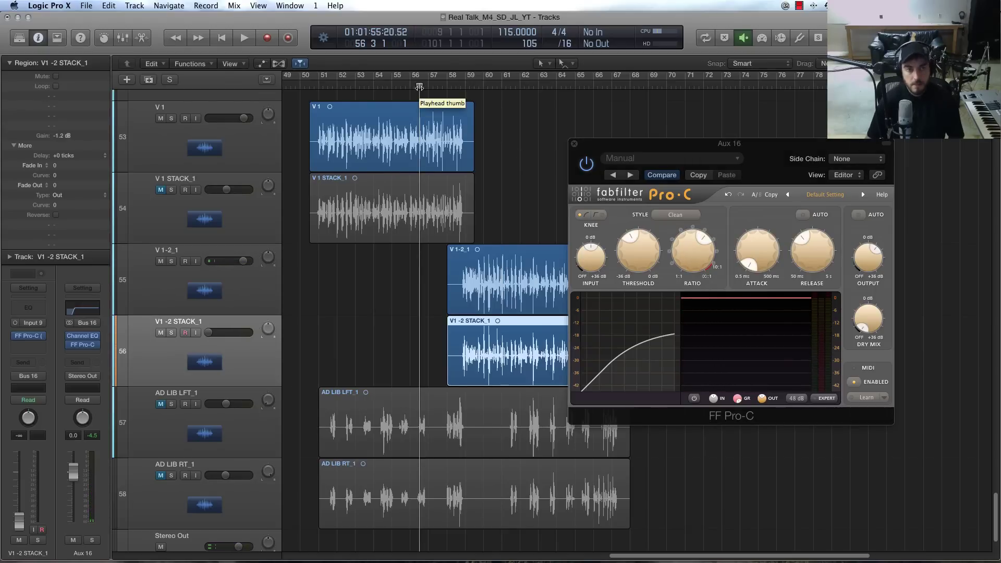
{"action": "scroll", "coordinate": [419, 87], "scroll_direction": "up", "scroll_amount": 2}
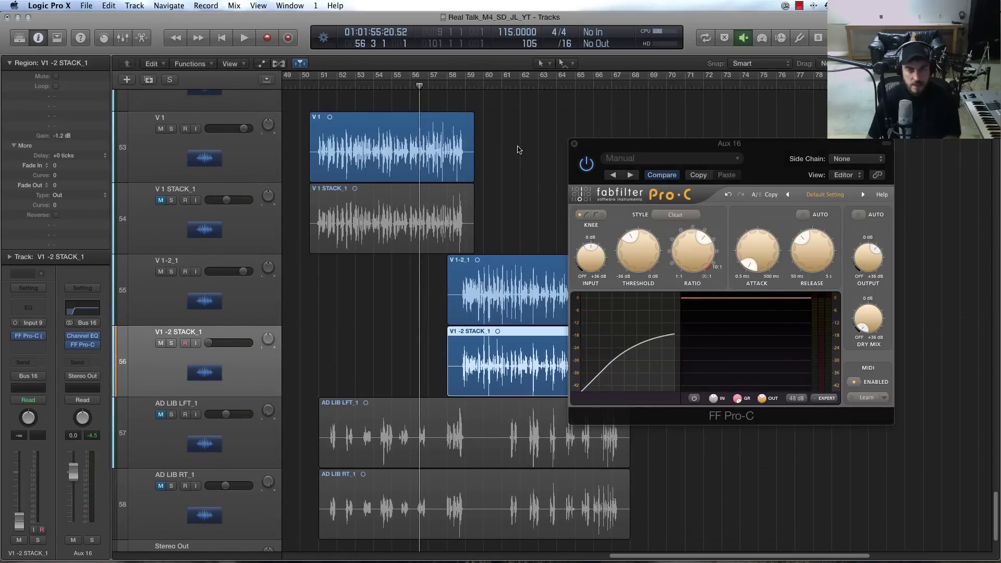
{"action": "left_click_drag", "start_coordinate": [401, 88], "coordinate": [428, 87]}
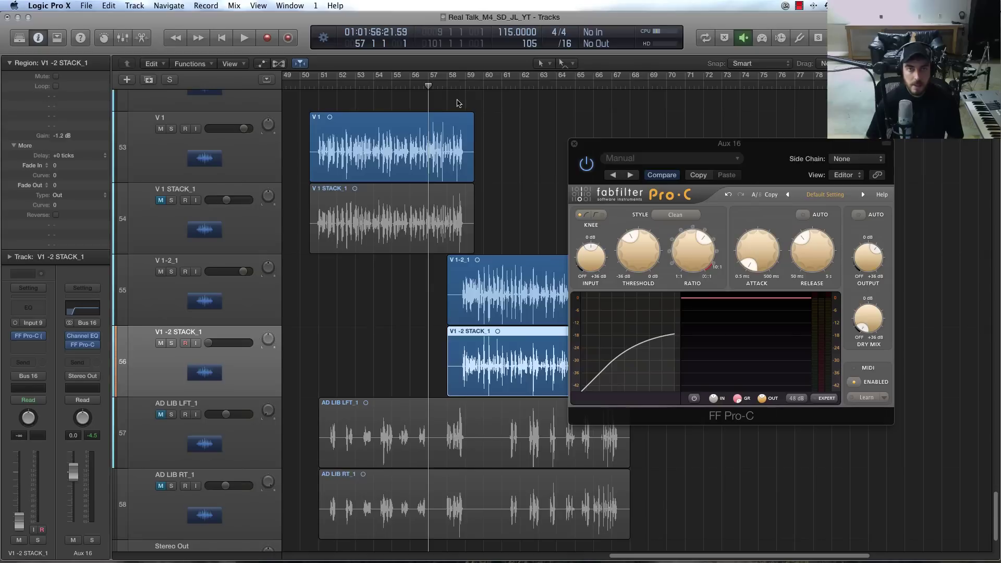
{"action": "left_click_drag", "start_coordinate": [428, 86], "coordinate": [409, 86]}
{"action": "key", "text": "space"}
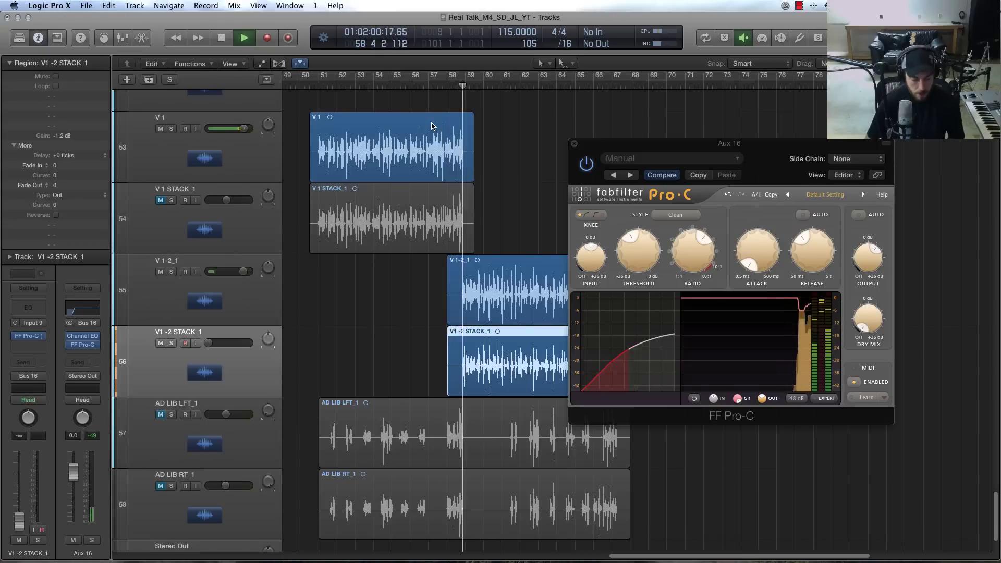
{"action": "left_click", "coordinate": [634, 257]}
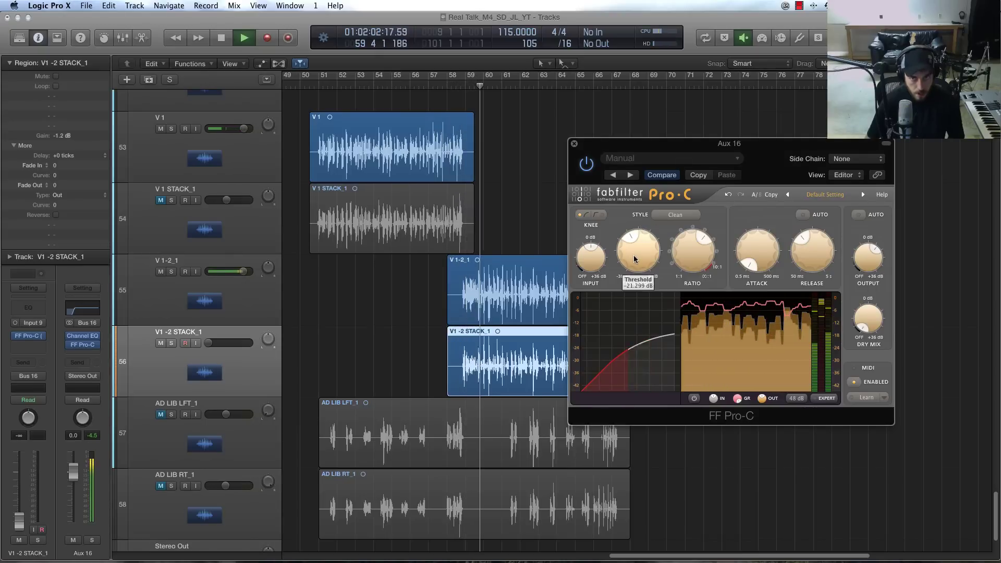
{"action": "key", "text": "space"}
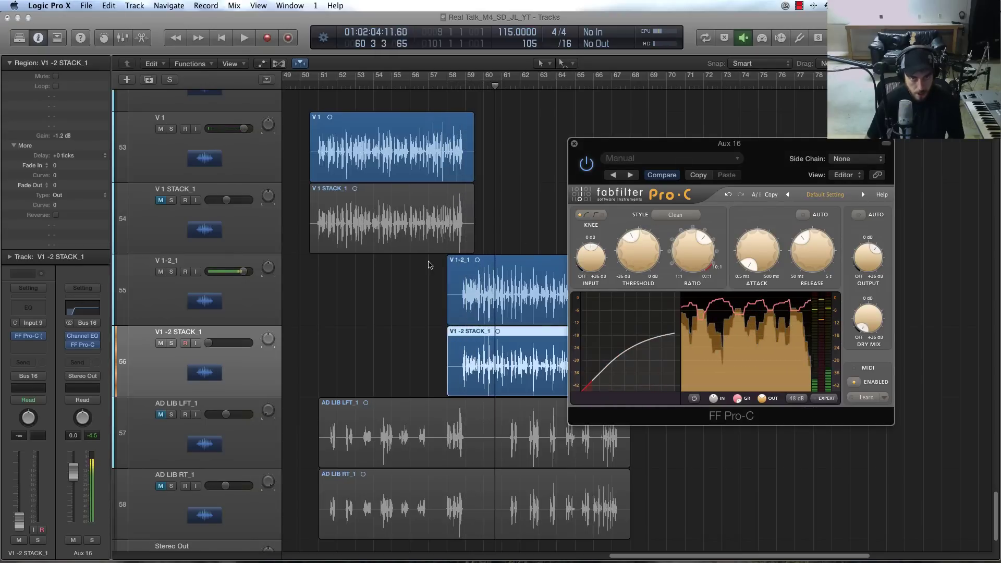
Close the Aux 16 Pro-C window and place the playhead at 57 4 1 1
{"action": "mouse_move", "coordinate": [442, 88]}
{"action": "left_mouse_down"}
{"action": "mouse_move", "coordinate": [487, 89]}
{"action": "mouse_move", "coordinate": [408, 91]}
{"action": "mouse_move", "coordinate": [427, 97]}
{"action": "left_mouse_up"}
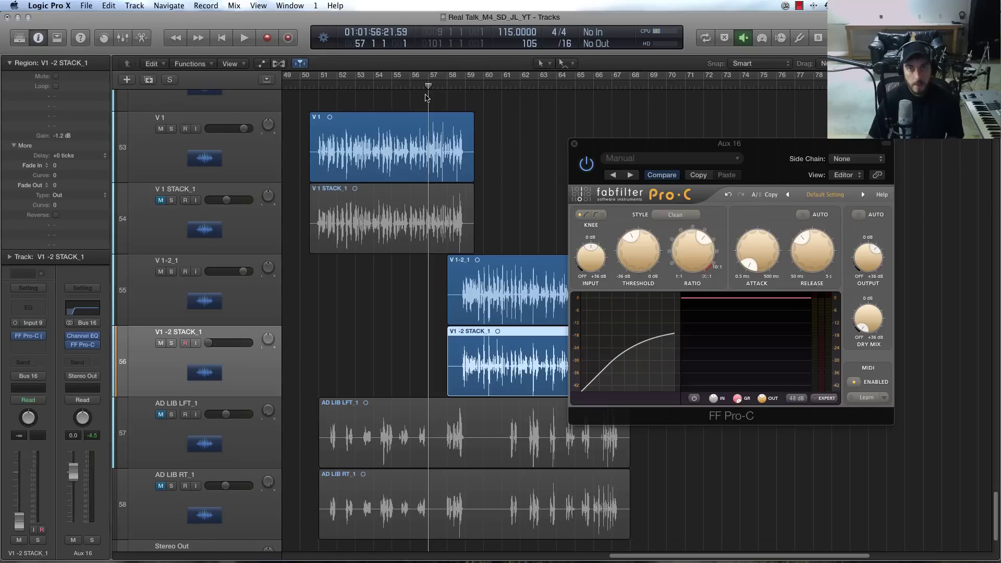
{"action": "left_click", "coordinate": [446, 86]}
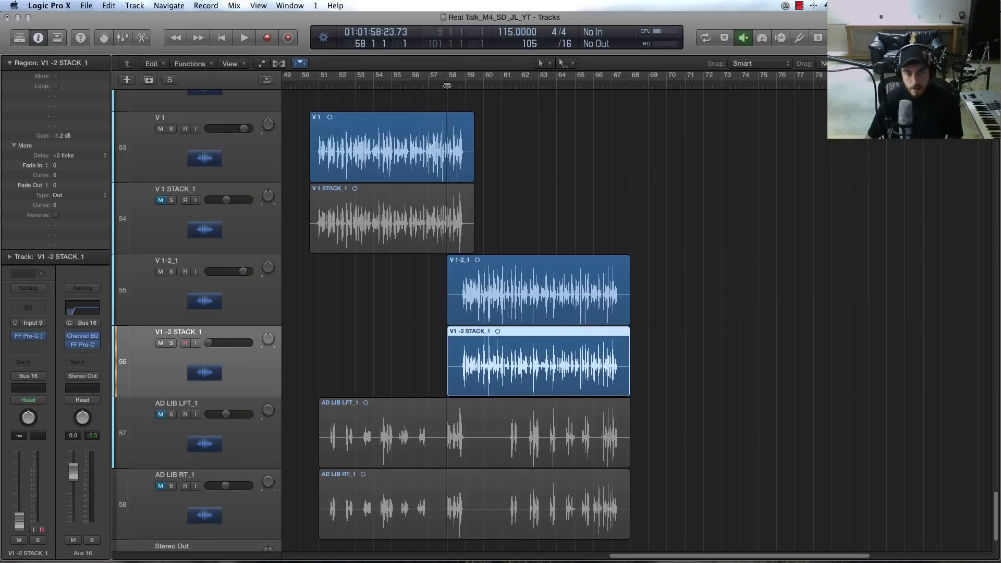
{"action": "mouse_move", "coordinate": [447, 85]}
{"action": "left_mouse_down"}
{"action": "mouse_move", "coordinate": [420, 85]}
{"action": "mouse_move", "coordinate": [464, 85]}
{"action": "mouse_move", "coordinate": [391, 86]}
{"action": "mouse_move", "coordinate": [442, 85]}
{"action": "left_mouse_up"}
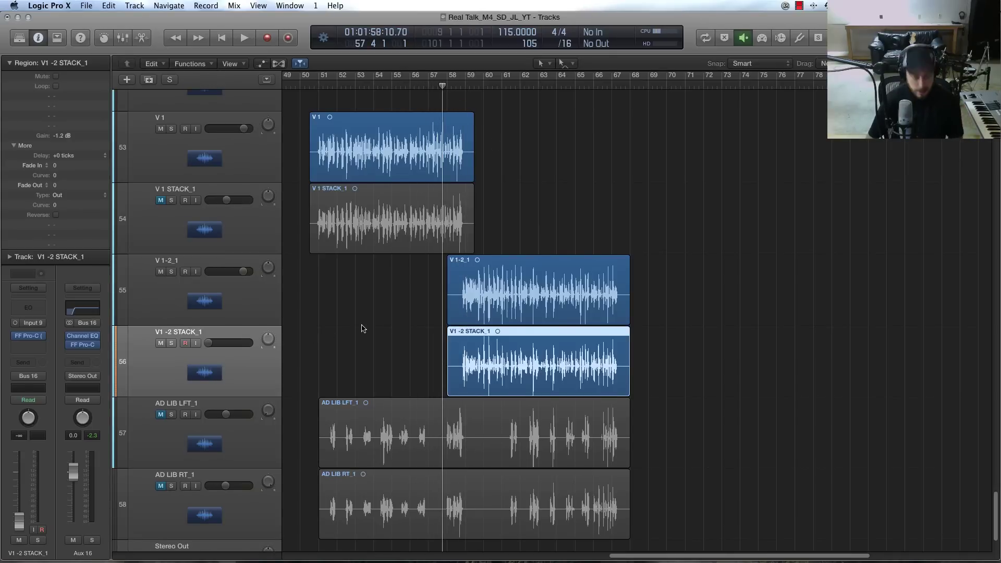
Open the mixer and raise the V1 -2 STACK_1 fader to -8.4 dB during playback
{"action": "key", "text": "x"}
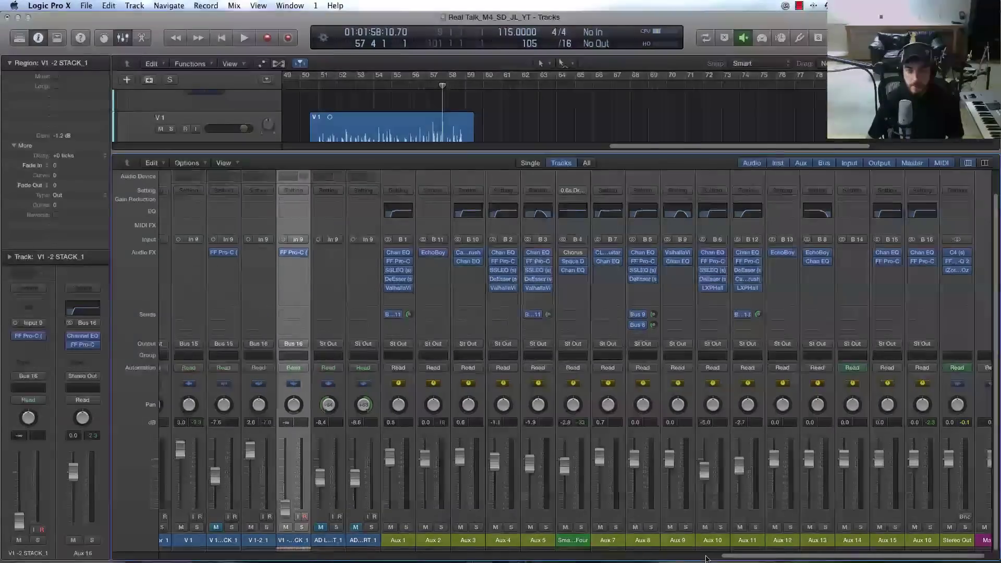
{"action": "scroll", "coordinate": [706, 559], "scroll_direction": "left", "scroll_amount": 10}
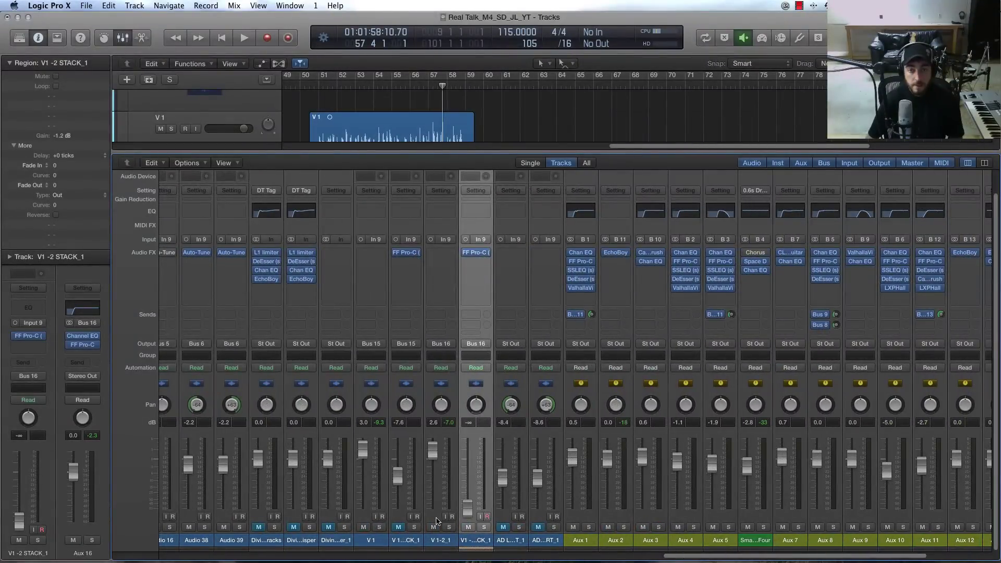
{"action": "key", "text": "space"}
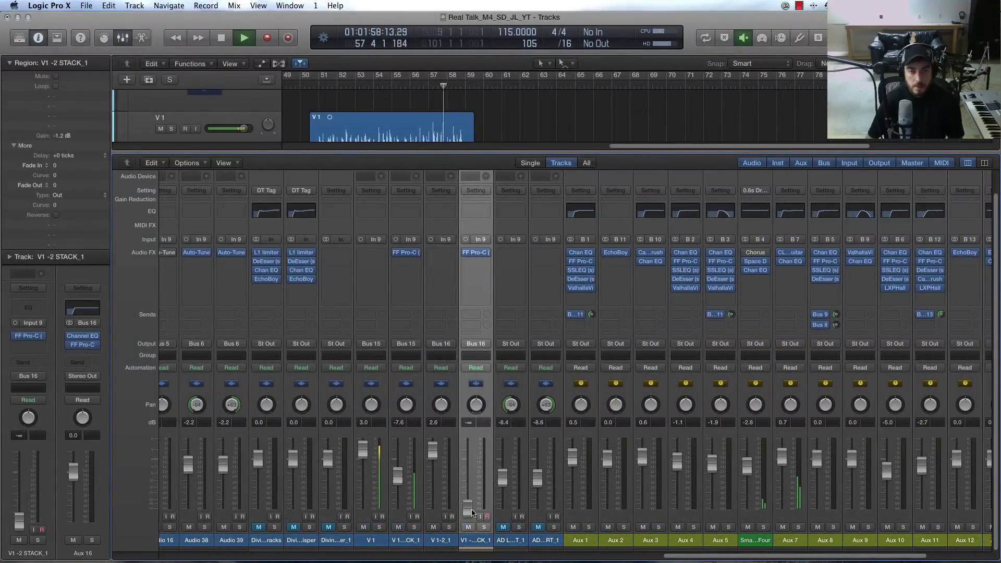
{"action": "left_click_drag", "start_coordinate": [467, 510], "coordinate": [467, 477]}
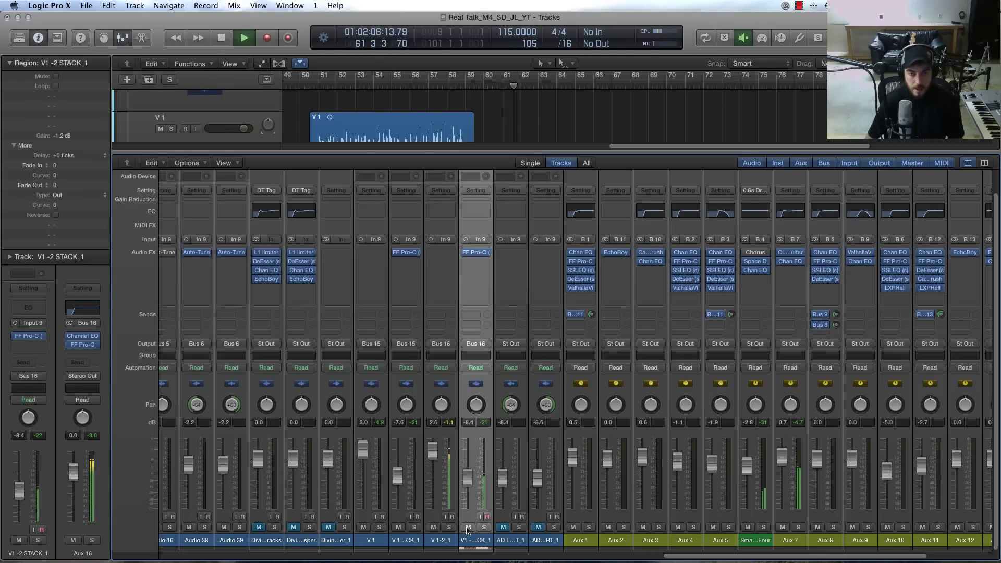
Audition the transition with V1 -2 STACK_1 muted and unmuted, raise its fader to -8.2 dB and stop playback
{"action": "key", "text": "space"}
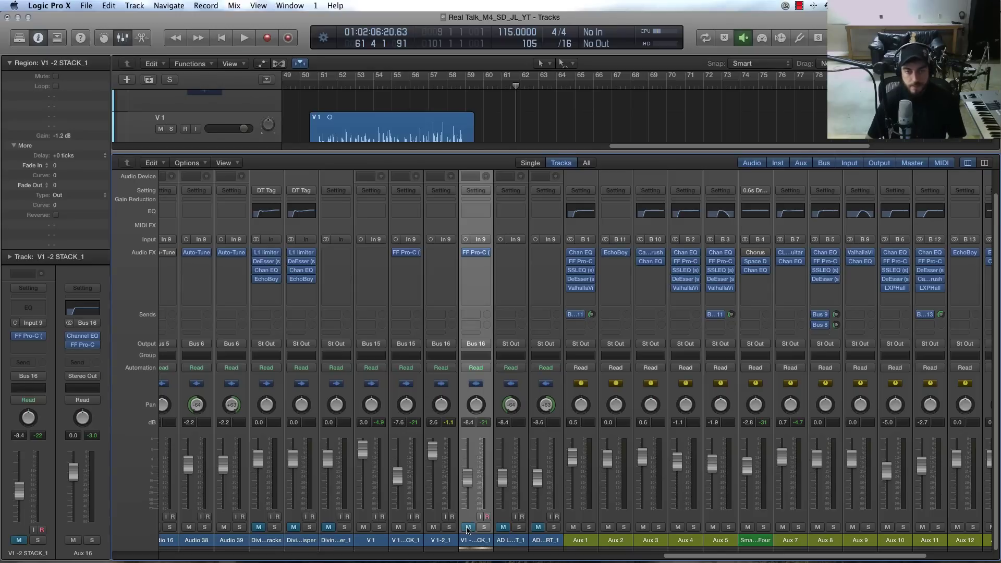
{"action": "key", "text": "space"}
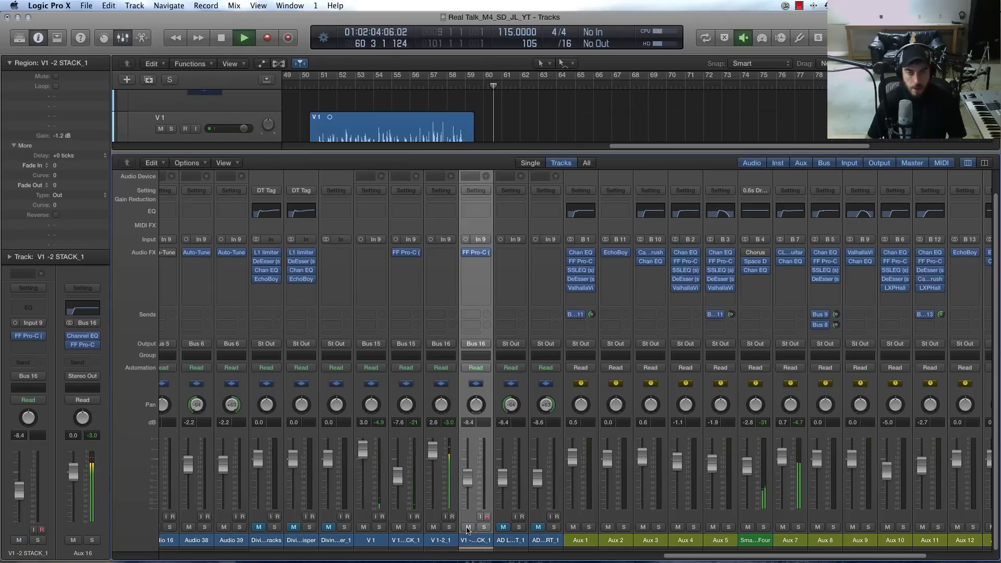
{"action": "left_click", "coordinate": [468, 527]}
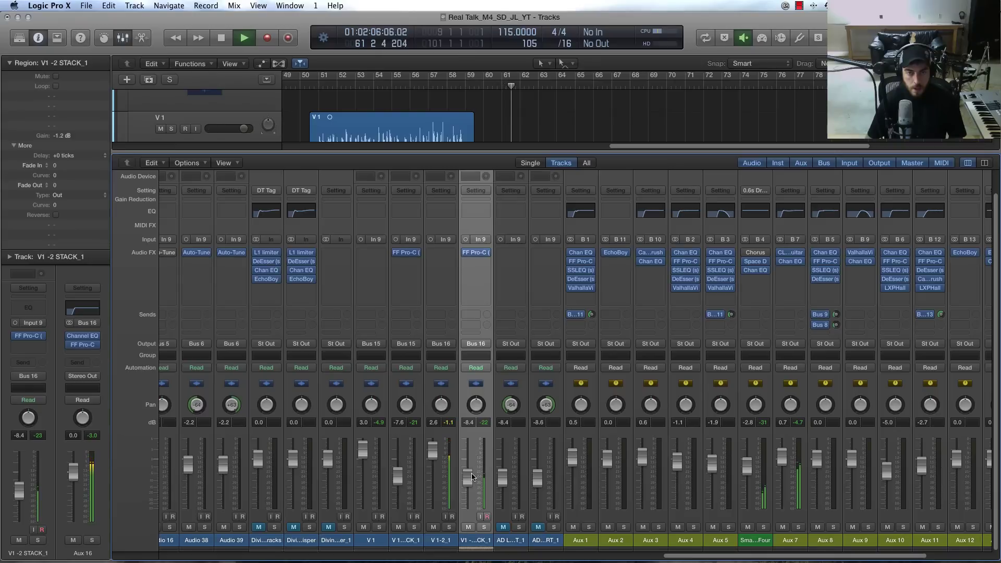
{"action": "left_click_drag", "start_coordinate": [465, 482], "coordinate": [465, 481]}
{"action": "key", "text": "space"}
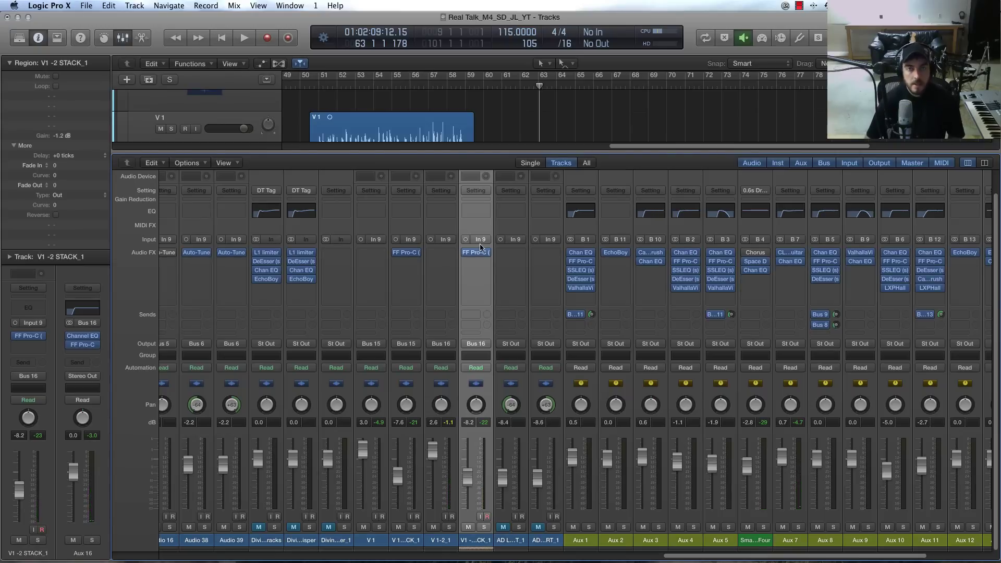
Review the vocal and aux channel strips and inspect the Pro-C compressor settings on V1 -2 STACK_1, closing its window when done
{"action": "left_click_drag", "start_coordinate": [714, 555], "coordinate": [762, 557]}
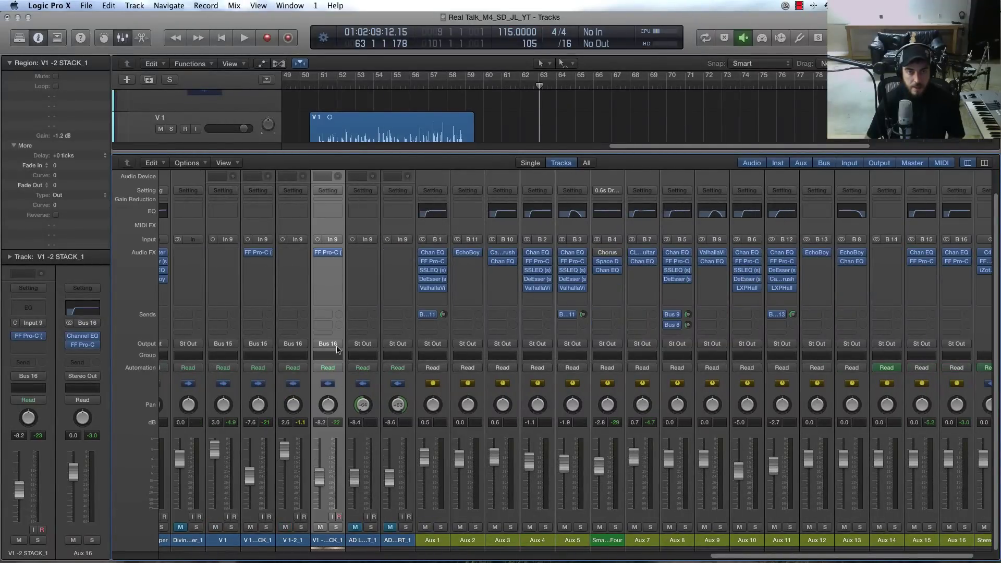
{"action": "left_click_drag", "start_coordinate": [816, 558], "coordinate": [836, 556]}
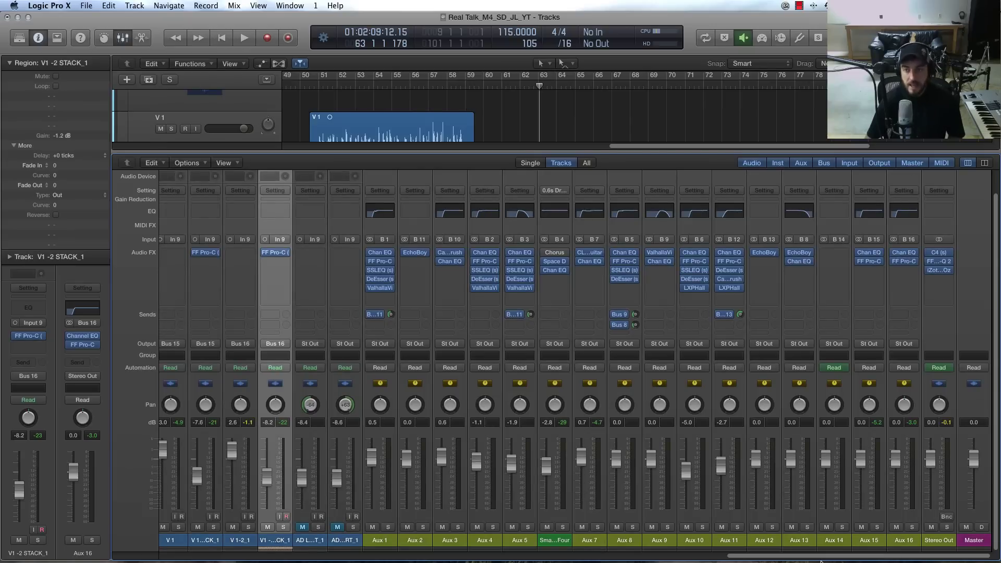
{"action": "left_click_drag", "start_coordinate": [823, 556], "coordinate": [803, 557]}
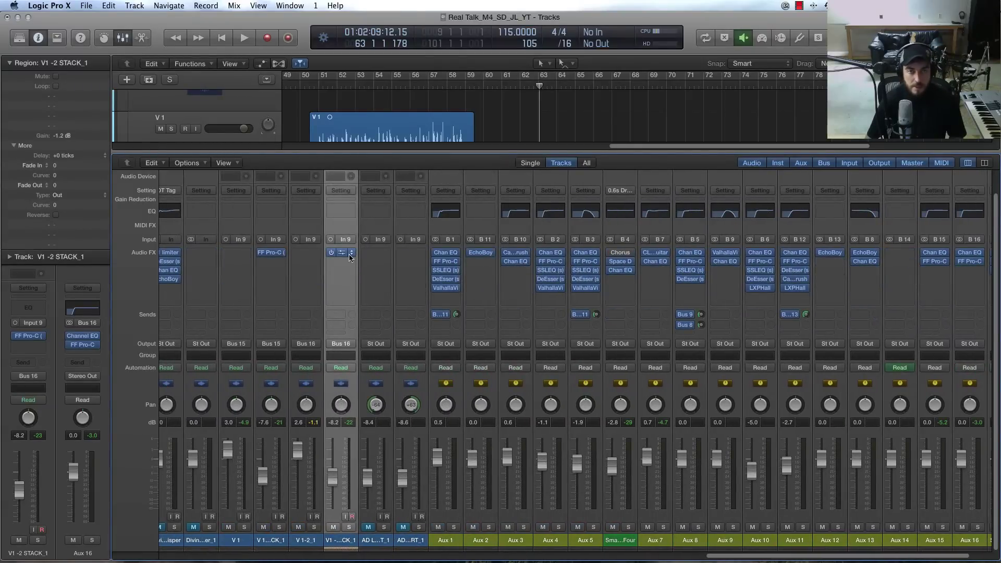
{"action": "left_click", "coordinate": [341, 252]}
{"action": "left_click_drag", "start_coordinate": [118, 47], "coordinate": [340, 120]}
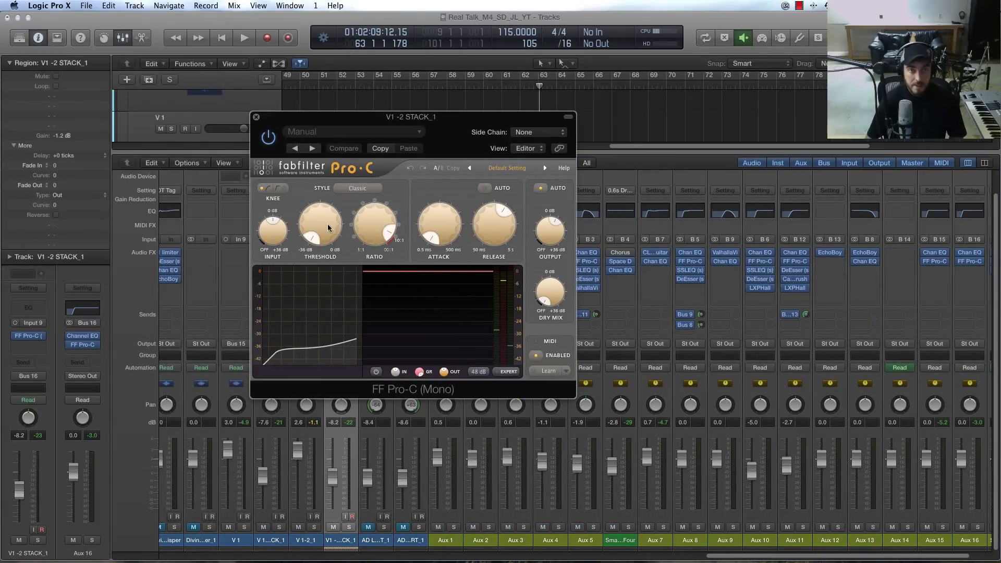
{"action": "left_click", "coordinate": [256, 117]}
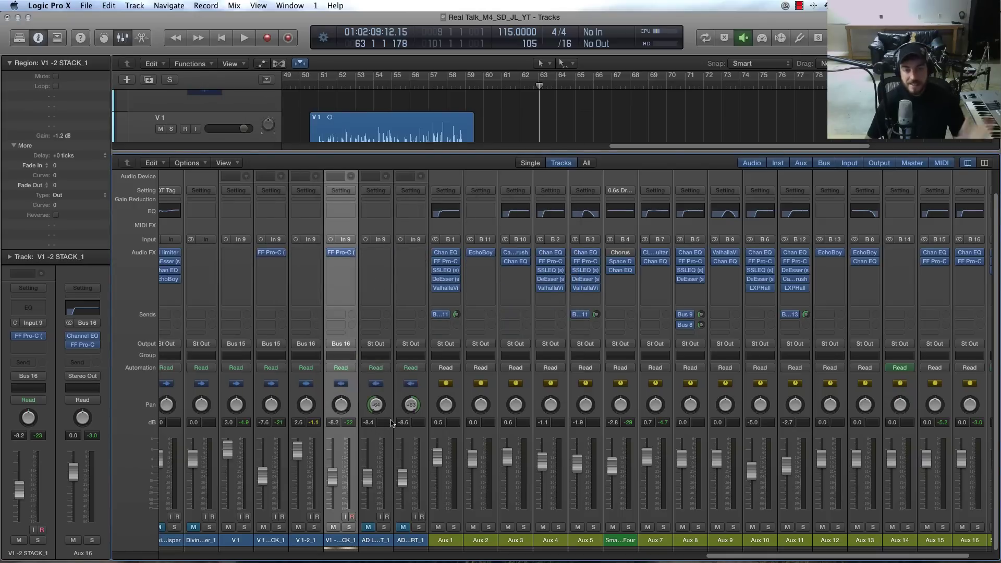
{"action": "mouse_move", "coordinate": [747, 558]}
{"action": "left_mouse_down"}
{"action": "mouse_move", "coordinate": [769, 558]}
{"action": "mouse_move", "coordinate": [650, 558]}
{"action": "mouse_move", "coordinate": [743, 559]}
{"action": "left_mouse_up"}
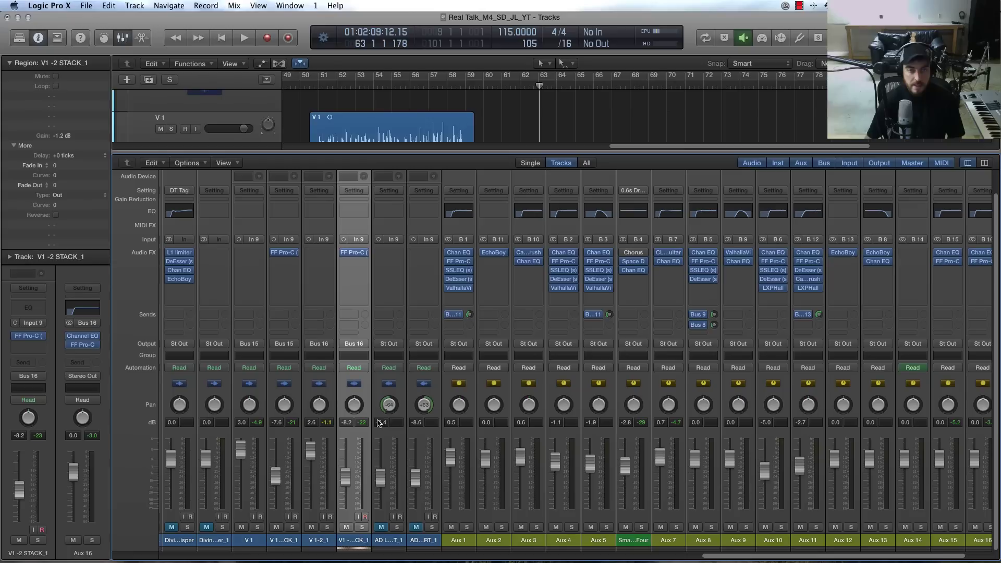
{"action": "mouse_move", "coordinate": [324, 290]}
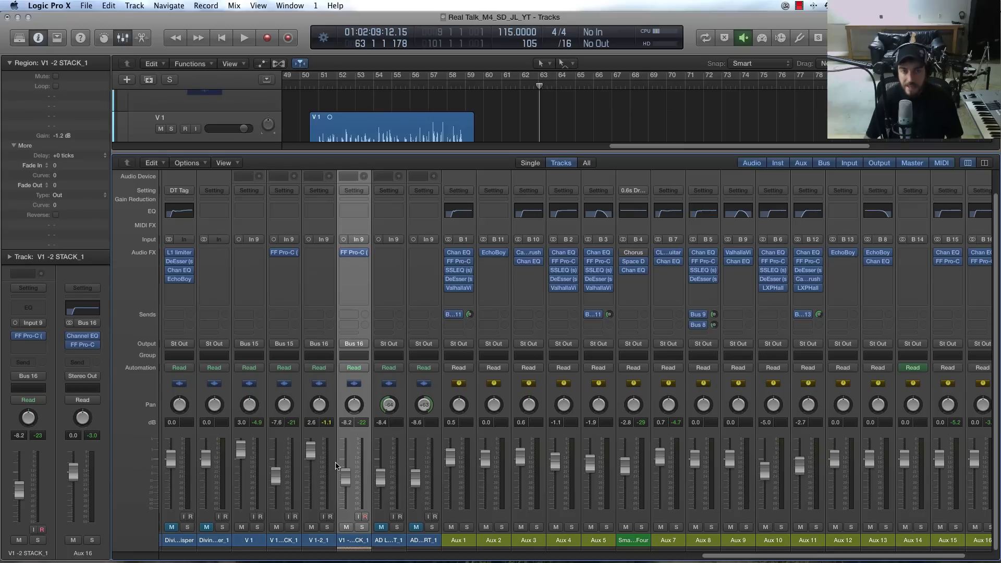
Hide the mixer, deselect the V1 -2 STACK_1 region and place the playhead at 50 1 1 1
{"action": "key", "text": "x"}
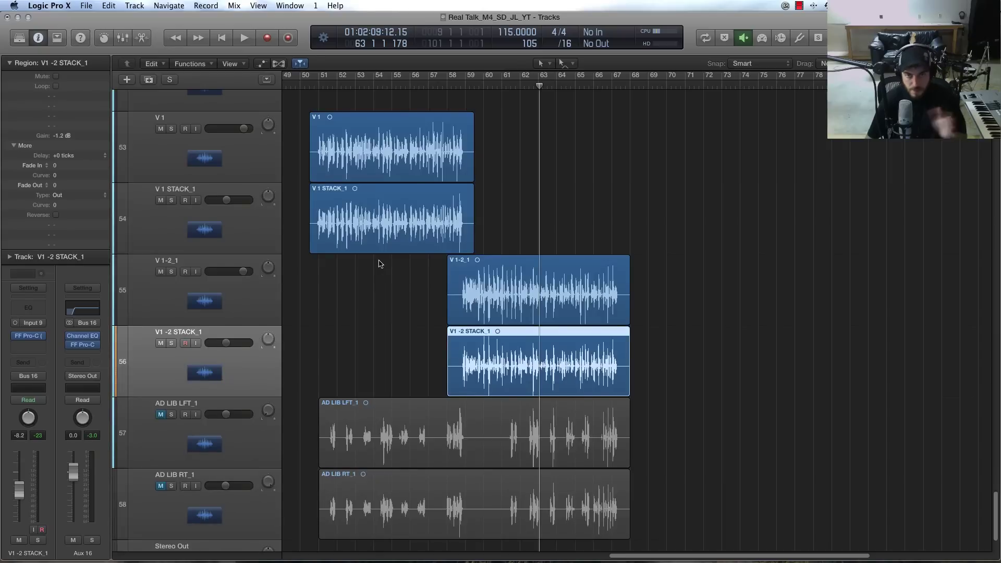
{"action": "left_click", "coordinate": [381, 318]}
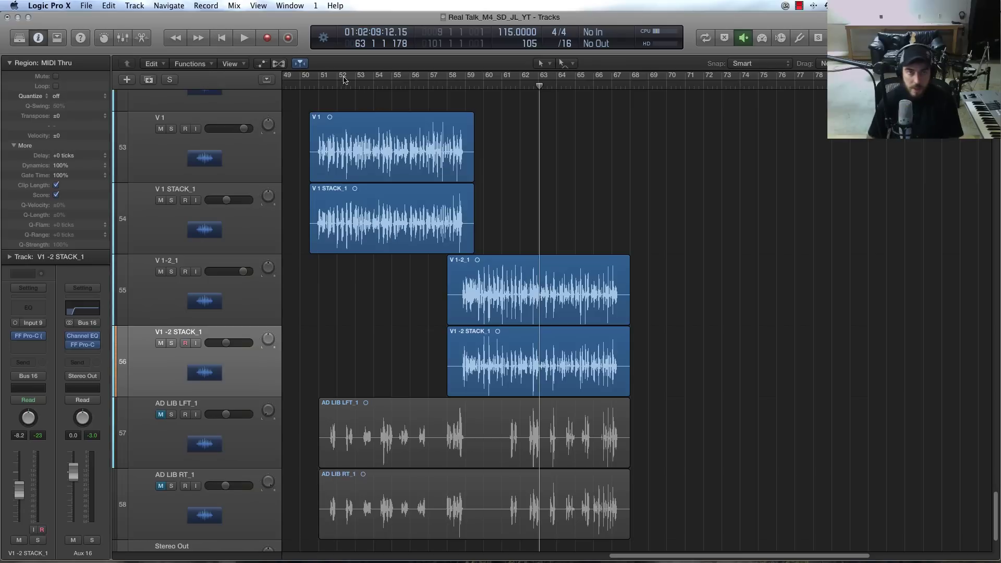
{"action": "left_click", "coordinate": [318, 84]}
{"action": "mouse_move", "coordinate": [317, 86]}
{"action": "left_mouse_down"}
{"action": "mouse_move", "coordinate": [301, 85]}
{"action": "mouse_move", "coordinate": [311, 84]}
{"action": "left_mouse_up"}
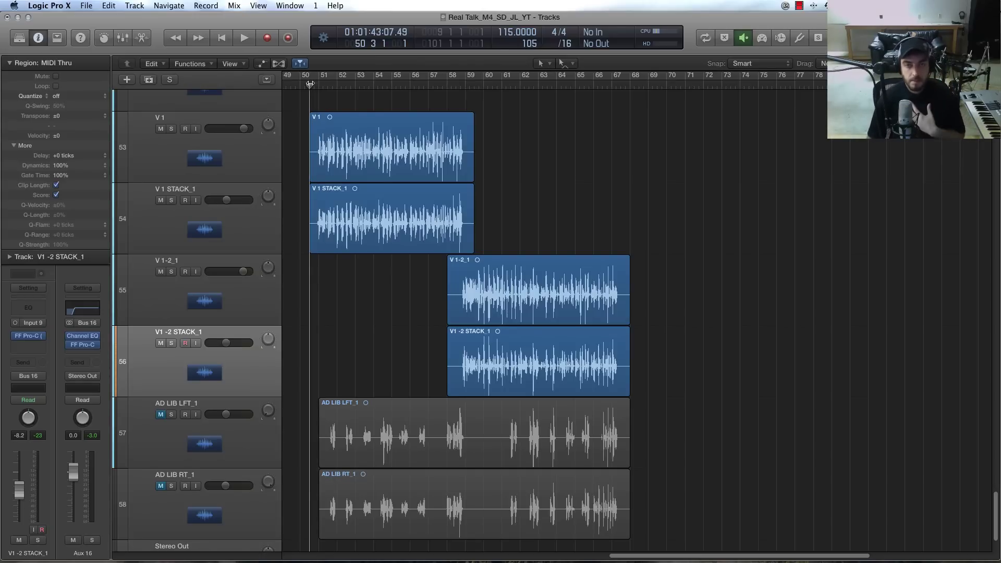
{"action": "left_click_drag", "start_coordinate": [310, 83], "coordinate": [301, 84]}
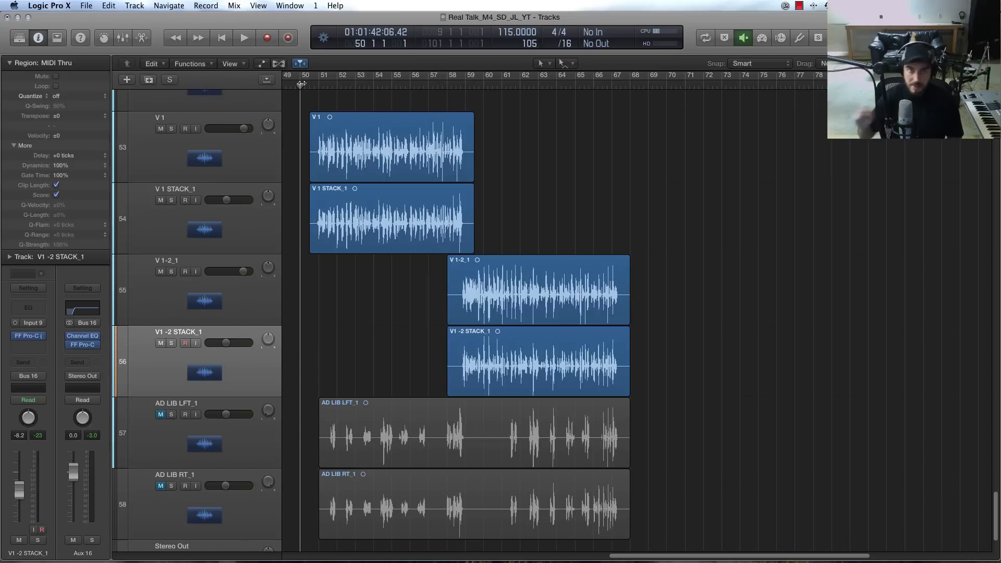
{"action": "left_click_drag", "start_coordinate": [301, 84], "coordinate": [301, 84]}
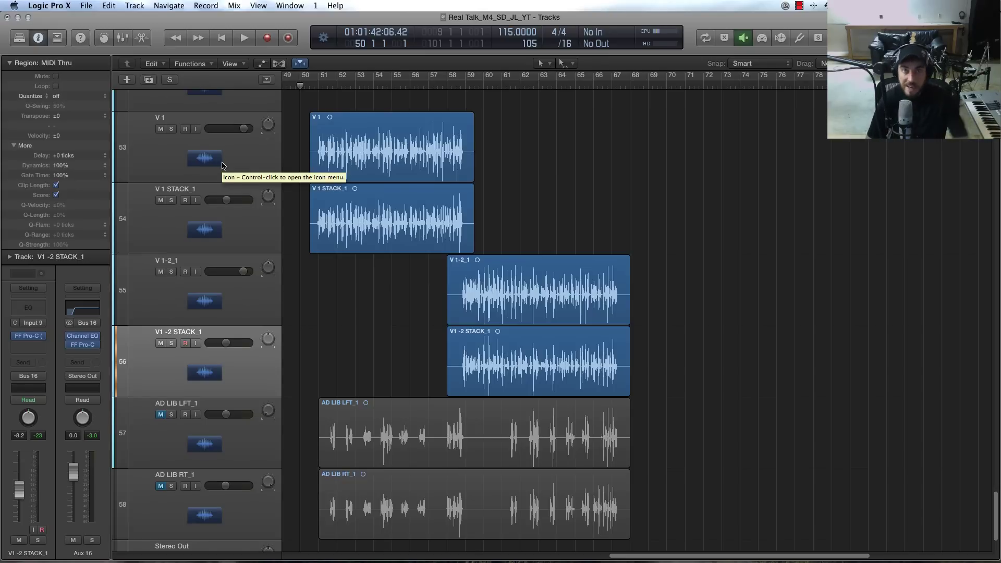
Select the AD LIB LFT_1 track and show its channel strip in the mixer
{"action": "left_click", "coordinate": [208, 296]}
{"action": "left_click", "coordinate": [214, 354]}
{"action": "scroll", "coordinate": [373, 340], "scroll_direction": "down", "scroll_amount": 5}
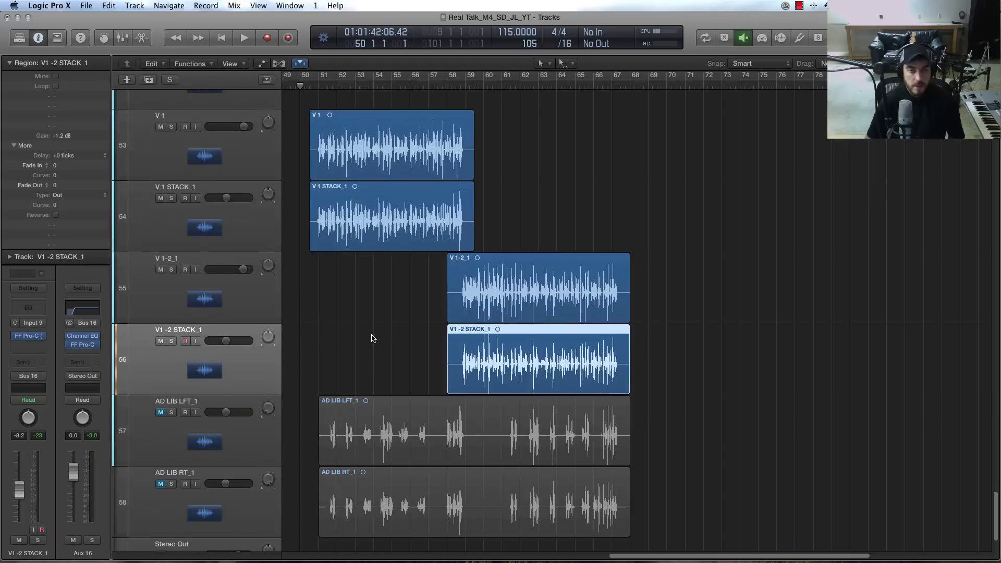
{"action": "left_click", "coordinate": [215, 347]}
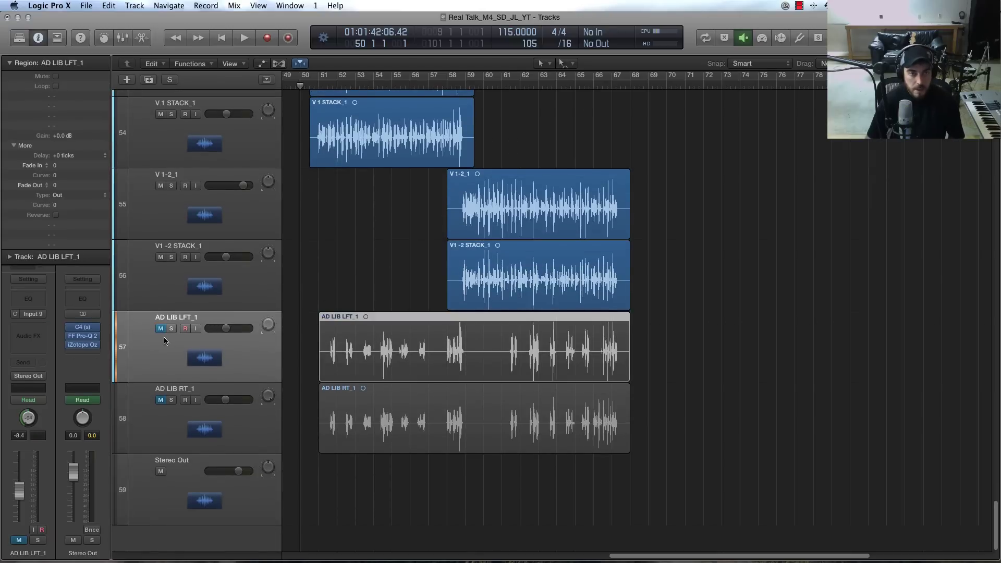
{"action": "key", "text": "x"}
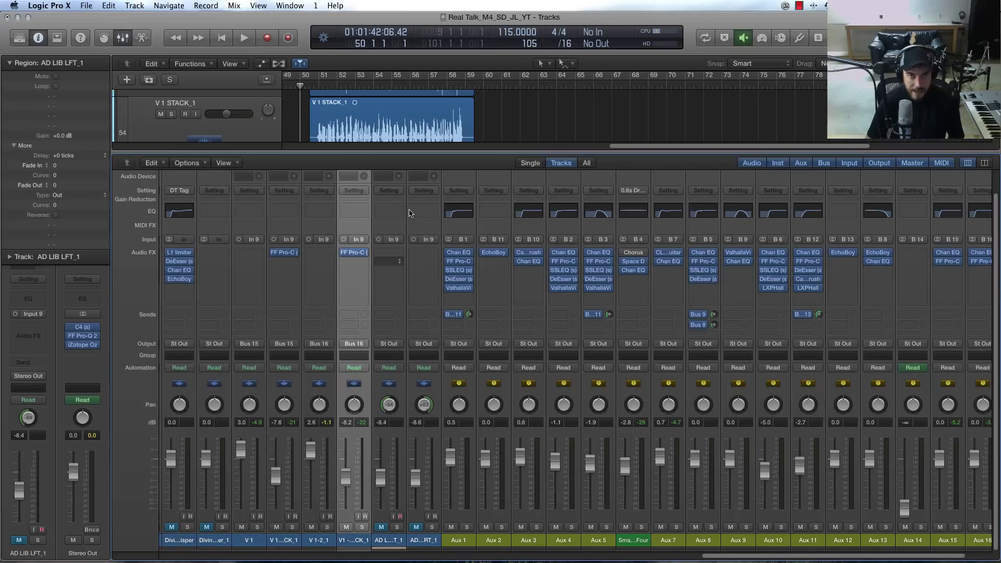
Hide the mixer and examine the AD LIB LFT_1 and AD LIB RT_1 regions on the timeline
{"action": "key", "text": "x"}
{"action": "left_click", "coordinate": [336, 258]}
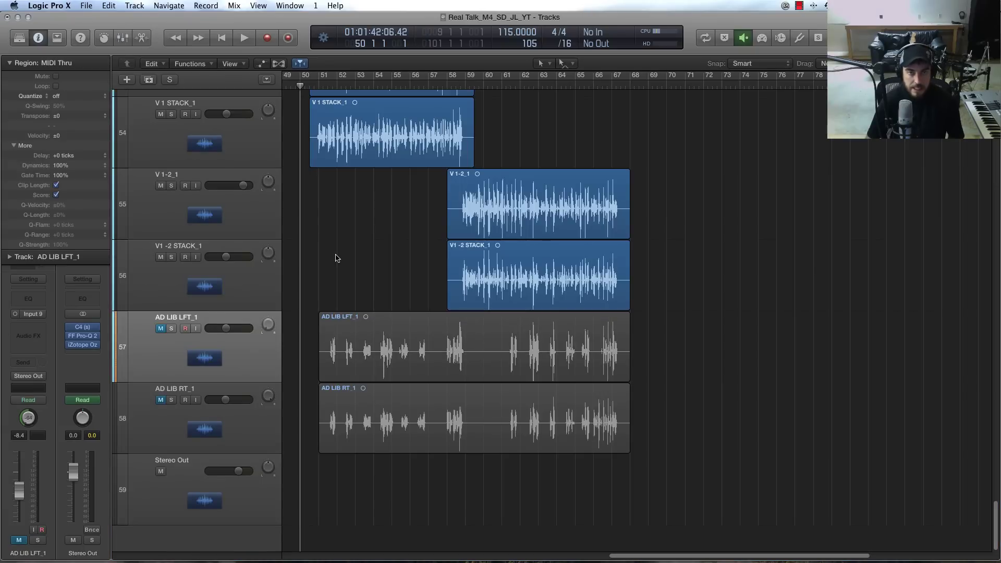
{"action": "left_click", "coordinate": [340, 353]}
{"action": "left_click", "coordinate": [350, 409]}
{"action": "left_click", "coordinate": [353, 353]}
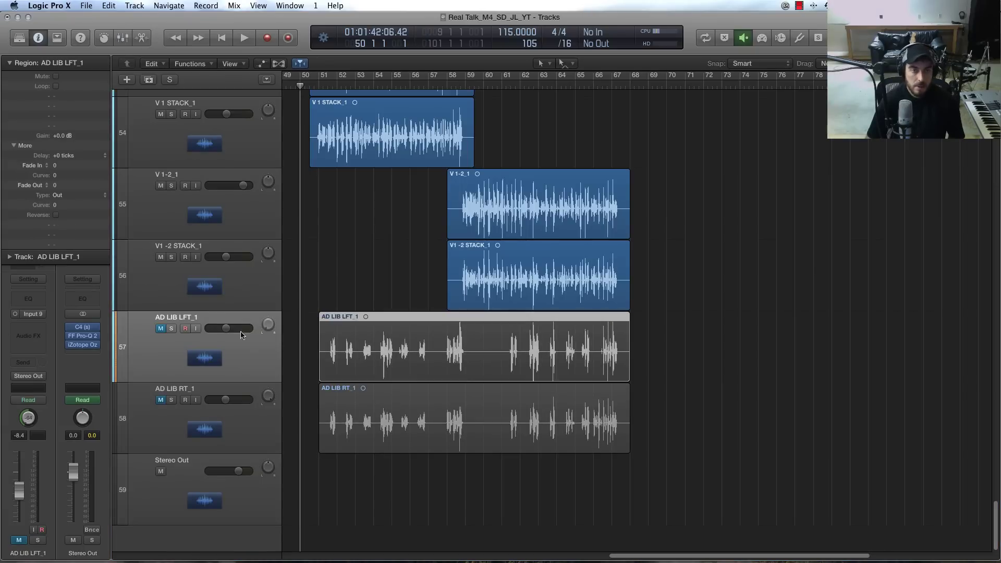
{"action": "left_click", "coordinate": [408, 407]}
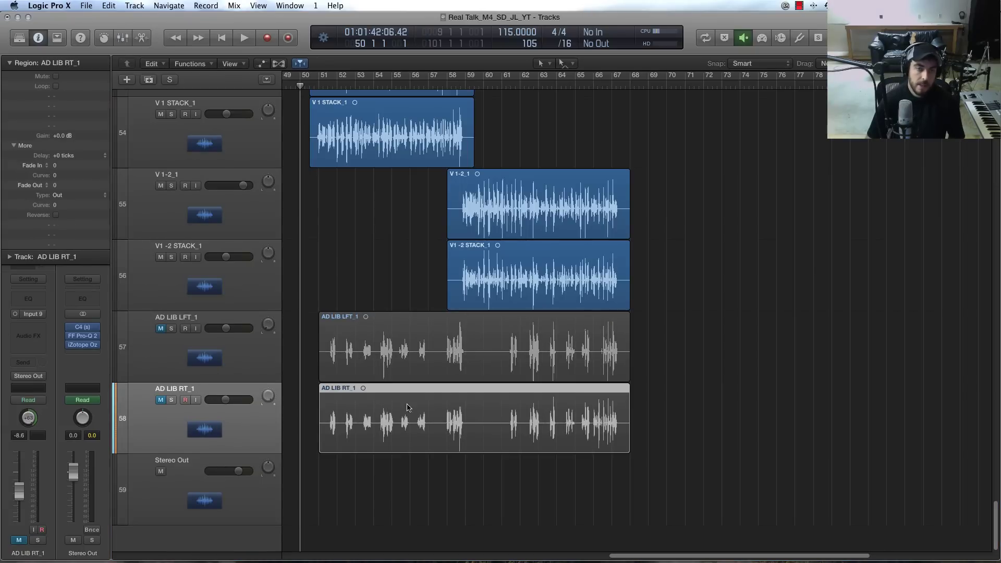
{"action": "left_click", "coordinate": [661, 364]}
{"action": "left_click", "coordinate": [407, 355]}
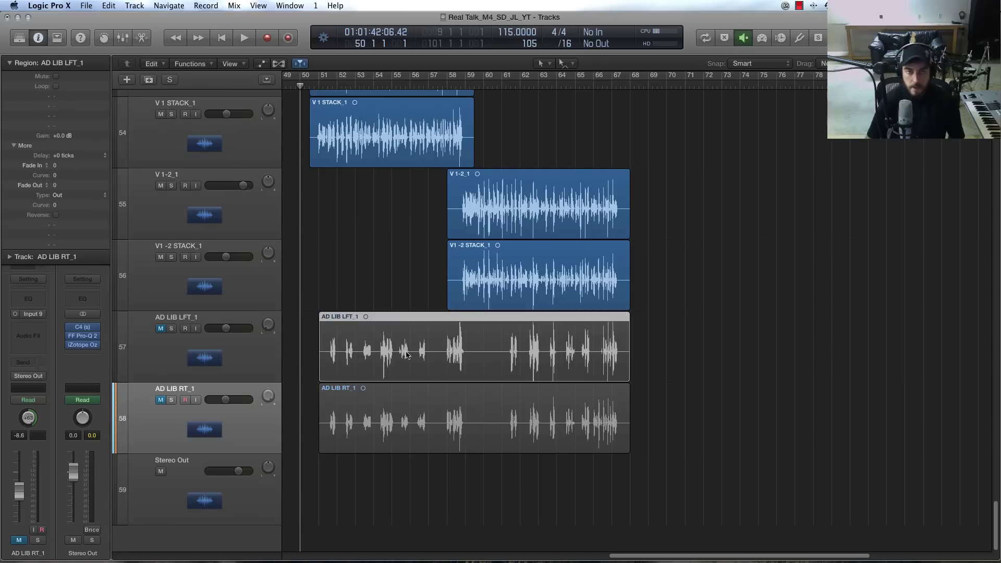
Check the pan positions of the AD LIB LFT_1 and AD LIB RT_1 tracks
{"action": "left_click", "coordinate": [172, 353]}
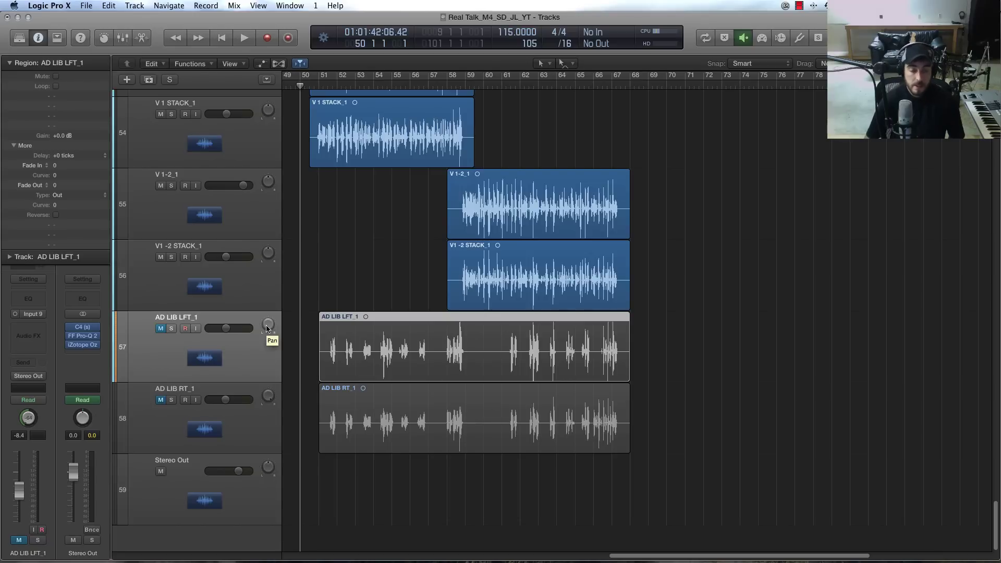
{"action": "left_click_drag", "start_coordinate": [267, 327], "coordinate": [267, 325]}
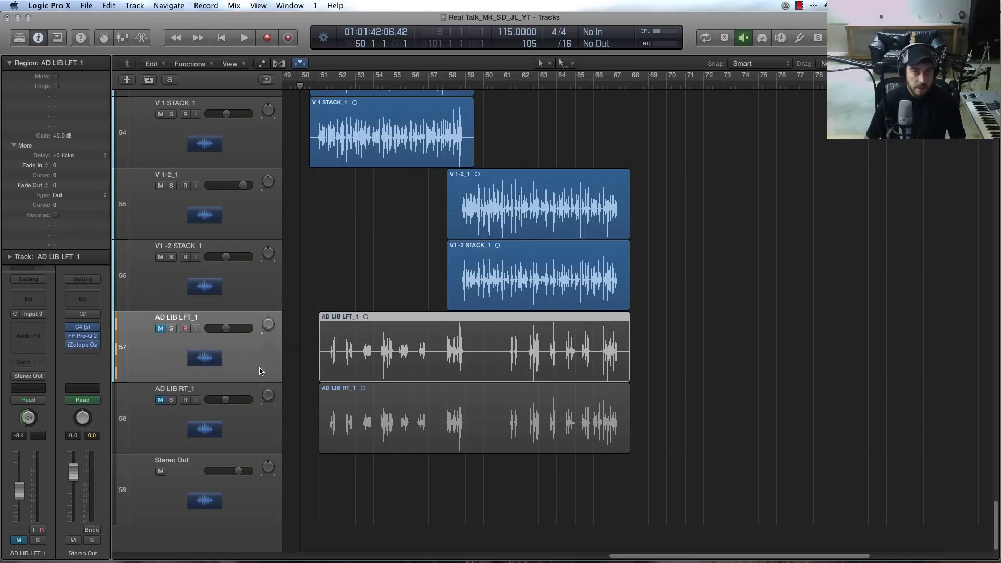
{"action": "left_click", "coordinate": [209, 391]}
{"action": "left_click", "coordinate": [207, 363]}
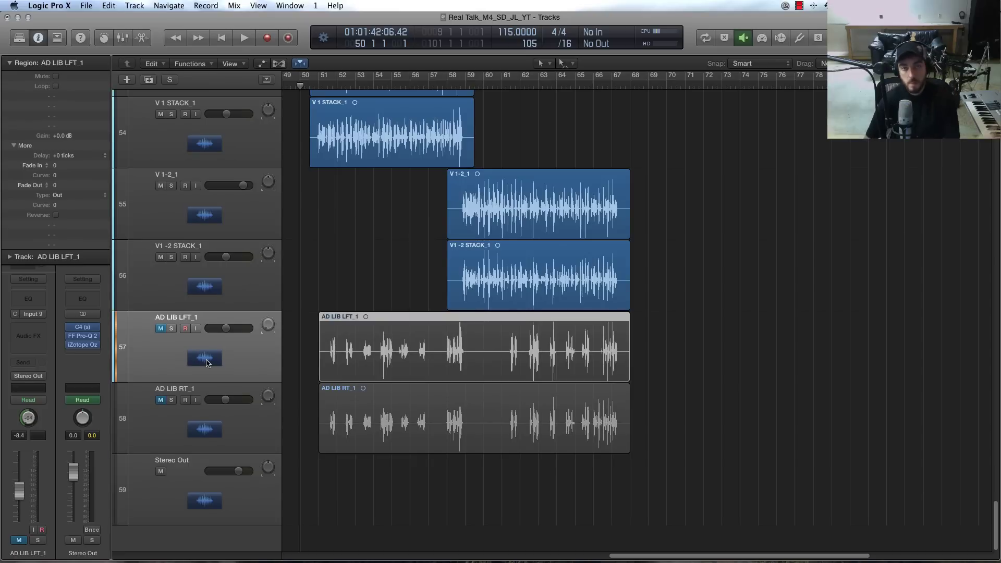
{"action": "left_click", "coordinate": [267, 325]}
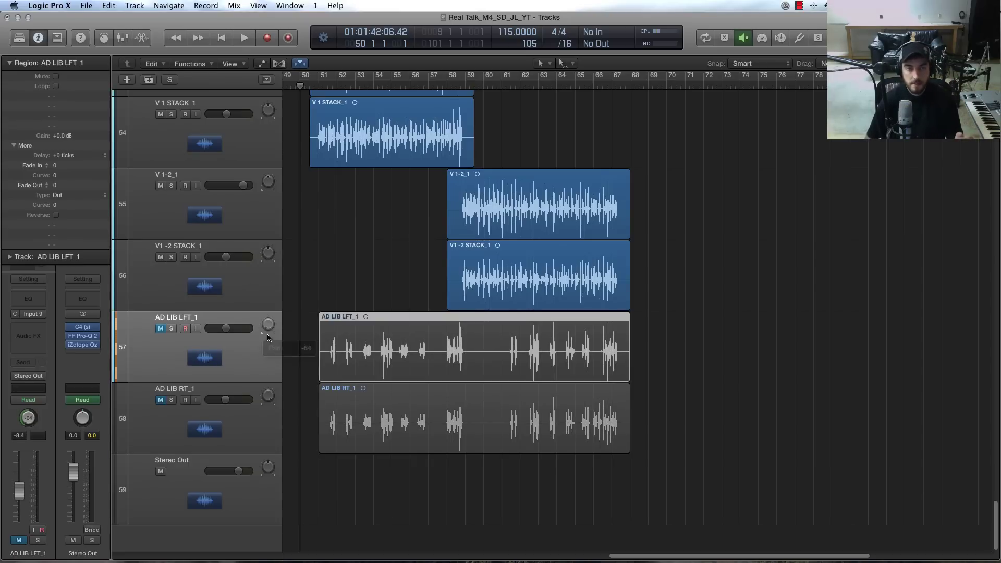
{"action": "left_click", "coordinate": [268, 396]}
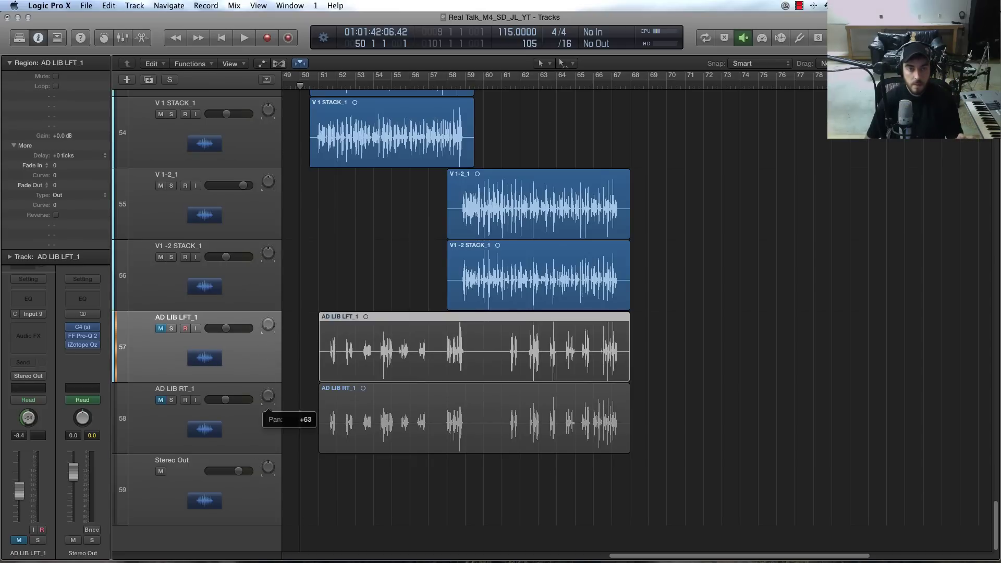
Unmute both ad lib tracks and route their outputs together to Bus 17
{"action": "left_click", "coordinate": [160, 400]}
{"action": "left_click", "coordinate": [162, 328]}
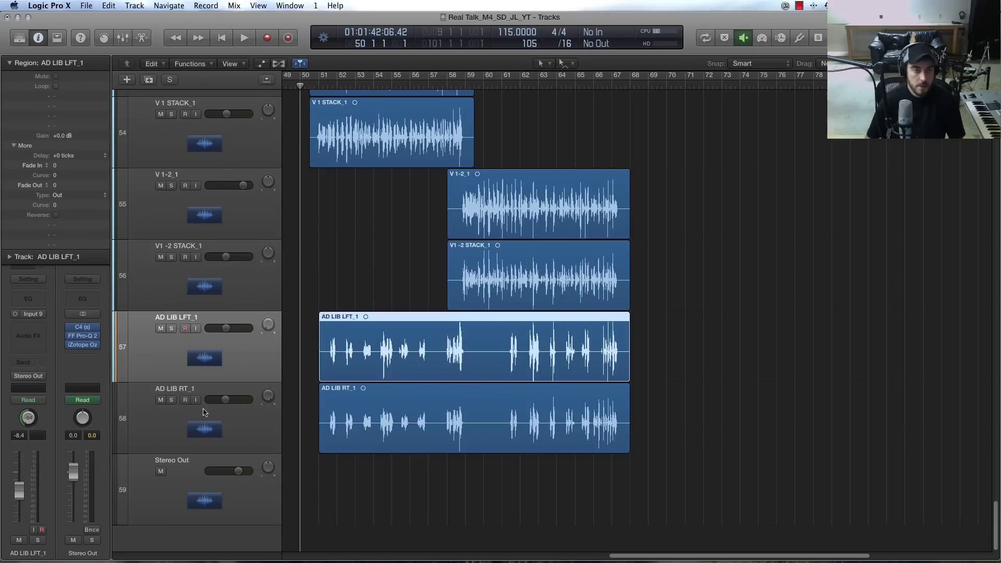
{"action": "left_click", "coordinate": [204, 435]}
{"action": "left_click", "coordinate": [198, 368], "text": "shift"}
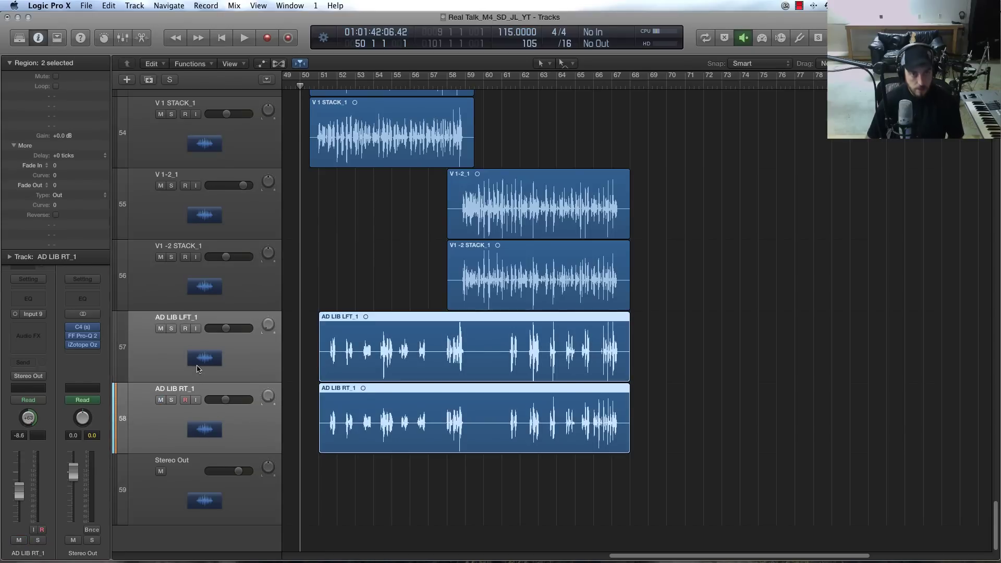
{"action": "key", "text": "x"}
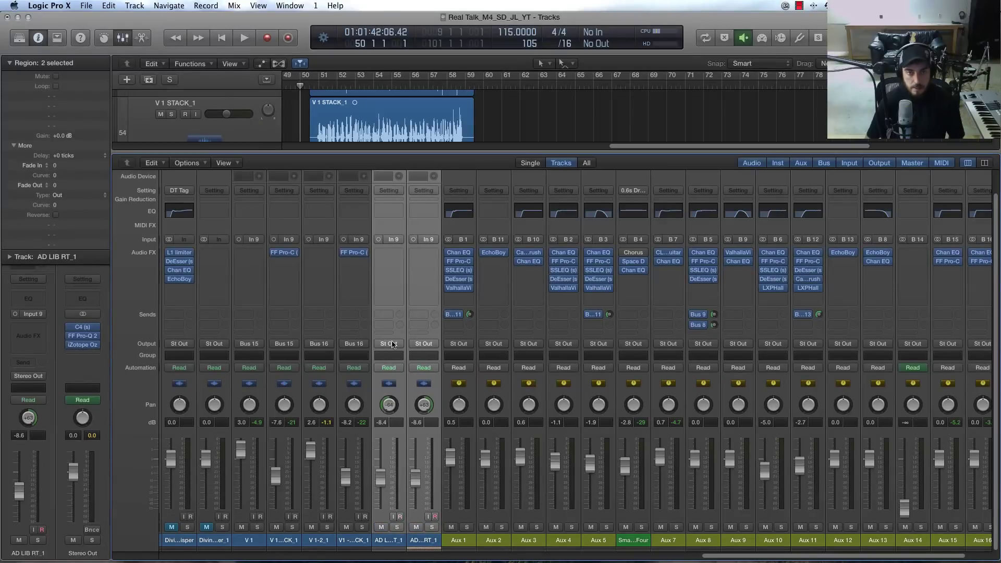
{"action": "left_click", "coordinate": [392, 345]}
{"action": "mouse_move", "coordinate": [397, 381]}
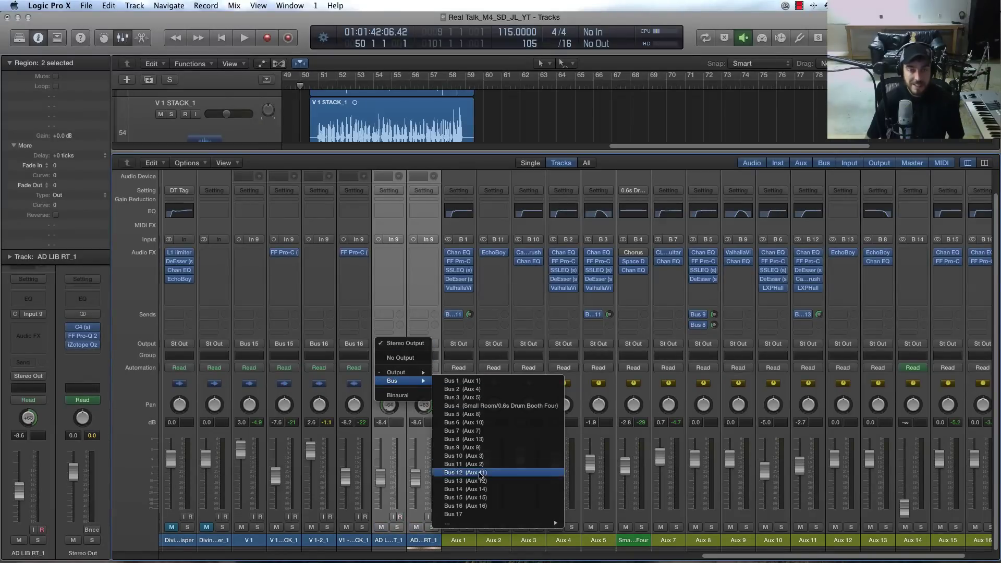
{"action": "left_click", "coordinate": [476, 513]}
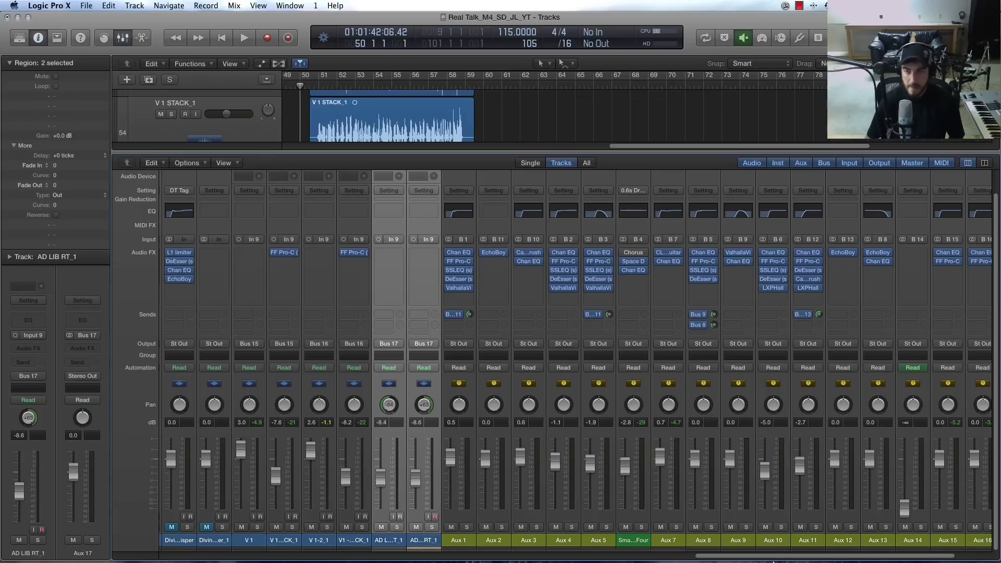
Copy the Channel EQ from Aux 16 to Aux 17 and place FabFilter Pro-C below it
{"action": "left_click_drag", "start_coordinate": [837, 555], "coordinate": [925, 558]}
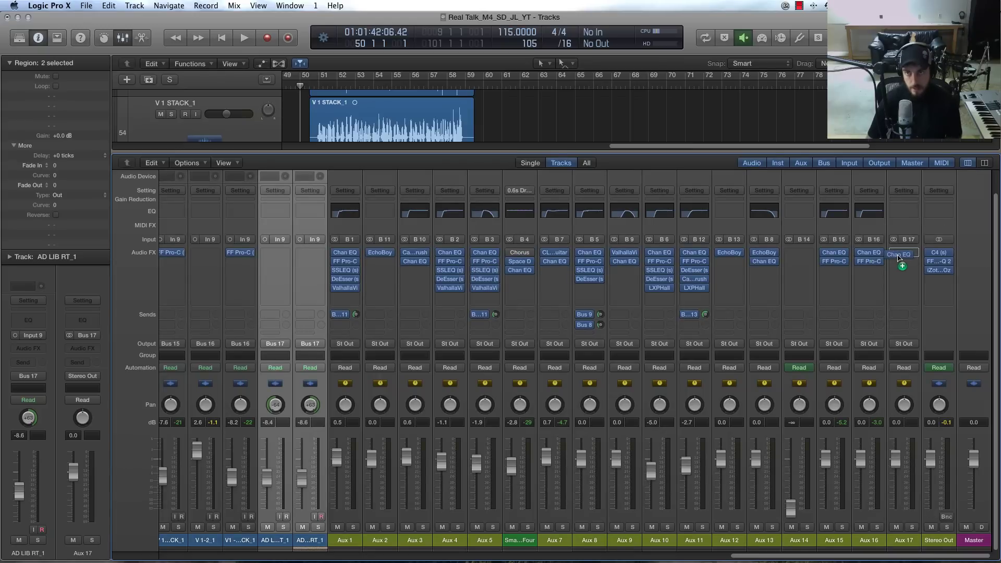
{"action": "left_click_drag", "start_coordinate": [869, 253], "coordinate": [904, 265]}
{"action": "left_click", "coordinate": [903, 261]}
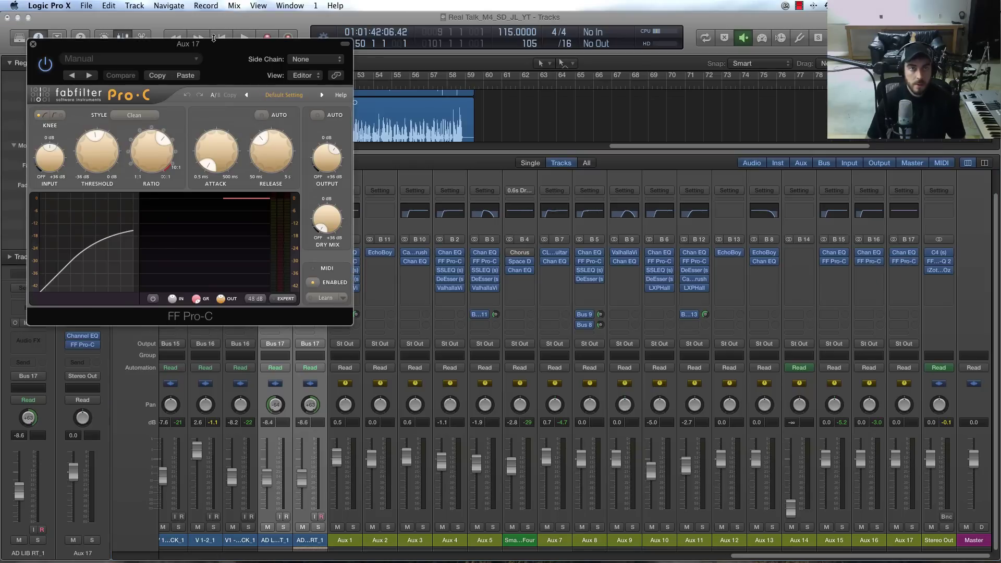
Load the Clean preset in Aux 17's Pro-C and move its window out of the way
{"action": "left_click_drag", "start_coordinate": [214, 38], "coordinate": [379, 96]}
{"action": "left_click", "coordinate": [454, 155]}
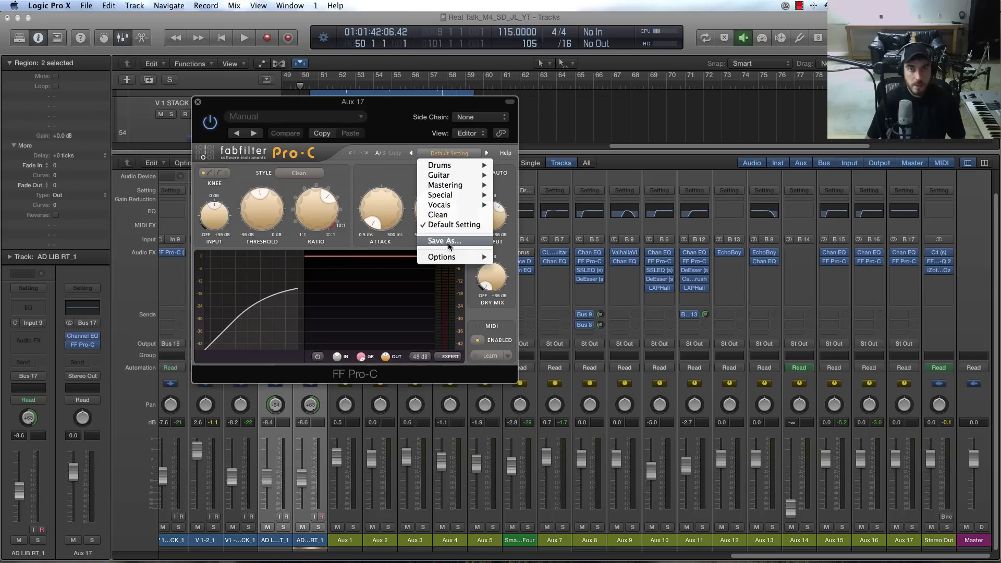
{"action": "left_click", "coordinate": [450, 214]}
{"action": "left_click_drag", "start_coordinate": [273, 105], "coordinate": [457, 200]}
Play the ad libs from about bar 51 with cycle mode off, then show the mixer again and stop playback
{"action": "key", "text": "x"}
{"action": "key", "text": "c"}
{"action": "left_click", "coordinate": [343, 82]}
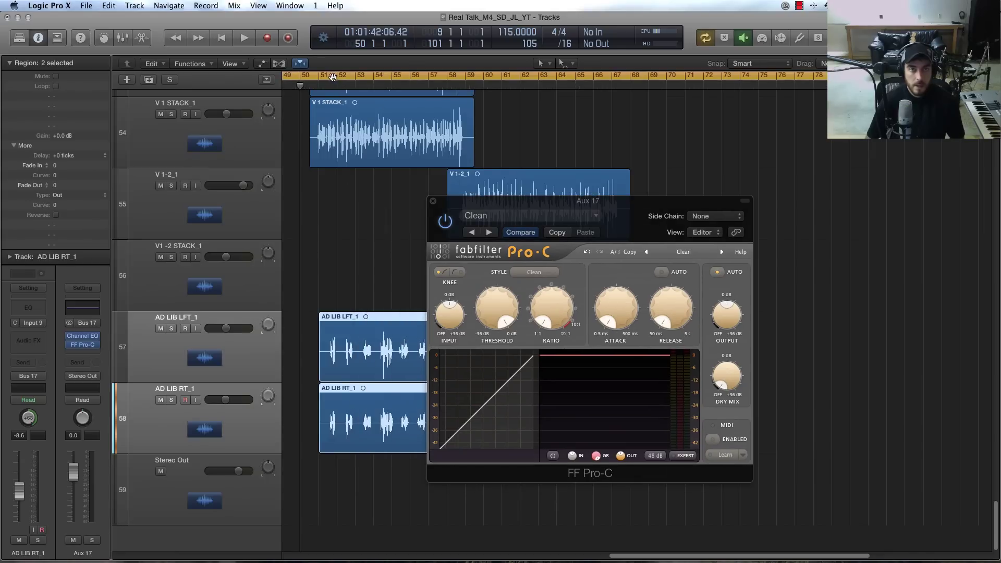
{"action": "left_click", "coordinate": [333, 77]}
{"action": "left_click", "coordinate": [320, 83]}
{"action": "key", "text": "space"}
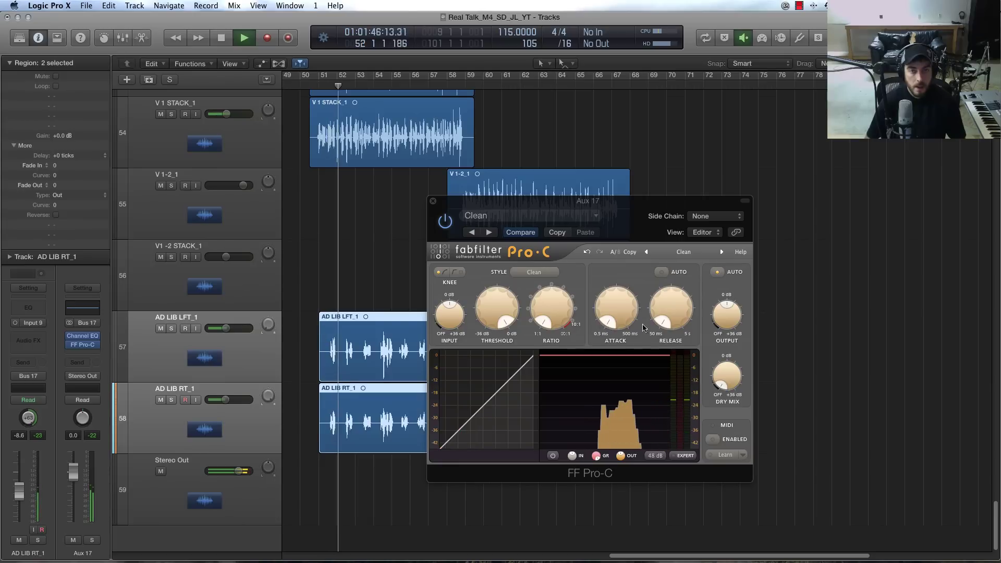
{"action": "key", "text": "x"}
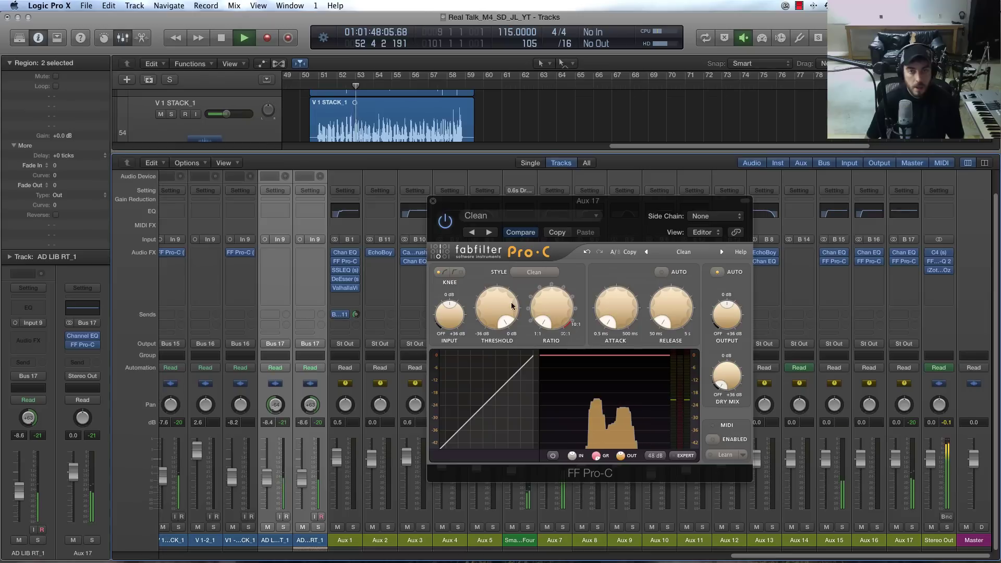
{"action": "left_click_drag", "start_coordinate": [485, 201], "coordinate": [586, 195]}
{"action": "key", "text": "space"}
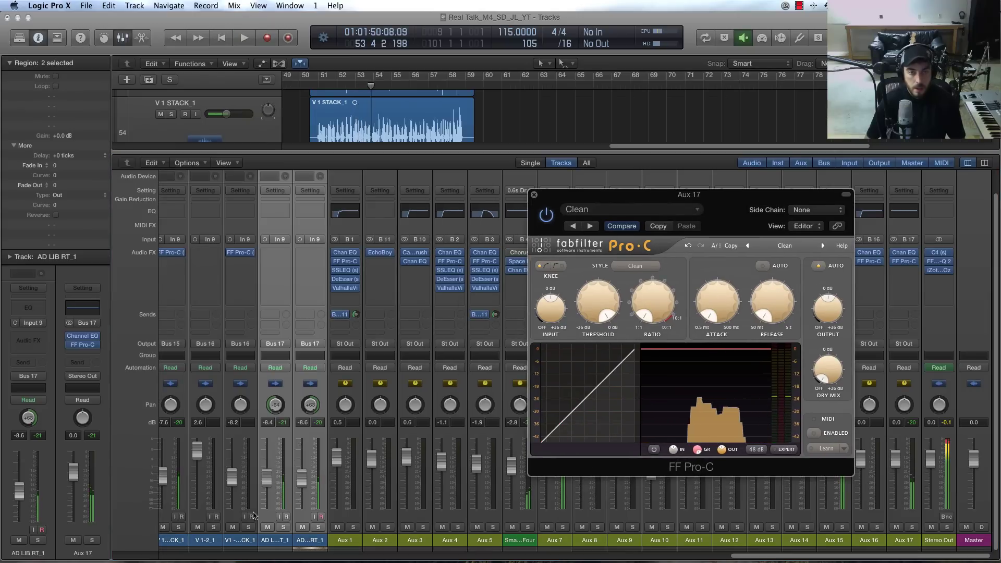
Raise the left and right ad lib faders together to about 0.4 and 0.2 dB while auditioning them
{"action": "left_click_drag", "start_coordinate": [267, 480], "coordinate": [267, 465]}
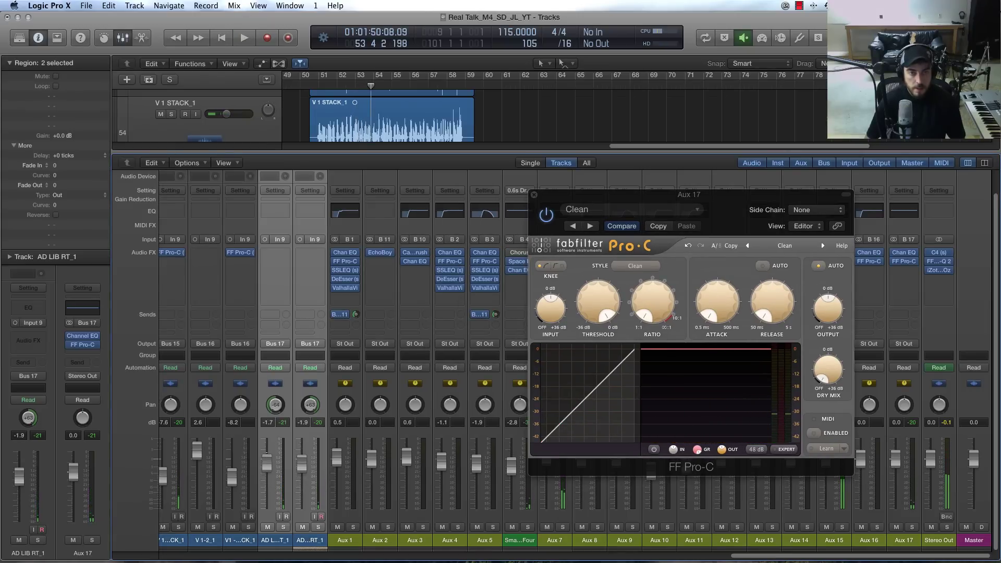
{"action": "key", "text": "space"}
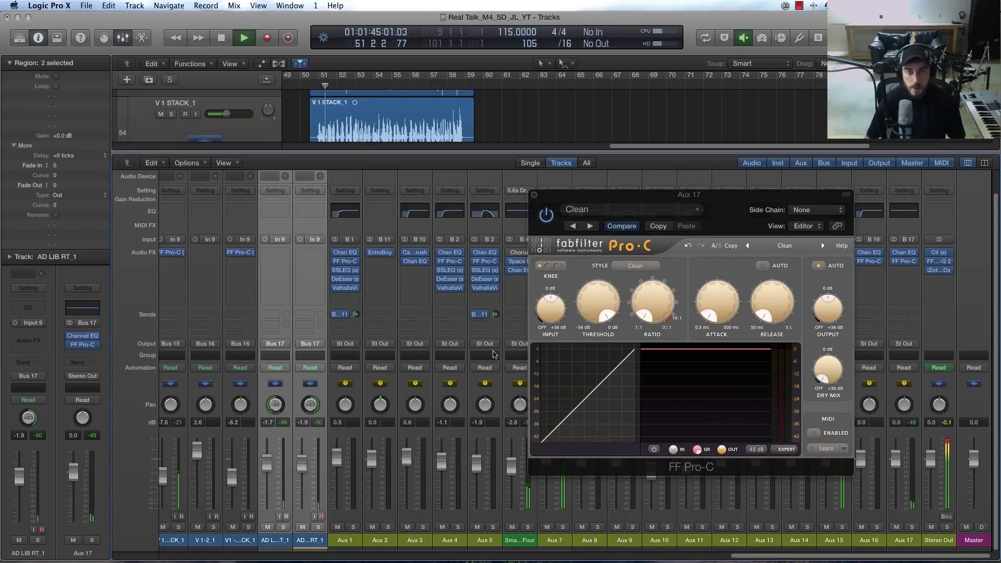
{"action": "left_click_drag", "start_coordinate": [263, 466], "coordinate": [264, 458]}
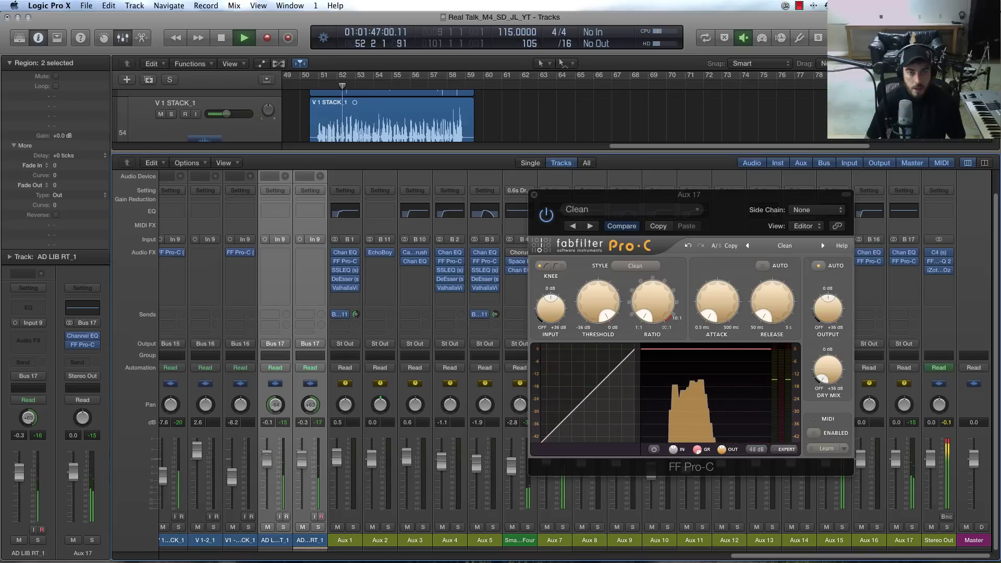
{"action": "key", "text": "space"}
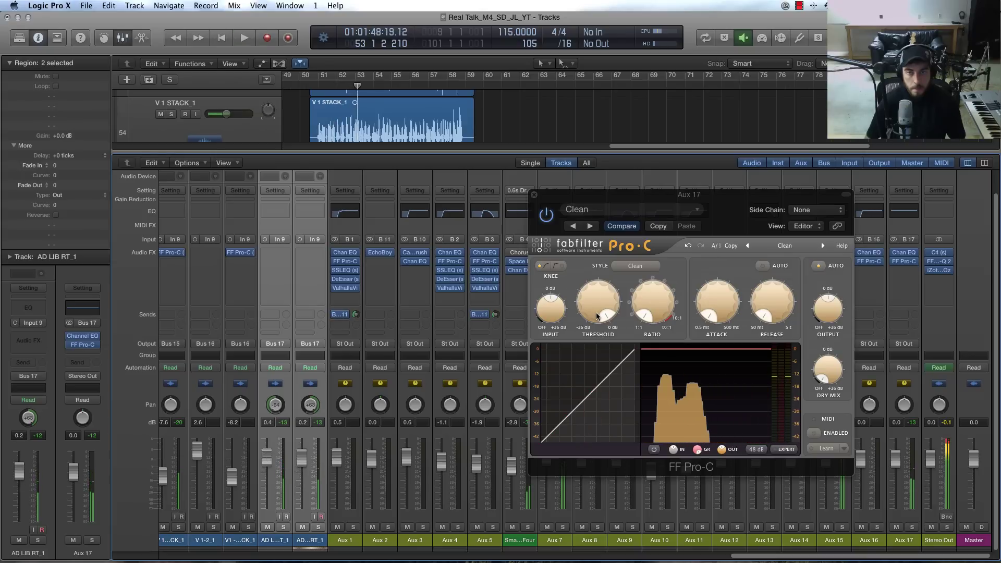
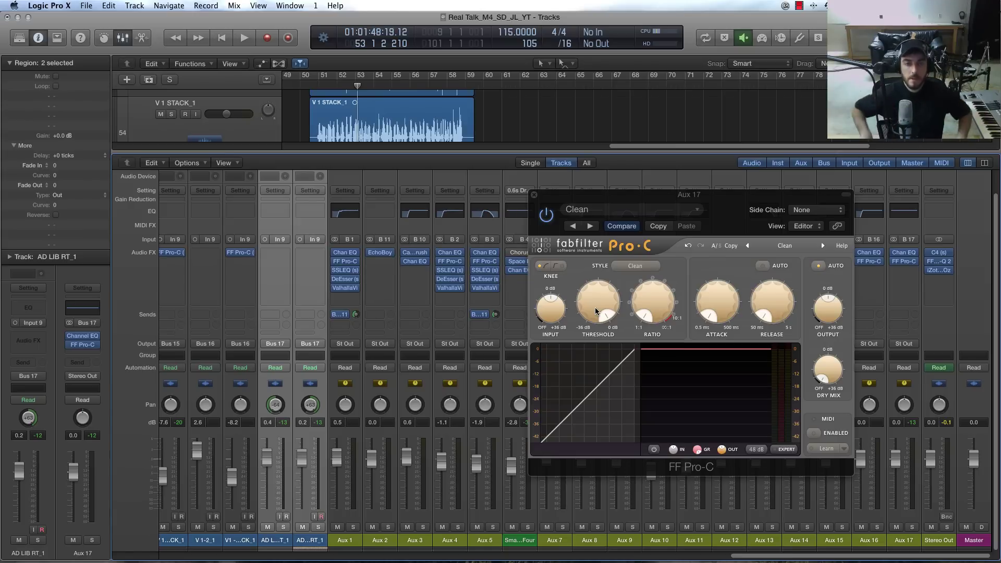
During playback, set Pro-C's threshold to about -25 dB, raise the ratio and set the release to about 178 ms
{"action": "left_click_drag", "start_coordinate": [595, 311], "coordinate": [596, 385]}
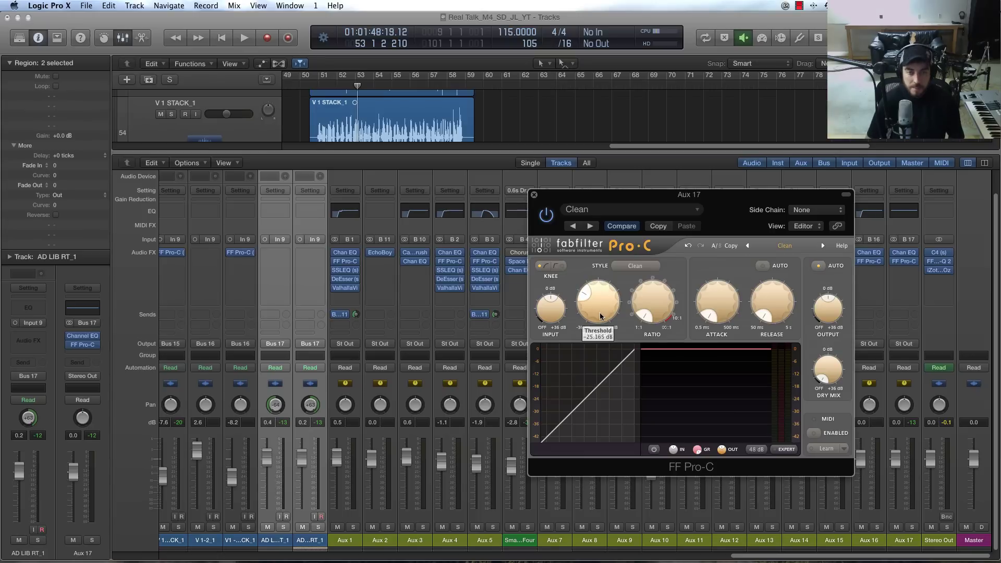
{"action": "key", "text": "space"}
{"action": "left_click_drag", "start_coordinate": [648, 302], "coordinate": [665, 218]}
{"action": "left_click_drag", "start_coordinate": [771, 310], "coordinate": [781, 259]}
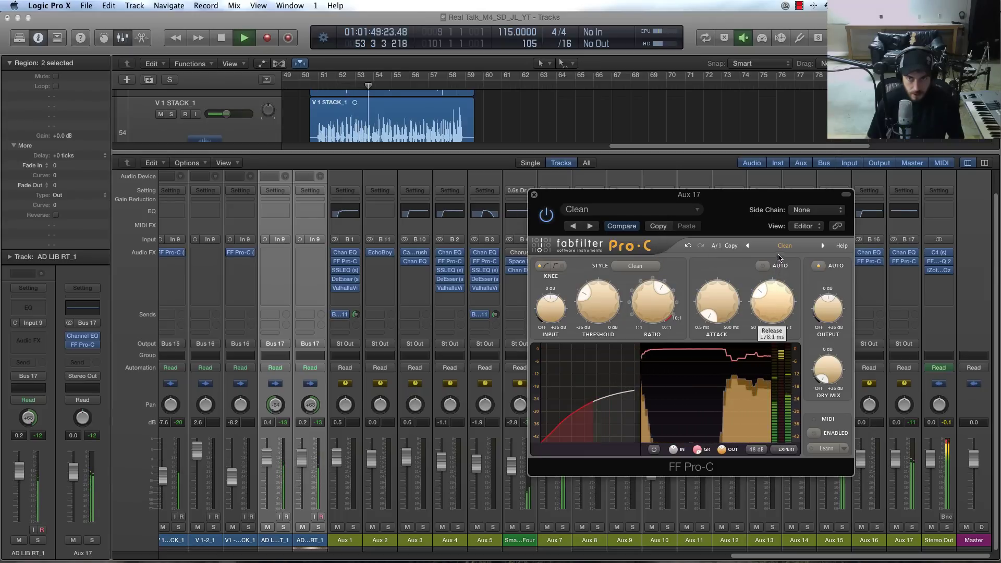
{"action": "left_click_drag", "start_coordinate": [589, 301], "coordinate": [609, 303]}
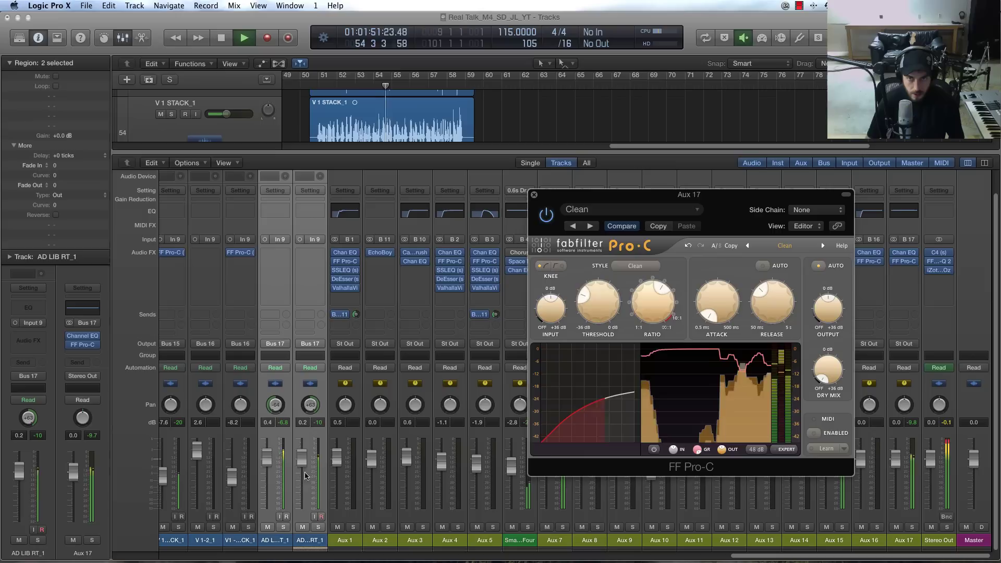
Lower both ad lib faders together to about -6 dB while auditioning them against the mix
{"action": "left_click_drag", "start_coordinate": [265, 463], "coordinate": [264, 469]}
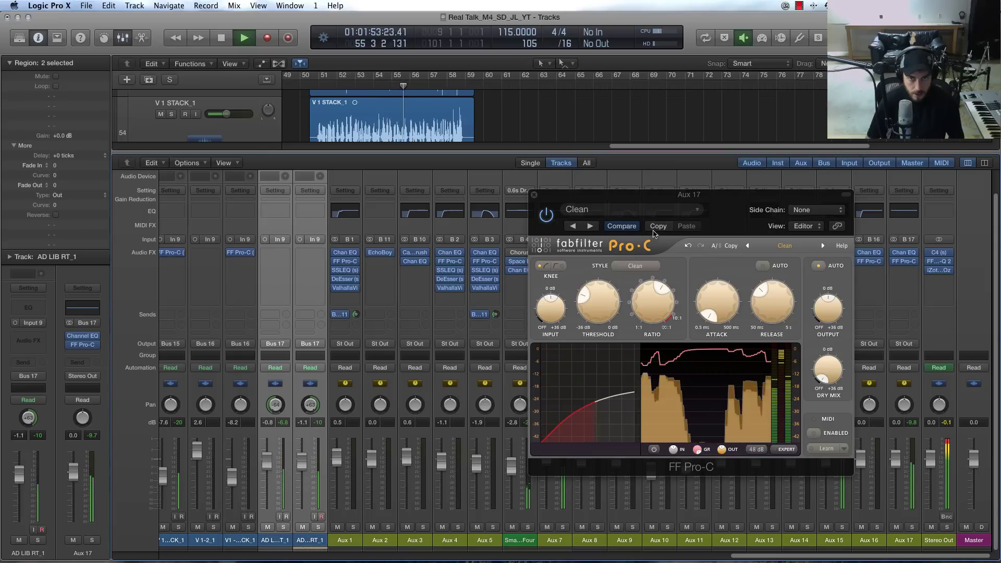
{"action": "key", "text": "space"}
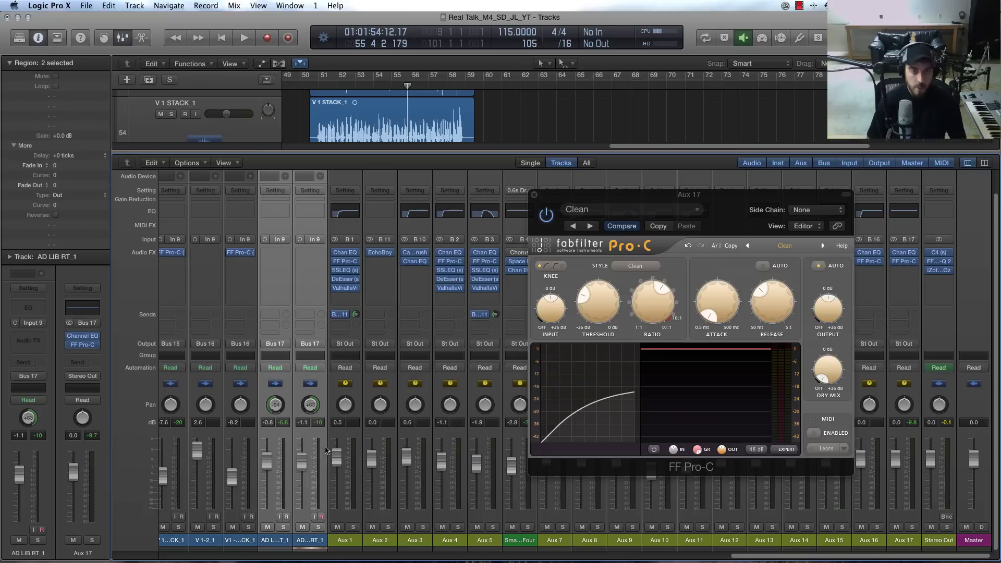
{"action": "left_click", "coordinate": [308, 506]}
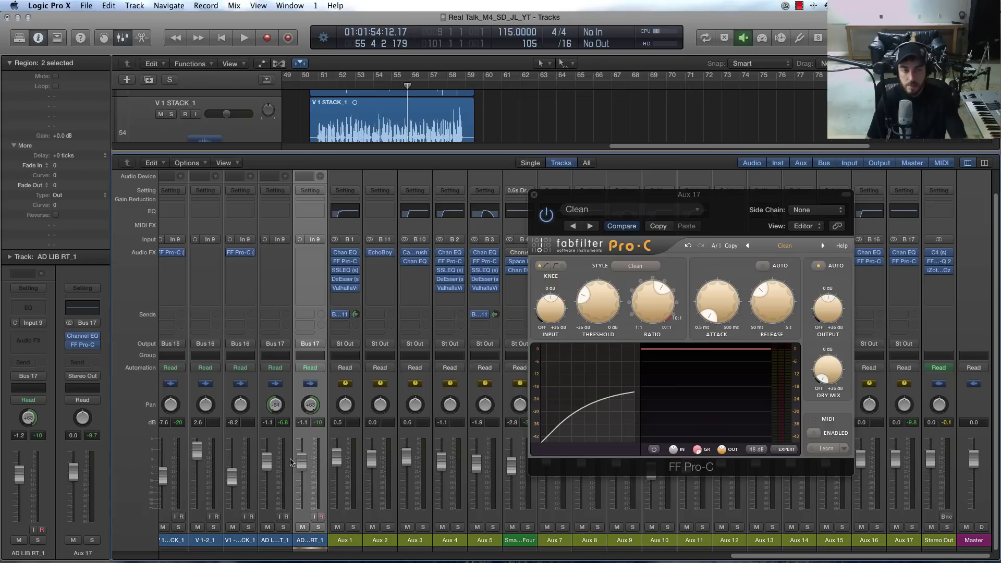
{"action": "left_click", "coordinate": [280, 545], "text": "shift"}
{"action": "left_click_drag", "start_coordinate": [266, 460], "coordinate": [266, 466]}
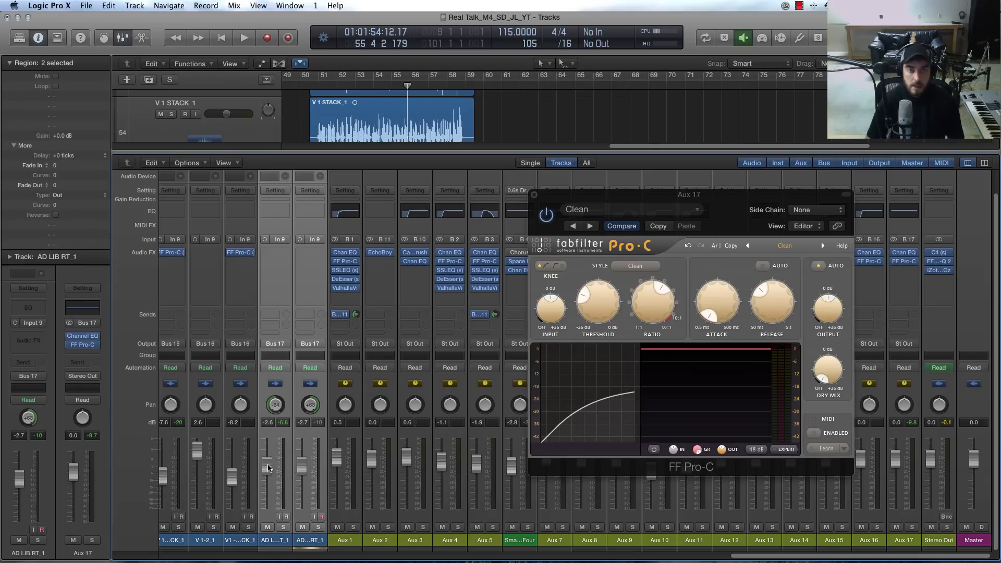
{"action": "key", "text": "space"}
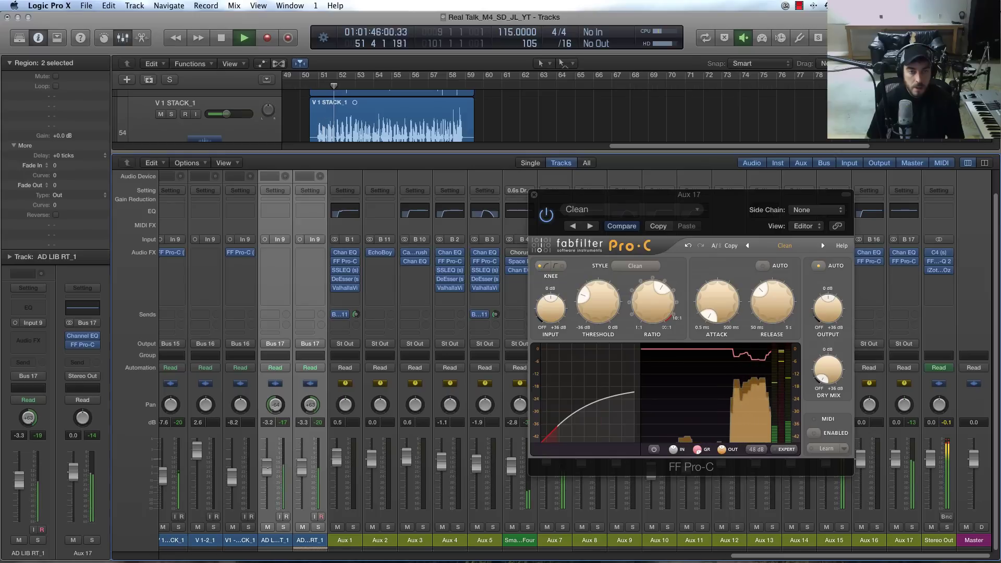
{"action": "left_click_drag", "start_coordinate": [268, 469], "coordinate": [266, 478]}
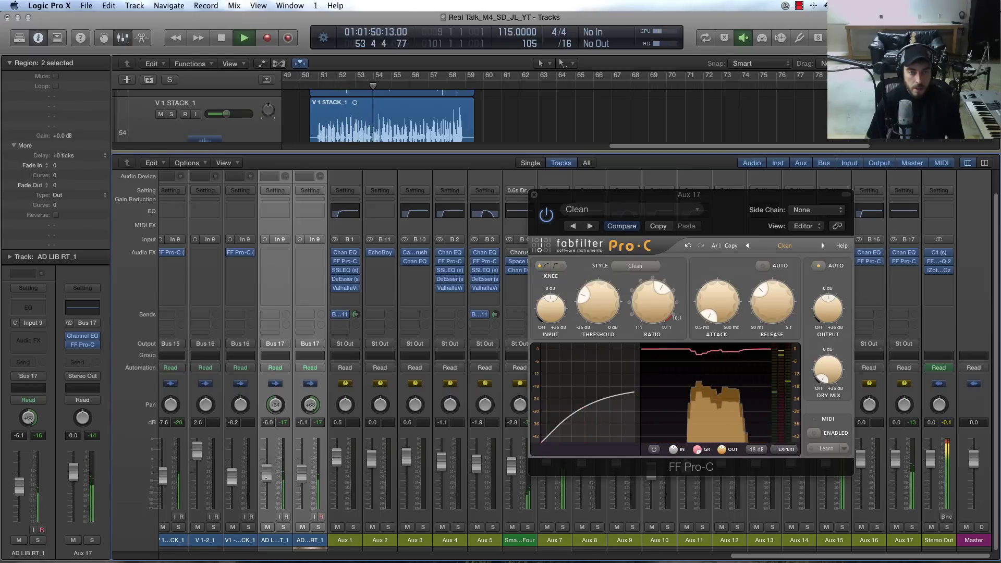
Close the Pro-C window, stop playback and place the playhead at bar 58 in the full arrangement view
{"action": "left_click", "coordinate": [534, 196]}
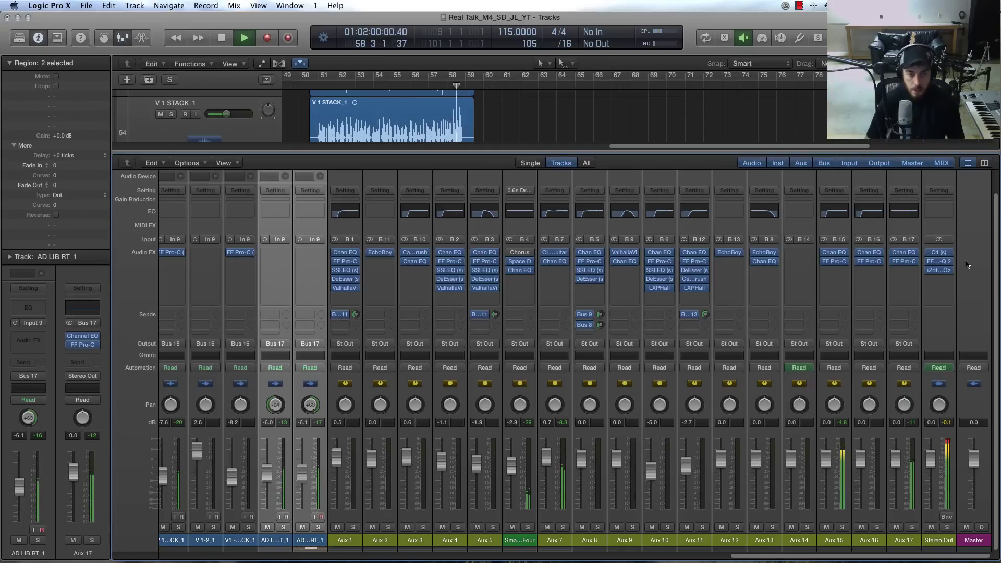
{"action": "key", "text": "space"}
{"action": "key", "text": "x"}
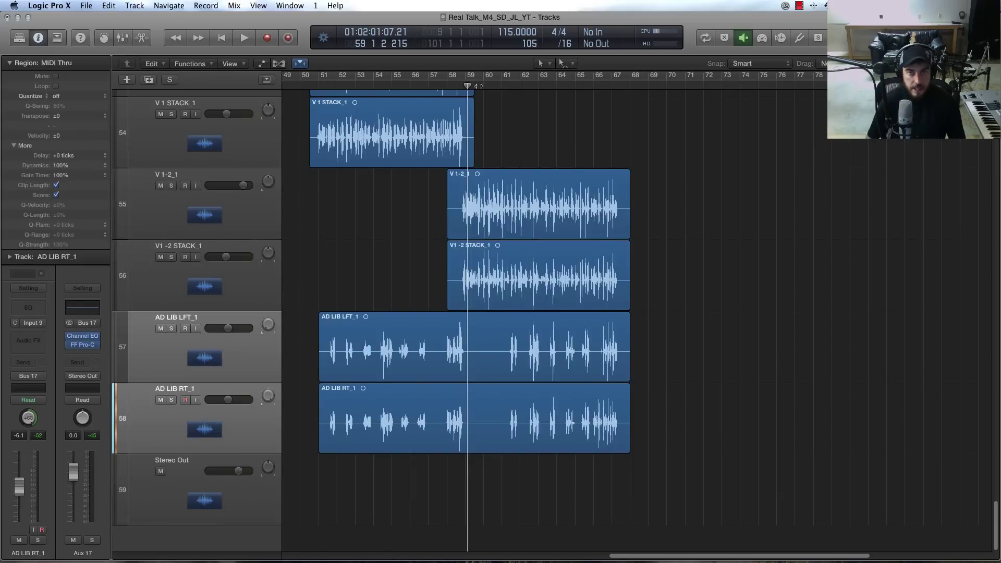
{"action": "left_click_drag", "start_coordinate": [478, 86], "coordinate": [454, 85]}
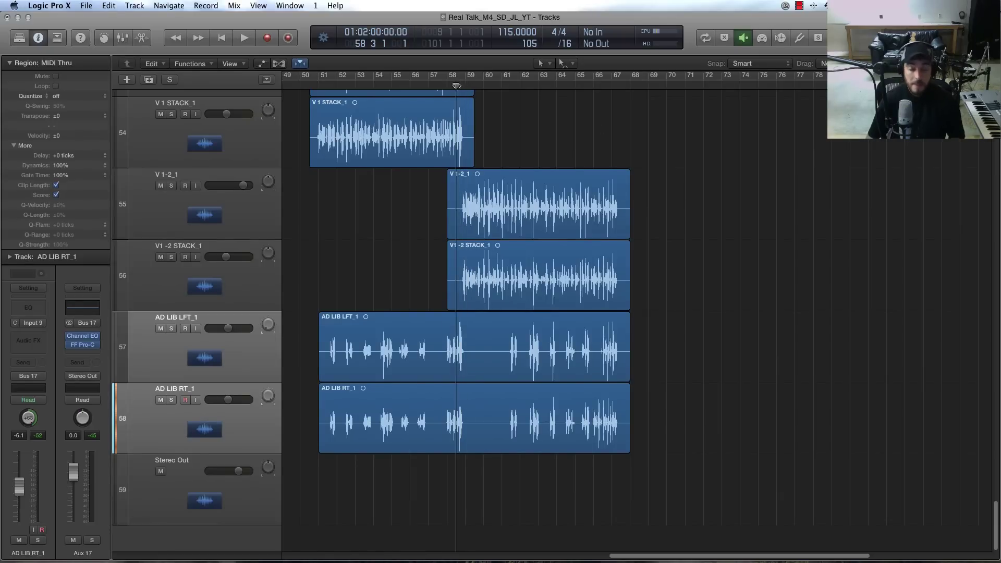
Select the V 1 lead vocal track and its region in the arrangement
{"action": "scroll", "coordinate": [207, 156], "scroll_direction": "up", "scroll_amount": 1}
{"action": "scroll", "coordinate": [207, 156], "scroll_direction": "up", "scroll_amount": 3}
{"action": "left_click", "coordinate": [221, 118]}
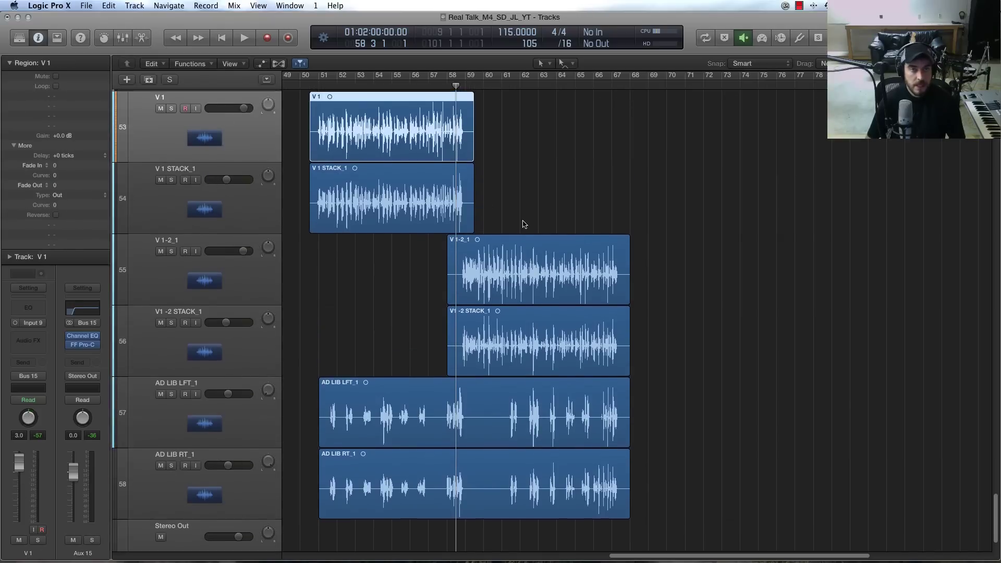
{"action": "scroll", "coordinate": [558, 235], "scroll_direction": "up", "scroll_amount": 5}
{"action": "scroll", "coordinate": [563, 237], "scroll_direction": "down", "scroll_amount": 5}
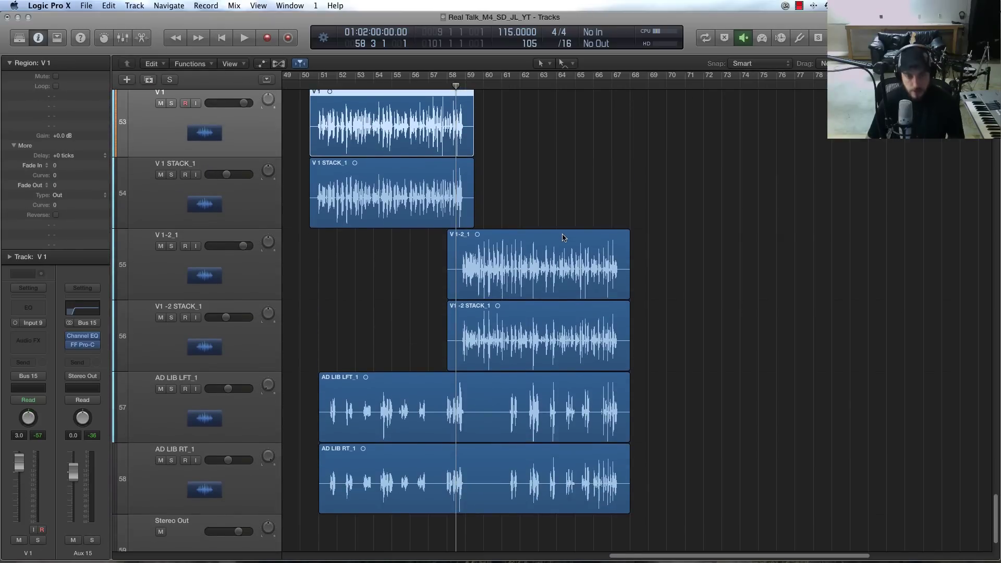
{"action": "key", "text": "s"}
{"action": "key", "text": "s"}
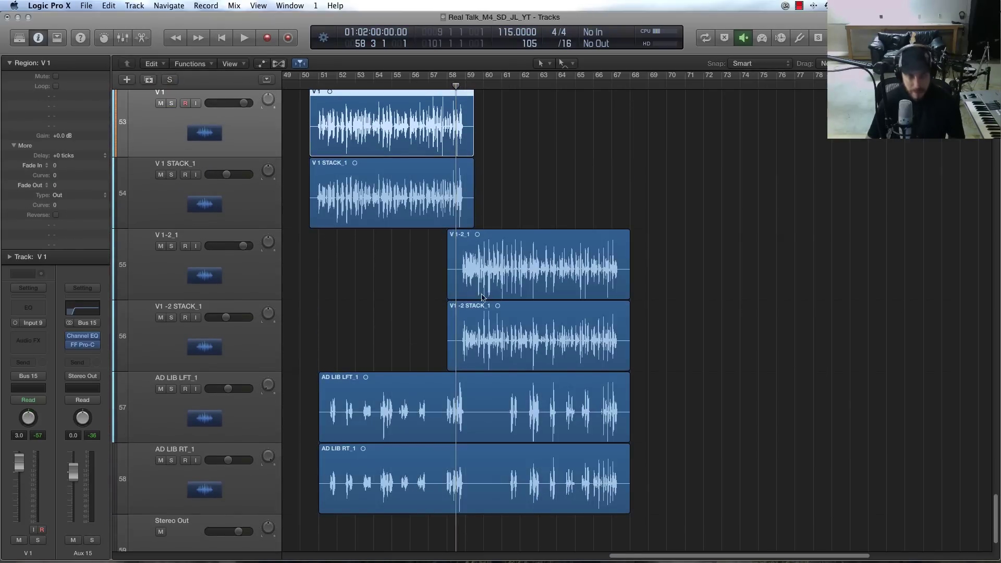
Show the mixer and insert a Linear Phase EQ after FF Pro-C on Aux 15
{"action": "key", "text": "x"}
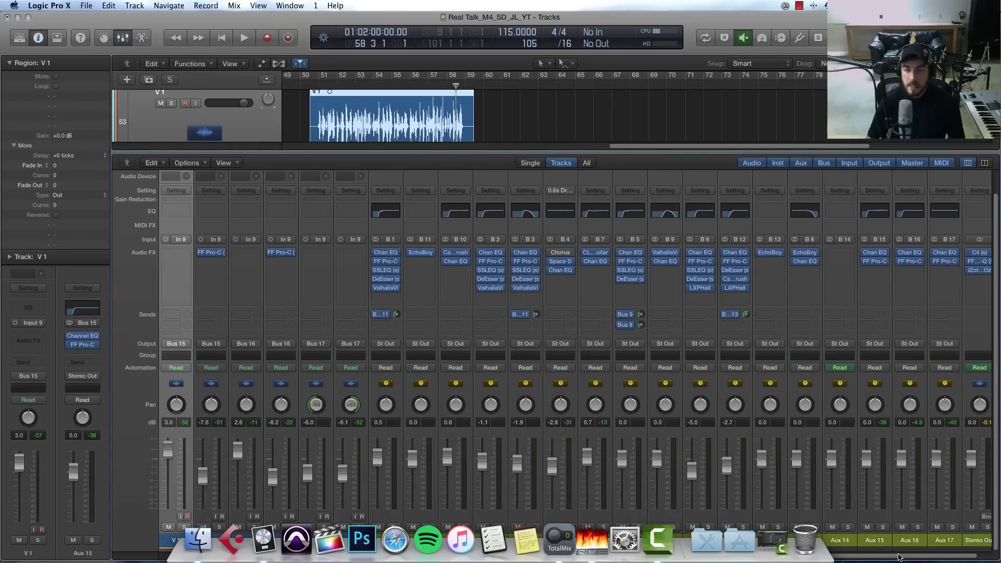
{"action": "scroll", "coordinate": [897, 557], "scroll_direction": "right", "scroll_amount": 2}
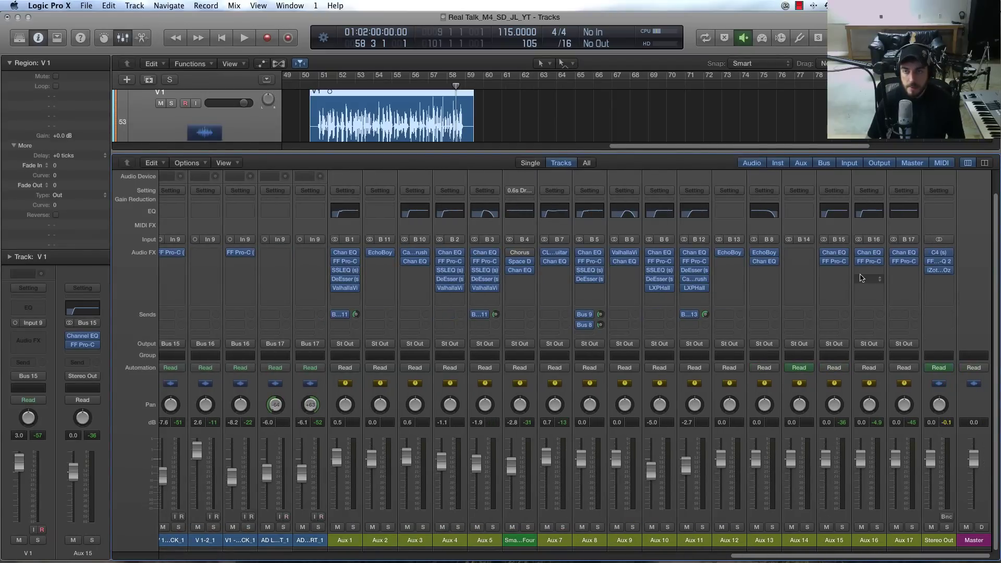
{"action": "left_click_drag", "start_coordinate": [782, 557], "coordinate": [999, 560]}
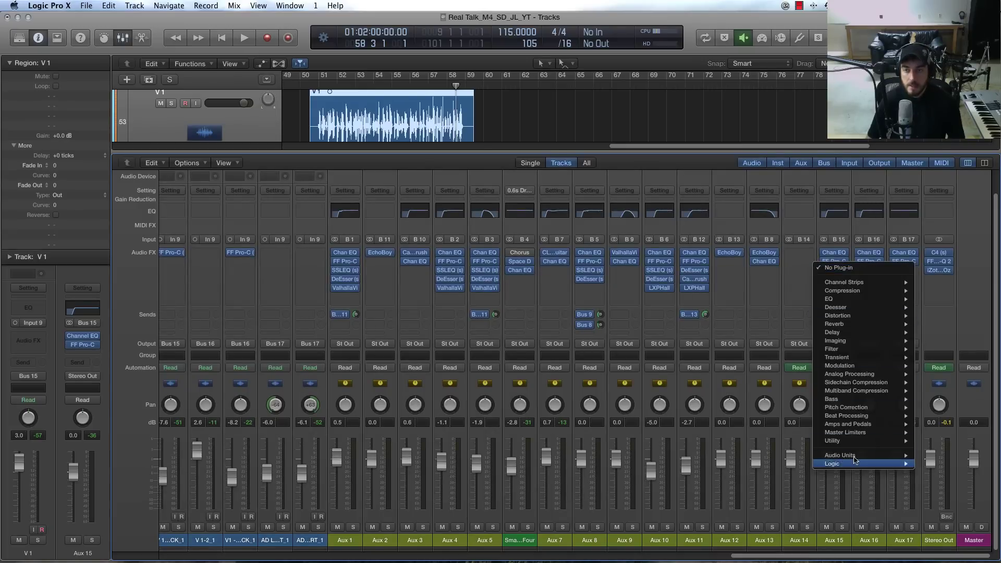
{"action": "mouse_move", "coordinate": [834, 299]}
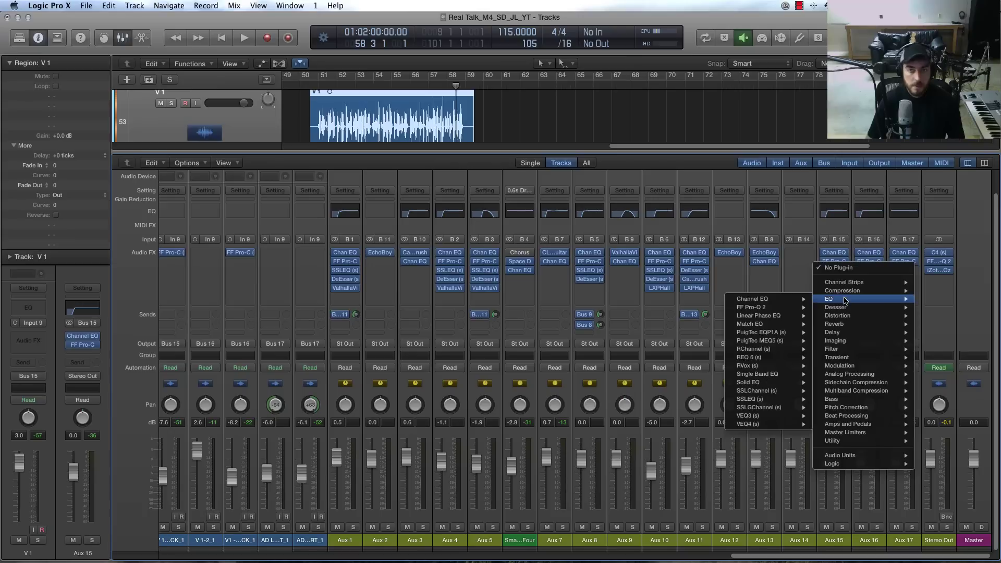
{"action": "mouse_move", "coordinate": [766, 316]}
{"action": "left_click", "coordinate": [711, 317]}
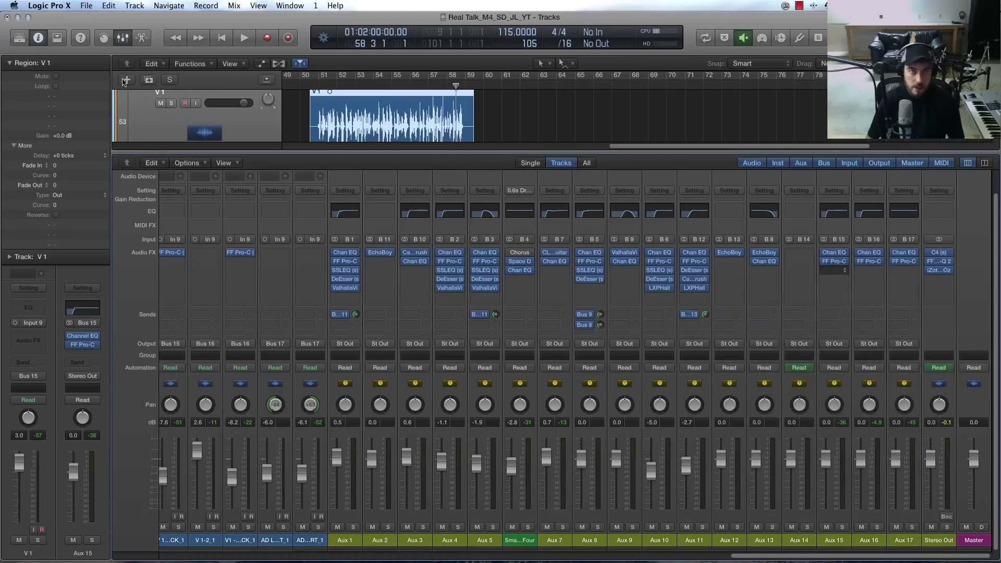
{"action": "left_click_drag", "start_coordinate": [132, 49], "coordinate": [253, 121]}
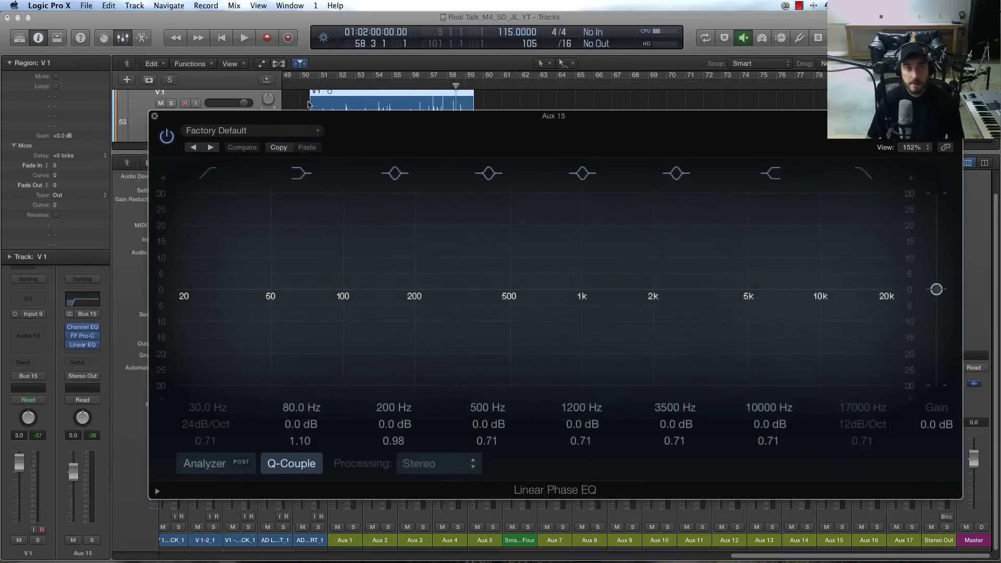
{"action": "left_click_drag", "start_coordinate": [314, 123], "coordinate": [234, 76]}
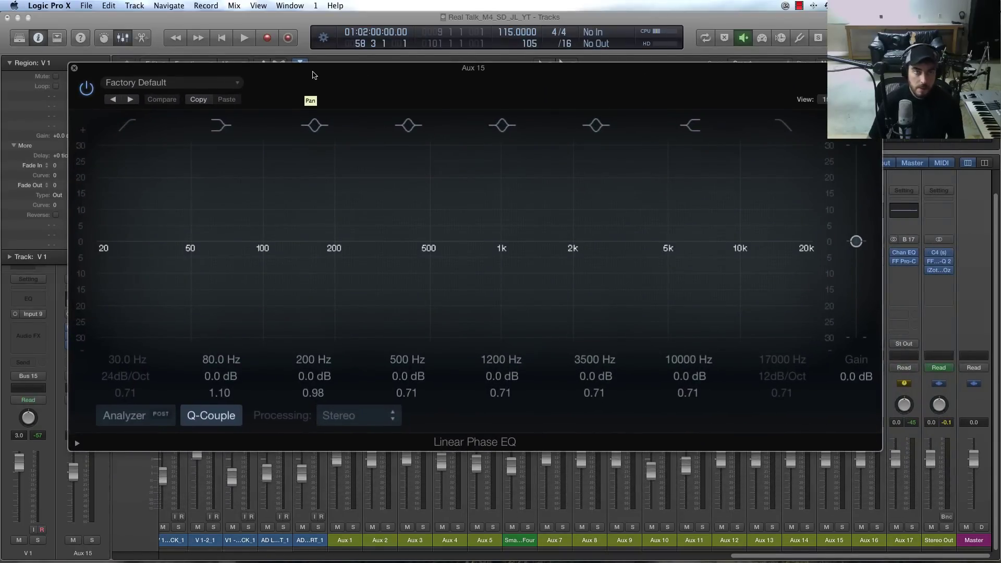
{"action": "left_click_drag", "start_coordinate": [313, 75], "coordinate": [332, 88]}
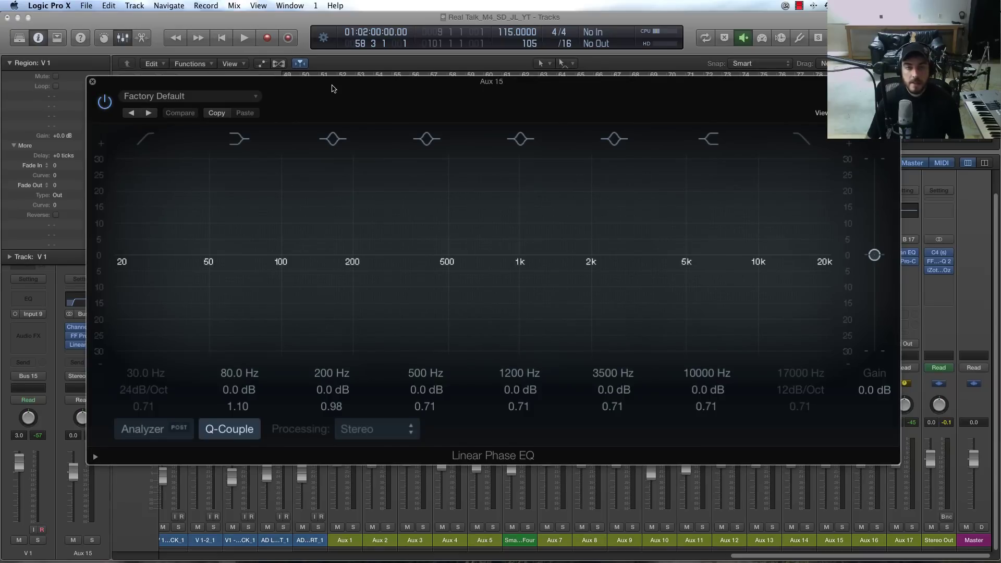
{"action": "mouse_move", "coordinate": [333, 88]}
{"action": "left_mouse_down"}
{"action": "mouse_move", "coordinate": [339, 104]}
{"action": "mouse_move", "coordinate": [336, 94]}
{"action": "left_mouse_up"}
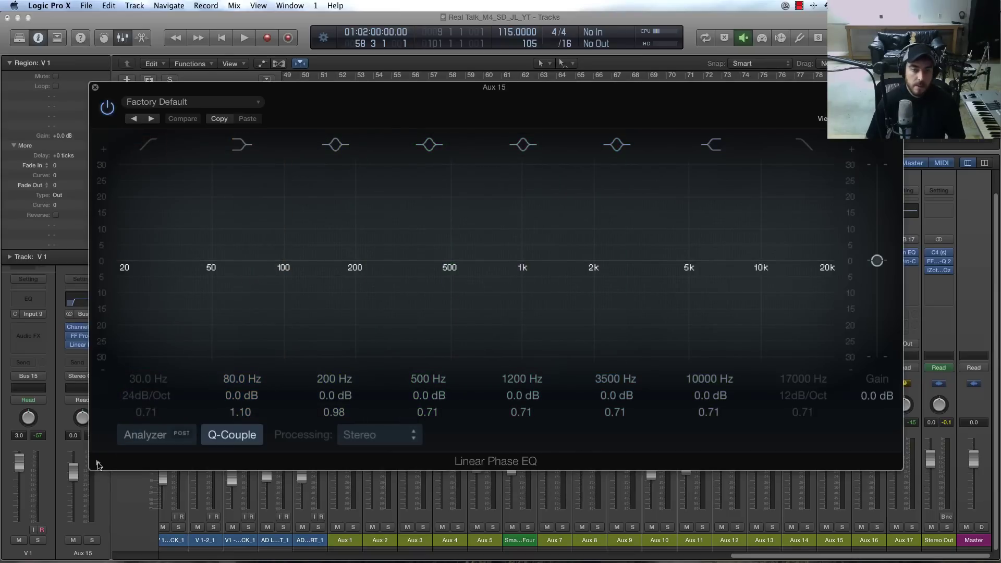
{"action": "left_click_drag", "start_coordinate": [524, 90], "coordinate": [536, 108]}
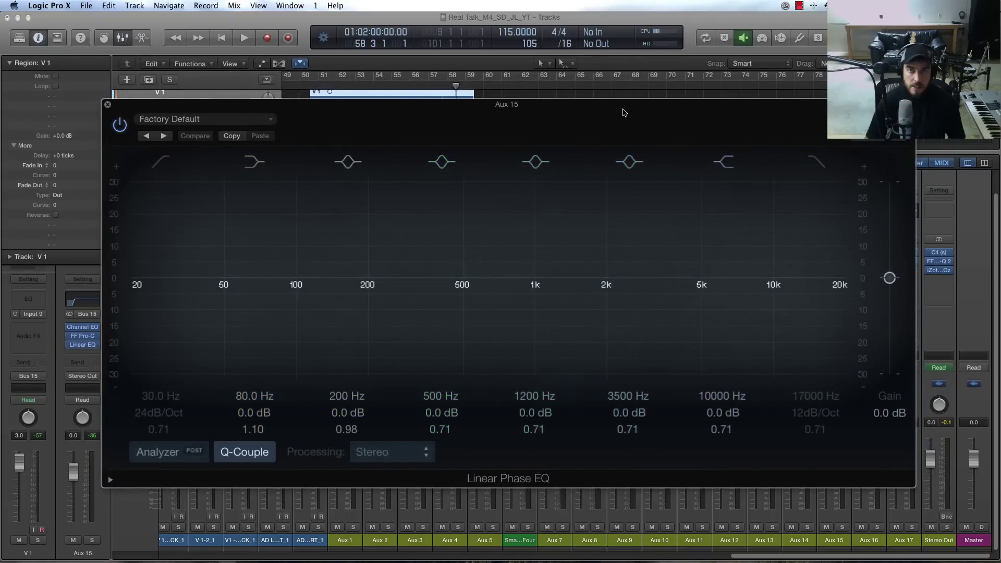
{"action": "left_click_drag", "start_coordinate": [624, 113], "coordinate": [620, 94]}
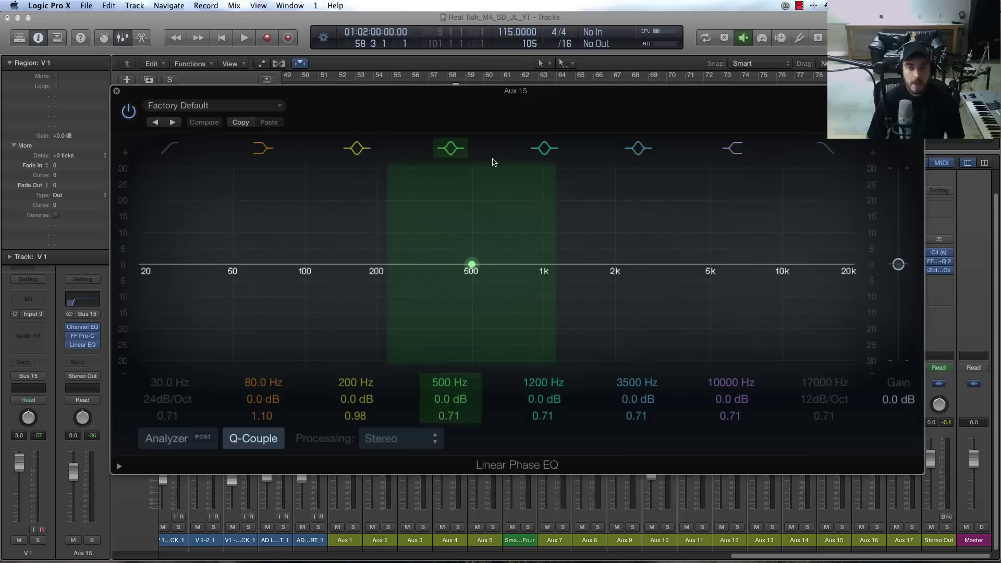
Play the vocals from bar 58 with the EQ window closed, and select the V 1-2_1 region for viewing in the mixer
{"action": "key", "text": "space"}
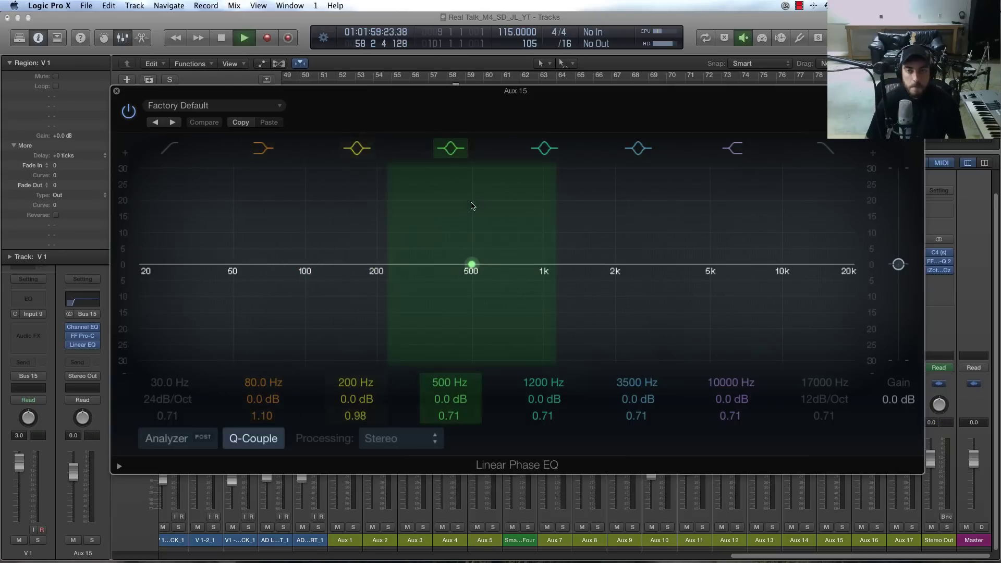
{"action": "left_click", "coordinate": [116, 91]}
{"action": "key", "text": "x"}
{"action": "scroll", "coordinate": [465, 154], "scroll_direction": "up", "scroll_amount": 3}
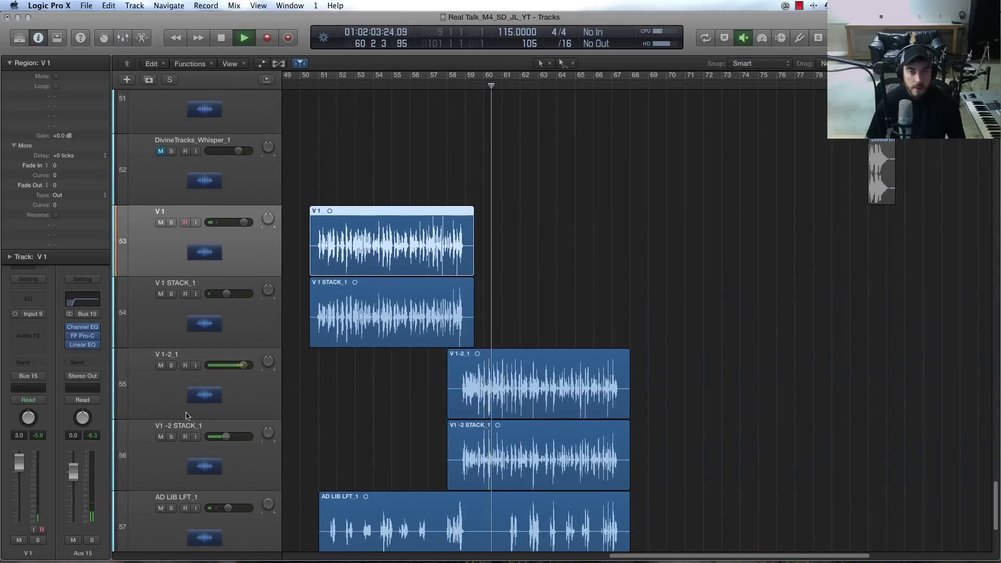
{"action": "left_click", "coordinate": [472, 356]}
{"action": "key", "text": "x"}
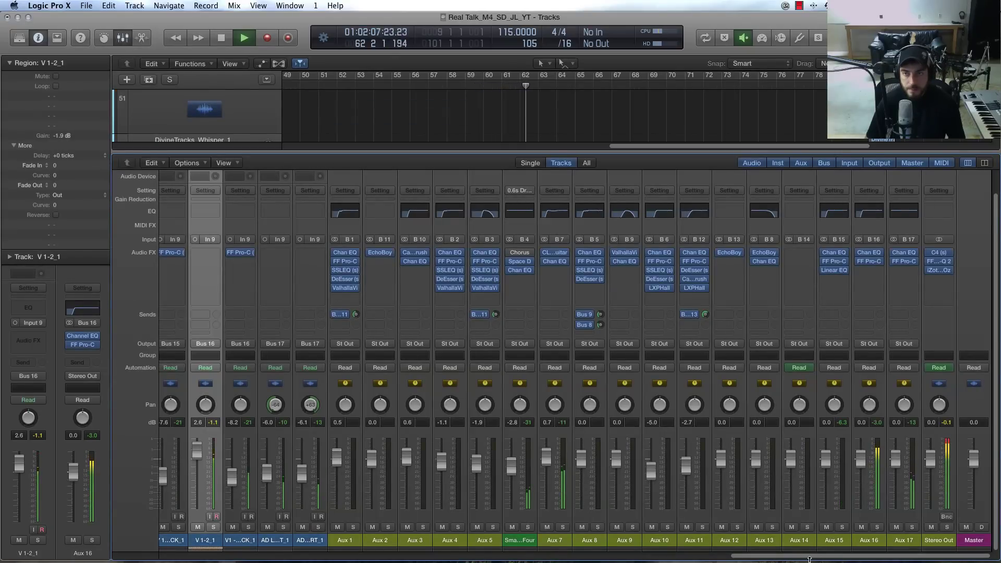
Restart playback from bar 51 and open the Linear Phase EQ on Aux 15
{"action": "key", "text": "x"}
{"action": "key", "text": "space"}
{"action": "left_click", "coordinate": [320, 90]}
{"action": "key", "text": "x"}
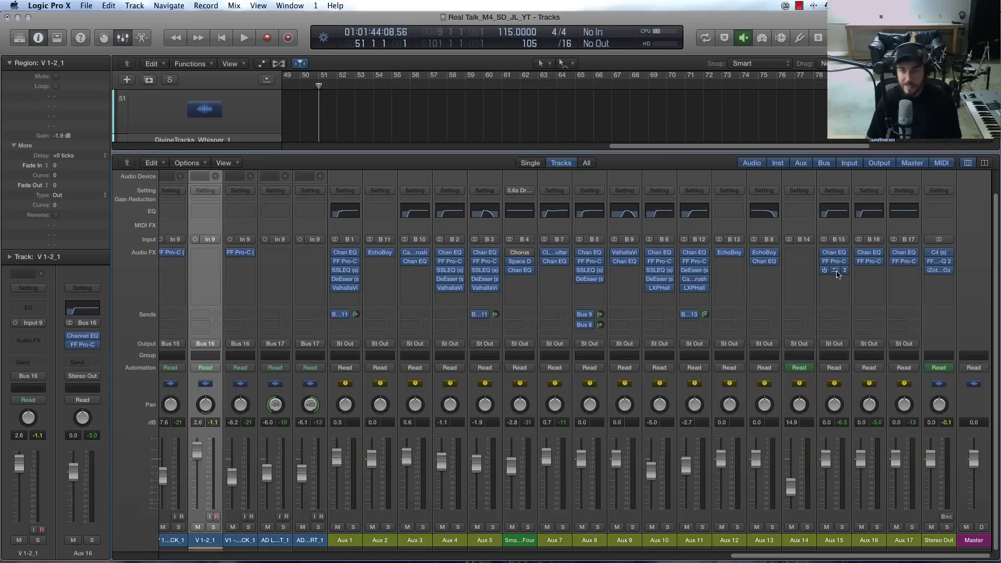
{"action": "left_click", "coordinate": [835, 271]}
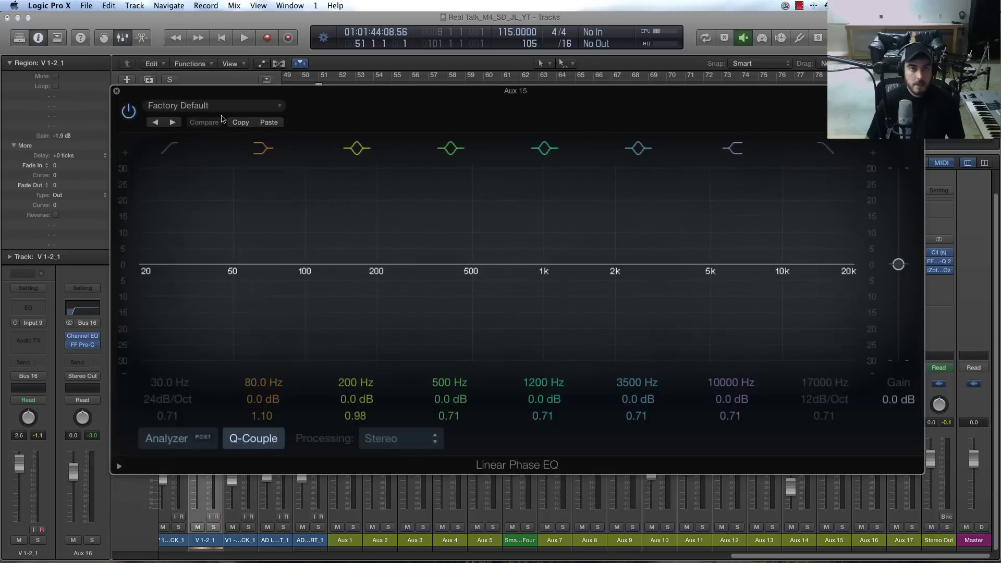
{"action": "key", "text": "space"}
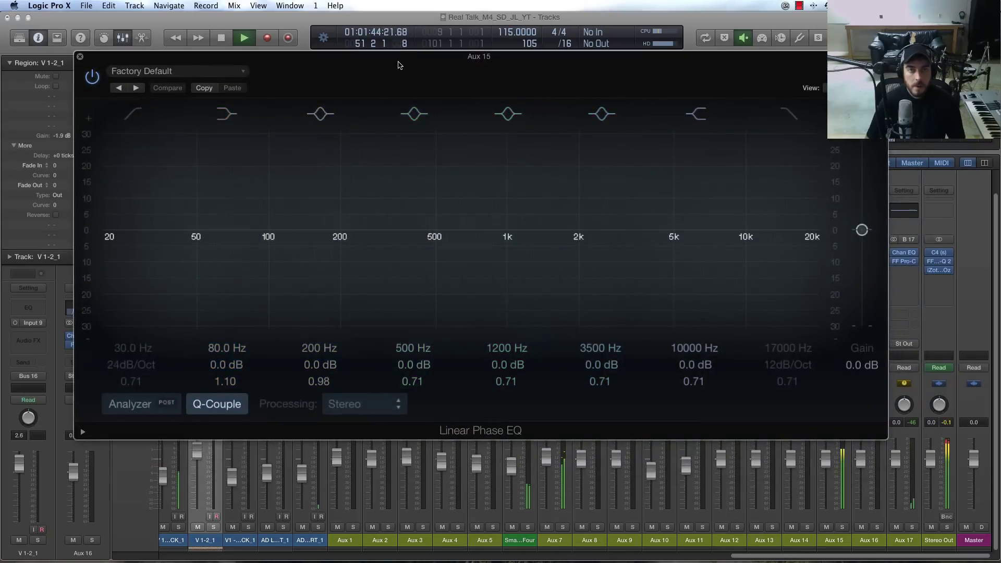
{"action": "left_click_drag", "start_coordinate": [402, 58], "coordinate": [401, 272]}
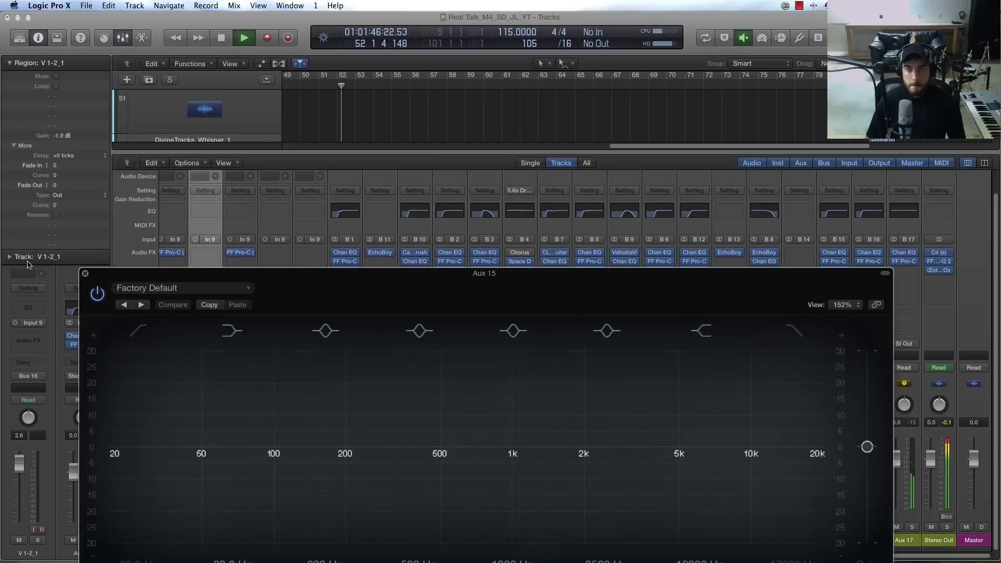
{"action": "key", "text": "c"}
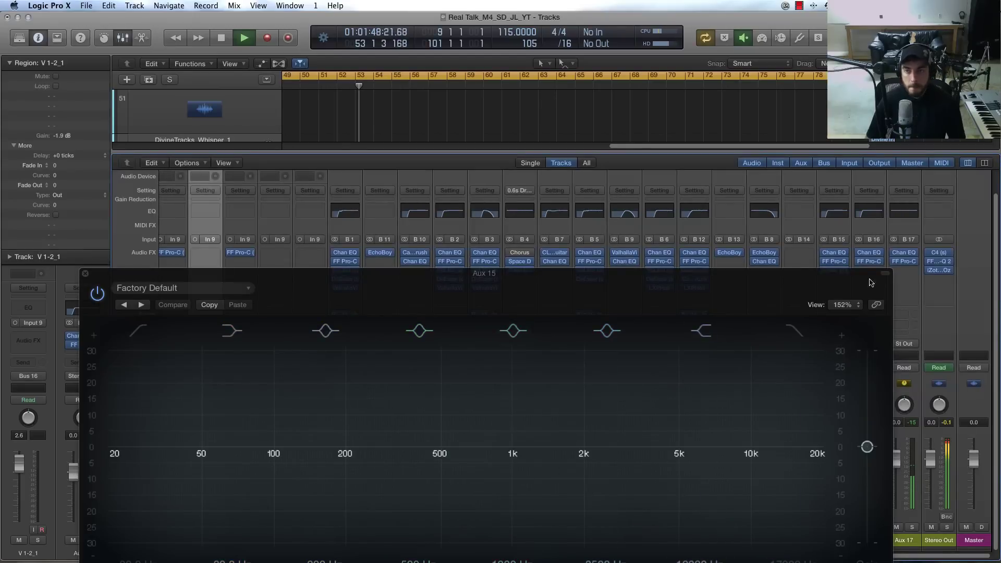
{"action": "left_click", "coordinate": [85, 273]}
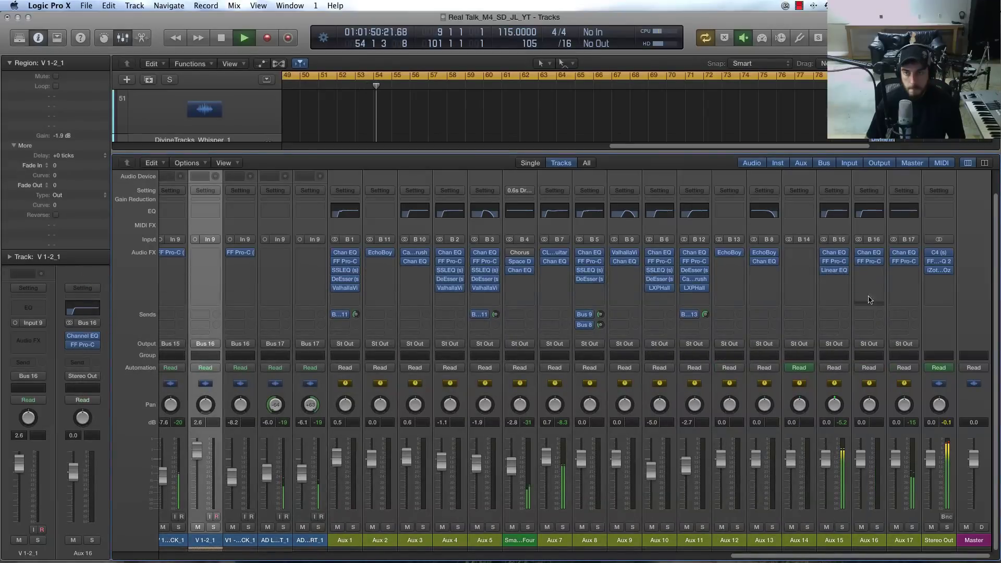
{"action": "left_click", "coordinate": [838, 271]}
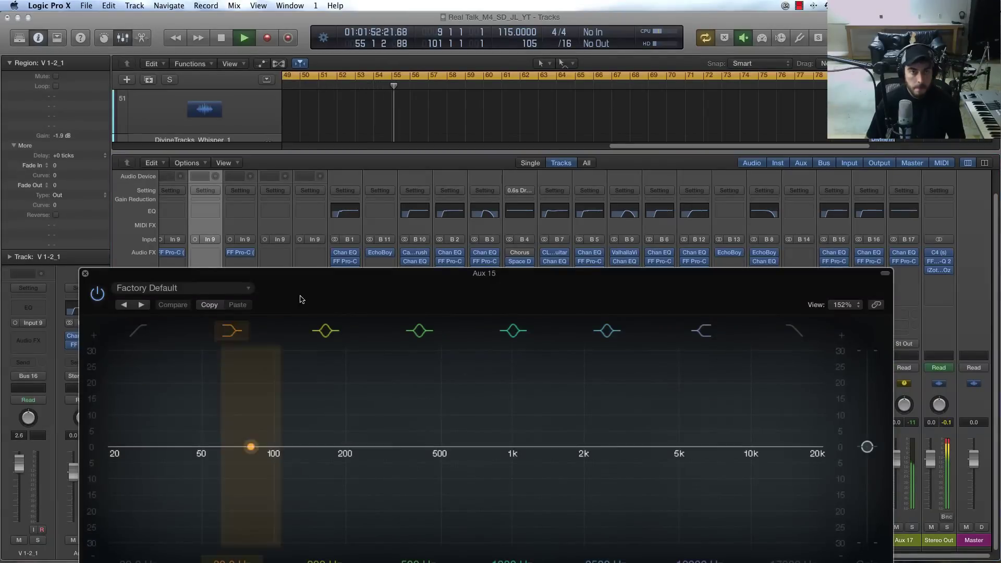
{"action": "left_click_drag", "start_coordinate": [306, 276], "coordinate": [351, 133]}
{"action": "key", "text": "c"}
Restart playback from bar 51 and turn on the Linear Phase EQ's analyzer in Pre mode
{"action": "key", "text": "space"}
{"action": "key", "text": "space"}
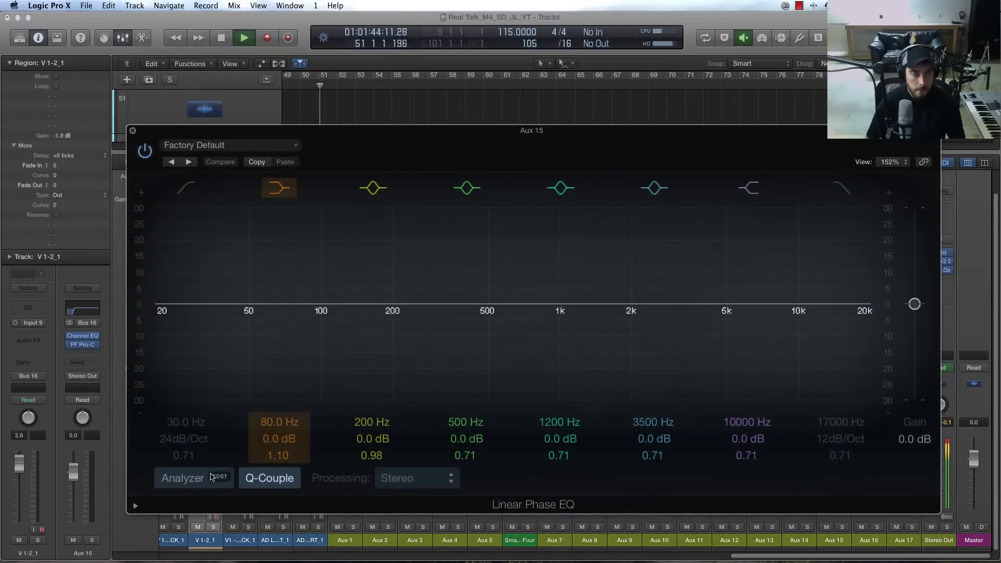
{"action": "left_click", "coordinate": [217, 477]}
{"action": "left_click", "coordinate": [183, 478]}
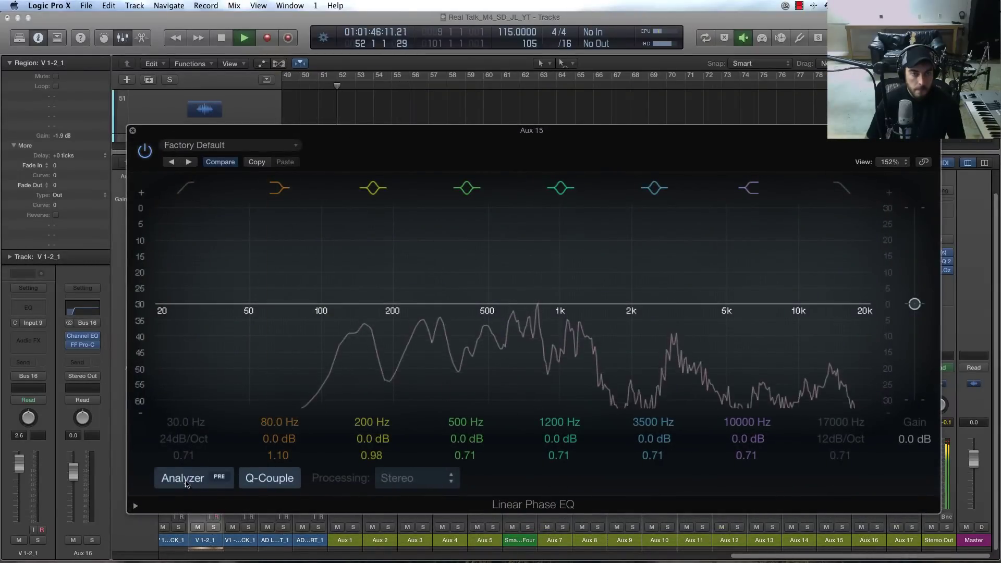
{"action": "left_click_drag", "start_coordinate": [322, 136], "coordinate": [323, 101]}
Enable the Linear Phase EQ's low cut band on Aux 15 at 86 Hz with a 48 dB/Oct slope
{"action": "left_click", "coordinate": [185, 153]}
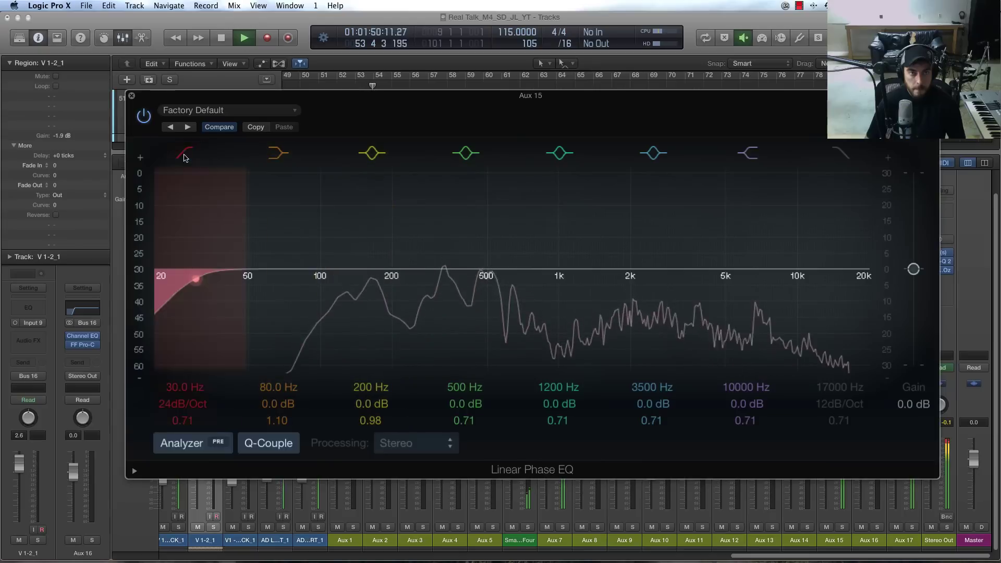
{"action": "left_click_drag", "start_coordinate": [242, 326], "coordinate": [348, 326]}
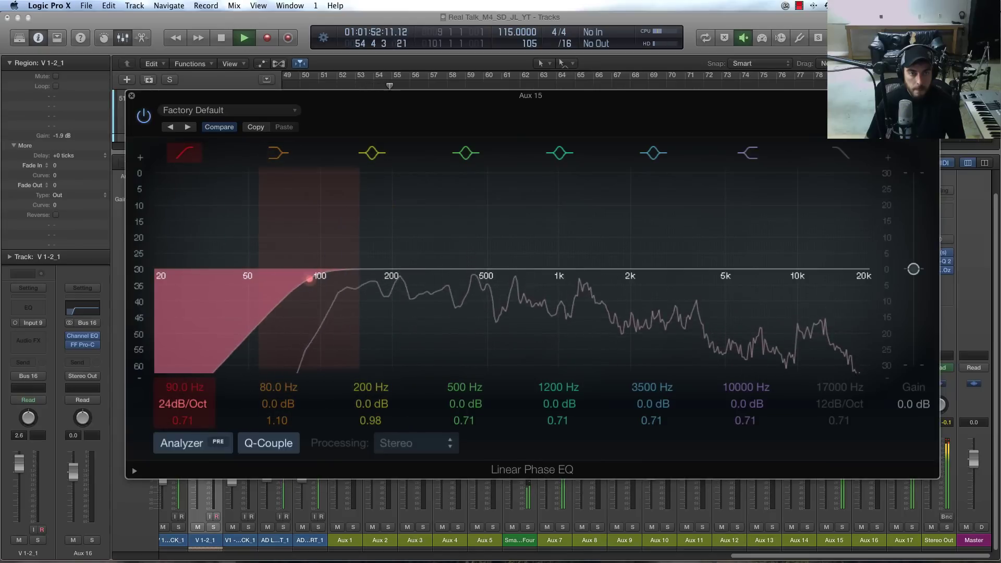
{"action": "left_click_drag", "start_coordinate": [183, 404], "coordinate": [183, 391]}
{"action": "mouse_move", "coordinate": [311, 344]}
{"action": "left_mouse_down"}
{"action": "mouse_move", "coordinate": [319, 344]}
{"action": "mouse_move", "coordinate": [306, 345]}
{"action": "left_mouse_up"}
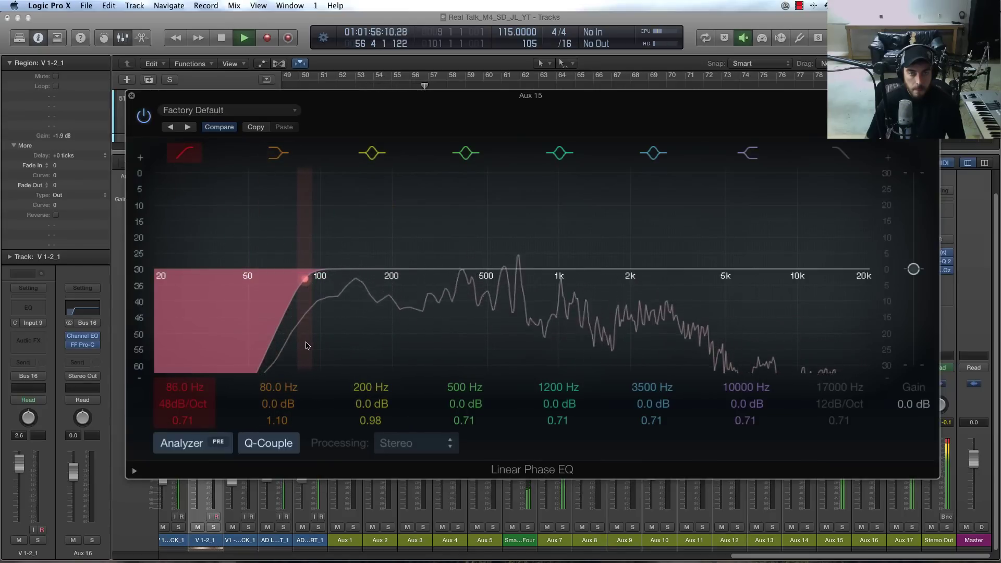
Replay the vocals from bar 51, stop, and enable the EQ's high cut band at 17000 Hz with a 12 dB/Oct slope
{"action": "key", "text": "space"}
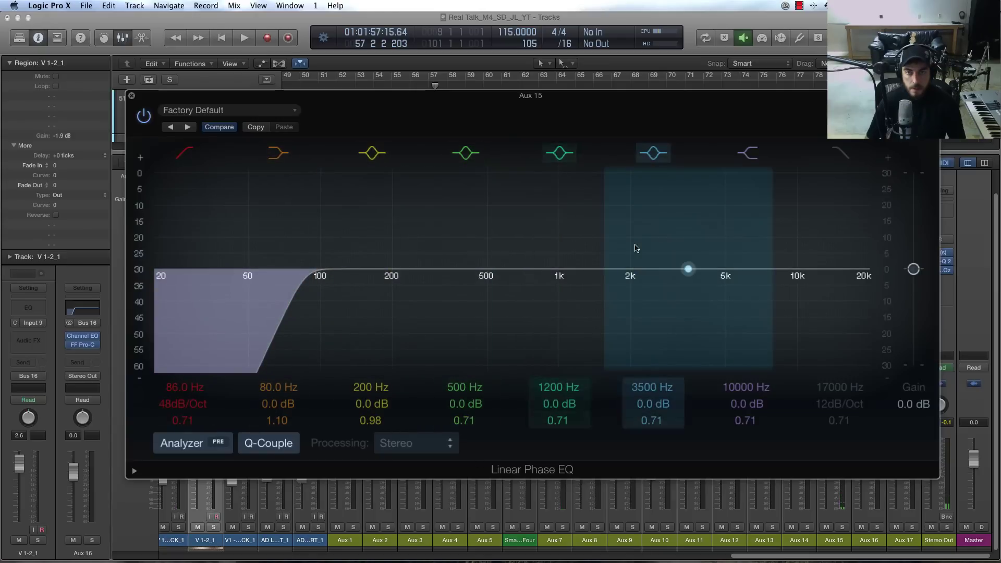
{"action": "key", "text": "space"}
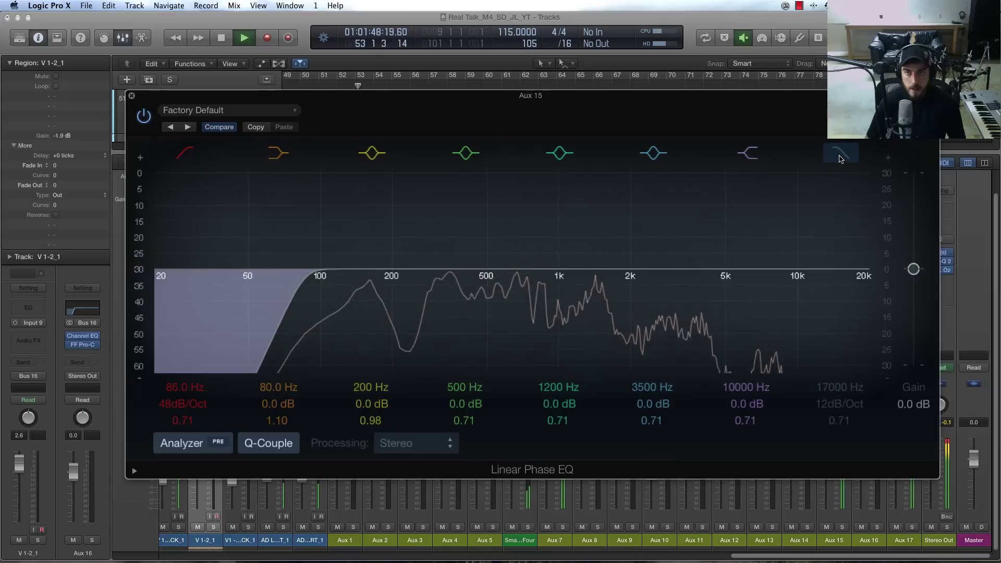
{"action": "key", "text": "space"}
{"action": "left_click", "coordinate": [839, 155]}
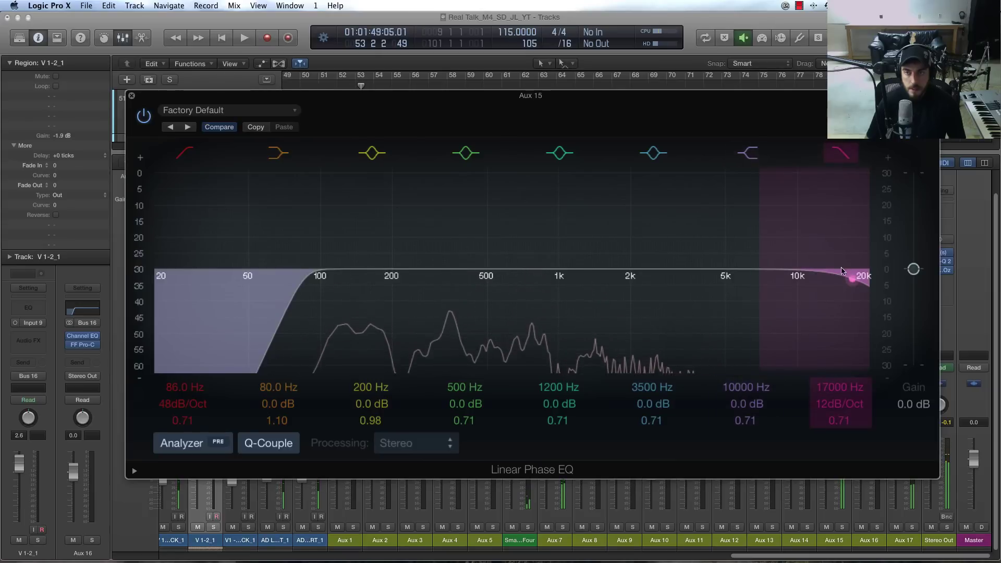
Move the Linear Phase EQ's high cut to 20000 Hz and boost the high shelf by 7.1 dB at 8100 Hz with Q 1.10
{"action": "left_click_drag", "start_coordinate": [841, 271], "coordinate": [869, 282]}
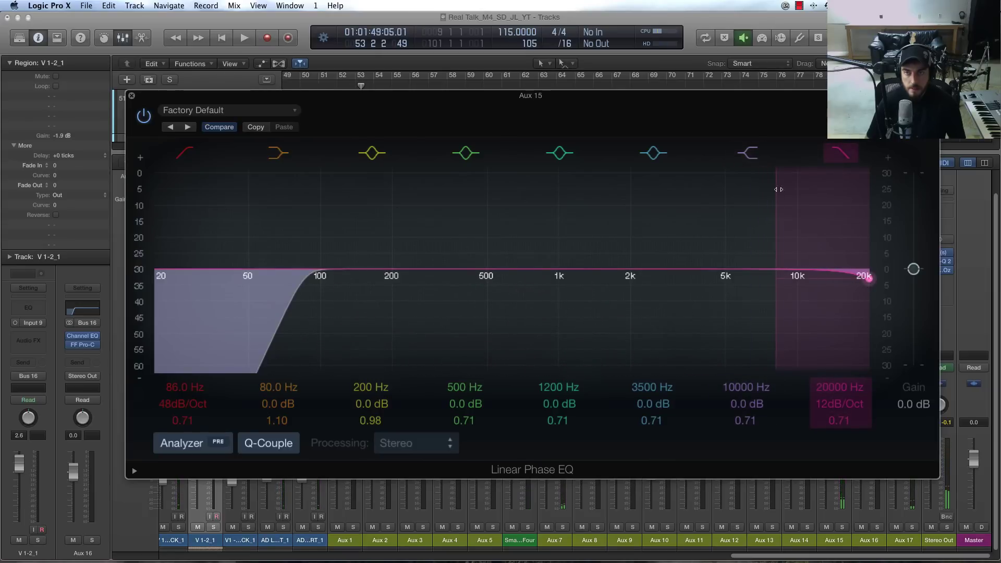
{"action": "mouse_move", "coordinate": [814, 238]}
{"action": "left_mouse_down"}
{"action": "mouse_move", "coordinate": [814, 226]}
{"action": "mouse_move", "coordinate": [757, 219]}
{"action": "mouse_move", "coordinate": [759, 210]}
{"action": "left_mouse_up"}
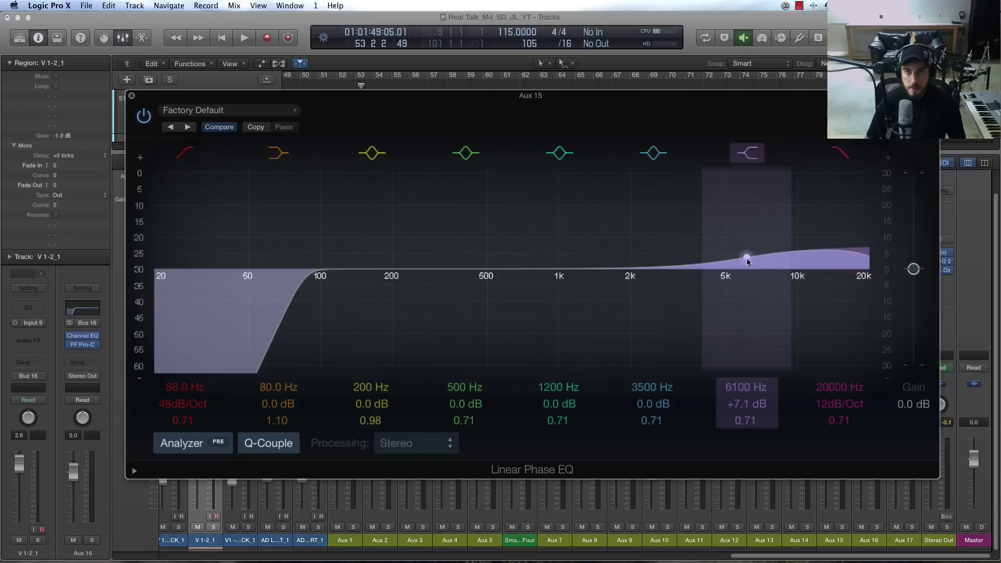
{"action": "mouse_move", "coordinate": [793, 252]}
{"action": "left_mouse_down"}
{"action": "mouse_move", "coordinate": [757, 257]}
{"action": "mouse_move", "coordinate": [774, 256]}
{"action": "left_mouse_up"}
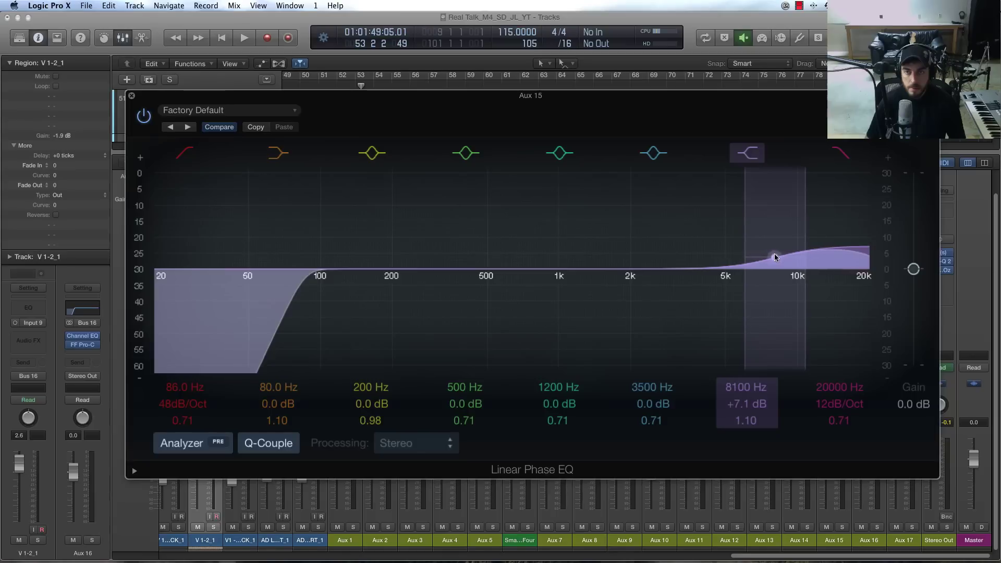
Reshape the EQ's high cut band to 12200 Hz with a 24 dB/Oct slope and a Q of 0.10
{"action": "left_click_drag", "start_coordinate": [869, 282], "coordinate": [869, 330]}
{"action": "mouse_move", "coordinate": [867, 282]}
{"action": "left_mouse_down"}
{"action": "mouse_move", "coordinate": [858, 305]}
{"action": "mouse_move", "coordinate": [869, 317]}
{"action": "left_mouse_up"}
{"action": "mouse_move", "coordinate": [821, 406]}
{"action": "left_mouse_down"}
{"action": "mouse_move", "coordinate": [821, 383]}
{"action": "mouse_move", "coordinate": [822, 409]}
{"action": "left_mouse_up"}
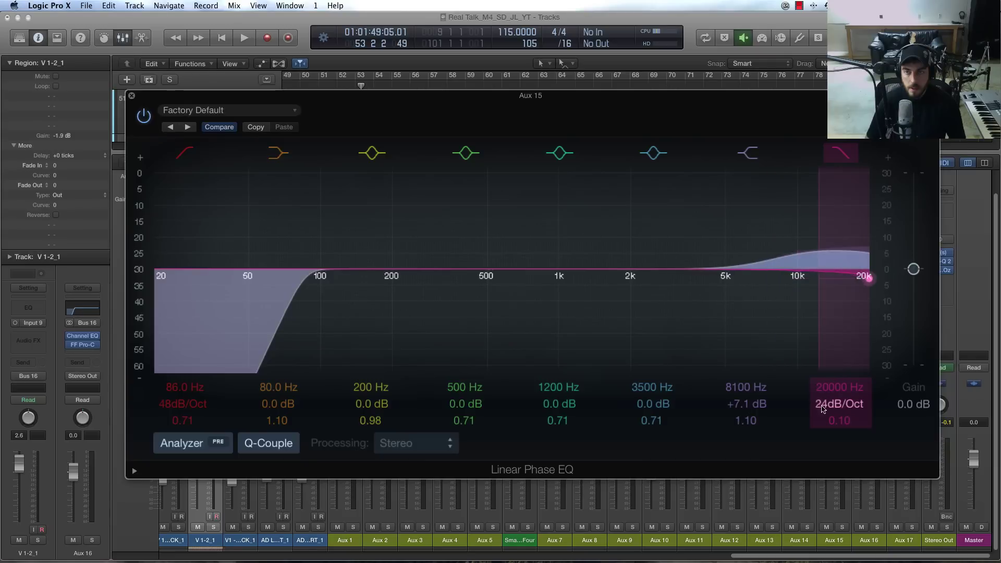
{"action": "mouse_move", "coordinate": [868, 293]}
{"action": "left_mouse_down"}
{"action": "mouse_move", "coordinate": [804, 318]}
{"action": "mouse_move", "coordinate": [813, 319]}
{"action": "left_mouse_up"}
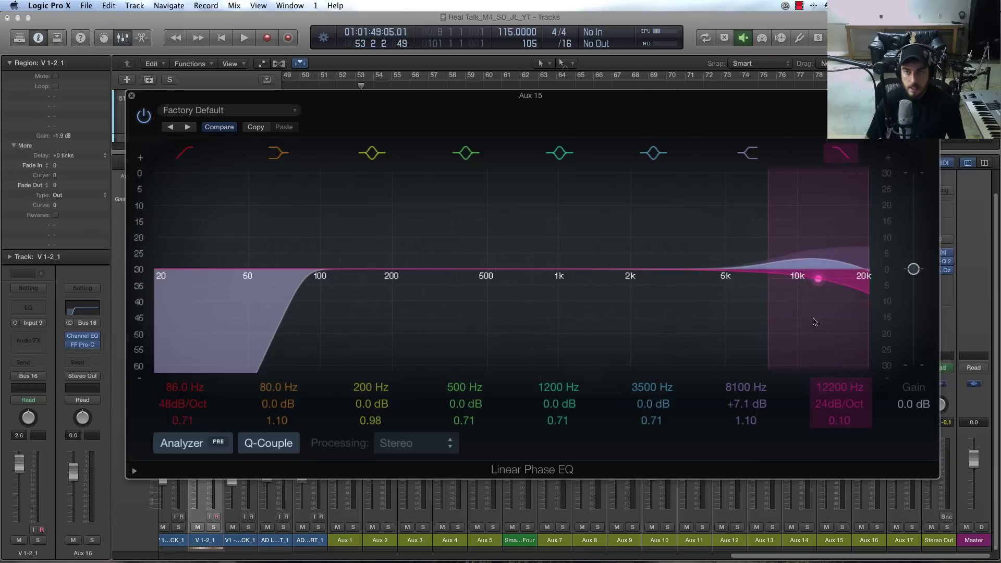
Set the 3500 Hz band to 0.3 dB and the high shelf to 6900 Hz at +11.8 dB, then audition the vocals
{"action": "left_click_drag", "start_coordinate": [687, 269], "coordinate": [690, 269]}
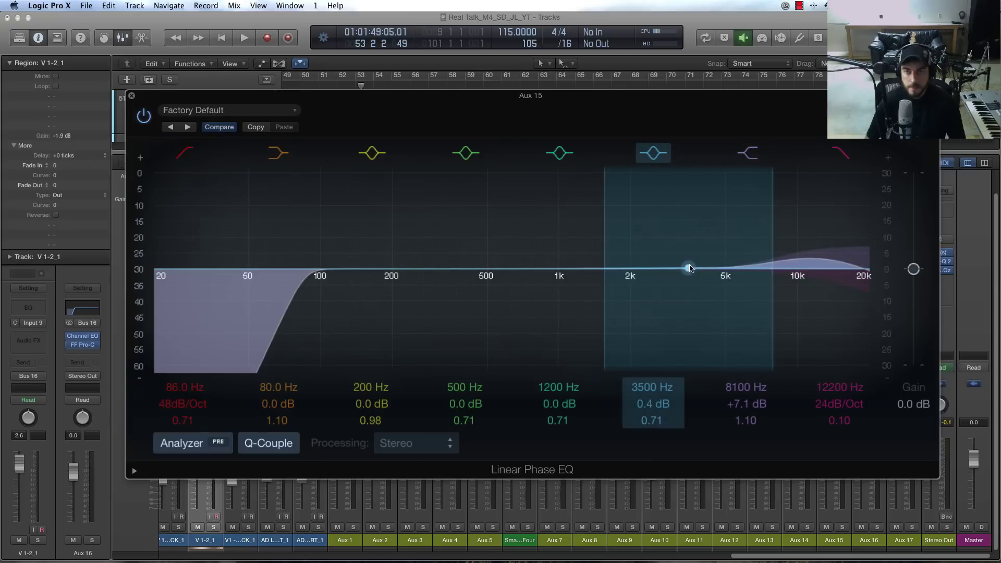
{"action": "mouse_move", "coordinate": [773, 257]}
{"action": "left_mouse_down"}
{"action": "mouse_move", "coordinate": [758, 219]}
{"action": "mouse_move", "coordinate": [757, 243]}
{"action": "left_mouse_up"}
{"action": "key", "text": "space"}
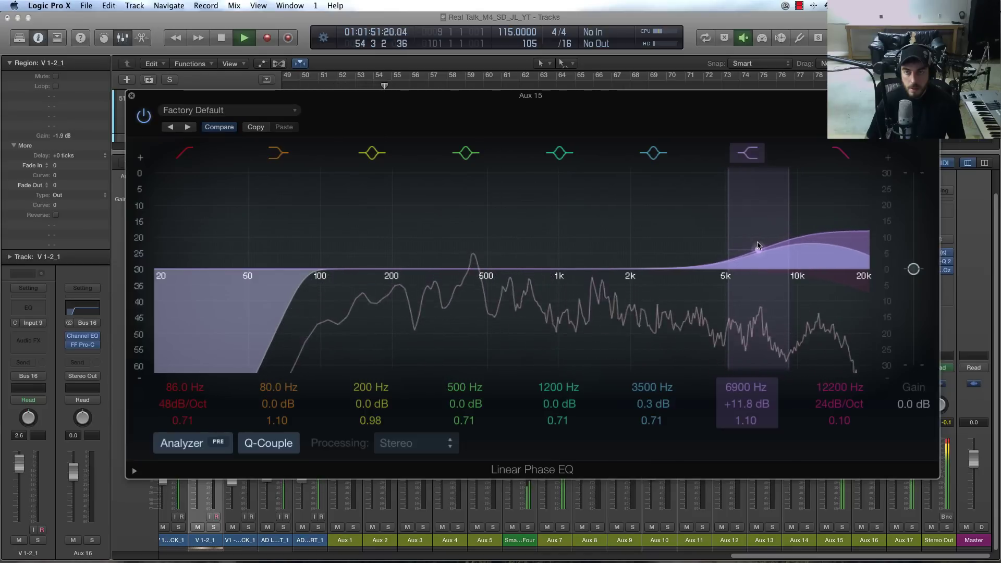
{"action": "key", "text": "space"}
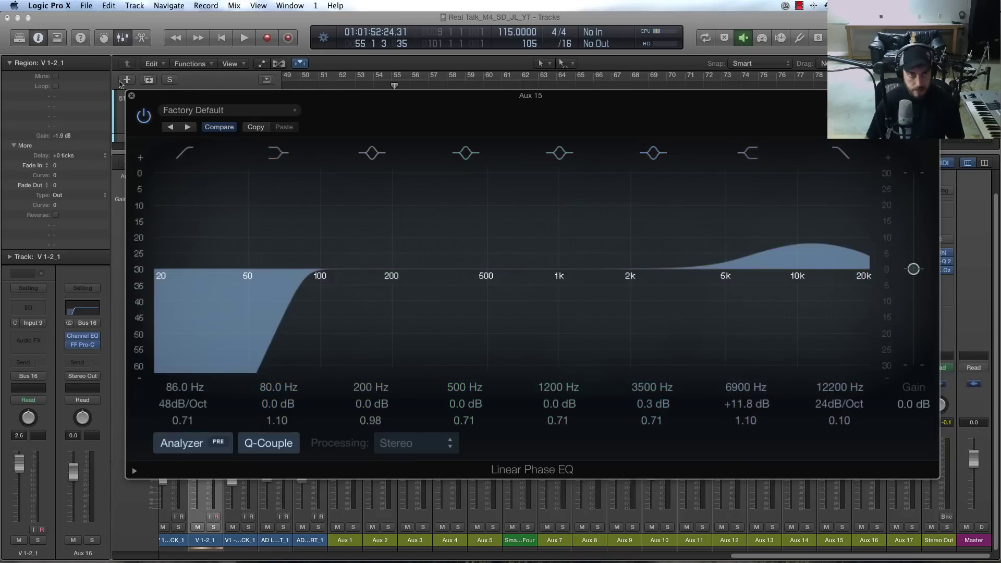
Close the Linear Phase EQ and insert the stereo Waves DeEsser after it on Aux 15
{"action": "left_click", "coordinate": [131, 96]}
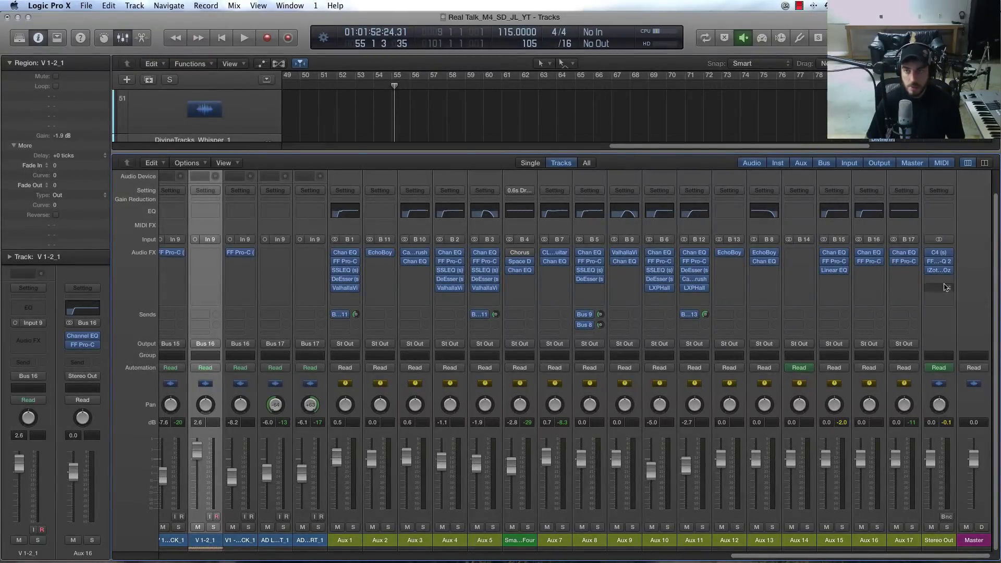
{"action": "left_click", "coordinate": [845, 282]}
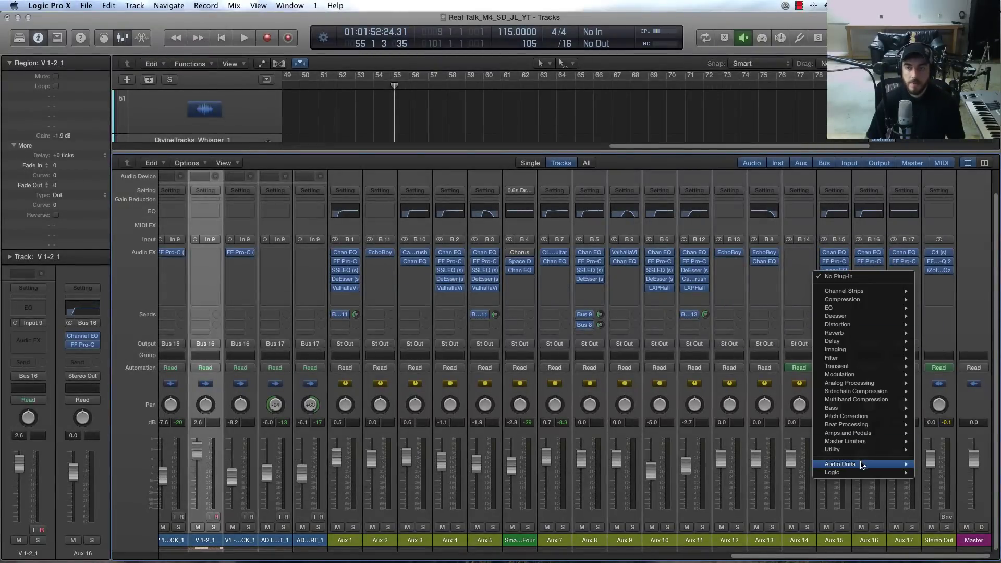
{"action": "mouse_move", "coordinate": [863, 465]}
{"action": "mouse_move", "coordinate": [730, 543]}
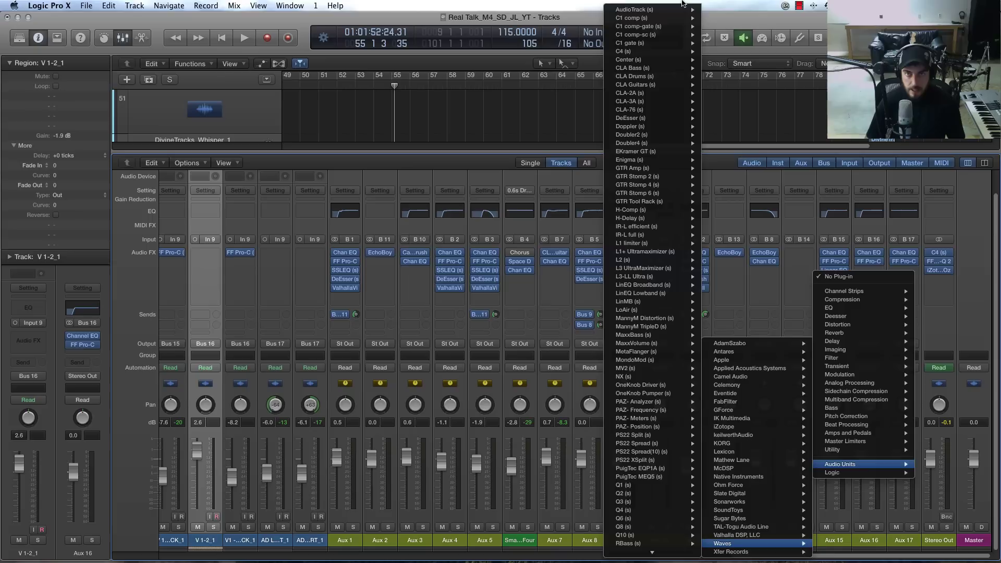
{"action": "mouse_move", "coordinate": [636, 123]}
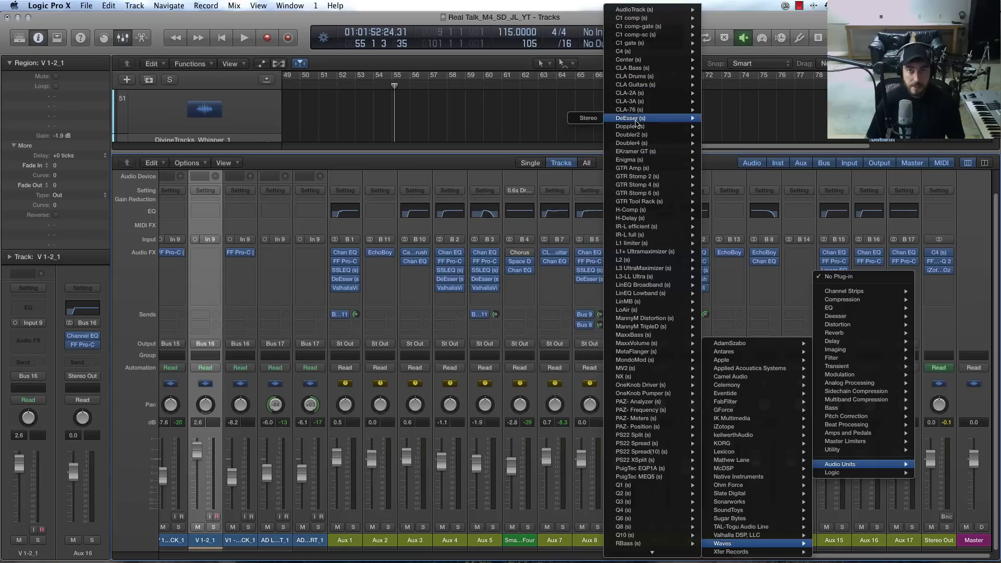
{"action": "left_click", "coordinate": [587, 119]}
{"action": "left_click_drag", "start_coordinate": [129, 41], "coordinate": [615, 142]}
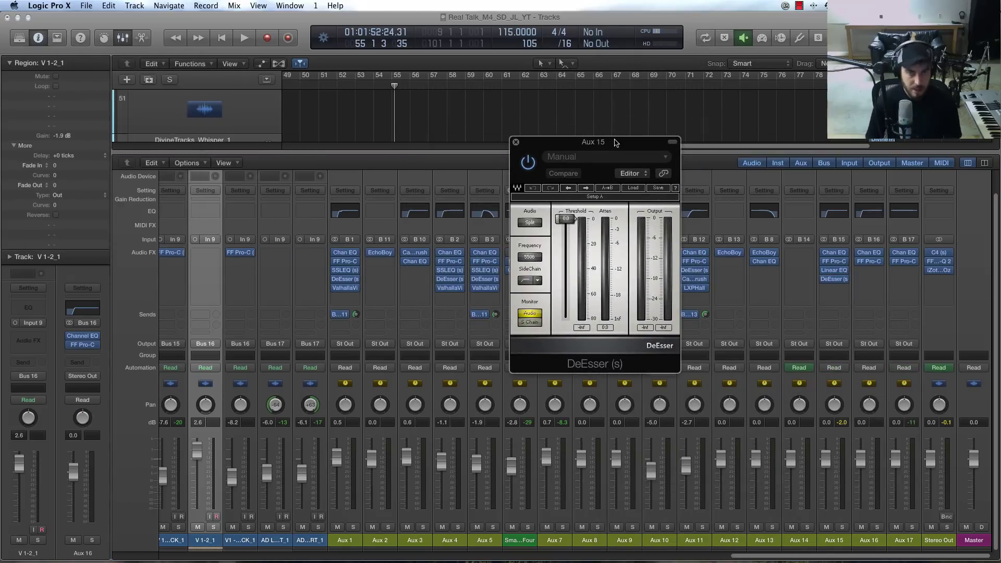
Hide the mixer, play briefly from bar 51, and load the Male Ess preset in the DeEsser
{"action": "key", "text": "x"}
{"action": "left_click", "coordinate": [311, 90]}
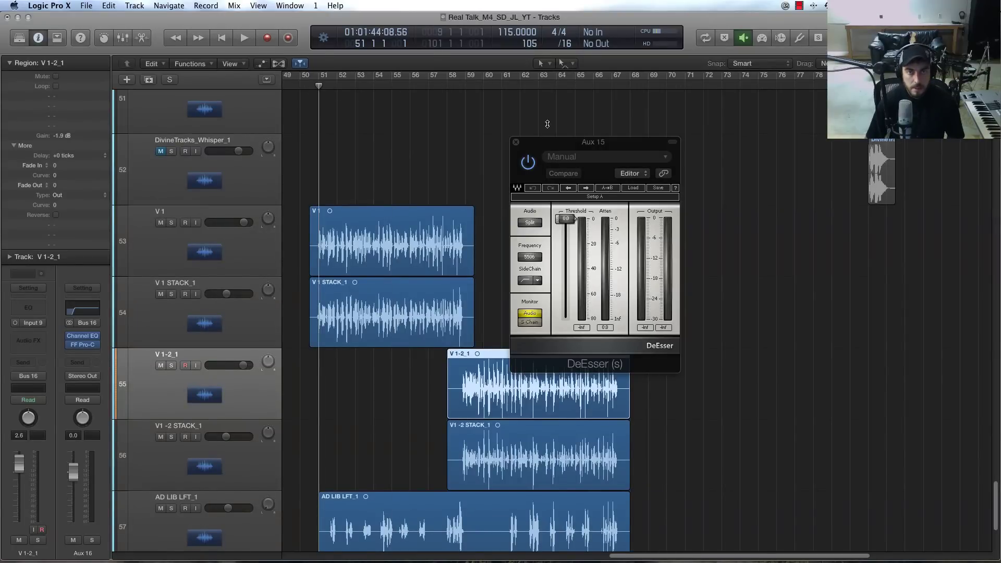
{"action": "left_click_drag", "start_coordinate": [537, 144], "coordinate": [518, 101]}
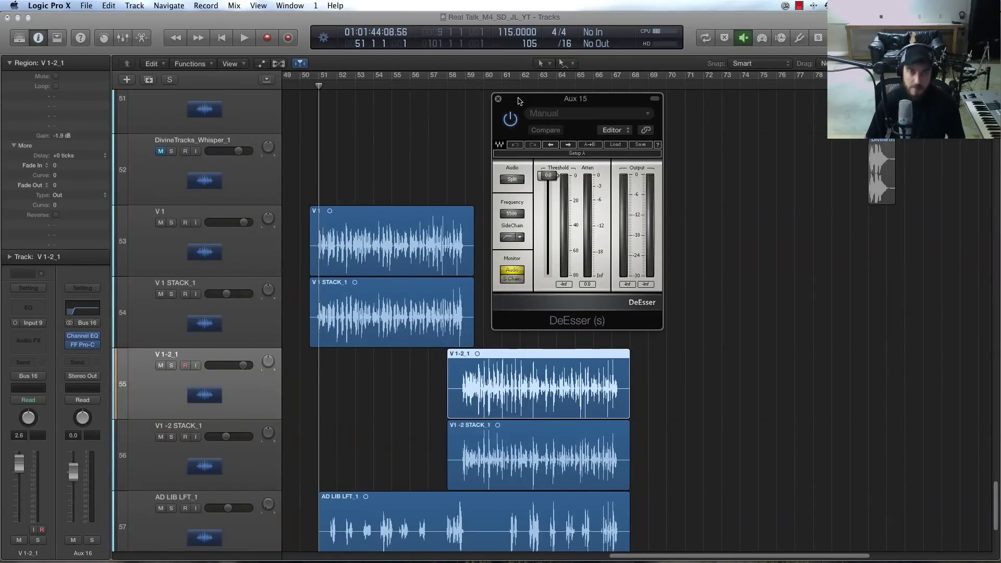
{"action": "key", "text": "space"}
{"action": "left_click", "coordinate": [614, 144]}
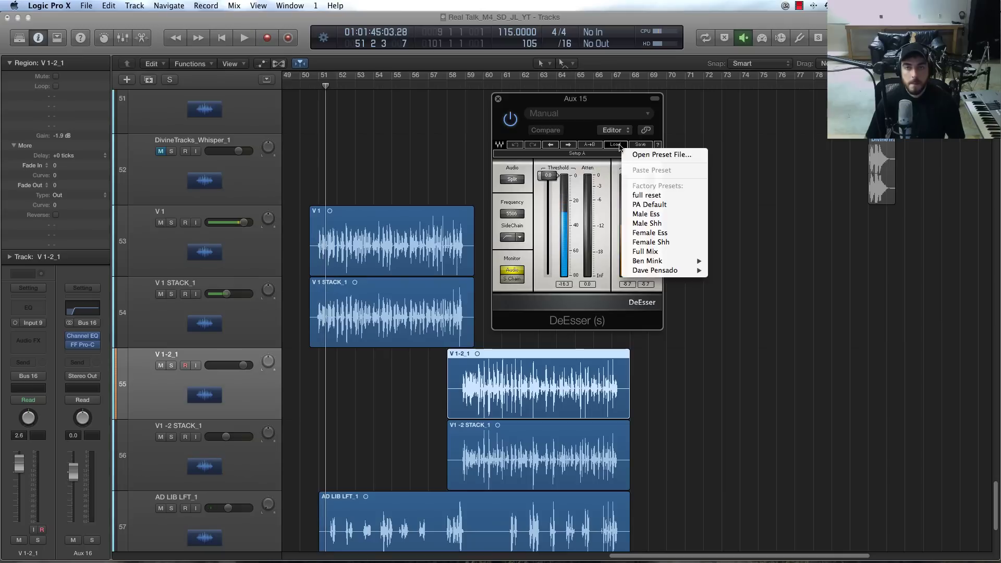
{"action": "left_click", "coordinate": [644, 214]}
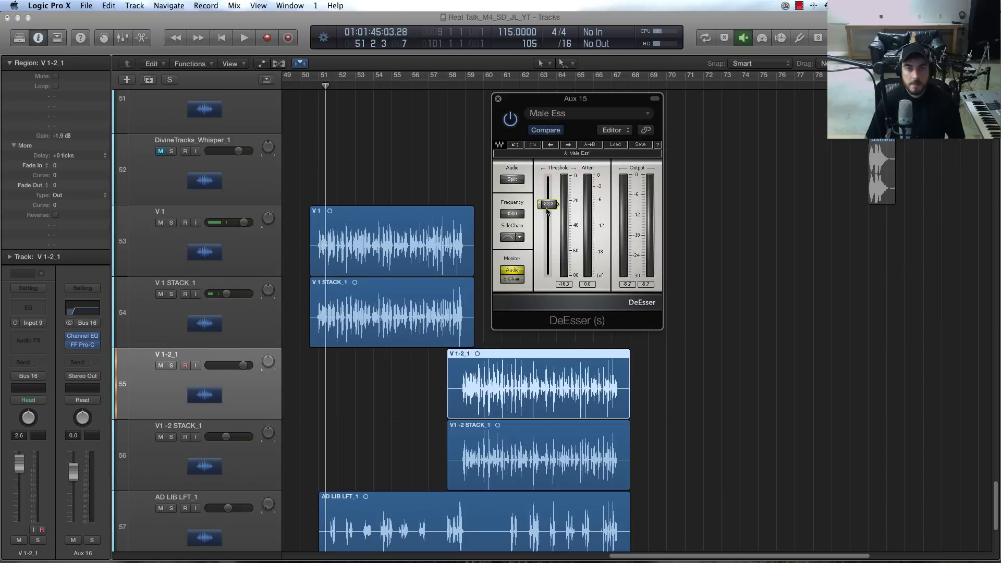
Audition the vocals from bar 51 while trying much lower DeEsser thresholds
{"action": "key", "text": "space"}
{"action": "left_click_drag", "start_coordinate": [548, 203], "coordinate": [549, 223]}
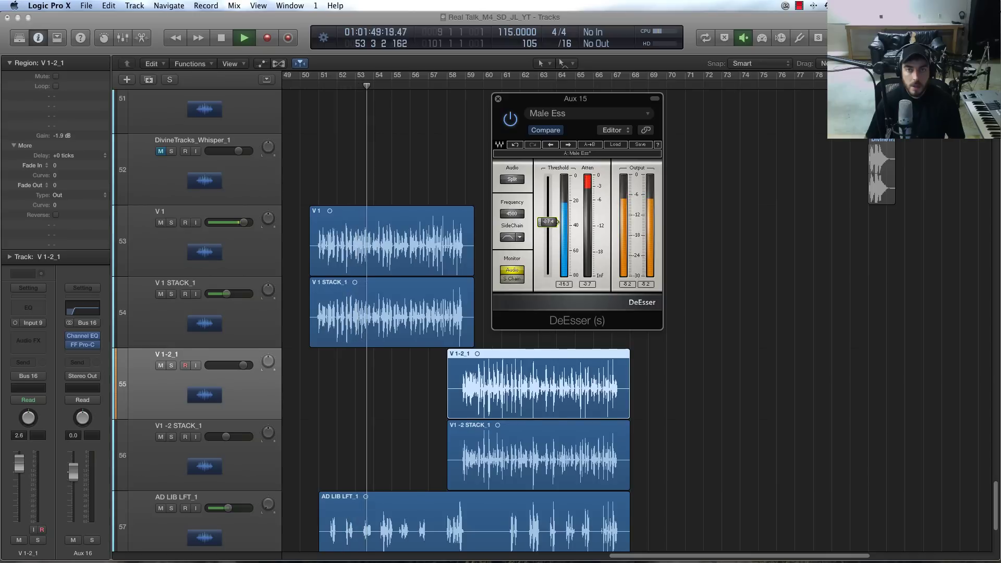
{"action": "left_click_drag", "start_coordinate": [550, 225], "coordinate": [552, 219]}
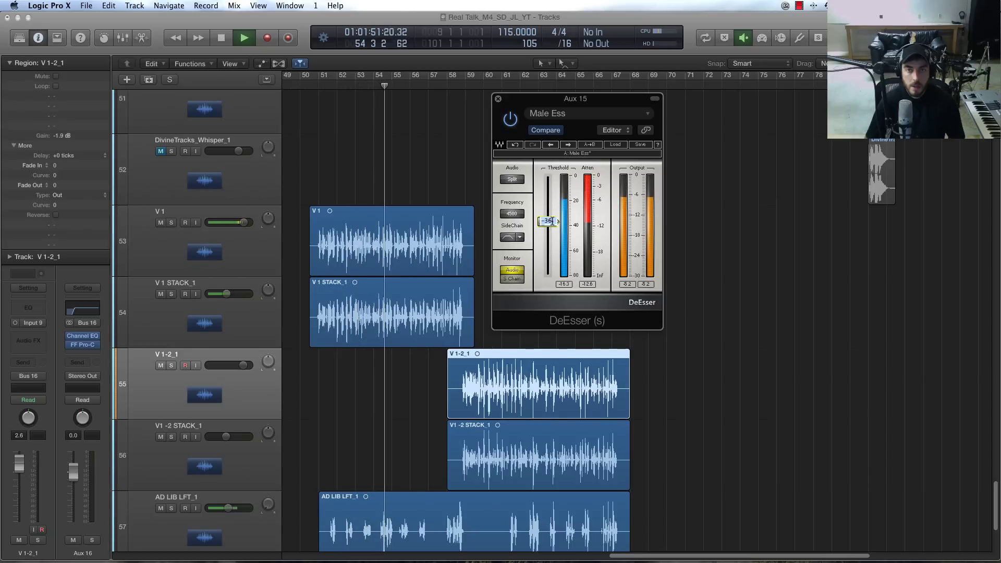
{"action": "key", "text": "space"}
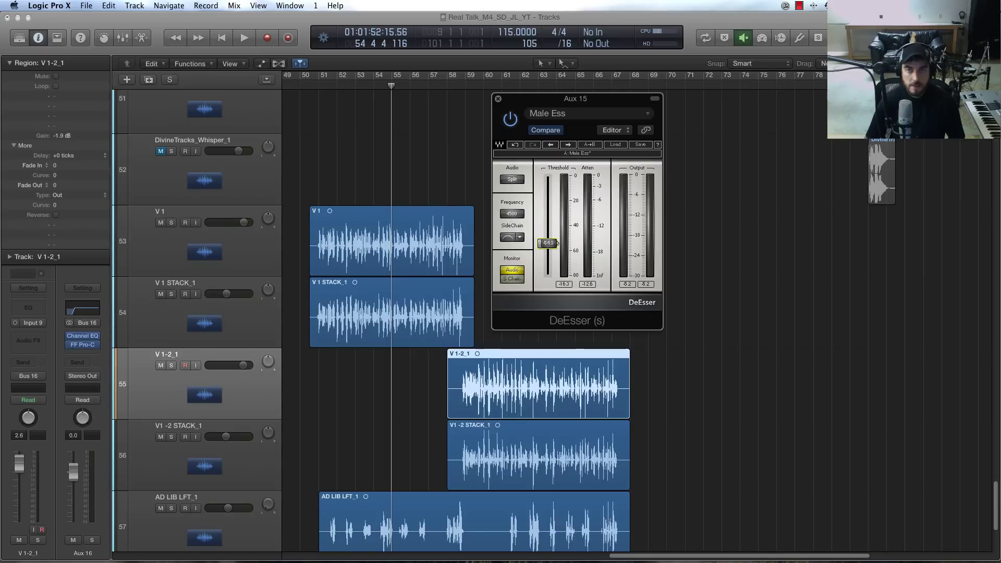
{"action": "key", "text": "space"}
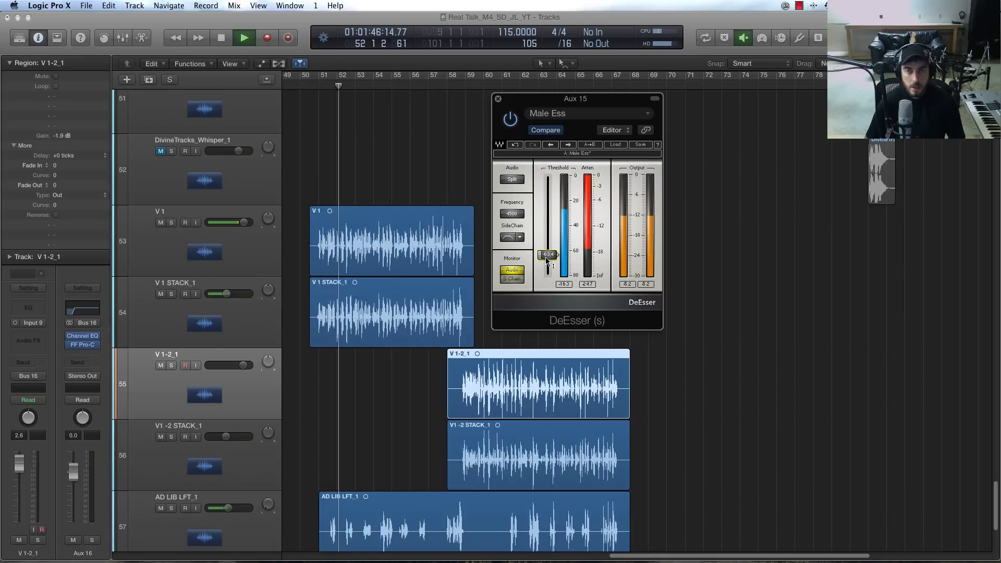
{"action": "key", "text": "space"}
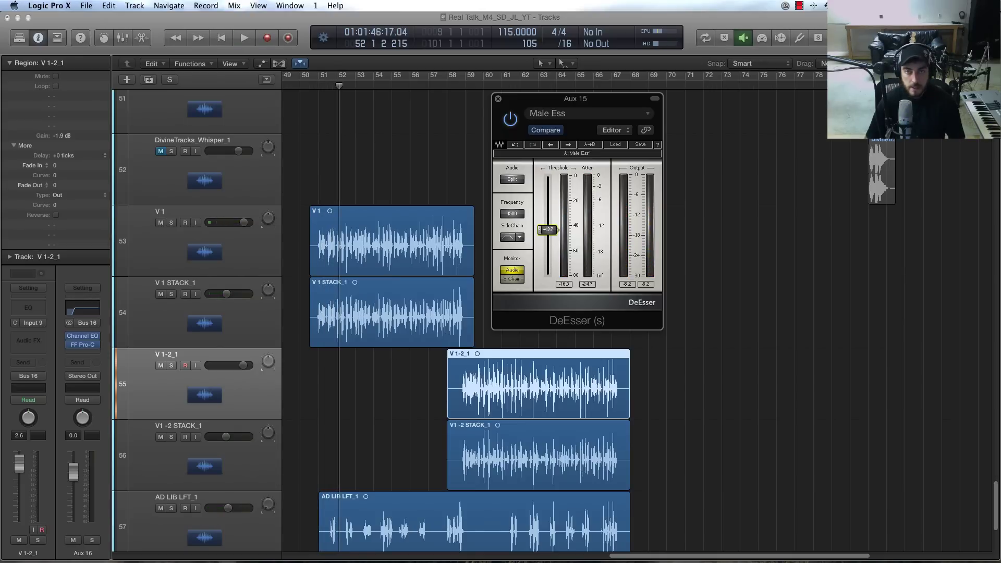
Replay the vocals from bar 51, set the DeEsser's threshold to about -41, and stop playback
{"action": "key", "text": "space"}
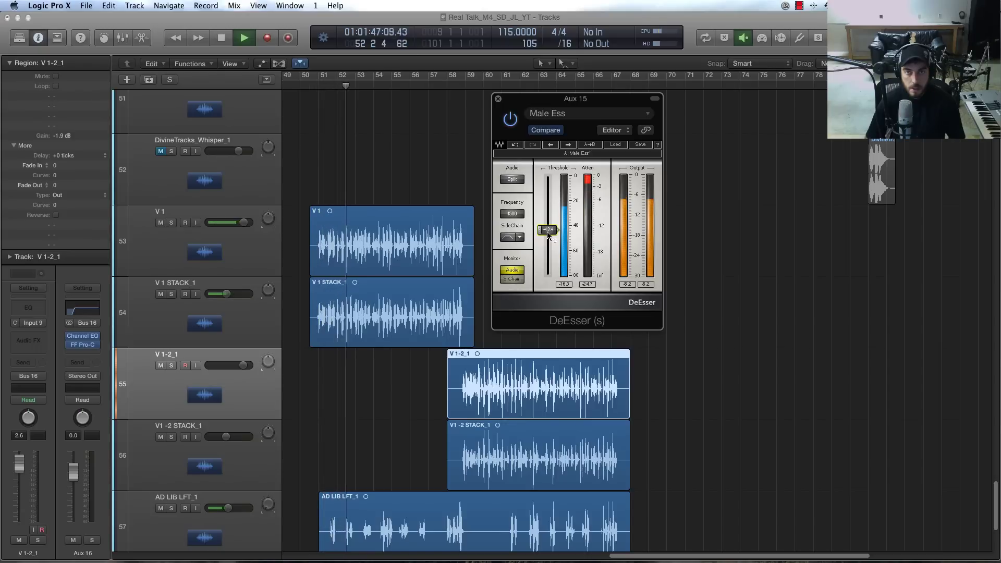
{"action": "left_click_drag", "start_coordinate": [549, 236], "coordinate": [550, 237]}
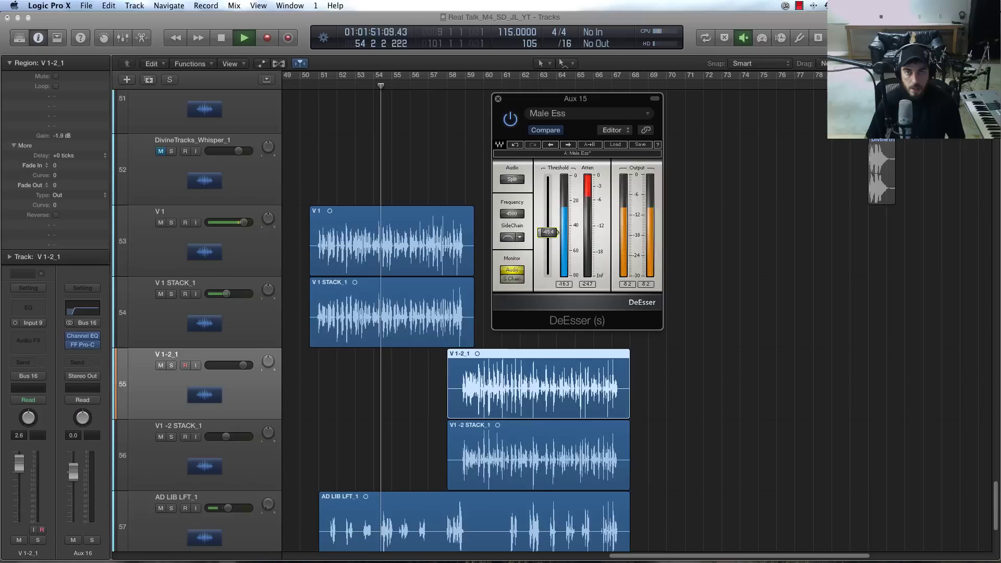
{"action": "left_click_drag", "start_coordinate": [550, 237], "coordinate": [549, 231]}
{"action": "key", "text": "space"}
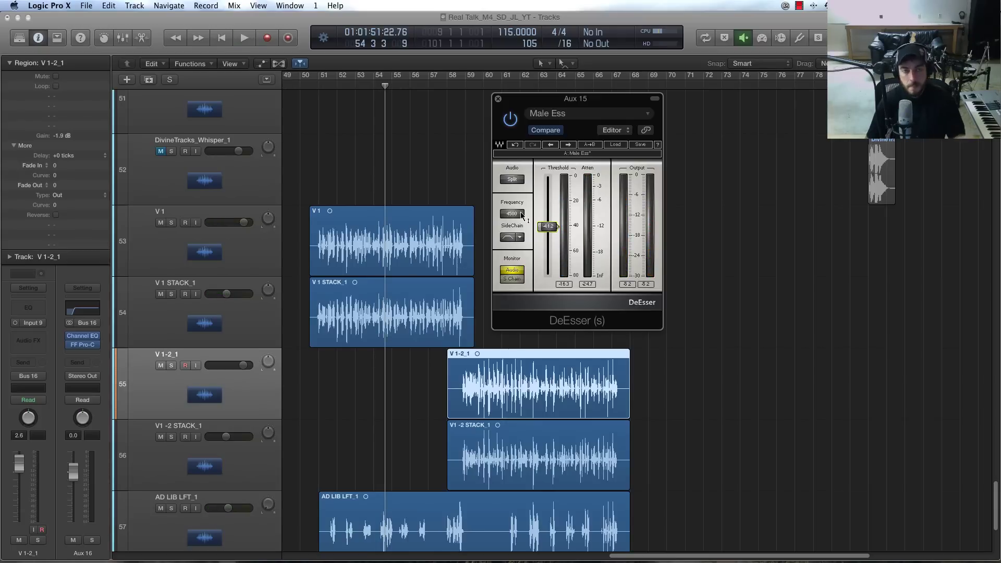
Replay the vocals from bar 51, set the DeEsser's threshold to about -31.4, and raise its frequency to just under 5000 Hz
{"action": "left_click_drag", "start_coordinate": [547, 226], "coordinate": [547, 215]}
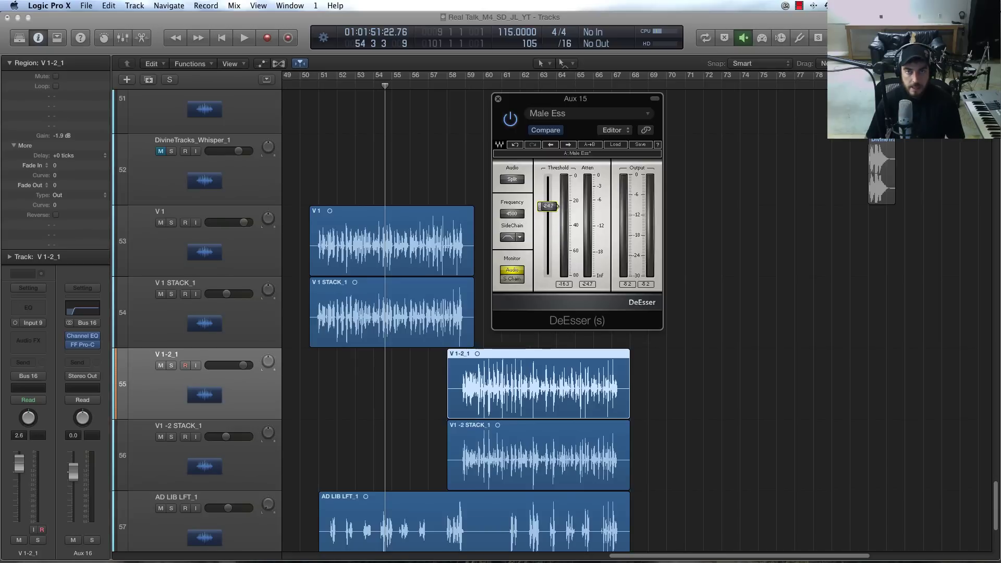
{"action": "key", "text": "space"}
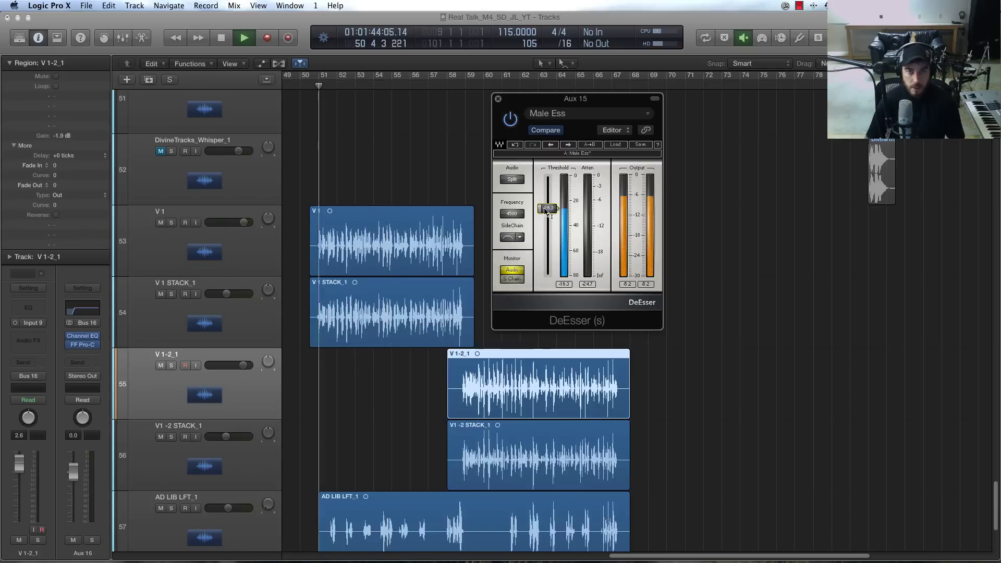
{"action": "left_click_drag", "start_coordinate": [546, 211], "coordinate": [519, 215]}
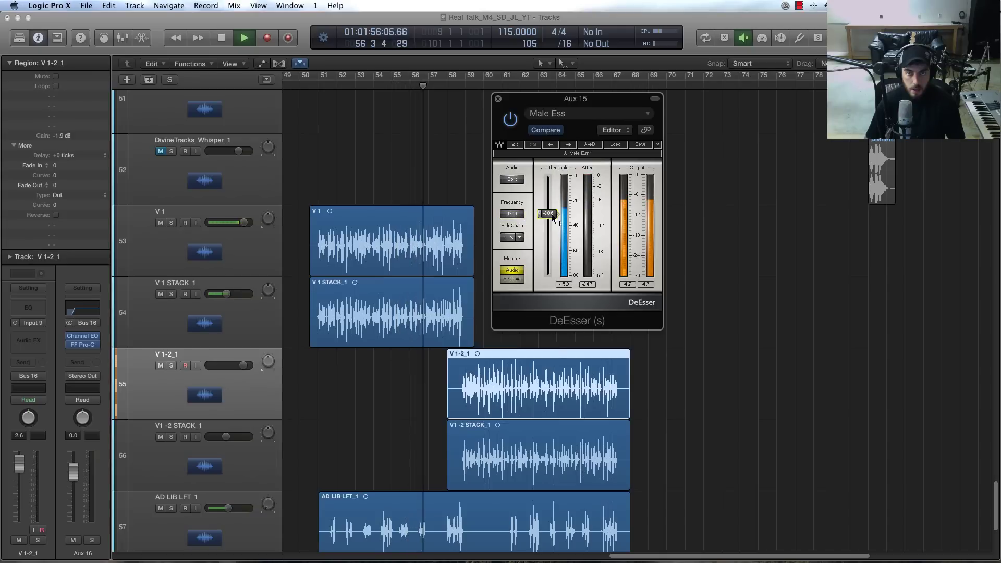
{"action": "left_click_drag", "start_coordinate": [548, 220], "coordinate": [511, 211]}
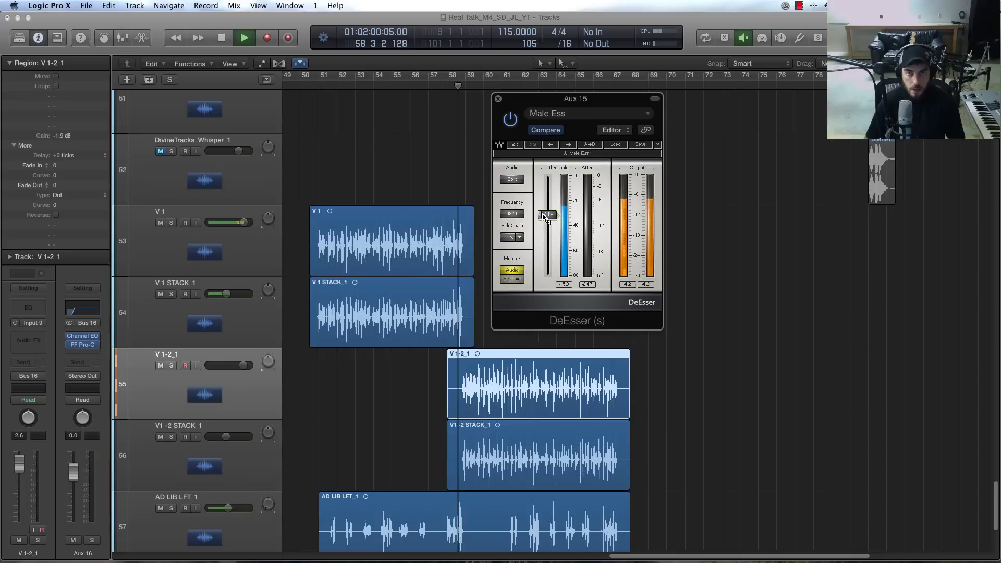
{"action": "key", "text": "space"}
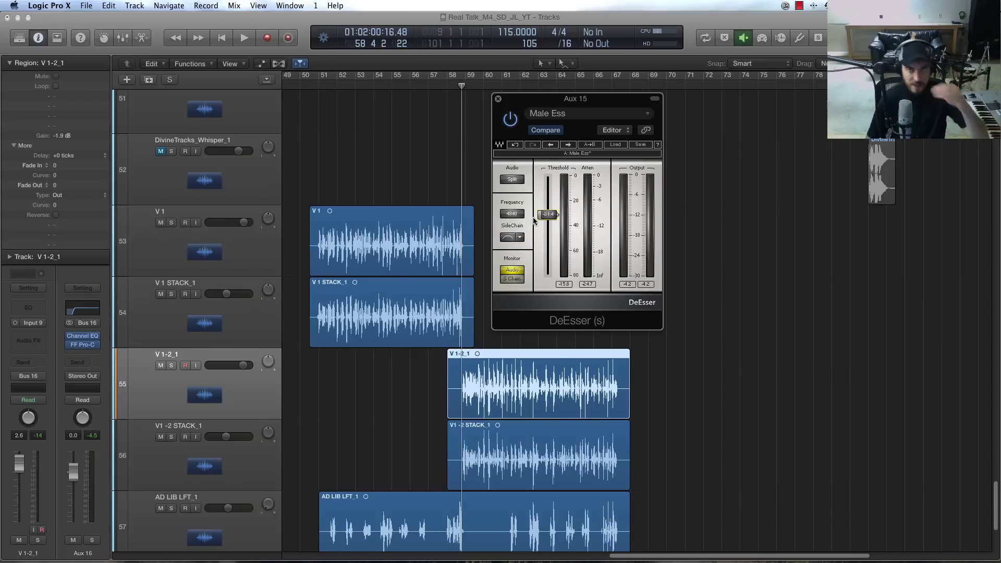
{"action": "left_click_drag", "start_coordinate": [514, 214], "coordinate": [513, 210]}
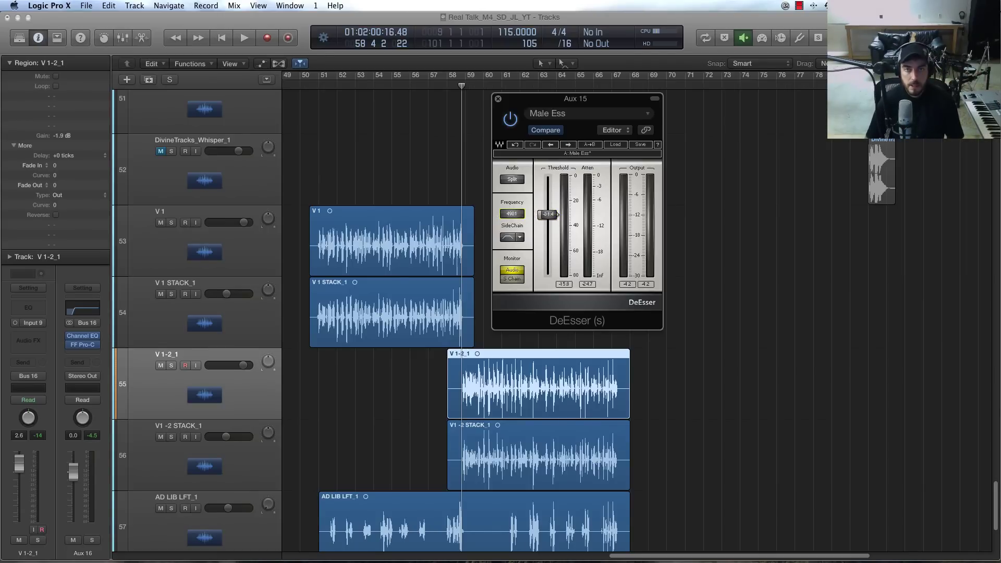
Play the vocals from bar 53 and fine-tune the DeEsser's threshold to about -32
{"action": "left_click", "coordinate": [349, 78]}
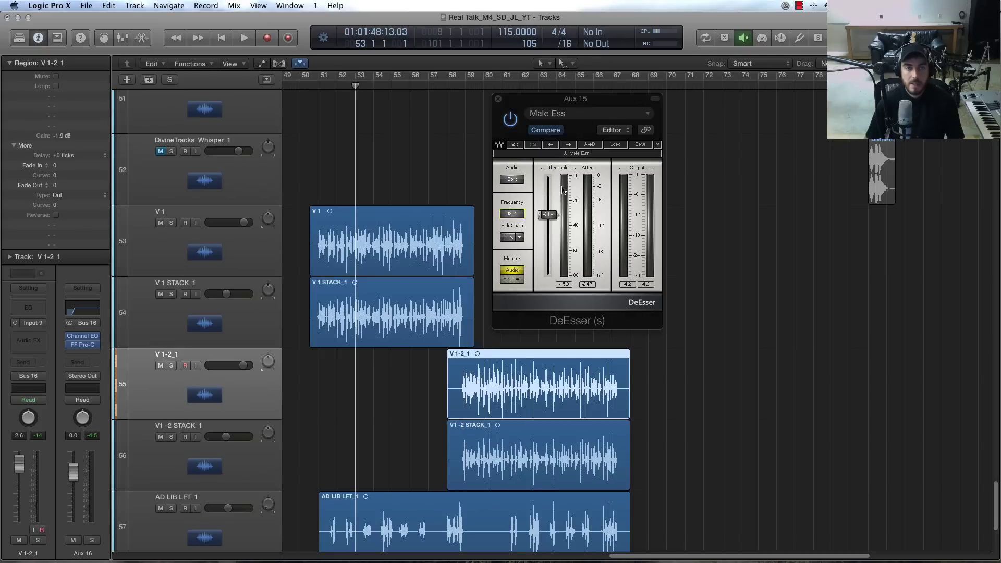
{"action": "left_click_drag", "start_coordinate": [557, 213], "coordinate": [557, 214]}
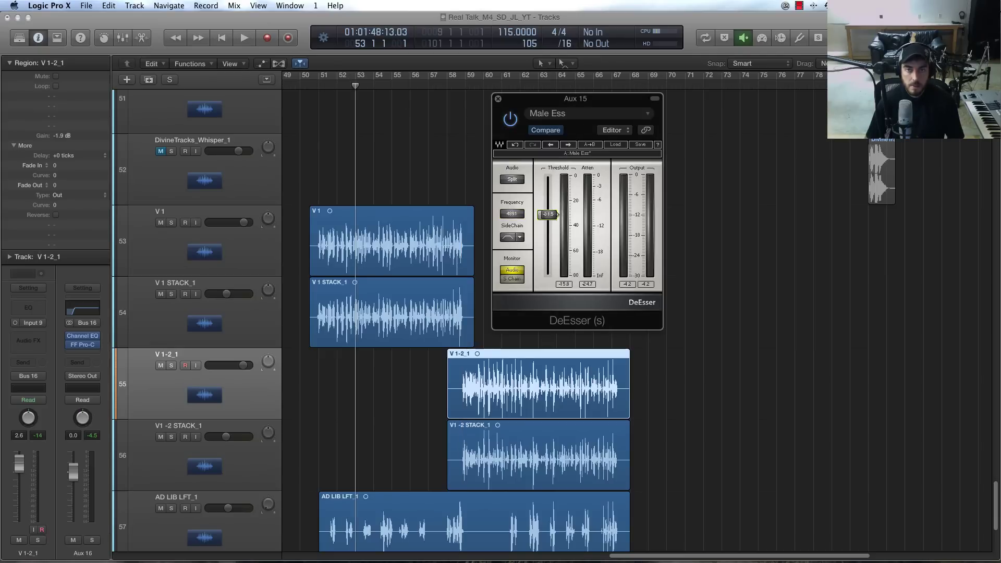
{"action": "key", "text": "space"}
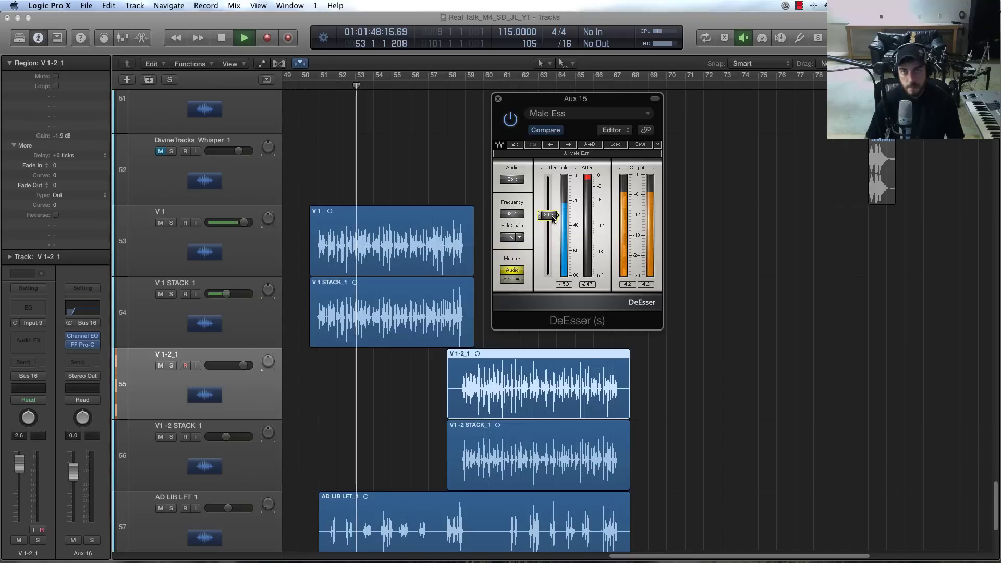
{"action": "left_click_drag", "start_coordinate": [554, 215], "coordinate": [547, 215]}
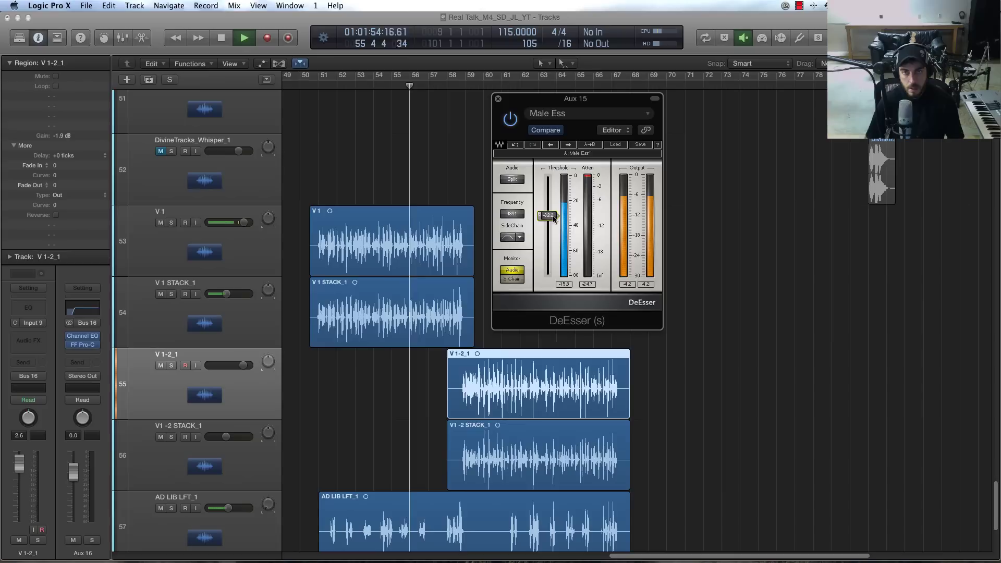
Close Aux 15's DeEsser window and stop playback
{"action": "left_click", "coordinate": [499, 100]}
{"action": "key", "text": "space"}
{"action": "left_click", "coordinate": [519, 206]}
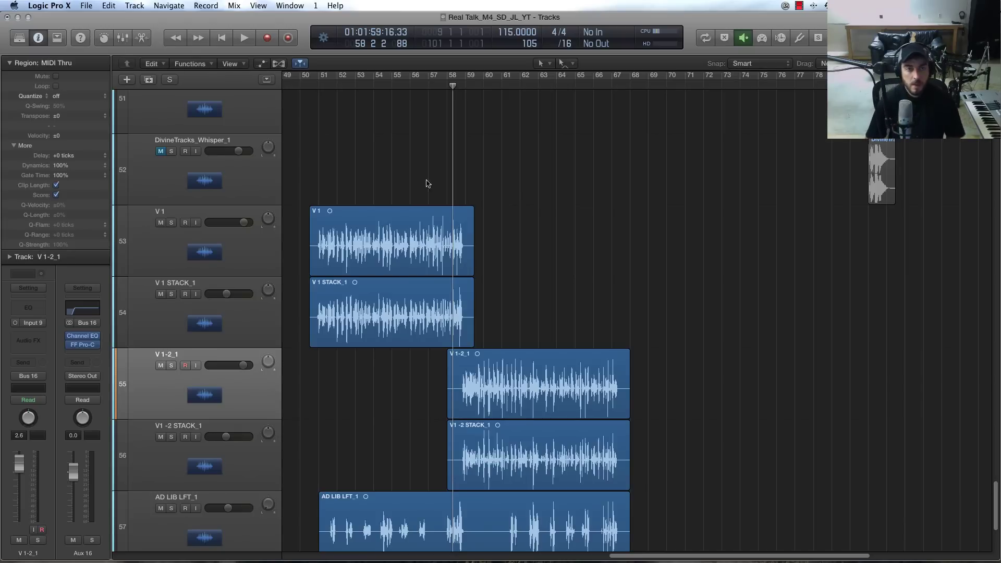
Select the V 1 track and briefly audition the vocals from bar 51
{"action": "left_click", "coordinate": [231, 256]}
{"action": "left_click", "coordinate": [319, 83]}
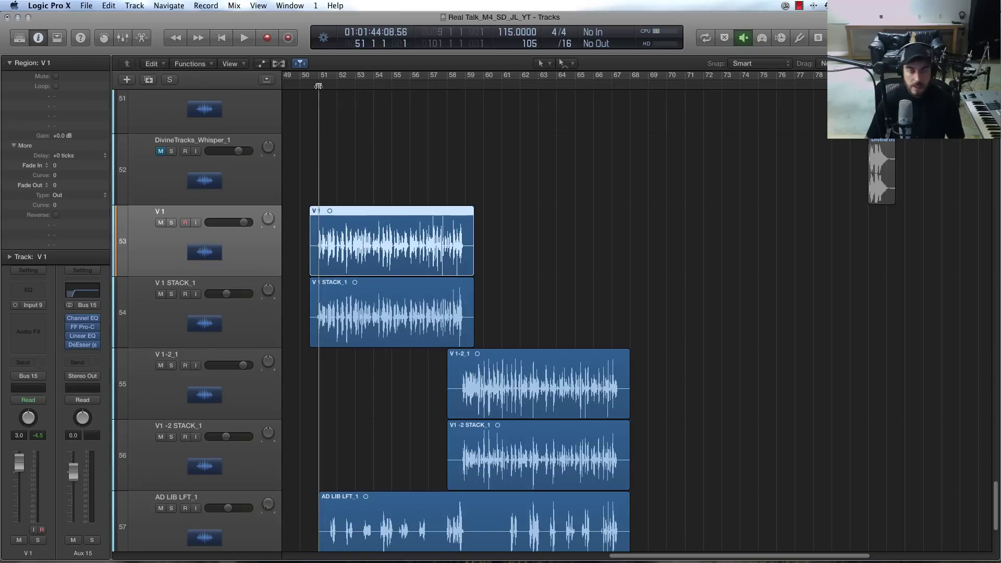
{"action": "left_click", "coordinate": [185, 302]}
{"action": "left_click", "coordinate": [187, 263]}
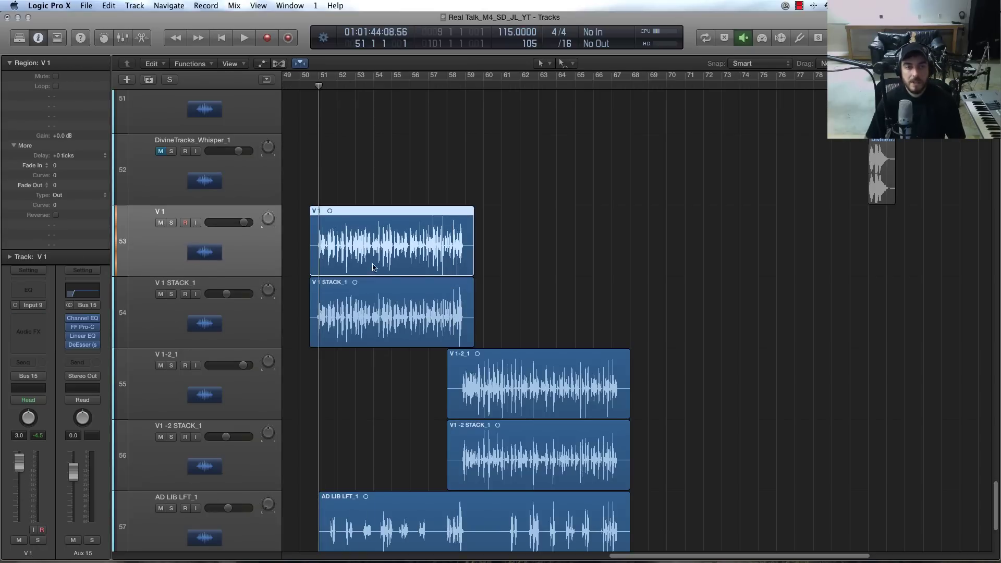
{"action": "scroll", "coordinate": [485, 291], "scroll_direction": "down", "scroll_amount": 7}
{"action": "scroll", "coordinate": [417, 309], "scroll_direction": "up", "scroll_amount": 2}
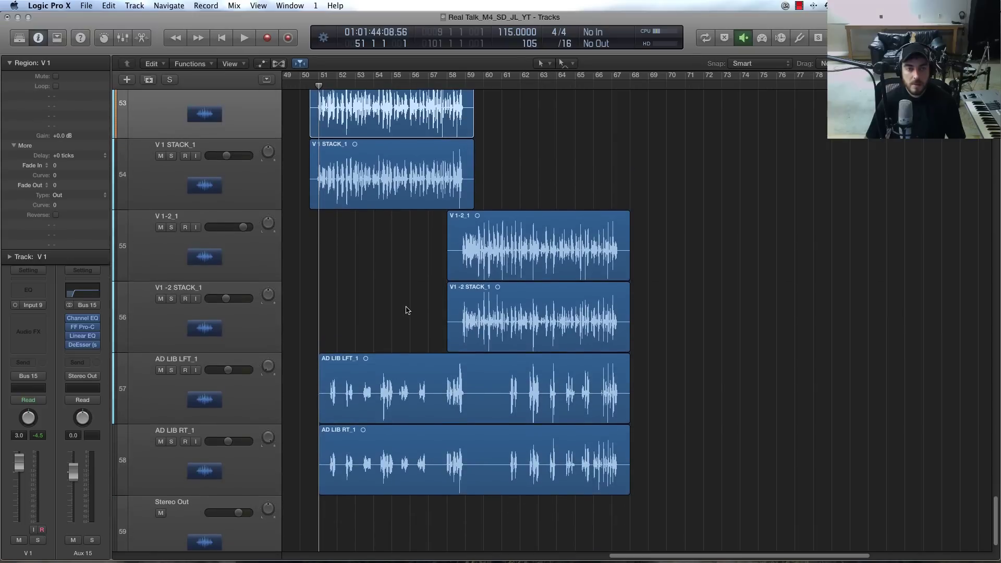
{"action": "scroll", "coordinate": [406, 310], "scroll_direction": "down", "scroll_amount": 2}
{"action": "scroll", "coordinate": [344, 369], "scroll_direction": "up", "scroll_amount": 2}
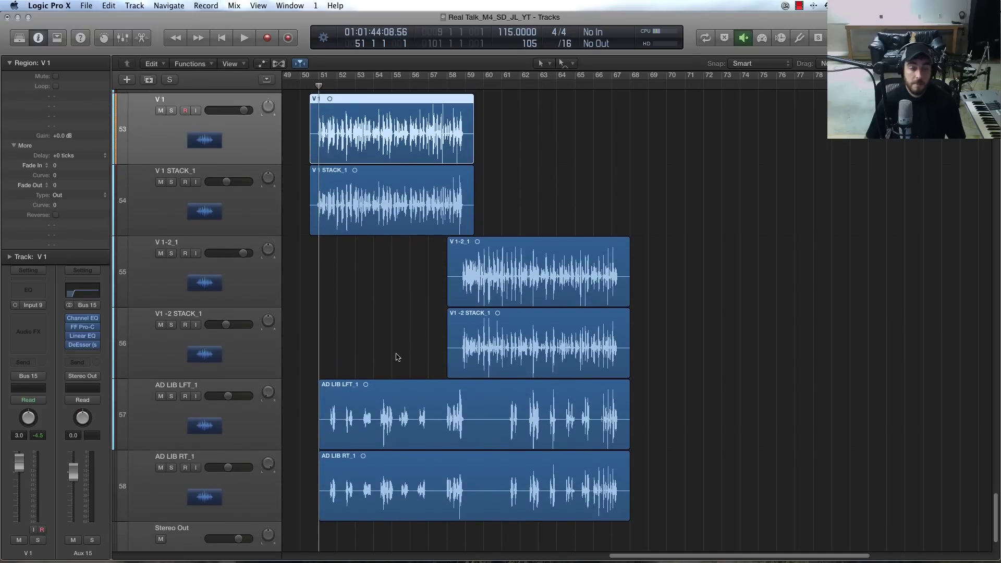
{"action": "scroll", "coordinate": [398, 356], "scroll_direction": "up", "scroll_amount": 2}
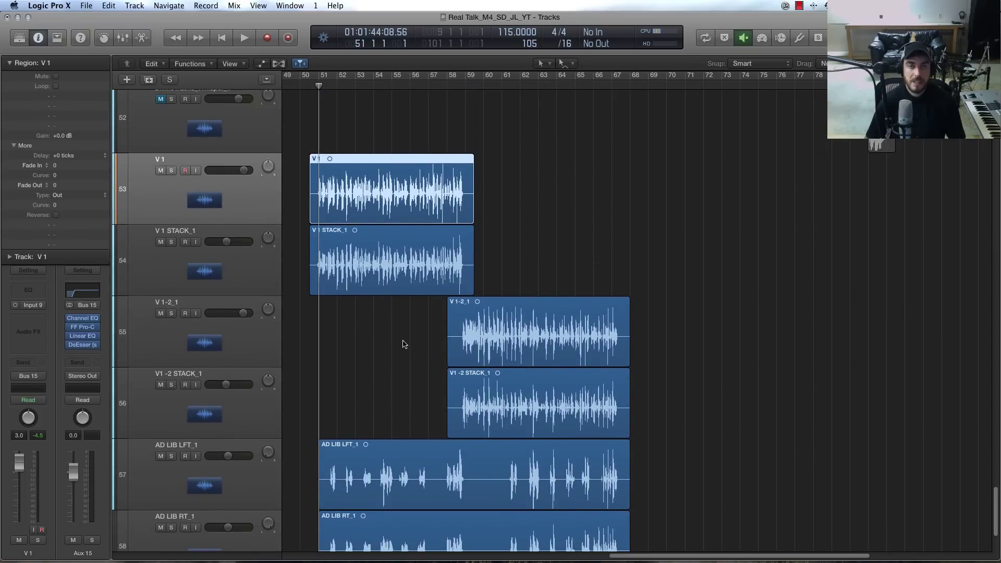
{"action": "scroll", "coordinate": [404, 349], "scroll_direction": "down", "scroll_amount": 3}
{"action": "key", "text": "space"}
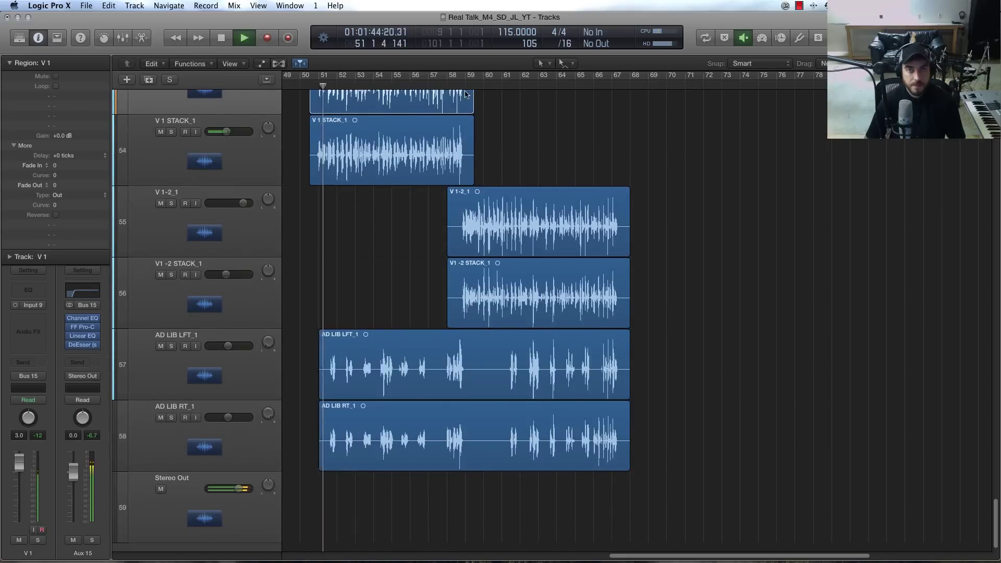
{"action": "key", "text": "space"}
In the mixer, copy the Linear EQ and DeEsser from Aux 15 to the same insert slots on Aux 16
{"action": "key", "text": "x"}
{"action": "scroll", "coordinate": [816, 556], "scroll_direction": "left", "scroll_amount": 2}
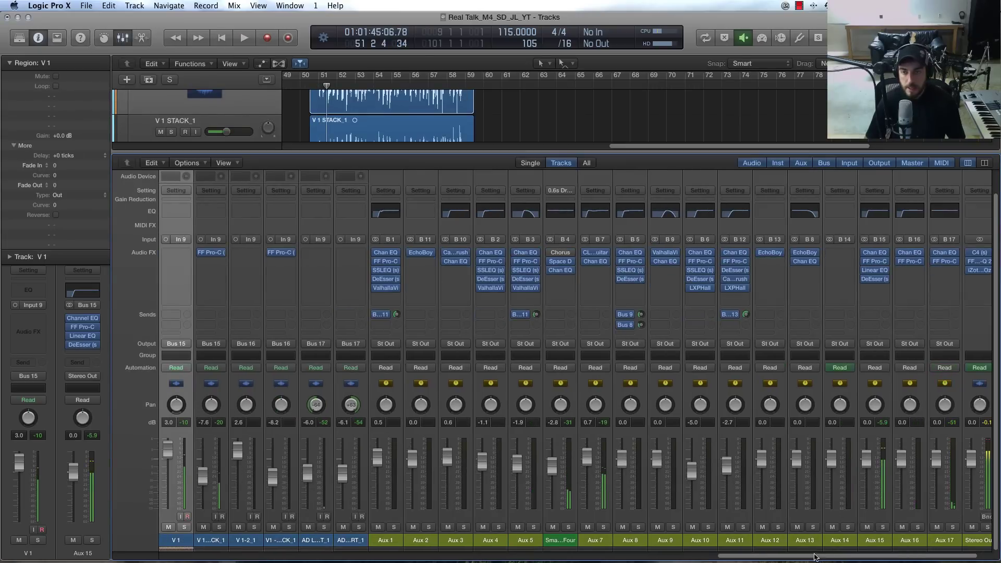
{"action": "scroll", "coordinate": [815, 557], "scroll_direction": "right", "scroll_amount": 1}
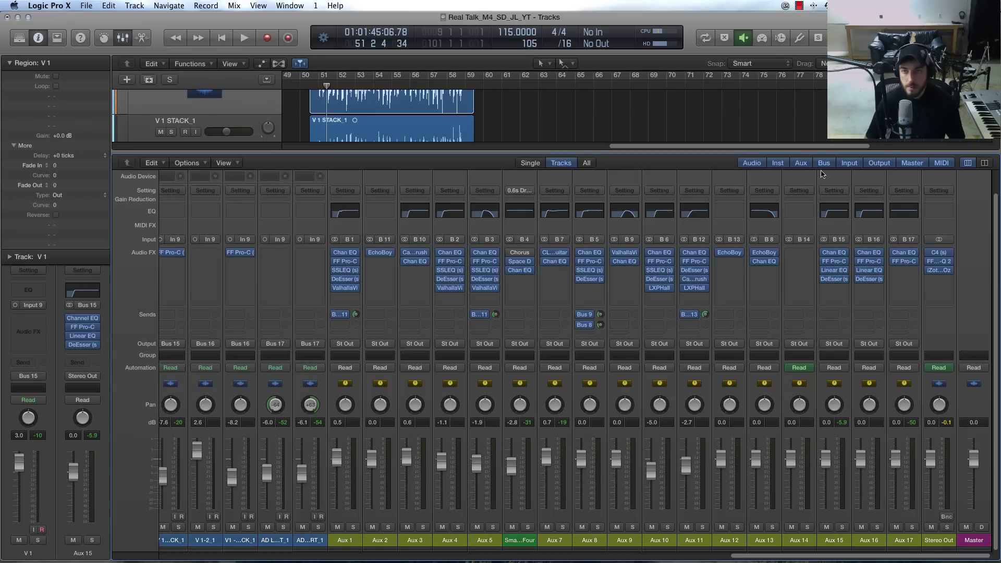
{"action": "key", "text": "x"}
Play the vocals from bar 59 and fine-tune the threshold of the DeEsser on Aux 16
{"action": "left_click", "coordinate": [469, 83]}
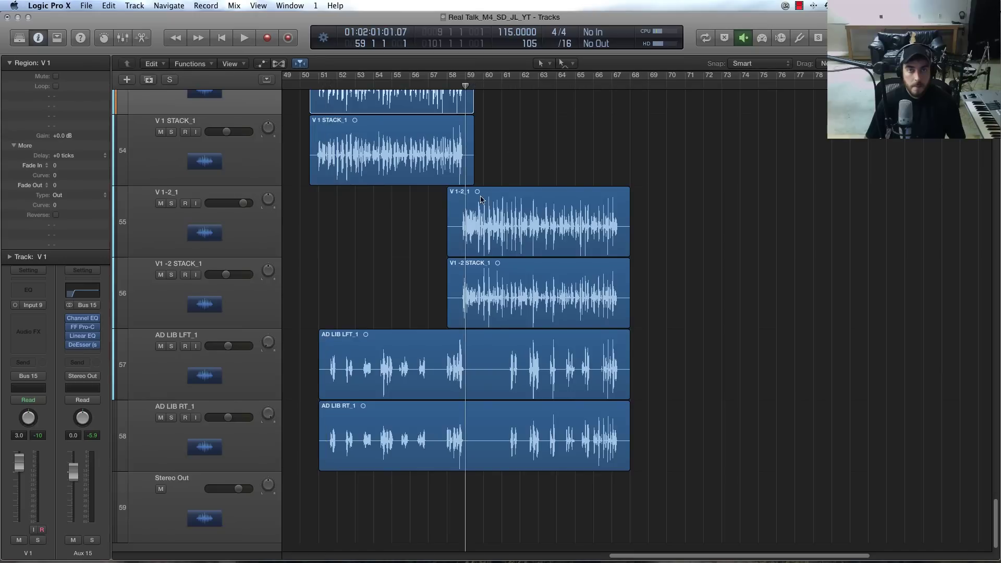
{"action": "key", "text": "space"}
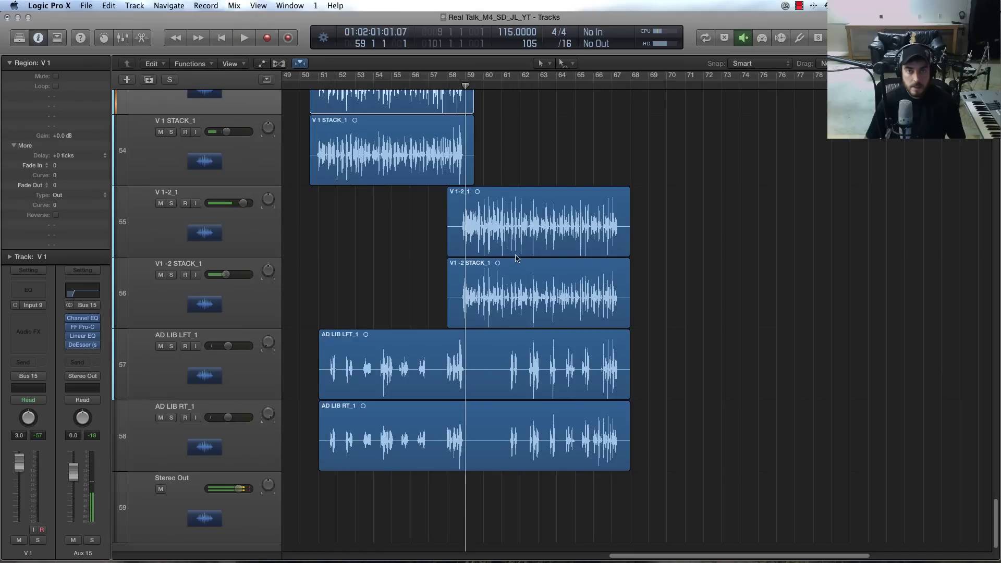
{"action": "key", "text": "space"}
{"action": "key", "text": "x"}
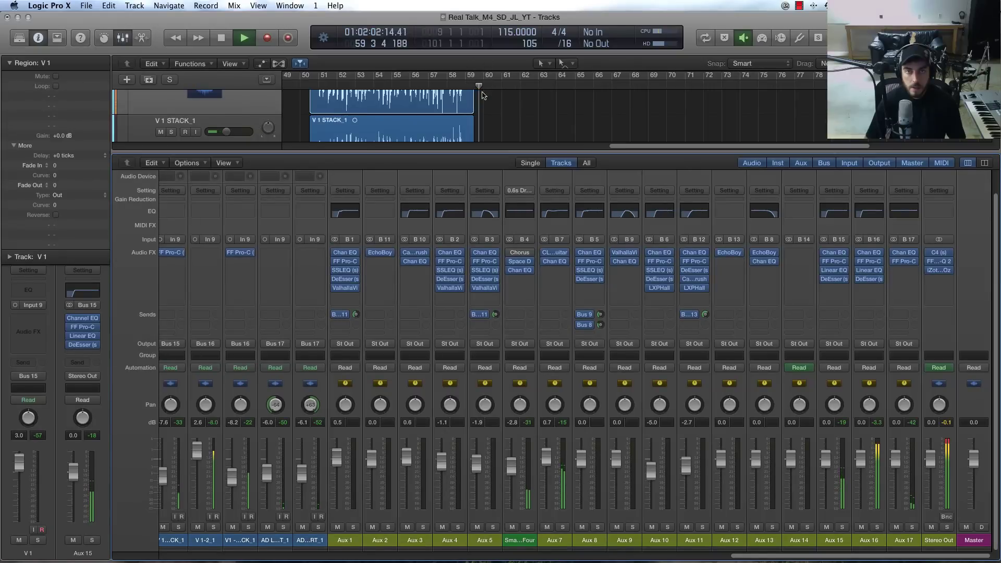
{"action": "left_click", "coordinate": [873, 280]}
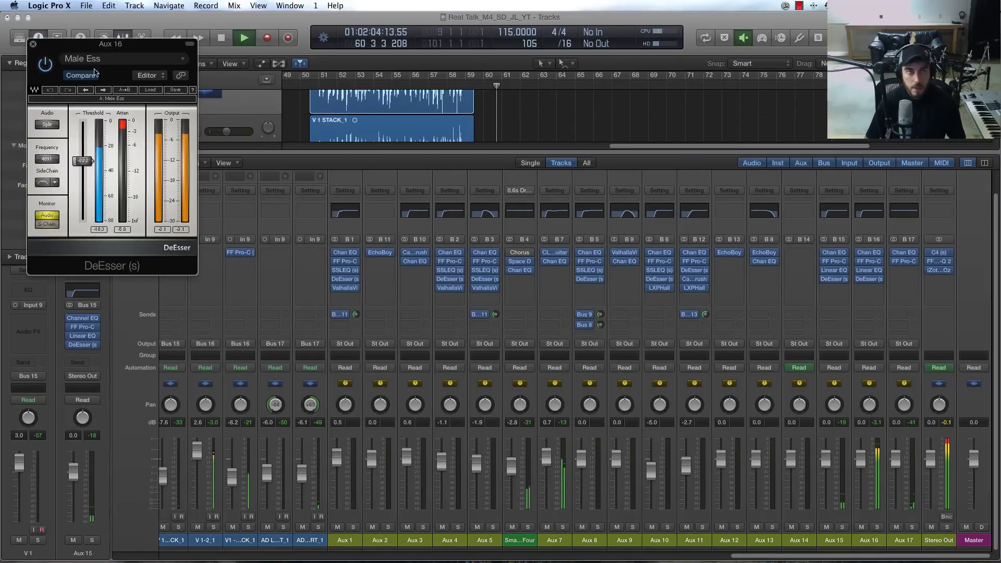
{"action": "left_click_drag", "start_coordinate": [105, 50], "coordinate": [595, 195]}
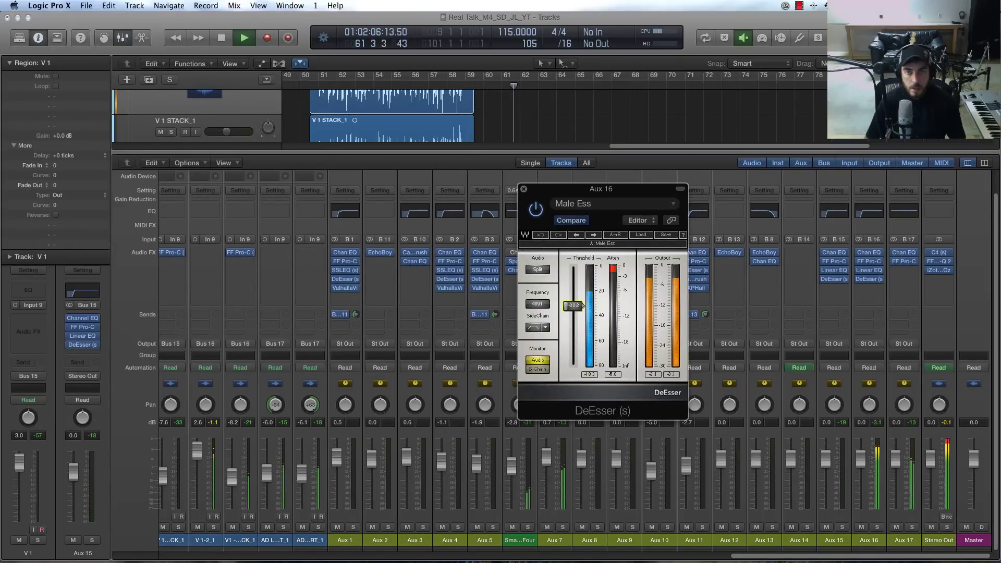
{"action": "left_click_drag", "start_coordinate": [573, 306], "coordinate": [576, 311]}
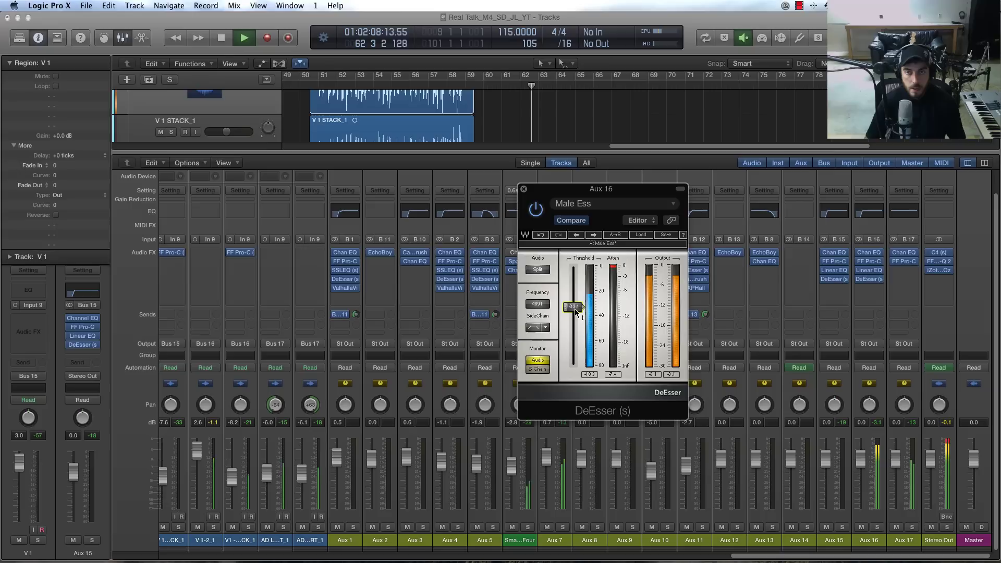
{"action": "left_click", "coordinate": [523, 190]}
Listen through the verse vocals in the arrangement past bar 67
{"action": "key", "text": "x"}
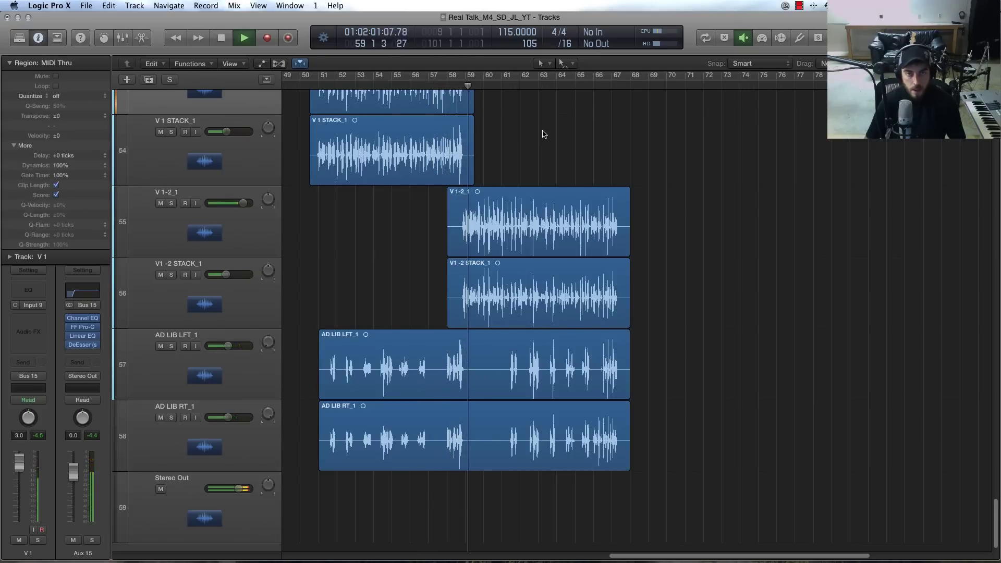
{"action": "scroll", "coordinate": [554, 152], "scroll_direction": "up", "scroll_amount": 2}
{"action": "scroll", "coordinate": [554, 152], "scroll_direction": "down", "scroll_amount": 3}
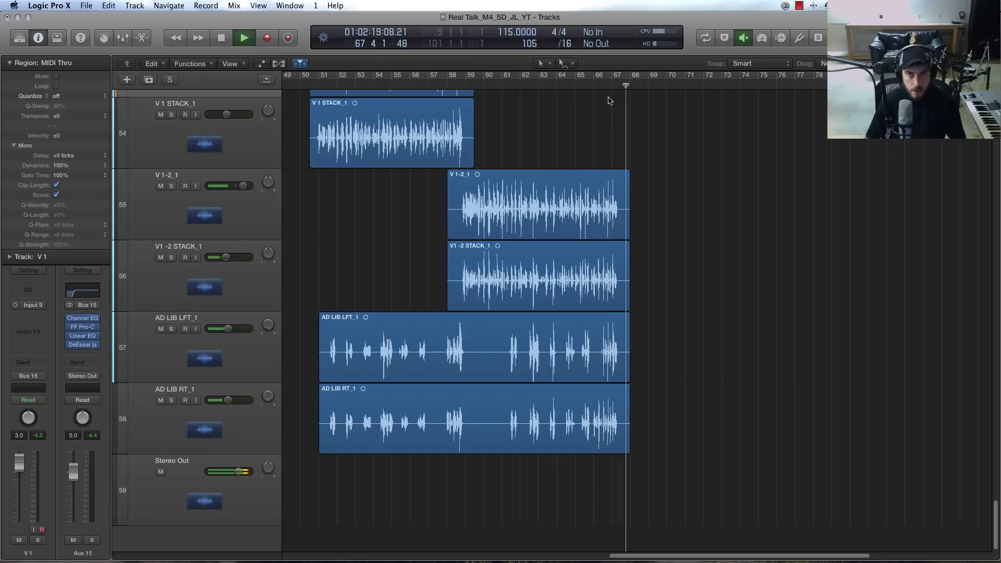
Stop playback, return the playhead to bar 51, and look over the aux channels in the mixer
{"action": "key", "text": "x"}
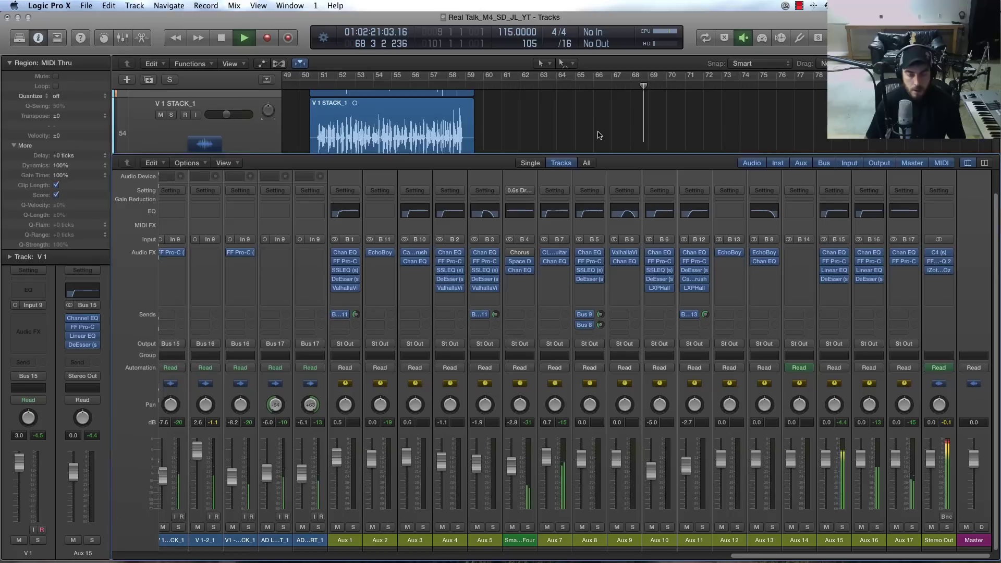
{"action": "key", "text": "space"}
{"action": "left_click", "coordinate": [484, 86]}
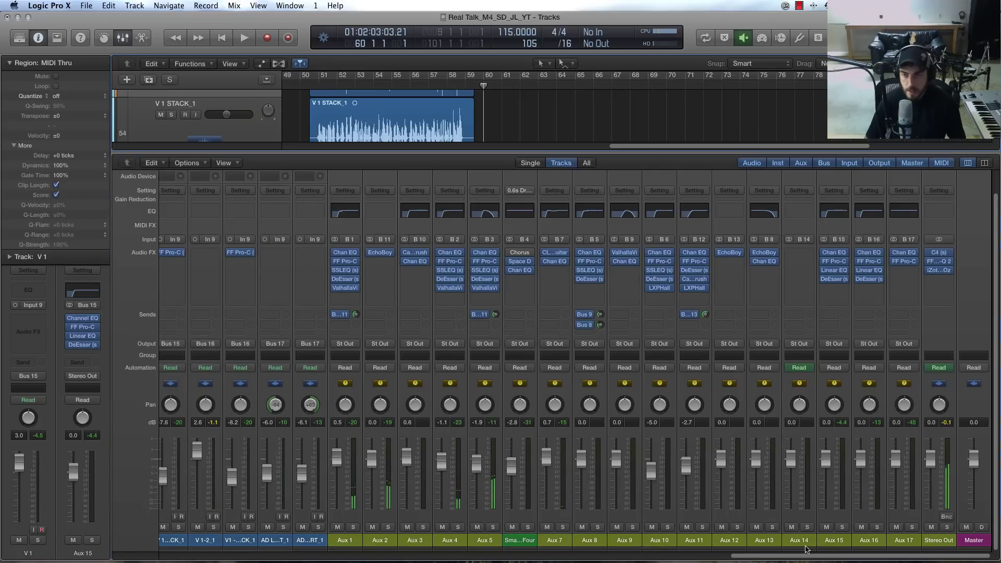
{"action": "key", "text": "x"}
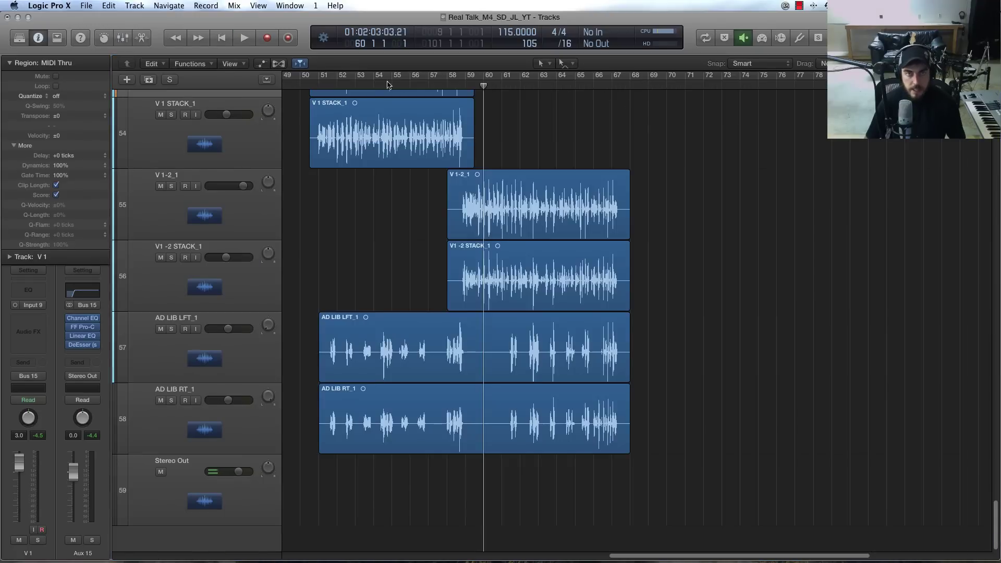
{"action": "left_click", "coordinate": [320, 80]}
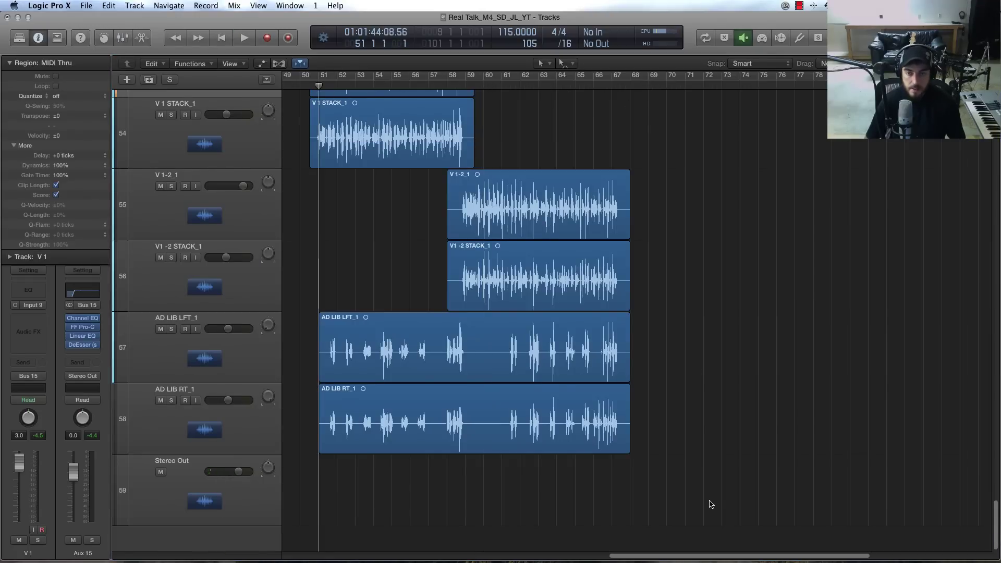
{"action": "key", "text": "x"}
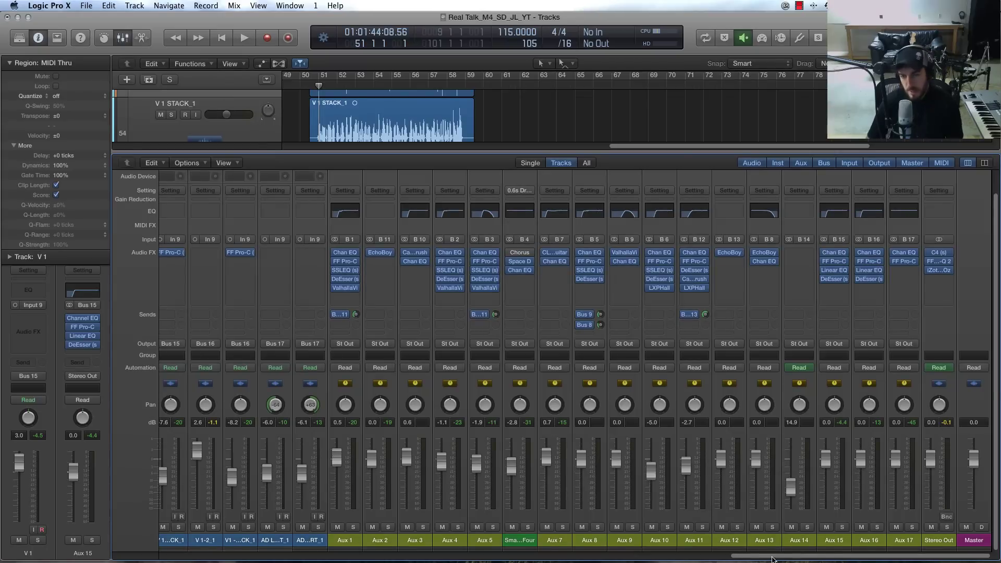
{"action": "key", "text": "x"}
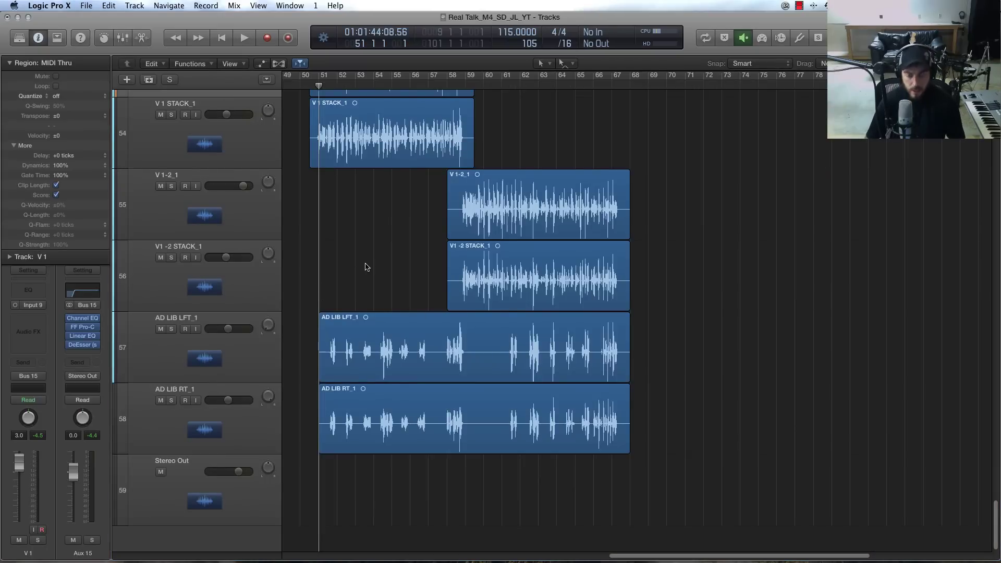
Zoom out the arrangement and audition the earlier vocals on Audio 36, Audio 37 and Audio 16 from about bar 20
{"action": "key", "text": "super+Up"}
{"action": "key", "text": "super+Up"}
{"action": "key", "text": "super+Up"}
{"action": "key", "text": "super+Up"}
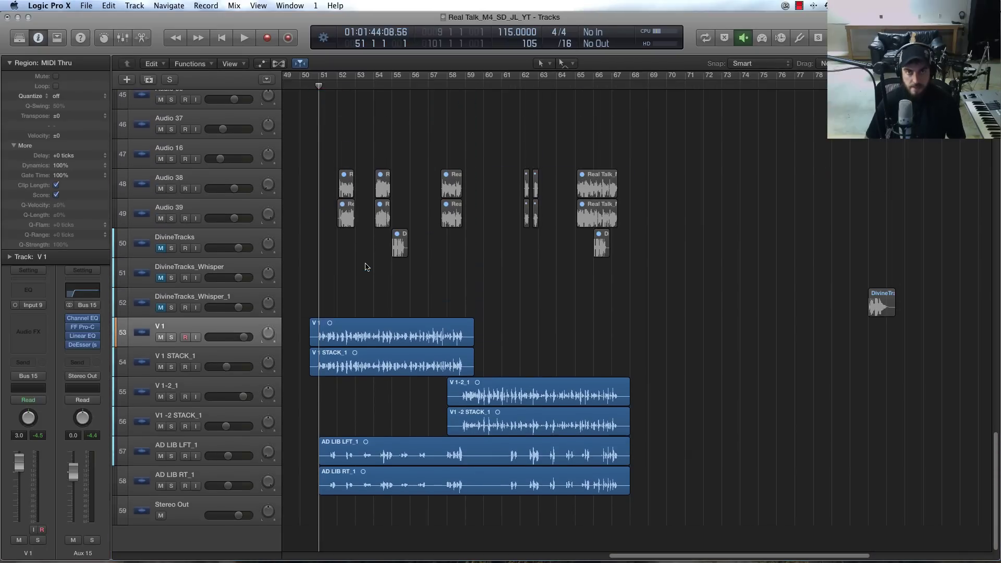
{"action": "key", "text": "super+Left"}
{"action": "key", "text": "super+Left"}
{"action": "scroll", "coordinate": [385, 245], "scroll_direction": "up", "scroll_amount": 5}
{"action": "scroll", "coordinate": [420, 143], "scroll_direction": "down", "scroll_amount": 1}
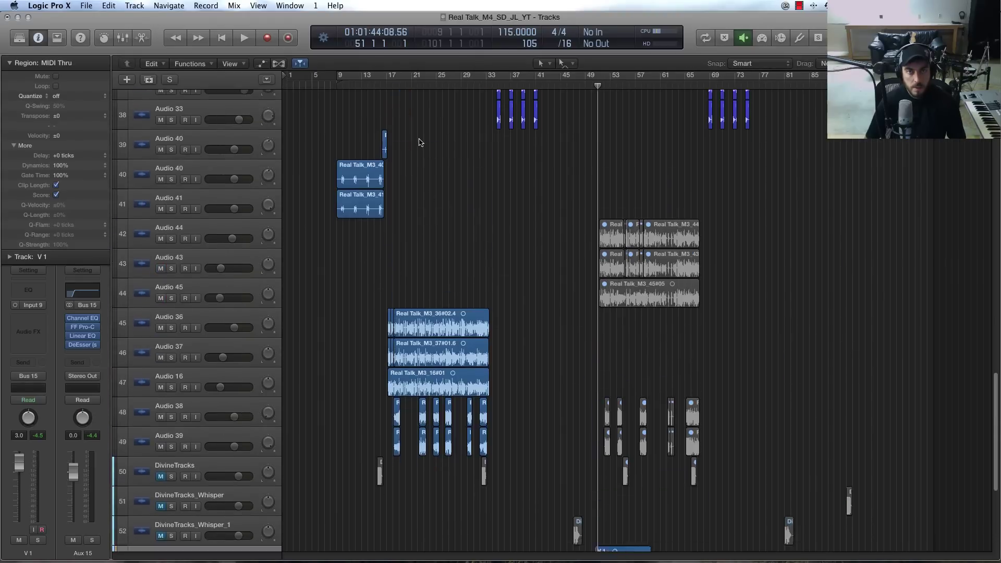
{"action": "scroll", "coordinate": [420, 143], "scroll_direction": "down", "scroll_amount": 4}
{"action": "left_click", "coordinate": [410, 82]}
{"action": "key", "text": "space"}
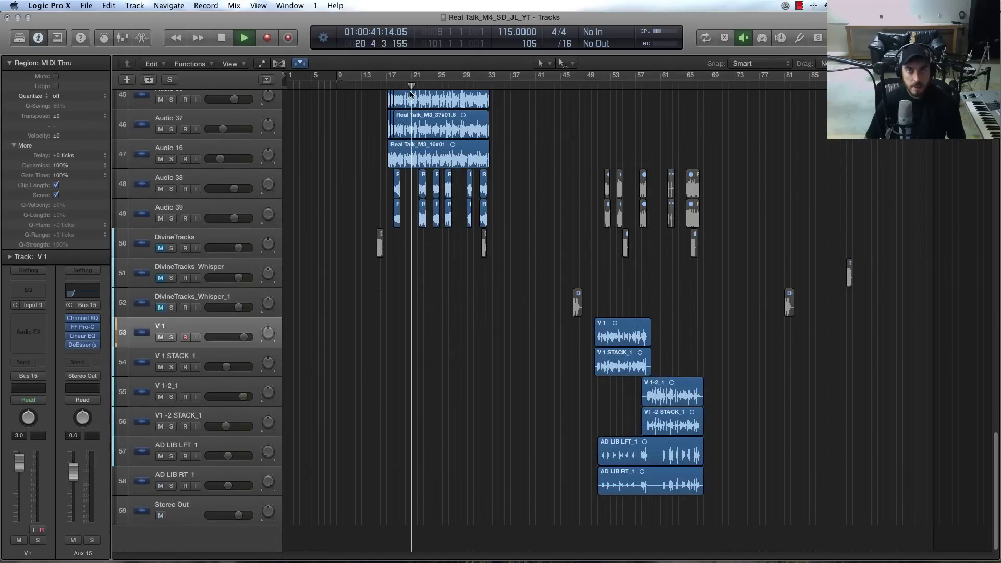
{"action": "scroll", "coordinate": [553, 201], "scroll_direction": "up", "scroll_amount": 5}
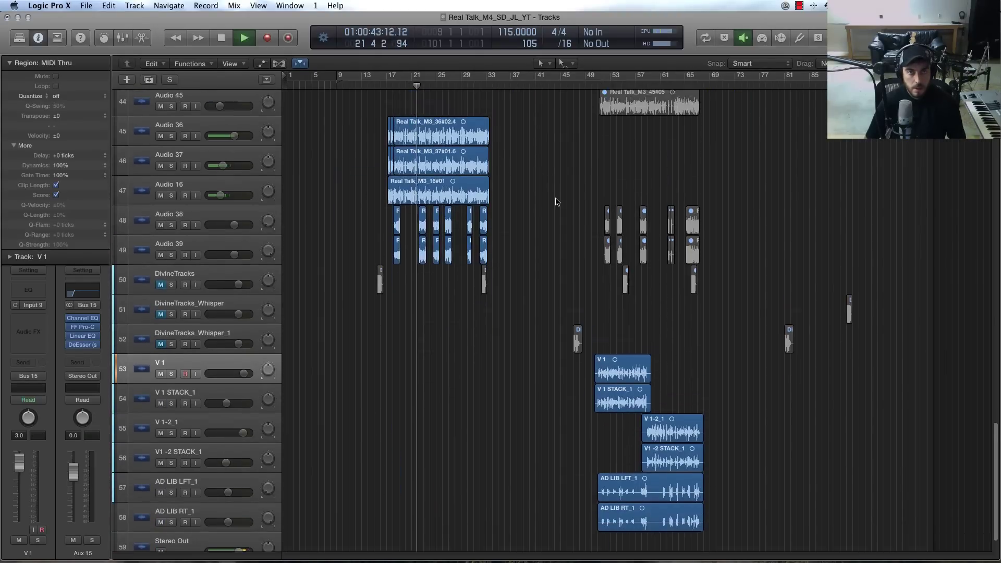
{"action": "scroll", "coordinate": [552, 201], "scroll_direction": "down", "scroll_amount": 3}
{"action": "scroll", "coordinate": [550, 202], "scroll_direction": "up", "scroll_amount": 5}
{"action": "scroll", "coordinate": [549, 204], "scroll_direction": "down", "scroll_amount": 5}
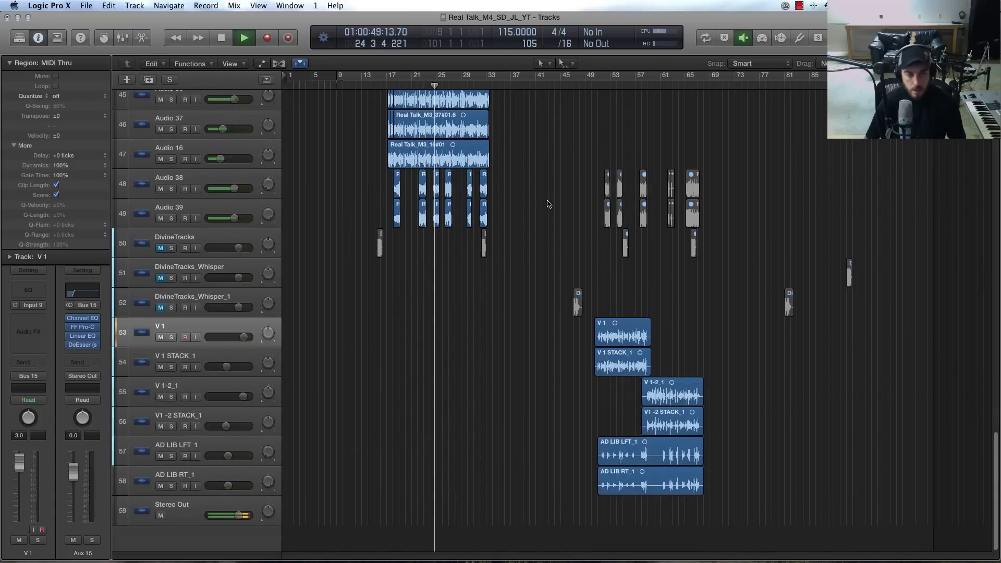
{"action": "key", "text": "space"}
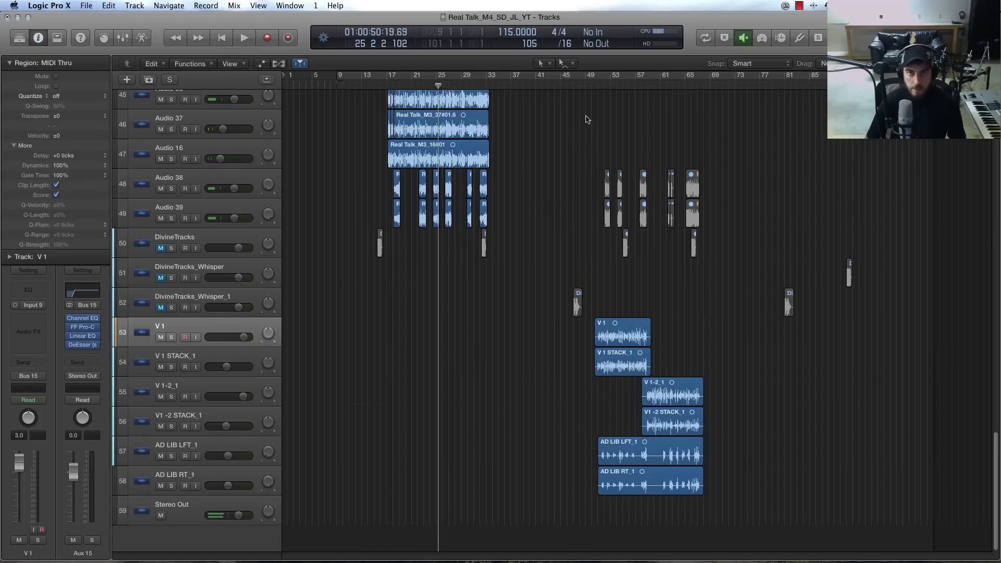
Place the playhead at bar 52 and route Aux 15's output to Bus 18
{"action": "left_click", "coordinate": [604, 83]}
{"action": "key", "text": "x"}
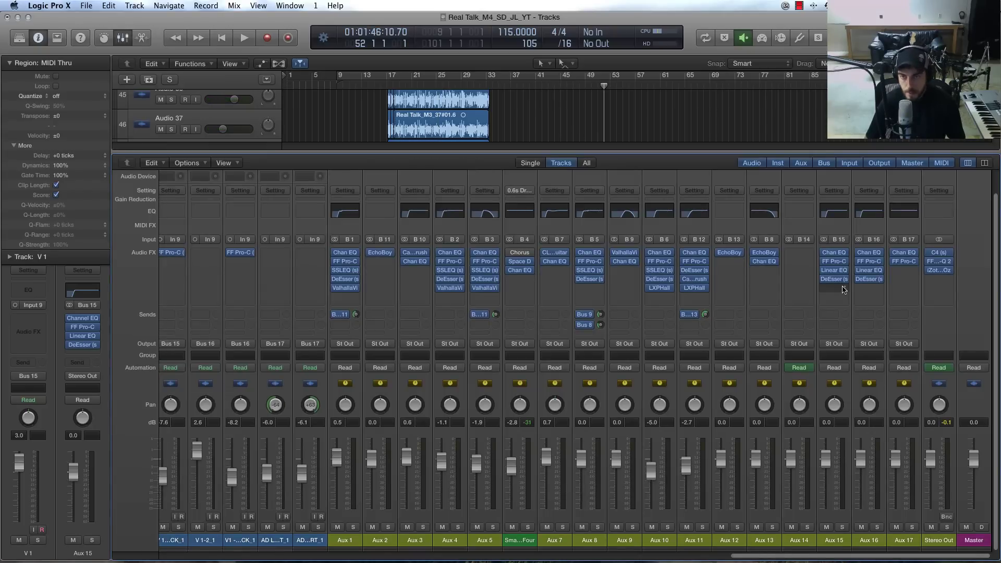
{"action": "left_click", "coordinate": [842, 345]}
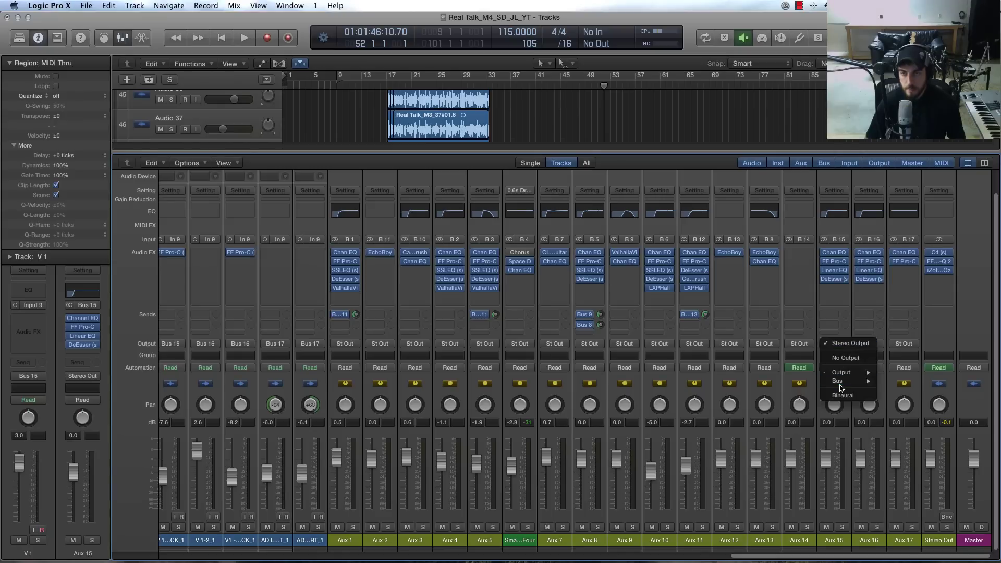
{"action": "mouse_move", "coordinate": [842, 381]}
{"action": "left_click", "coordinate": [840, 348]}
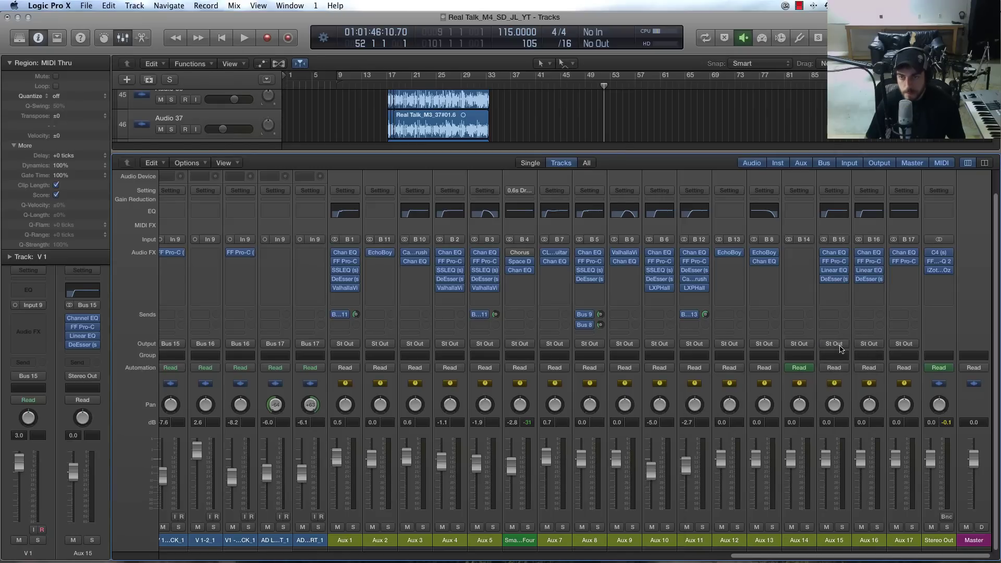
{"action": "left_click", "coordinate": [840, 345]}
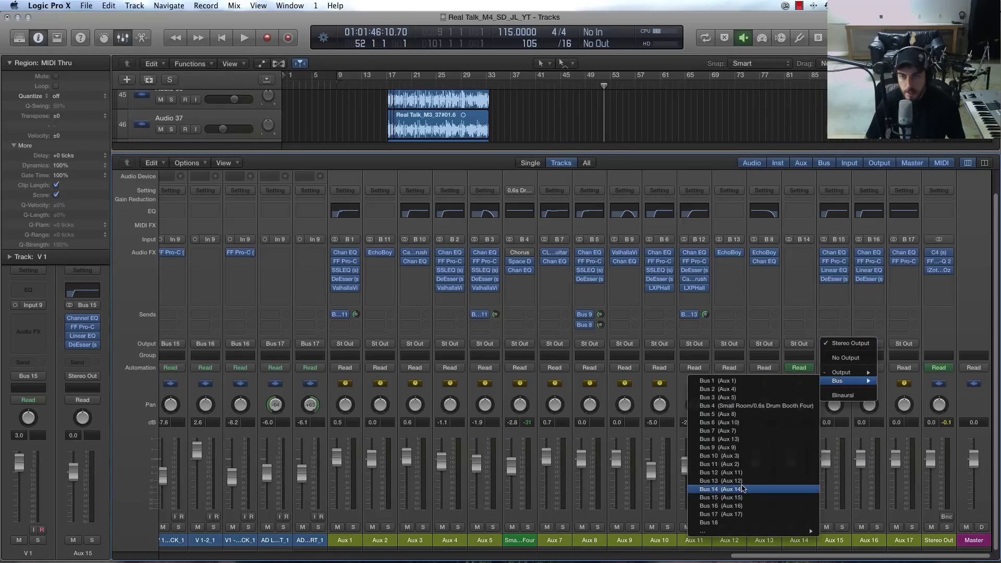
{"action": "left_click", "coordinate": [846, 376]}
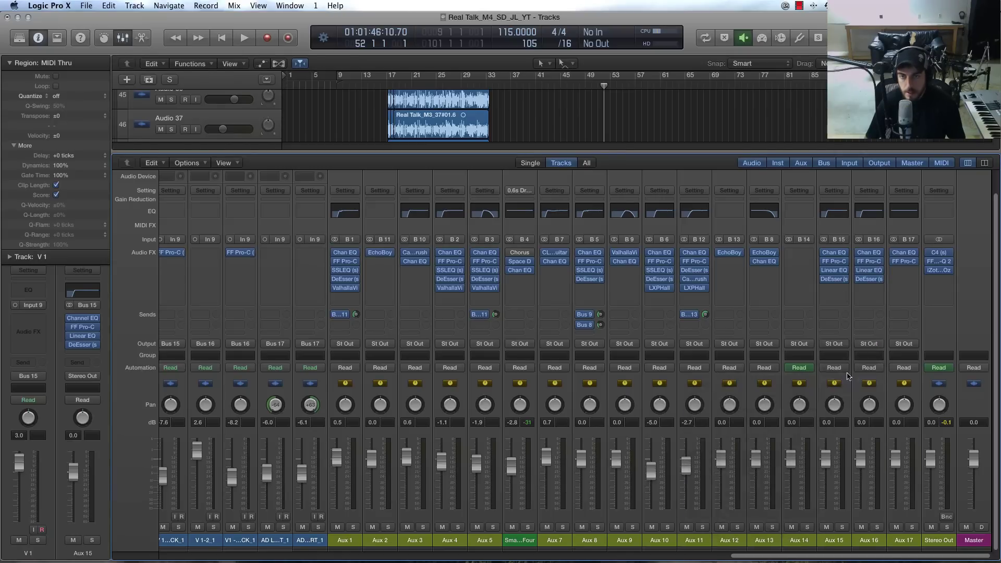
Route the outputs of Aux 16 and Aux 17 to Bus 18
{"action": "left_click", "coordinate": [868, 344]}
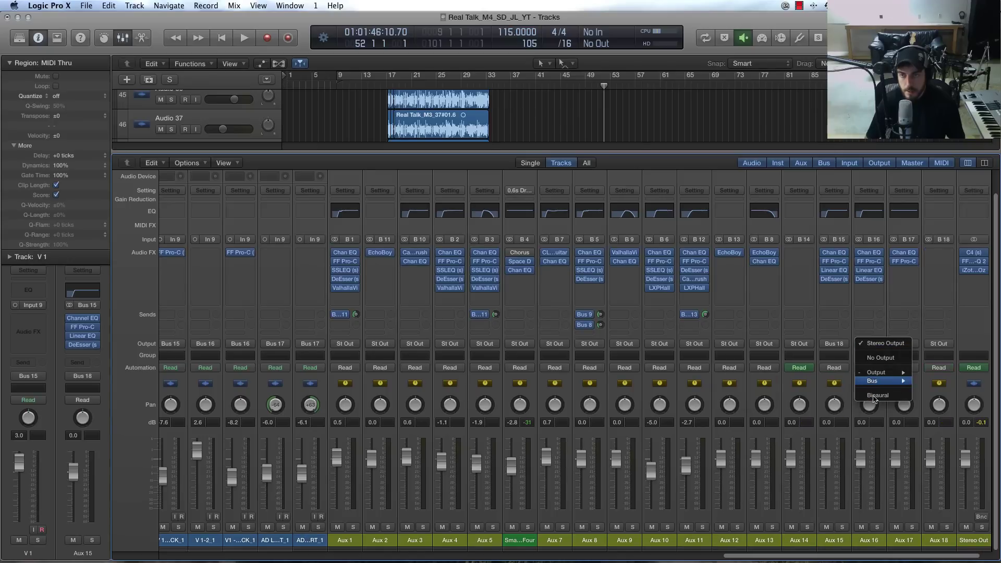
{"action": "mouse_move", "coordinate": [887, 383]}
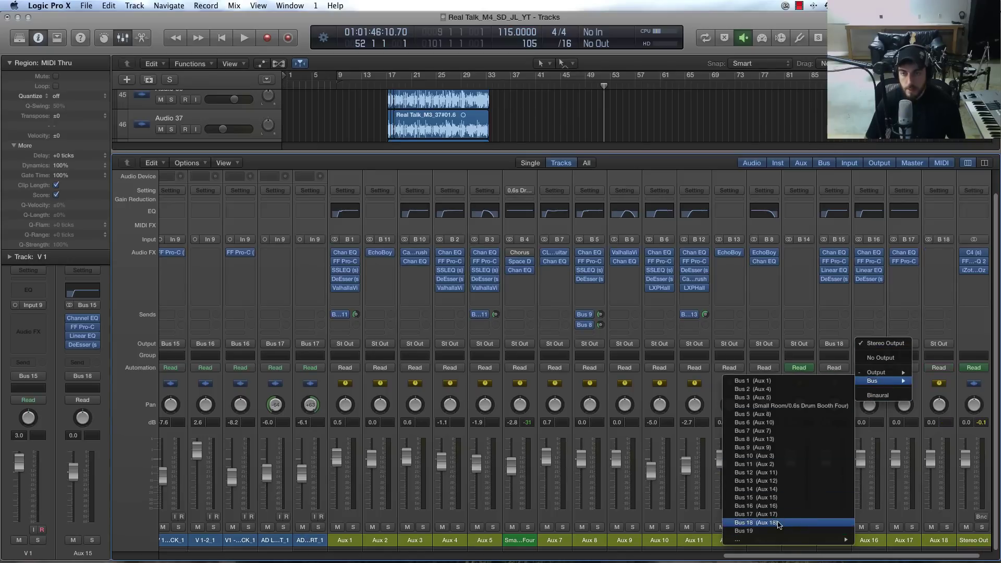
{"action": "left_click", "coordinate": [778, 524]}
{"action": "left_click_drag", "start_coordinate": [884, 558], "coordinate": [898, 558]}
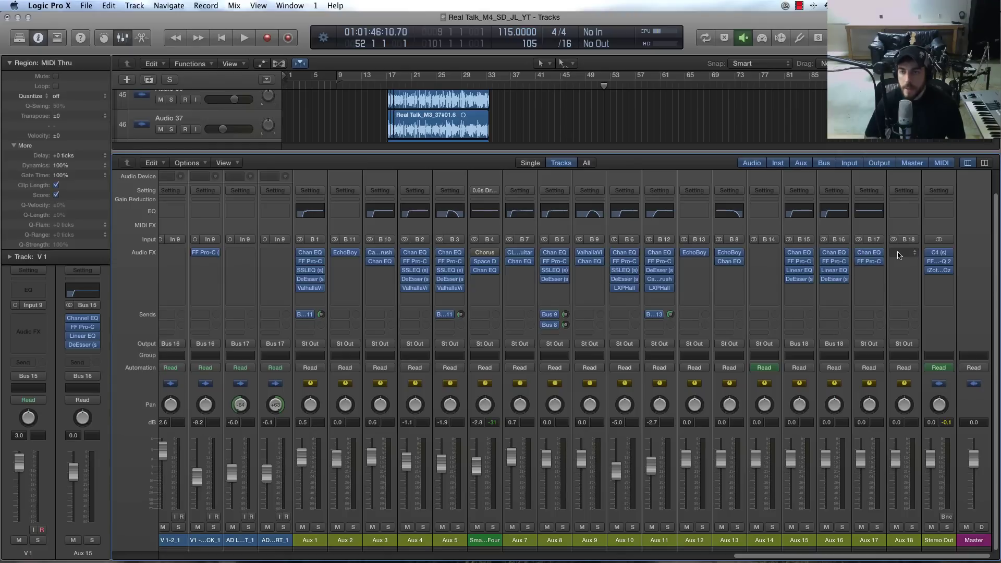
{"action": "left_click", "coordinate": [879, 347]}
{"action": "mouse_move", "coordinate": [887, 382]}
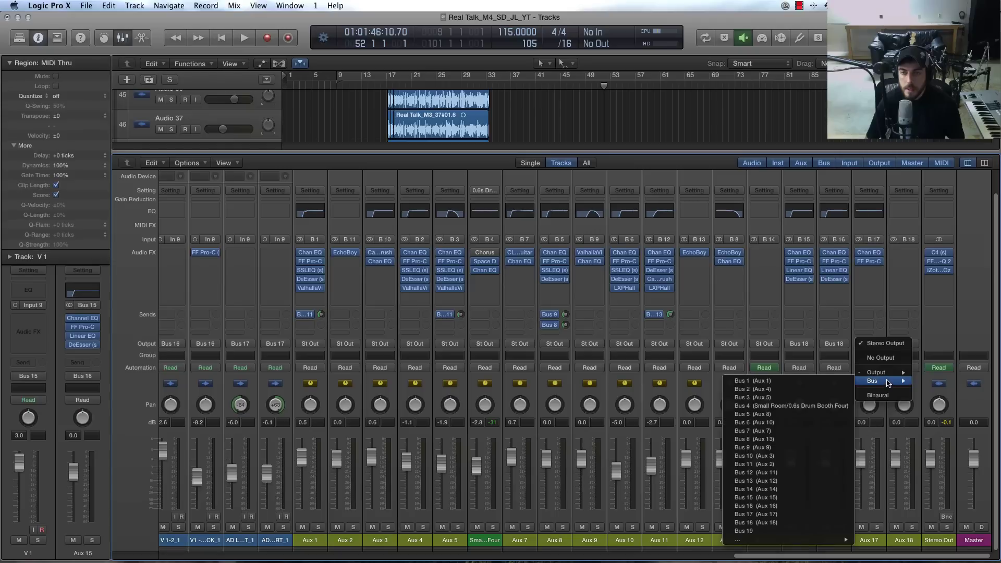
{"action": "left_click", "coordinate": [880, 297]}
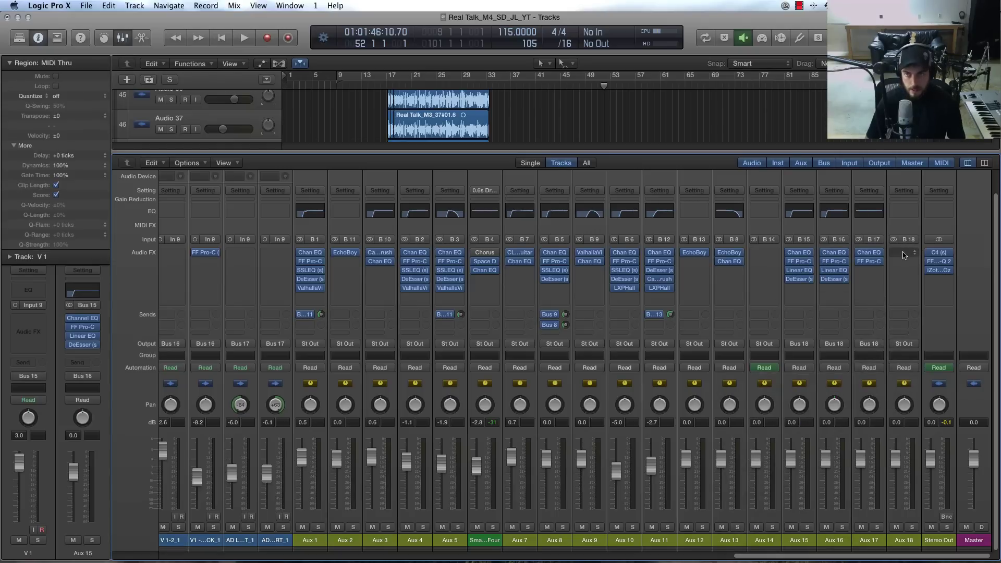
Rename the Aux 18 channel to Verse Vox
{"action": "left_click", "coordinate": [906, 315]}
{"action": "left_click", "coordinate": [905, 271]}
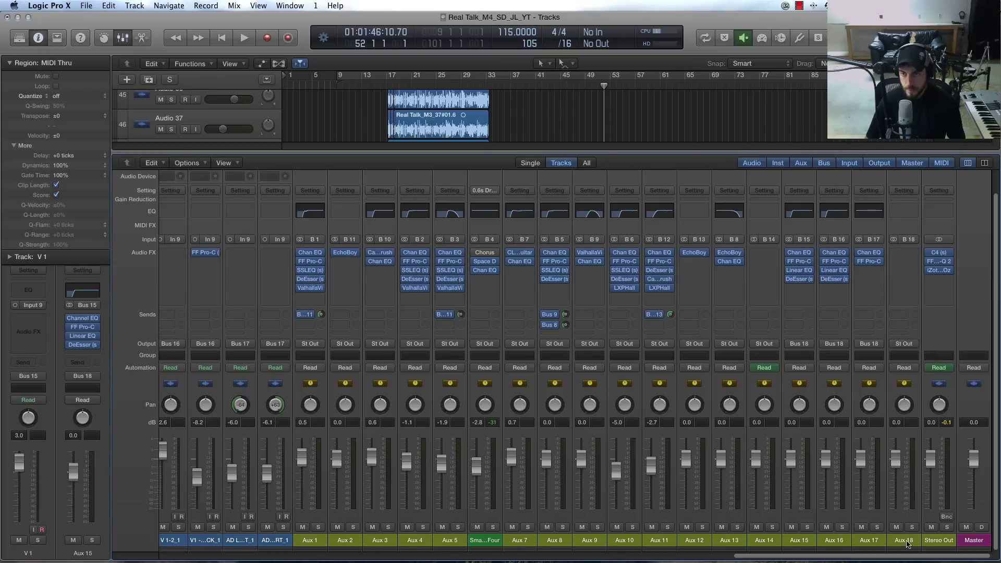
{"action": "double_click", "coordinate": [907, 540]}
{"action": "type", "text": "Verse Vox"}
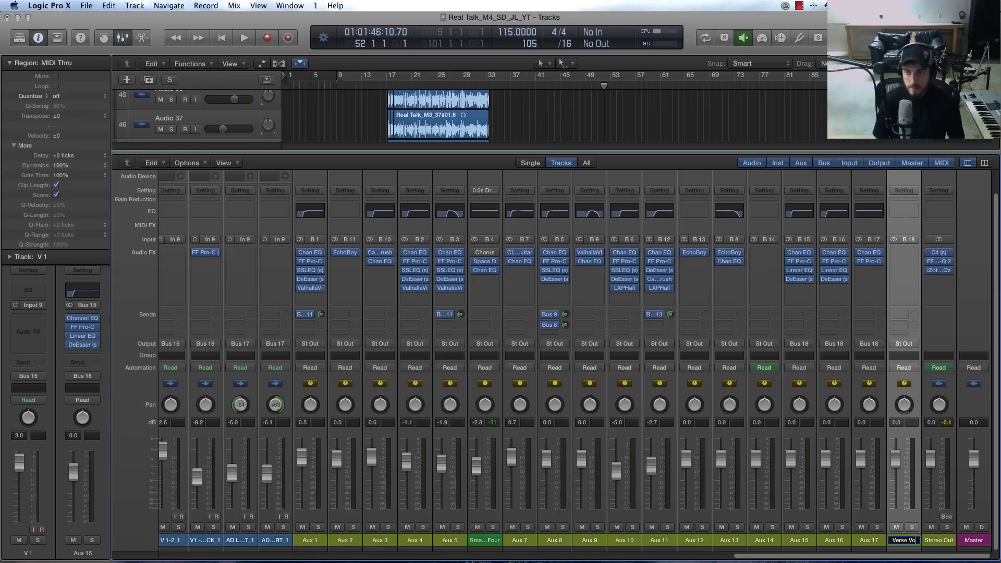
Add a send to Bus 19 on the Verse Vox channel
{"action": "left_click", "coordinate": [903, 311]}
{"action": "mouse_move", "coordinate": [909, 359]}
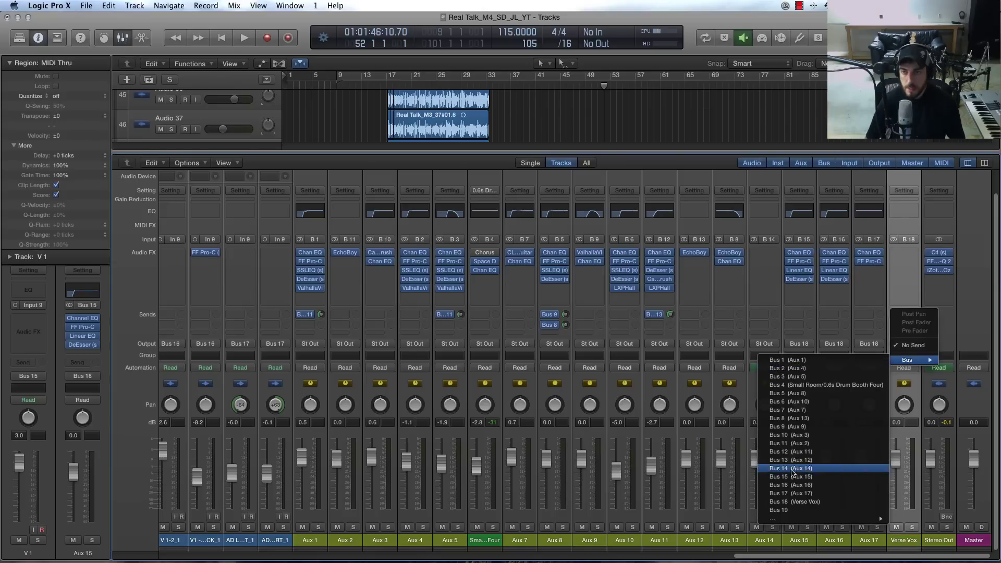
{"action": "left_click", "coordinate": [795, 510]}
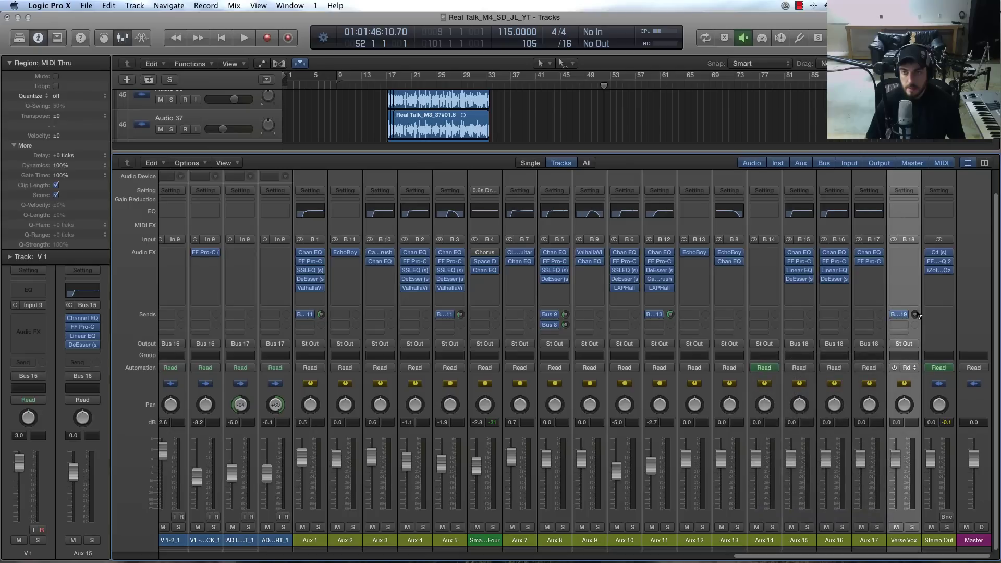
Insert ValhallaVintageVerb on Aux 19 at 100% mix and raise Verse Vox's Bus 19 send to about -14 dB during playback
{"action": "left_click", "coordinate": [940, 253]}
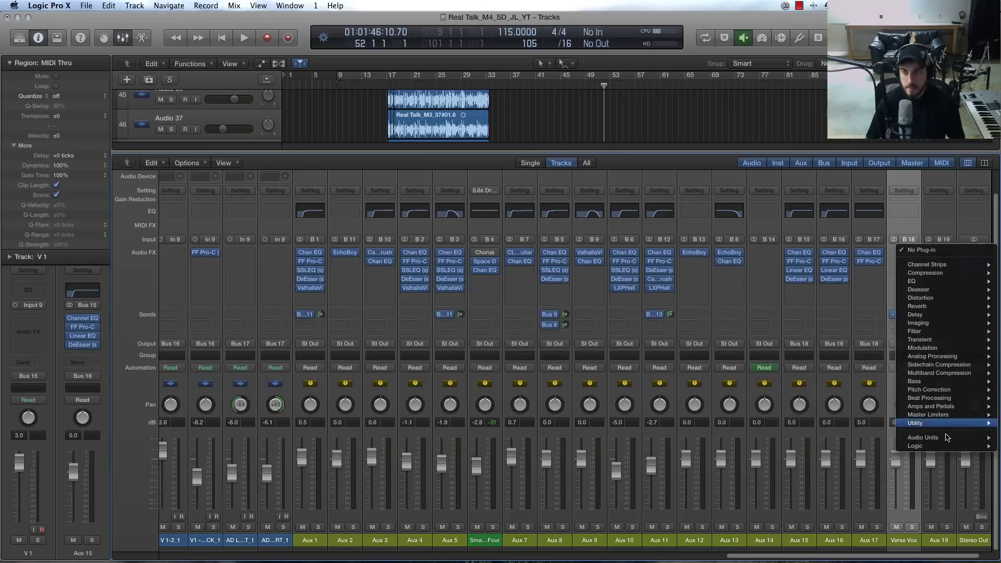
{"action": "mouse_move", "coordinate": [947, 438]}
{"action": "mouse_move", "coordinate": [822, 536]}
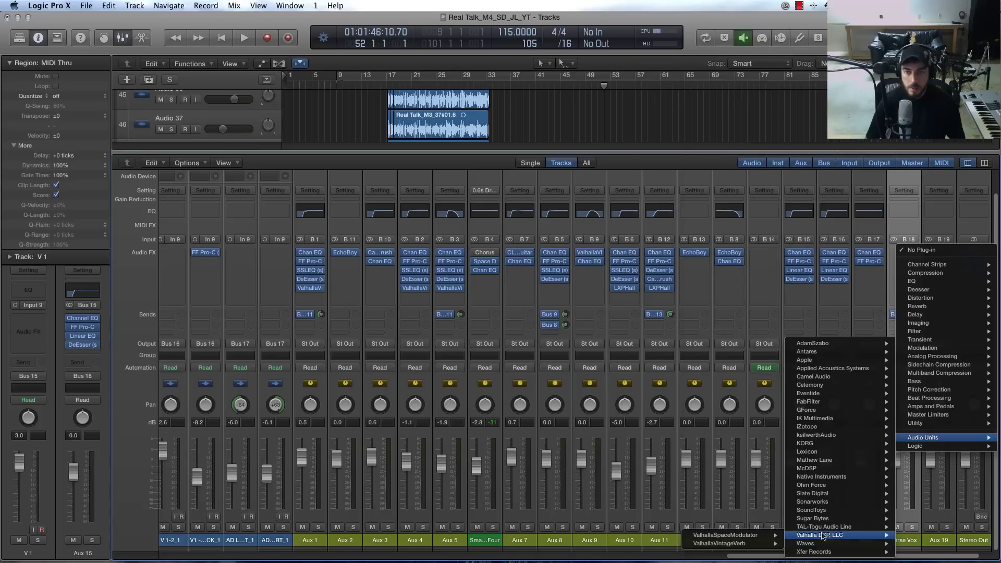
{"action": "left_click", "coordinate": [722, 543]}
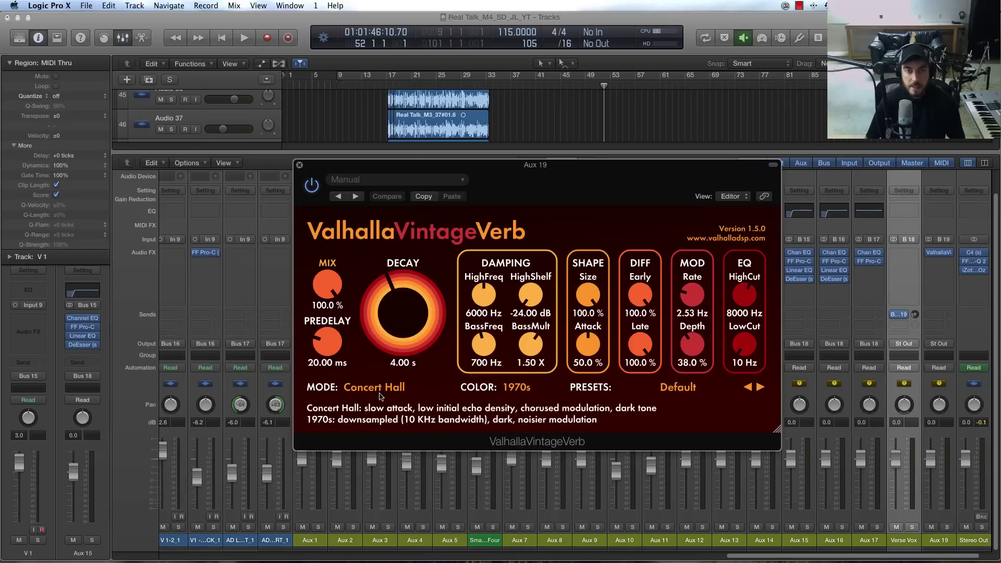
{"action": "left_click_drag", "start_coordinate": [333, 289], "coordinate": [334, 279]}
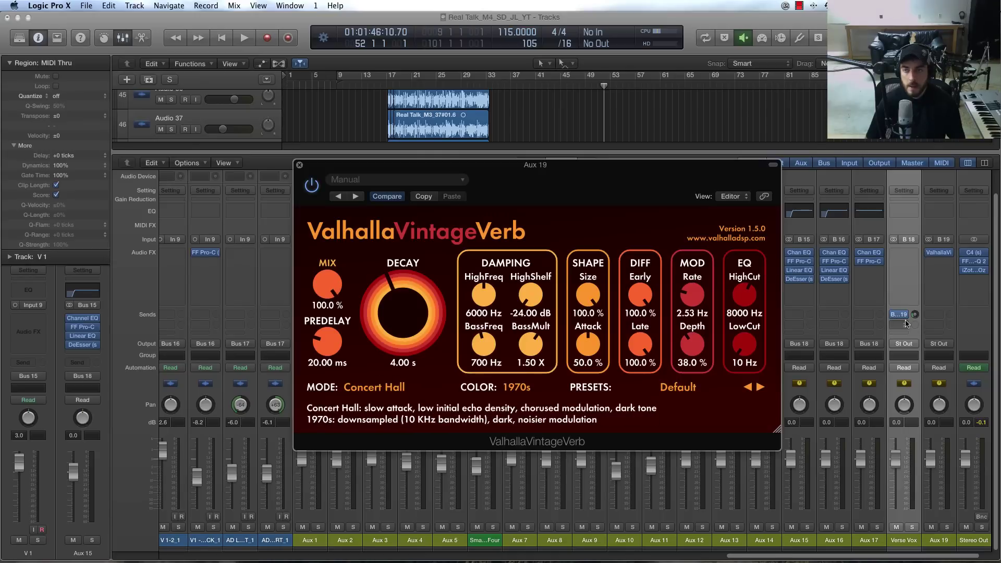
{"action": "key", "text": "space"}
{"action": "mouse_move", "coordinate": [914, 317]}
{"action": "left_mouse_down"}
{"action": "mouse_move", "coordinate": [914, 305]}
{"action": "mouse_move", "coordinate": [916, 312]}
{"action": "left_mouse_up"}
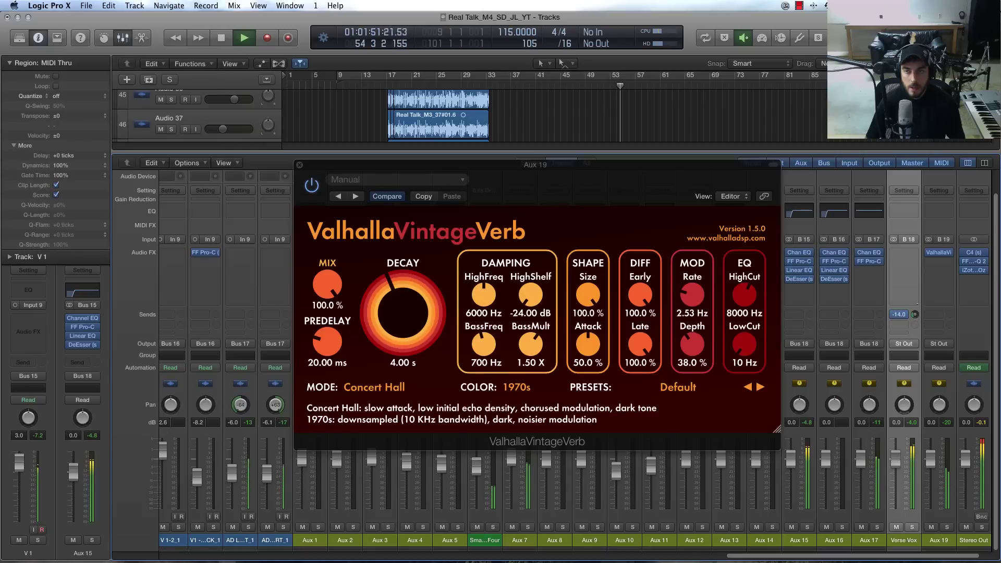
Add a Channel EQ after the reverb on Aux 19 with a low cut at about 255 Hz and a high cut at about 1080 Hz
{"action": "left_click", "coordinate": [936, 214]}
{"action": "left_click_drag", "start_coordinate": [235, 52], "coordinate": [258, 54]}
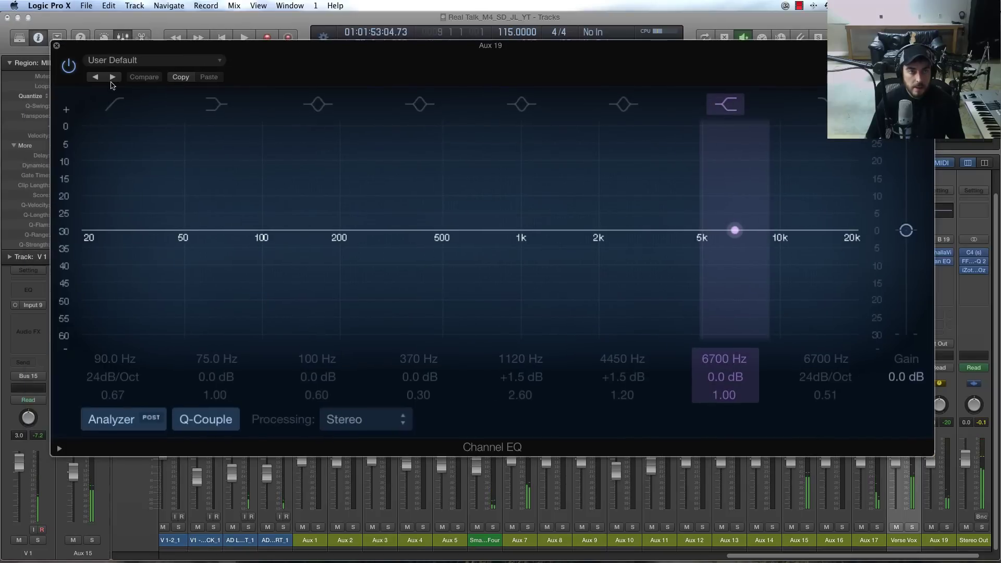
{"action": "left_click", "coordinate": [114, 104]}
{"action": "left_click_drag", "start_coordinate": [225, 296], "coordinate": [365, 292]}
{"action": "left_click", "coordinate": [818, 104]}
{"action": "left_click_drag", "start_coordinate": [815, 212], "coordinate": [583, 306]}
{"action": "left_click_drag", "start_coordinate": [300, 329], "coordinate": [311, 329]}
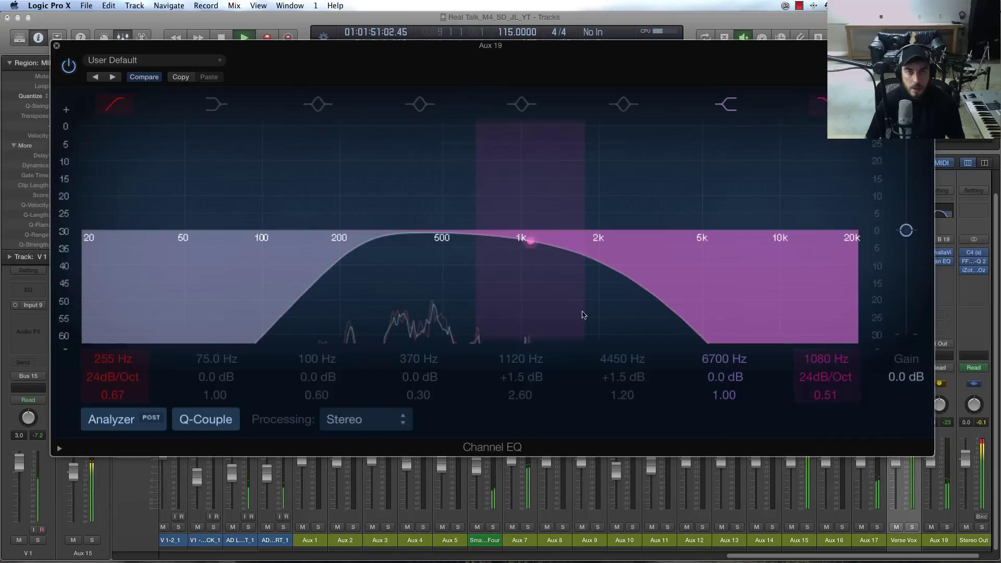
{"action": "left_click", "coordinate": [56, 46]}
Set the Aux 19 reverb's decay to about 1.78 s, HighCut to 4870 Hz and LowCut to 630 Hz while auditioning the verse
{"action": "left_click_drag", "start_coordinate": [386, 320], "coordinate": [406, 338]}
{"action": "key", "text": "space"}
{"action": "key", "text": "space"}
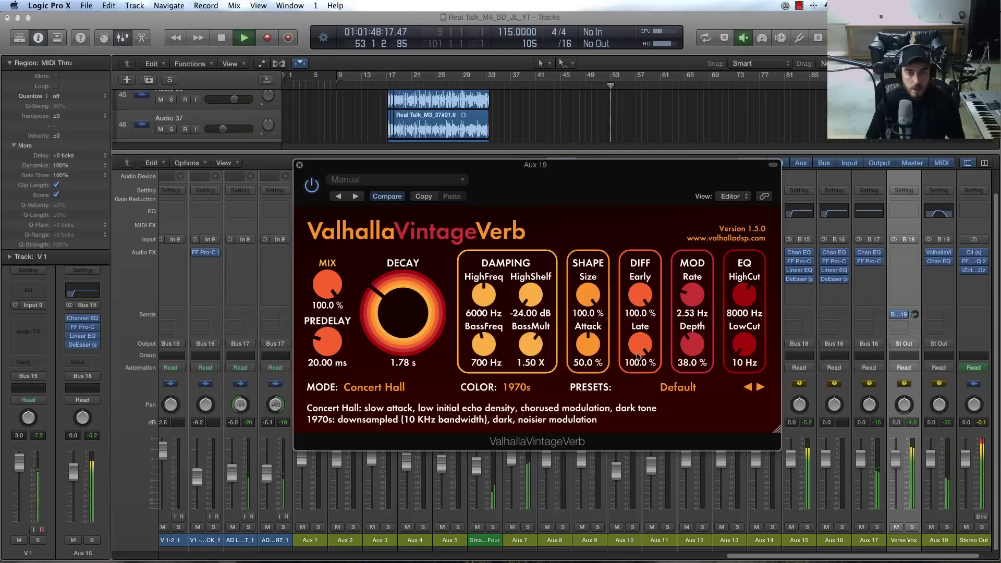
{"action": "left_click_drag", "start_coordinate": [742, 288], "coordinate": [743, 298]}
{"action": "left_click_drag", "start_coordinate": [744, 345], "coordinate": [745, 337]}
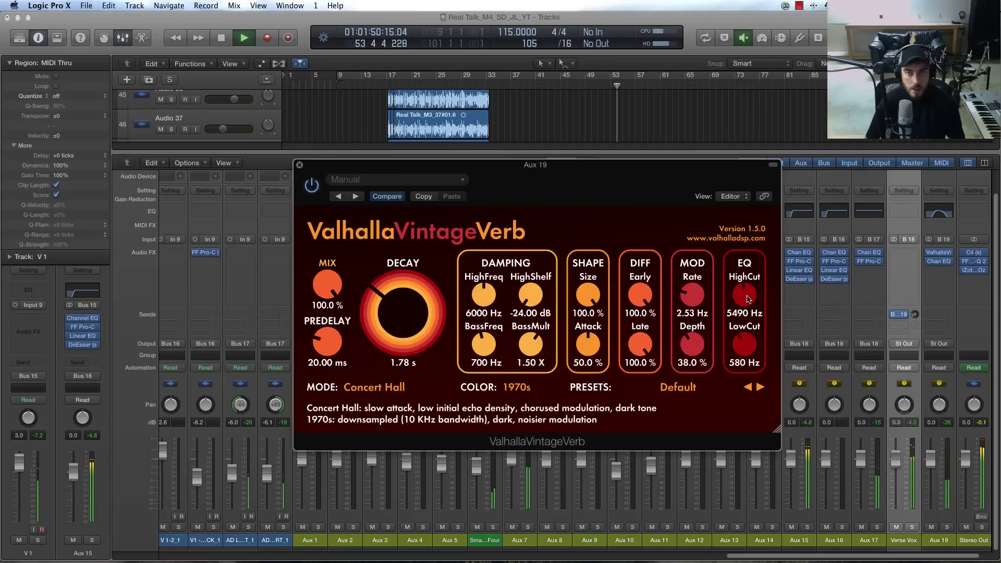
{"action": "left_click_drag", "start_coordinate": [745, 301], "coordinate": [746, 304]}
{"action": "key", "text": "space"}
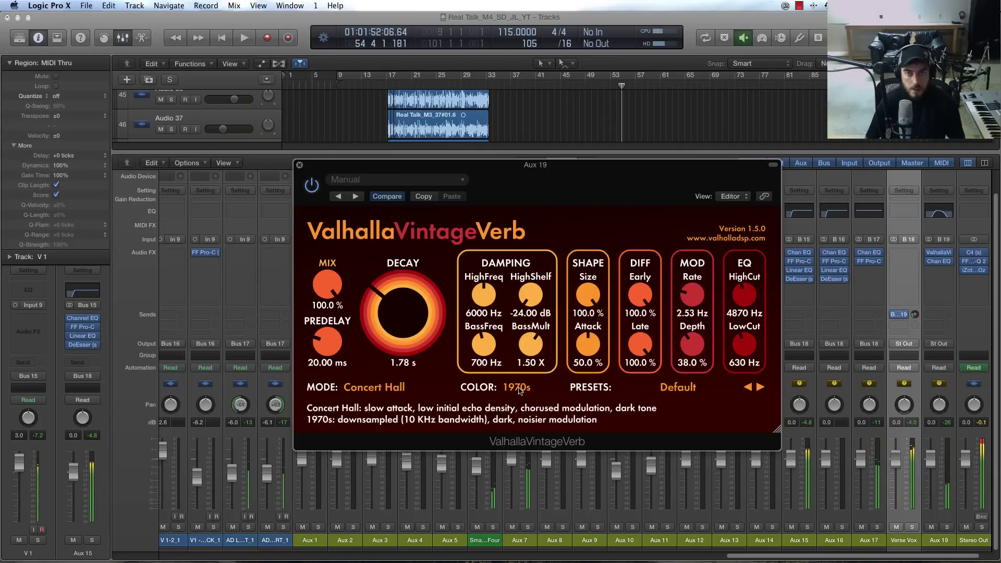
Change the Aux 19 reverb to 1980s color and Ambience mode with a decay of about 2.37 s, auditioning the verse
{"action": "left_click", "coordinate": [515, 387]}
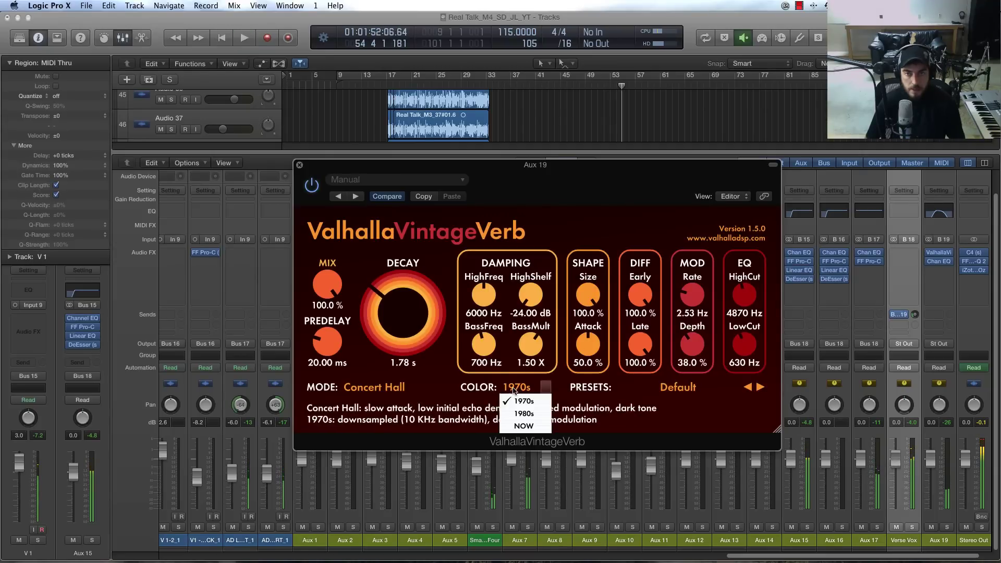
{"action": "left_click", "coordinate": [524, 413]}
{"action": "key", "text": "space"}
{"action": "left_click", "coordinate": [373, 387]}
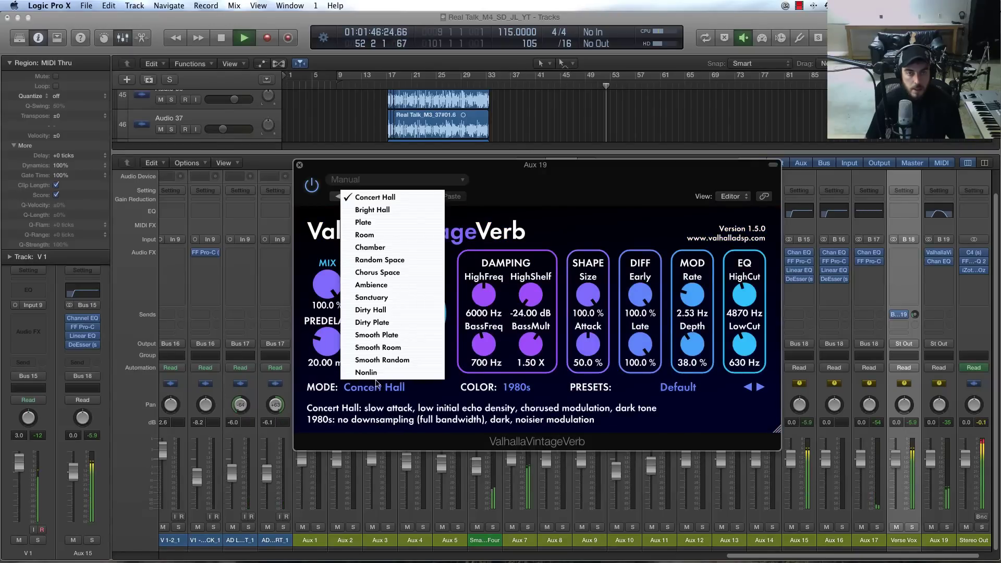
{"action": "left_click", "coordinate": [386, 283]}
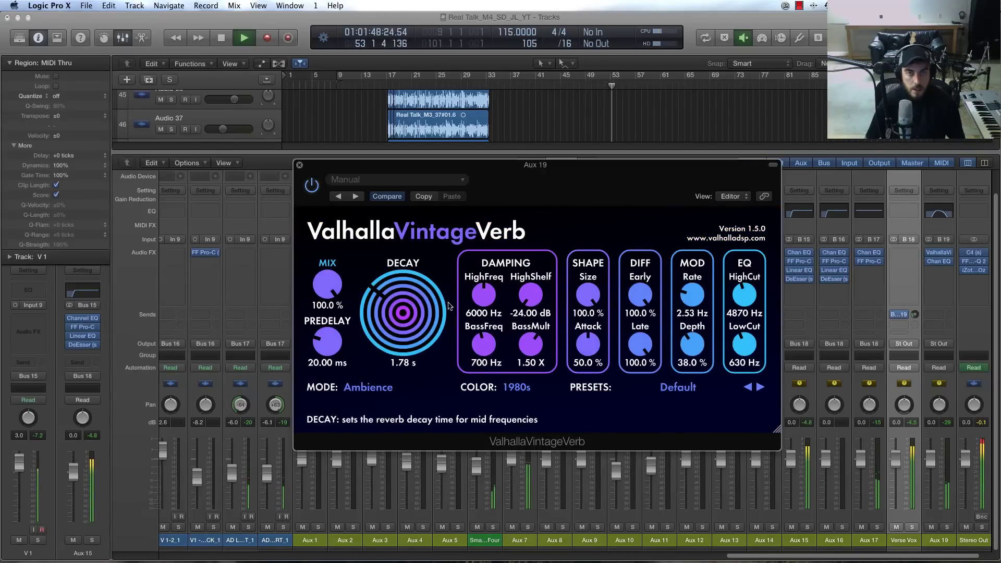
{"action": "left_click_drag", "start_coordinate": [396, 348], "coordinate": [399, 327]}
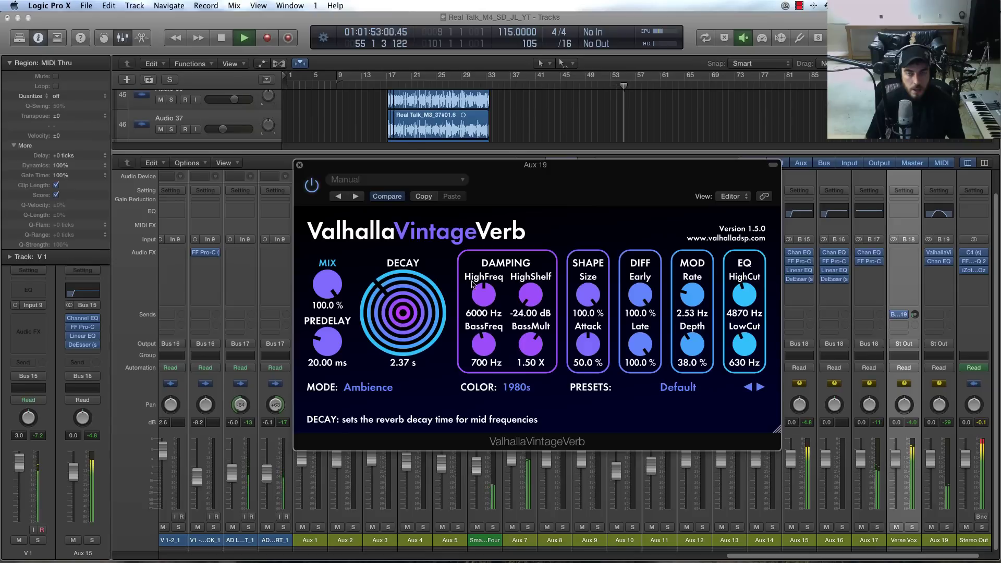
{"action": "left_click", "coordinate": [300, 166]}
{"action": "key", "text": "space"}
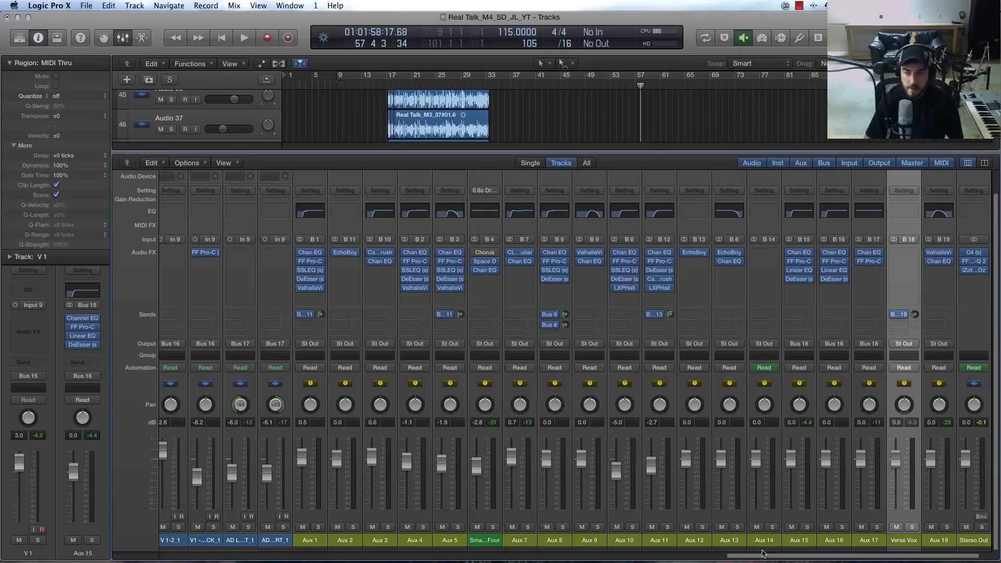
Add a second send on the Verse Vox channel to Bus 20
{"action": "left_click_drag", "start_coordinate": [761, 552], "coordinate": [840, 559]}
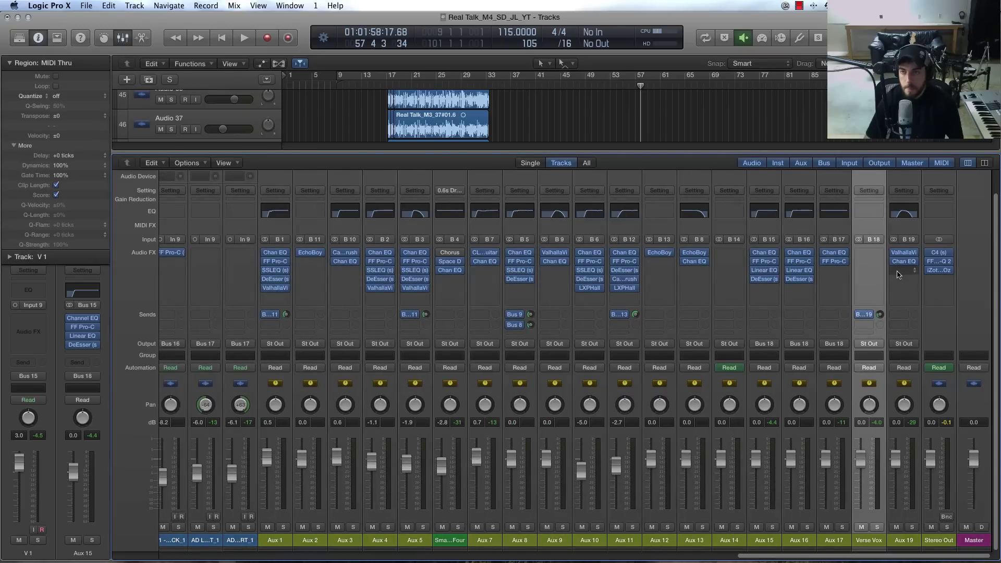
{"action": "left_click", "coordinate": [877, 324]}
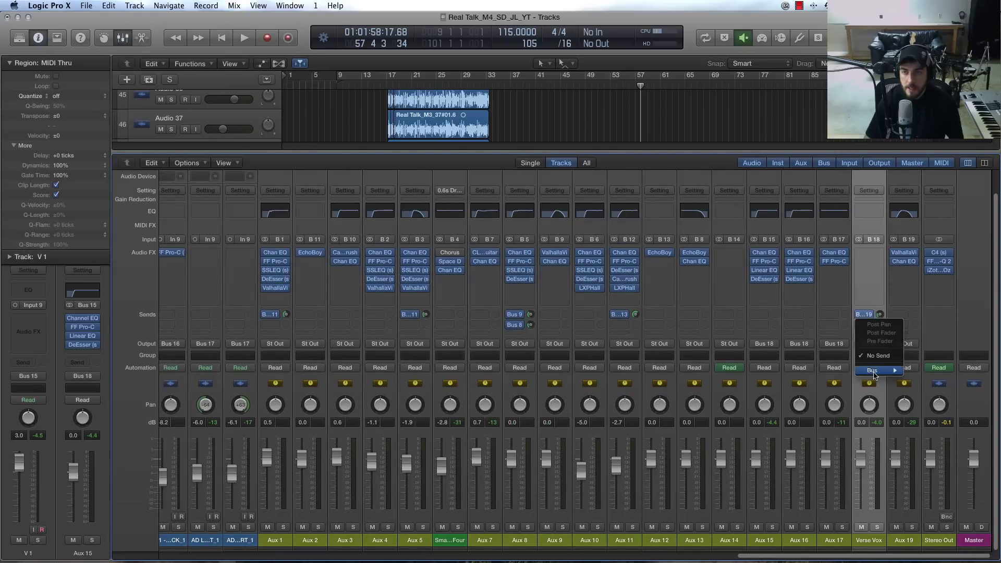
{"action": "mouse_move", "coordinate": [872, 371]}
{"action": "left_click", "coordinate": [773, 530]}
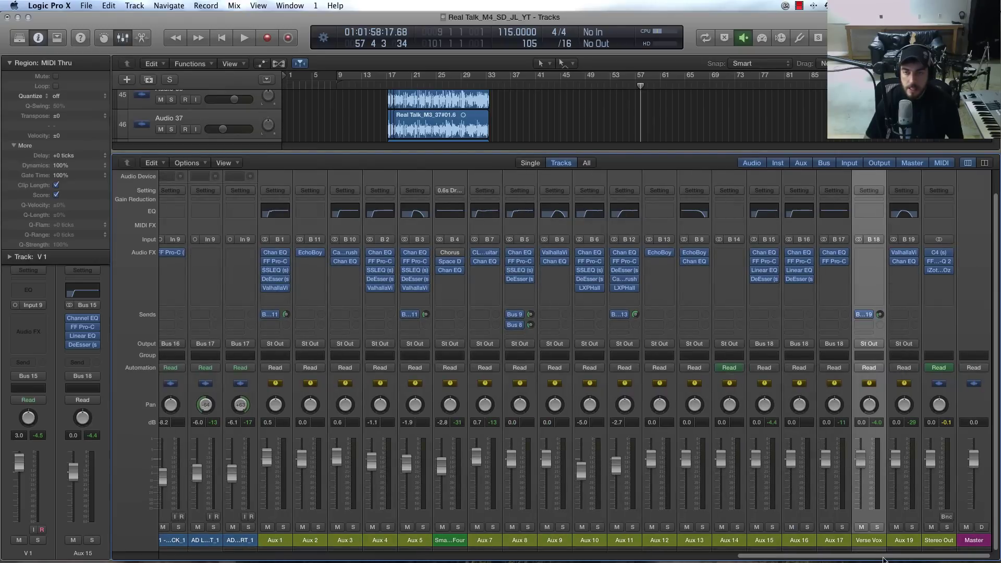
Insert the SoundToys EchoBoy delay on Aux 20 and place its window clear of the send controls
{"action": "left_click_drag", "start_coordinate": [942, 555], "coordinate": [954, 555]}
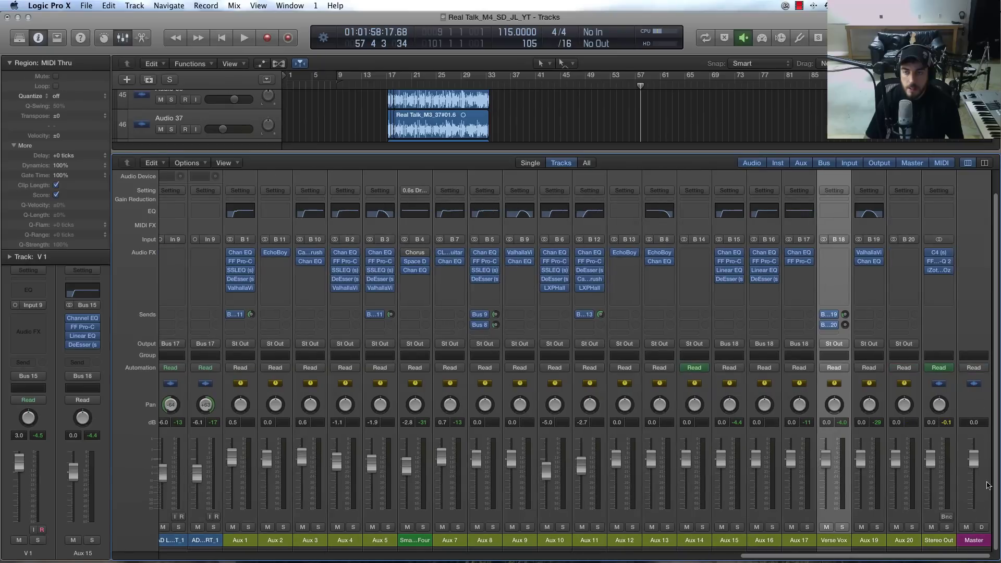
{"action": "left_click", "coordinate": [915, 257]}
{"action": "mouse_move", "coordinate": [920, 437]}
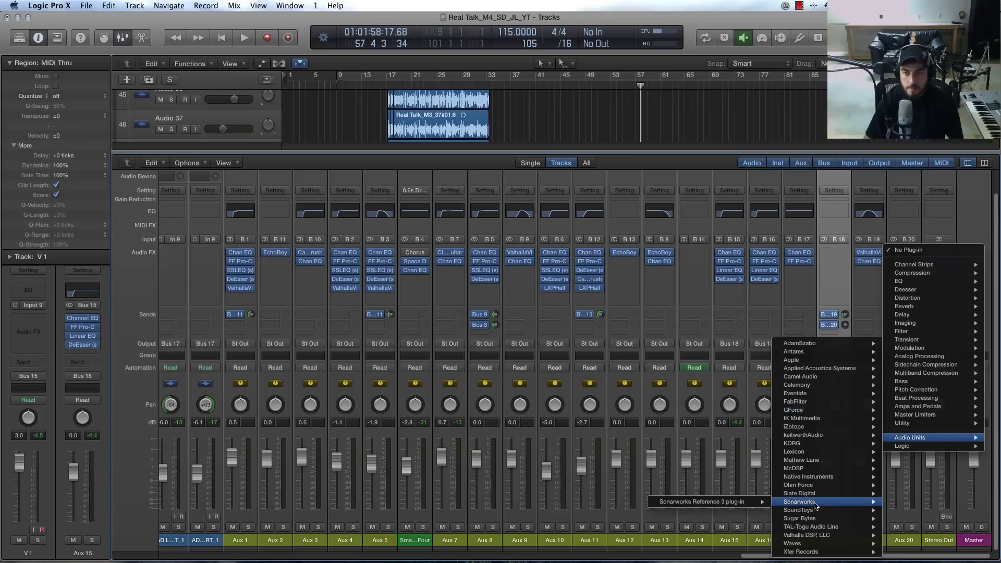
{"action": "mouse_move", "coordinate": [813, 510]}
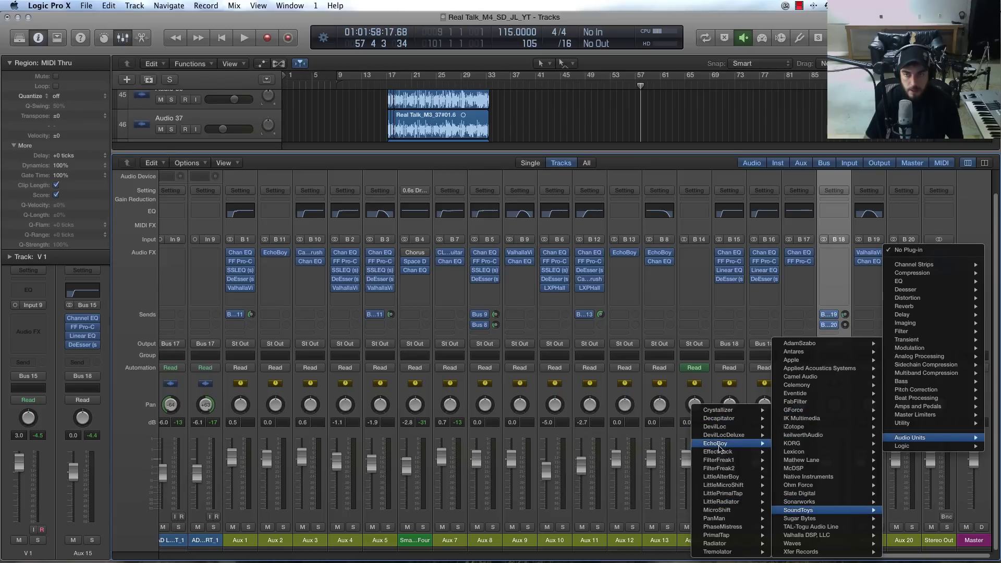
{"action": "mouse_move", "coordinate": [718, 443]}
{"action": "left_click", "coordinate": [678, 443]}
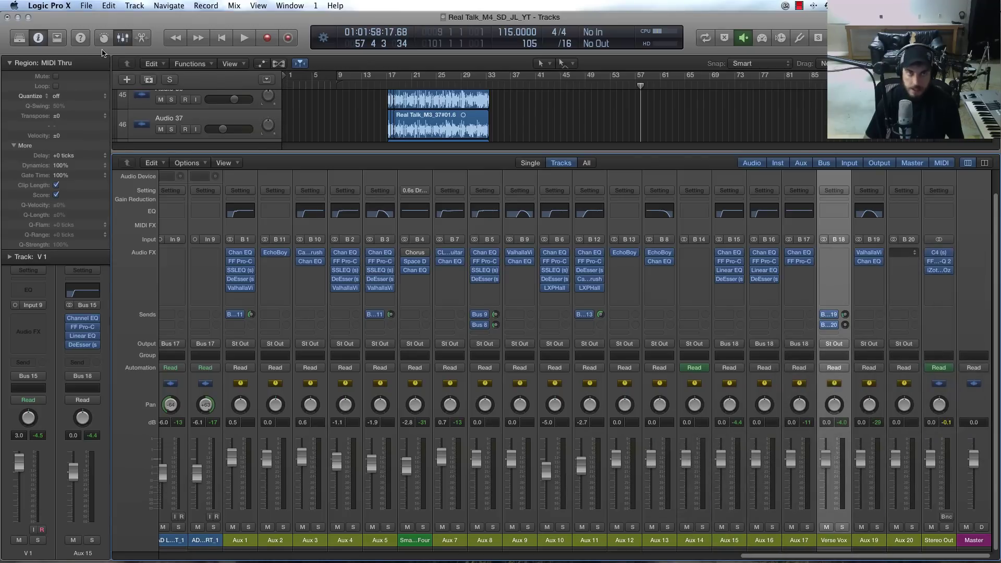
{"action": "left_click_drag", "start_coordinate": [122, 41], "coordinate": [319, 139]}
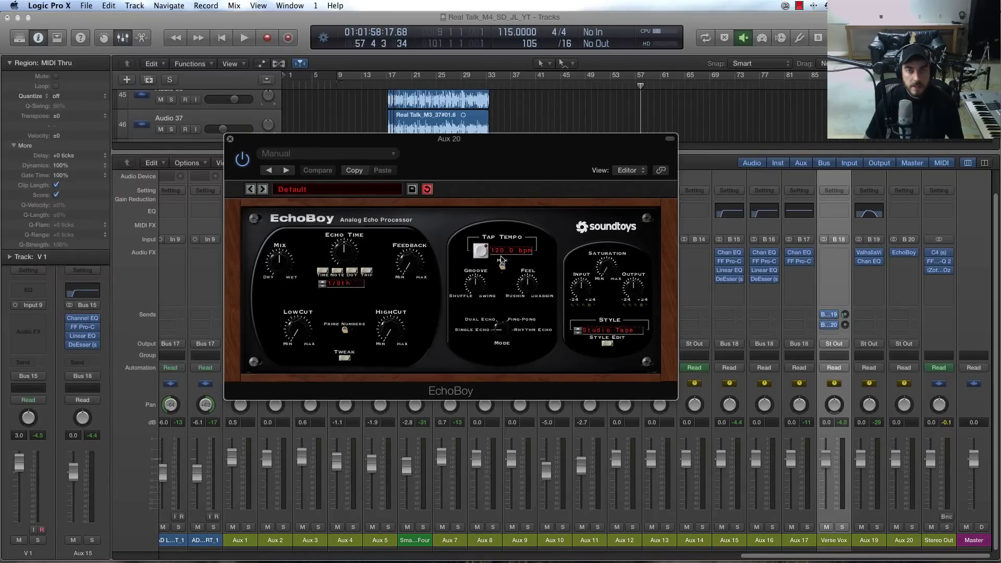
Set EchoBoy's tempo to 115 bpm and play the verse from bar 52 with Verse Vox's Bus 20 send raised
{"action": "type", "text": "115"}
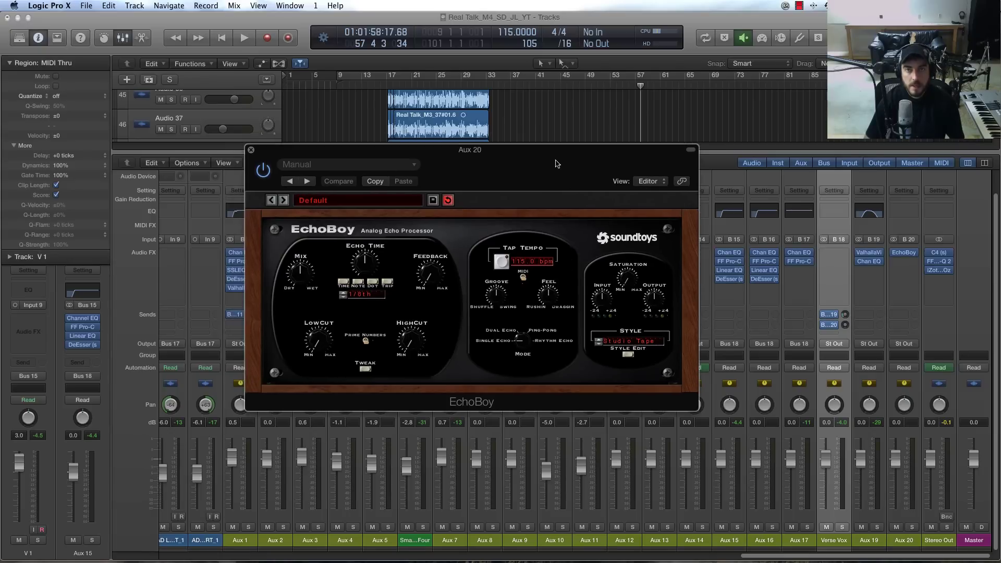
{"action": "left_click_drag", "start_coordinate": [541, 167], "coordinate": [561, 178]}
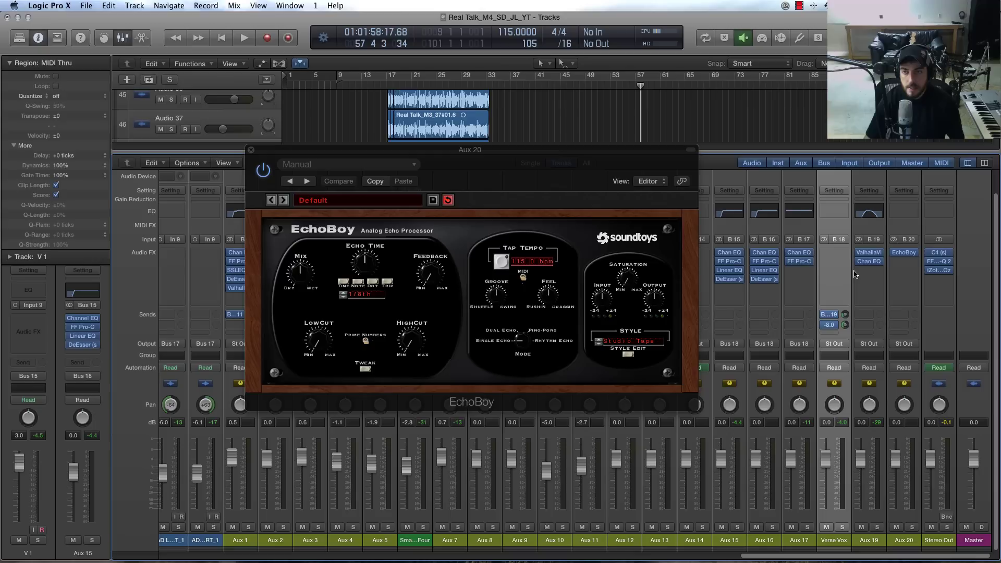
{"action": "left_click_drag", "start_coordinate": [413, 163], "coordinate": [413, 176]}
{"action": "key", "text": "space"}
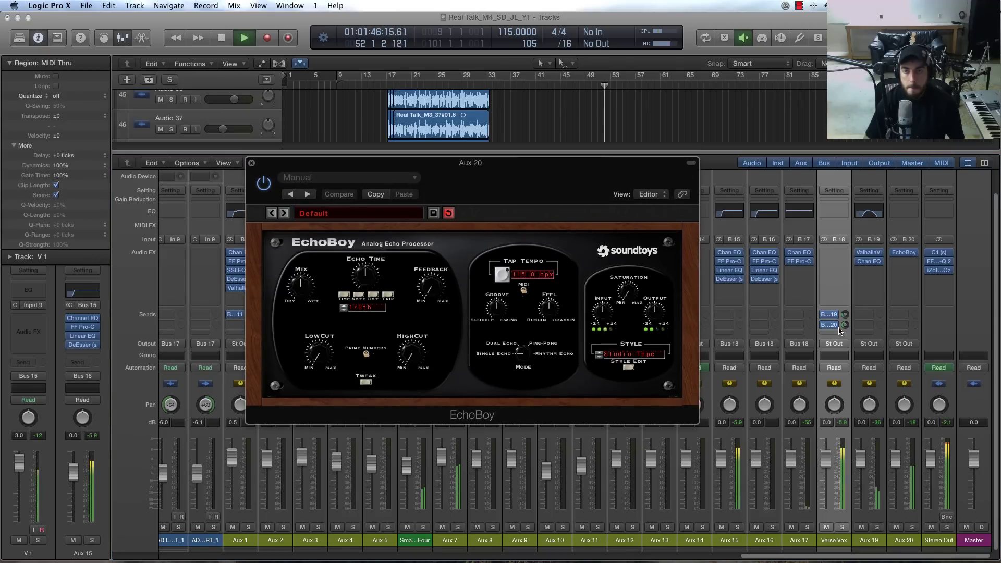
Turn EchoBoy's mix toward fully wet and lower Verse Vox's Bus 20 send to about -16.8 dB
{"action": "left_click_drag", "start_coordinate": [844, 325], "coordinate": [841, 340]}
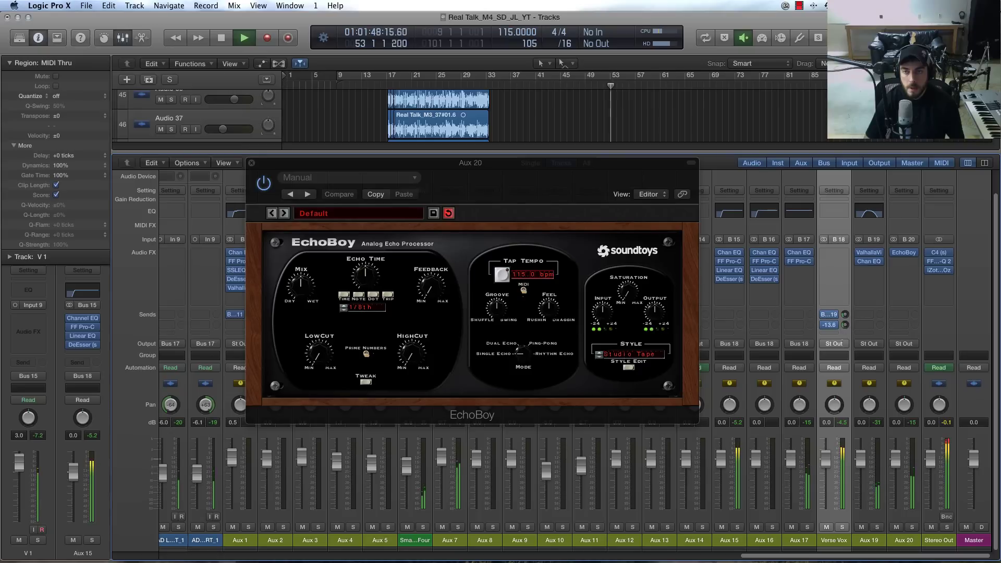
{"action": "left_click_drag", "start_coordinate": [303, 288], "coordinate": [313, 213]}
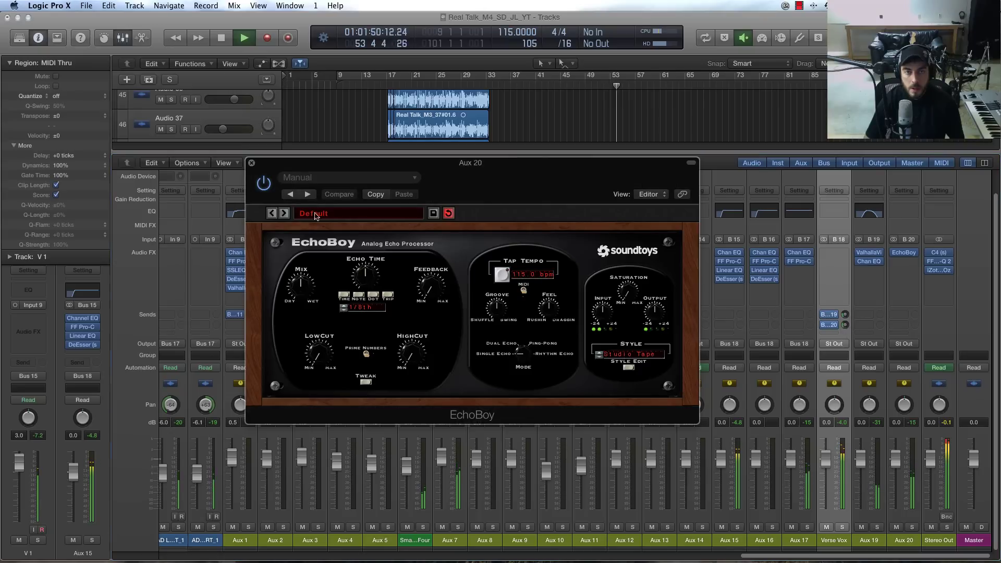
{"action": "left_click_drag", "start_coordinate": [844, 325], "coordinate": [843, 334]}
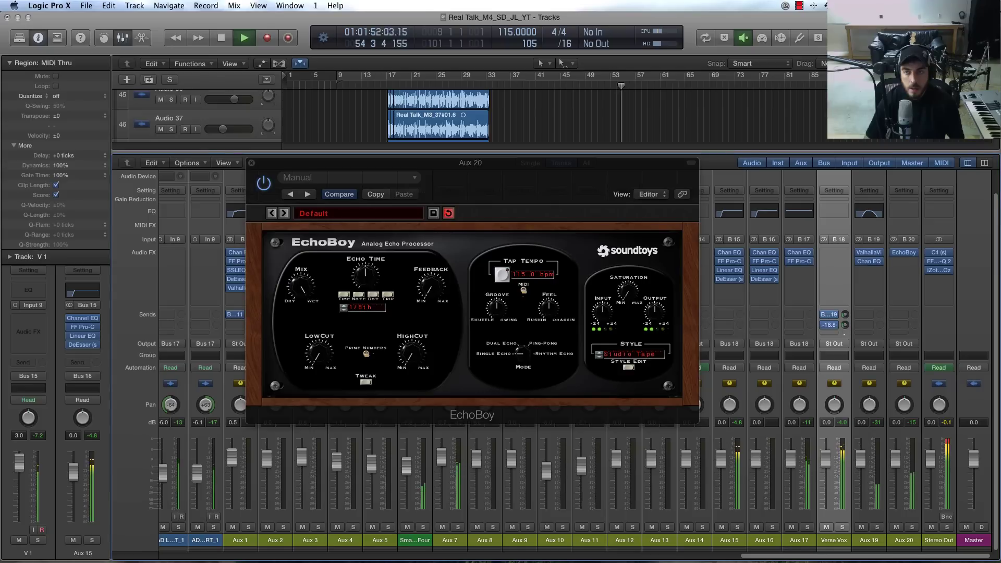
Set EchoBoy's echo time to 1/16th, switch its mode to Dual Echo and replay the verse
{"action": "key", "text": "space"}
{"action": "left_click", "coordinate": [342, 307]}
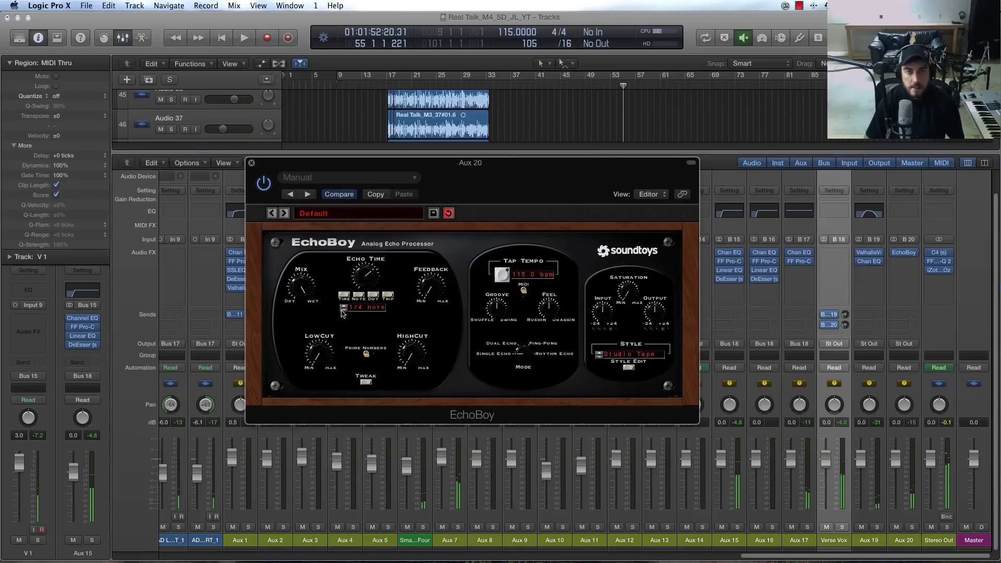
{"action": "key", "text": "space"}
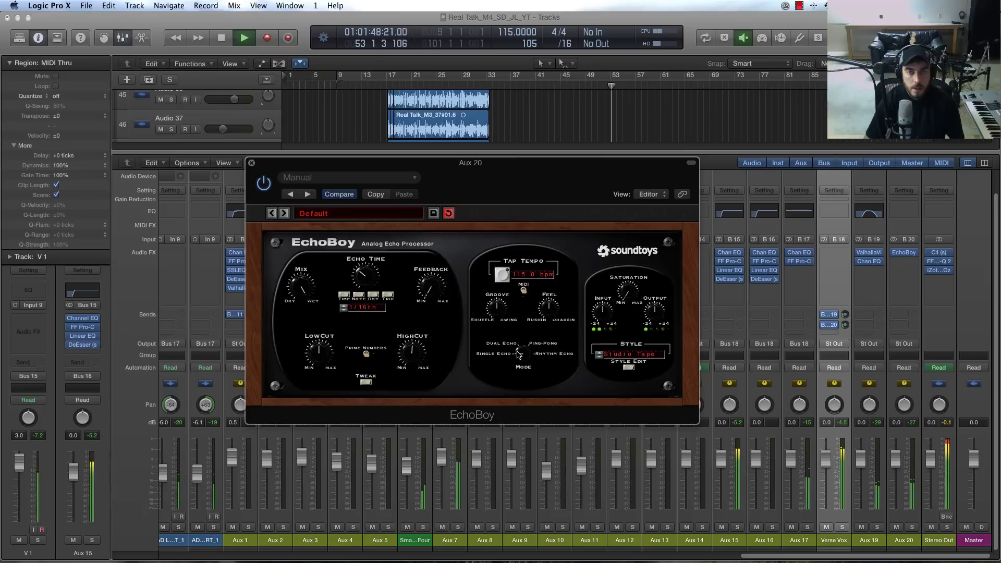
{"action": "left_click_drag", "start_coordinate": [526, 348], "coordinate": [528, 329]}
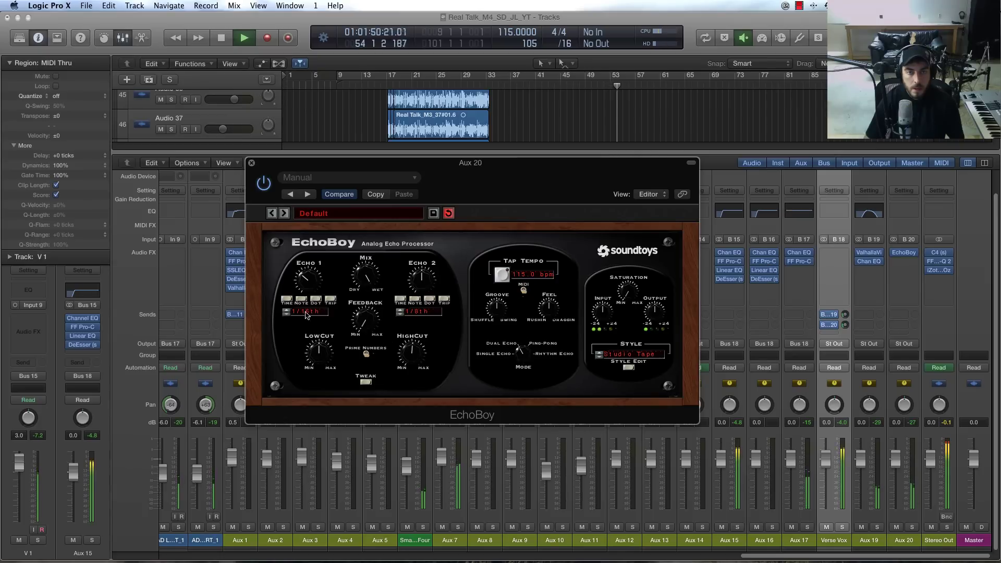
Try EchoBoy's Cheap Tape and Space Echo styles, adjusting Verse Vox's Bus 20 send to about -21.5 dB
{"action": "left_click", "coordinate": [609, 349]}
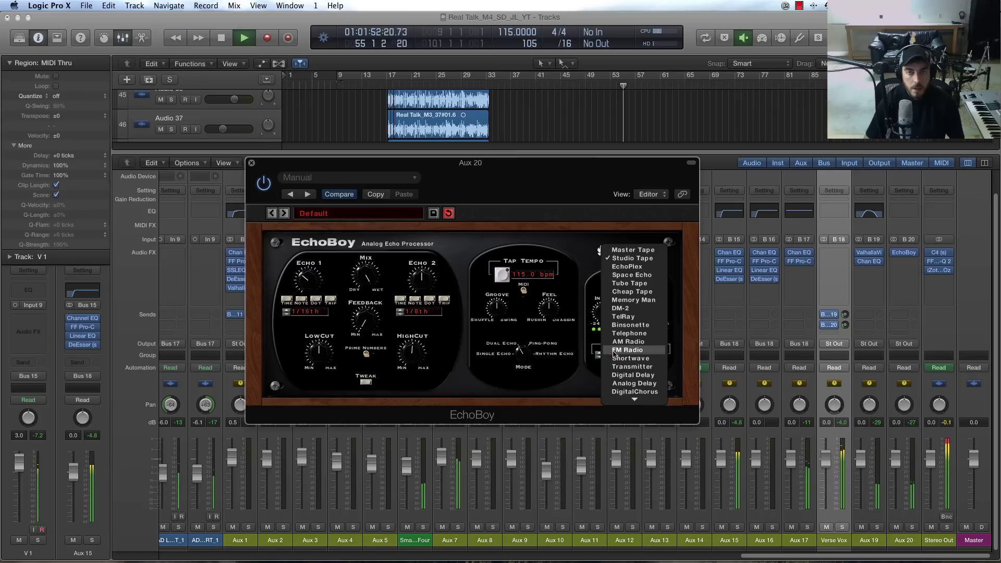
{"action": "left_click", "coordinate": [628, 291]}
{"action": "left_click", "coordinate": [616, 356]}
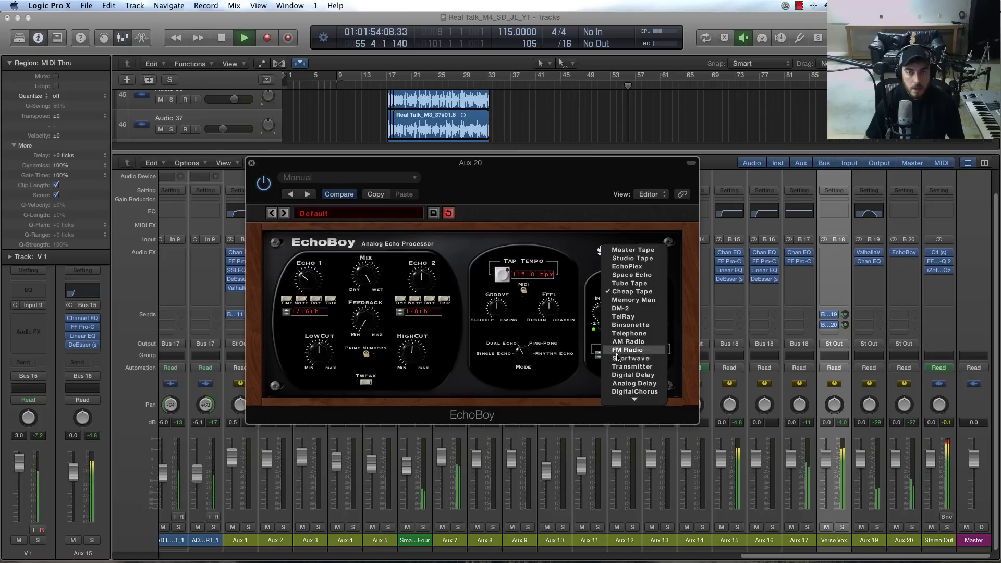
{"action": "left_click", "coordinate": [637, 276]}
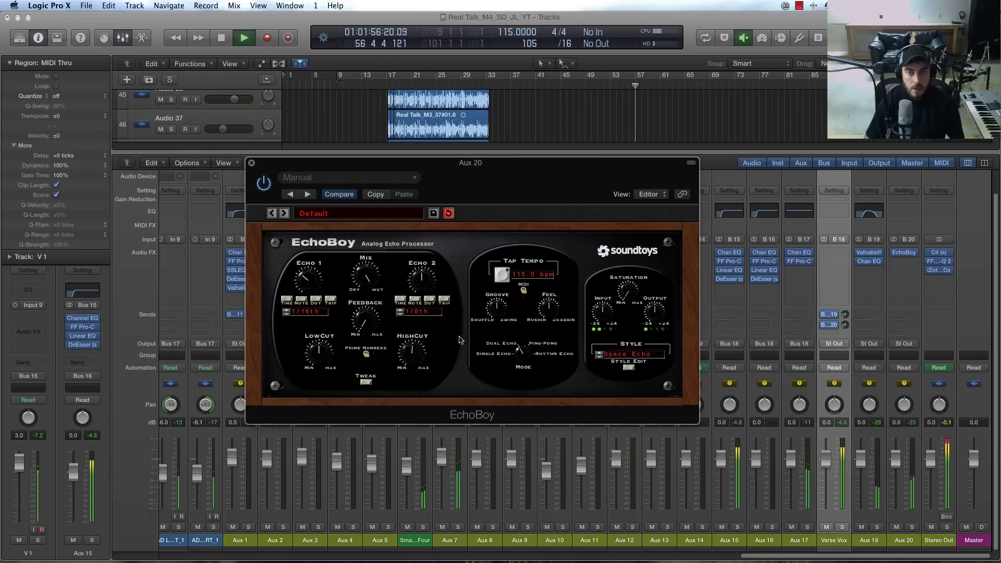
{"action": "left_click", "coordinate": [844, 324]}
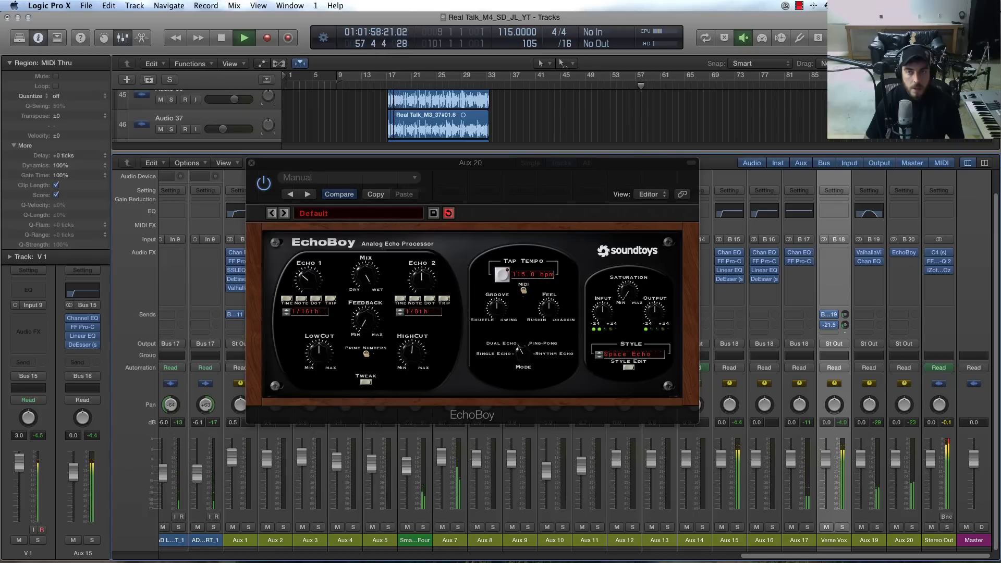
{"action": "mouse_move", "coordinate": [844, 331]}
{"action": "left_mouse_down"}
{"action": "mouse_move", "coordinate": [846, 319]}
{"action": "mouse_move", "coordinate": [844, 329]}
{"action": "left_mouse_up"}
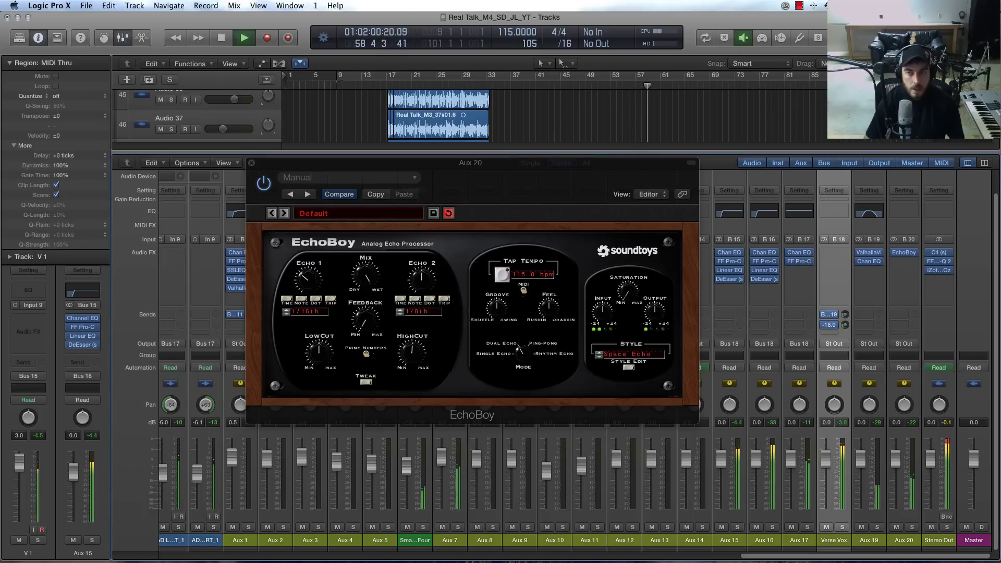
Set EchoBoy's style to Digital Delay, replay the verse and lower Verse Vox's Bus 20 send to about -24.5 dB
{"action": "left_click", "coordinate": [622, 354]}
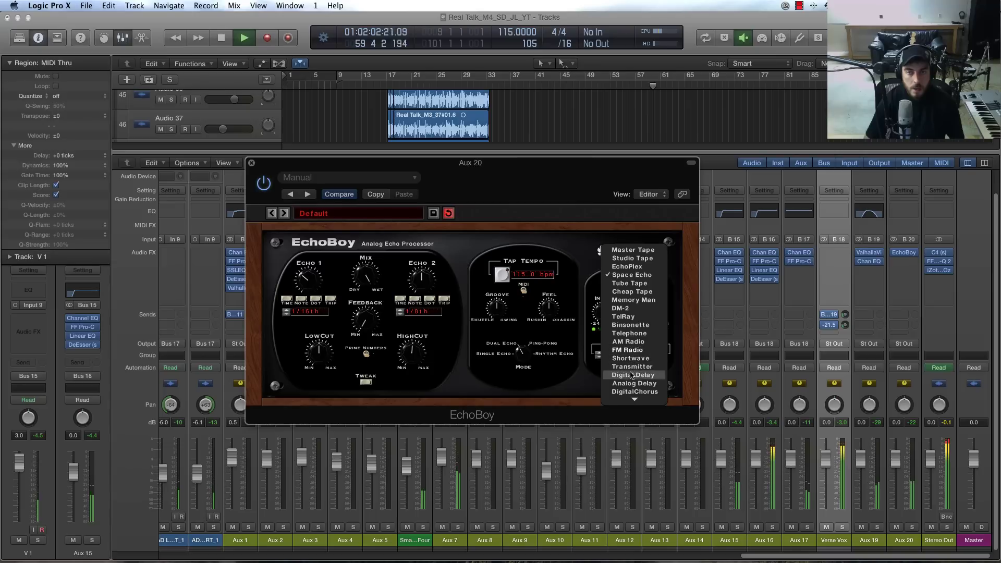
{"action": "left_click", "coordinate": [629, 374]}
{"action": "key", "text": "space"}
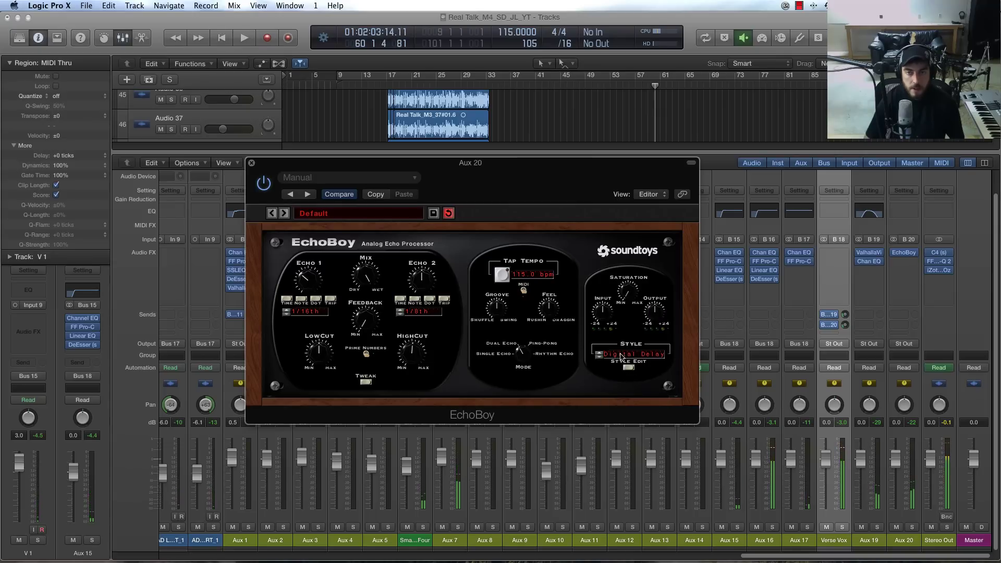
{"action": "key", "text": "space"}
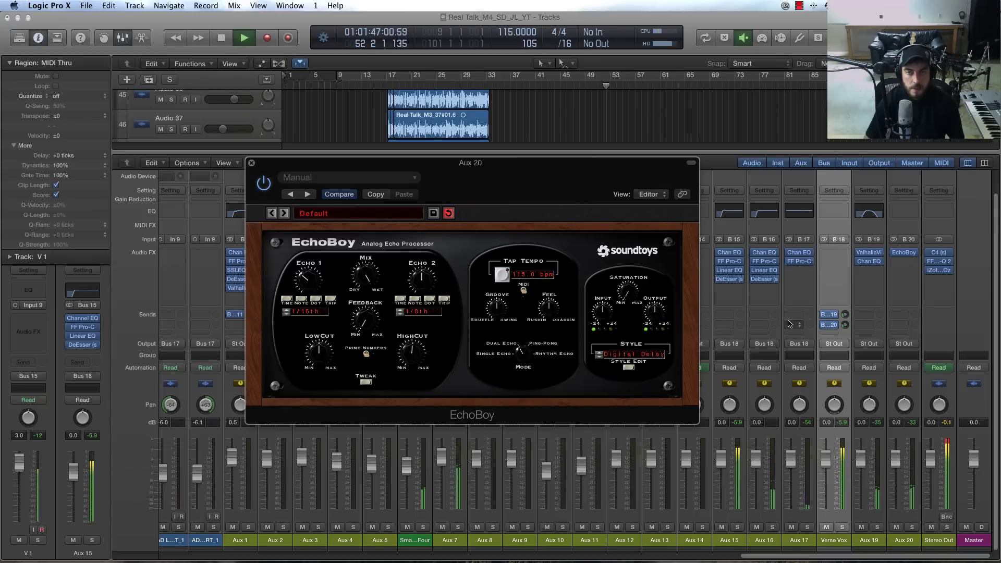
{"action": "left_click", "coordinate": [845, 325]}
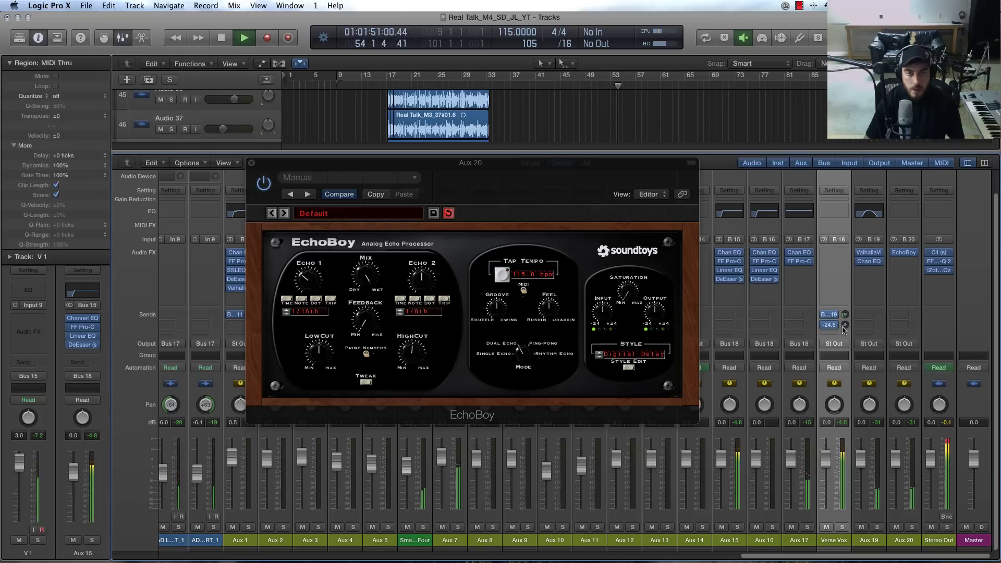
Close EchoBoy, hide the mixer and shrink the track heights until most of the arrangement fits in view
{"action": "left_click", "coordinate": [252, 163]}
{"action": "key", "text": "x"}
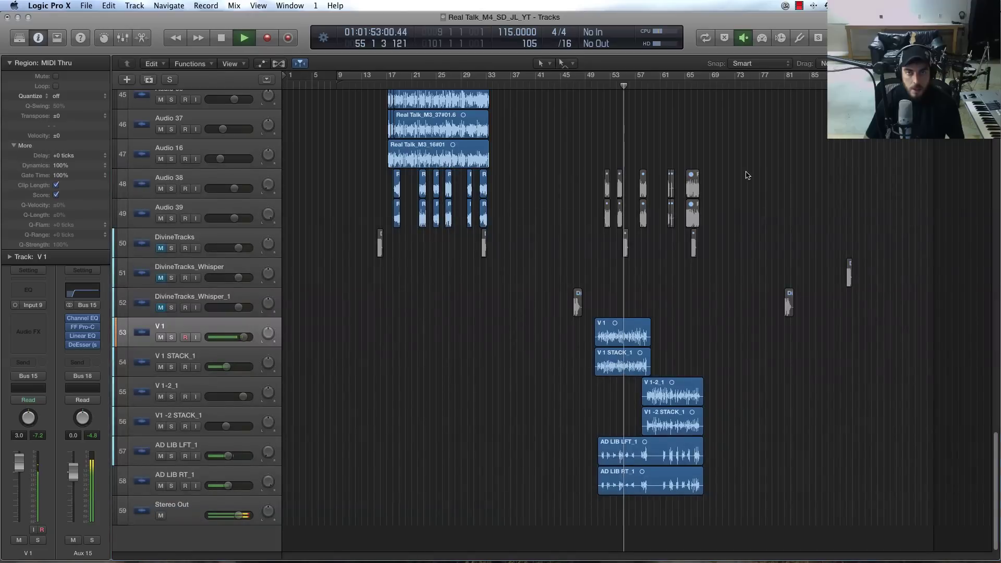
{"action": "key", "text": "super+Up"}
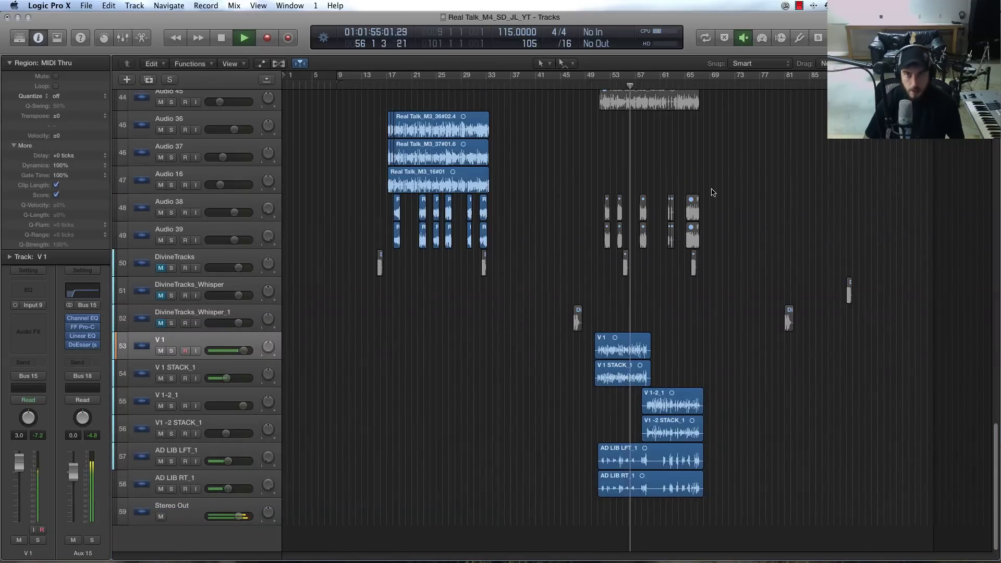
{"action": "key", "text": "super+Up"}
{"action": "key", "text": "super+Up"}
{"action": "key", "text": "super+Up"}
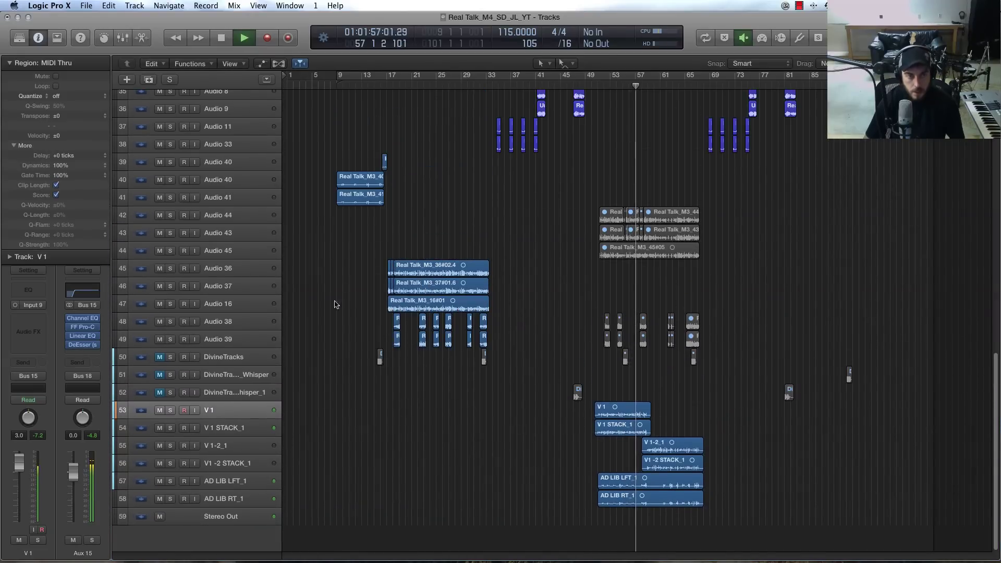
{"action": "scroll", "coordinate": [755, 268], "scroll_direction": "up", "scroll_amount": 2}
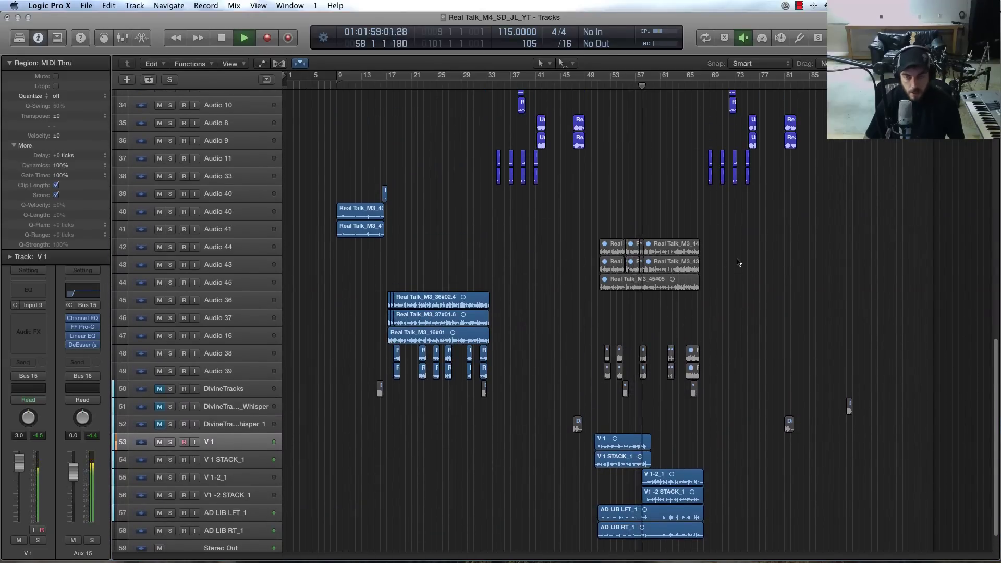
{"action": "scroll", "coordinate": [738, 262], "scroll_direction": "up", "scroll_amount": 3}
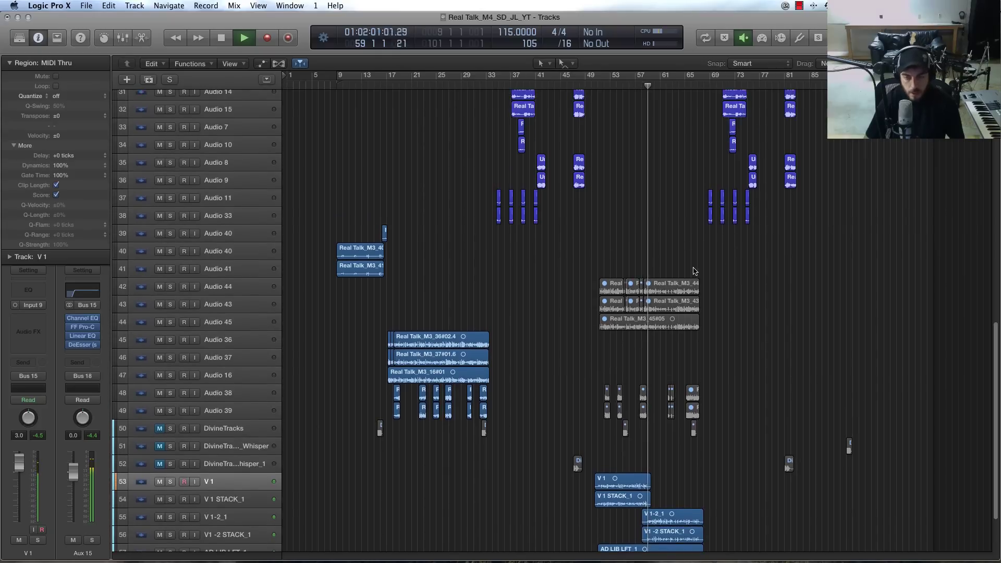
{"action": "key", "text": "super+Up"}
{"action": "key", "text": "super+Up"}
{"action": "key", "text": "super+Up"}
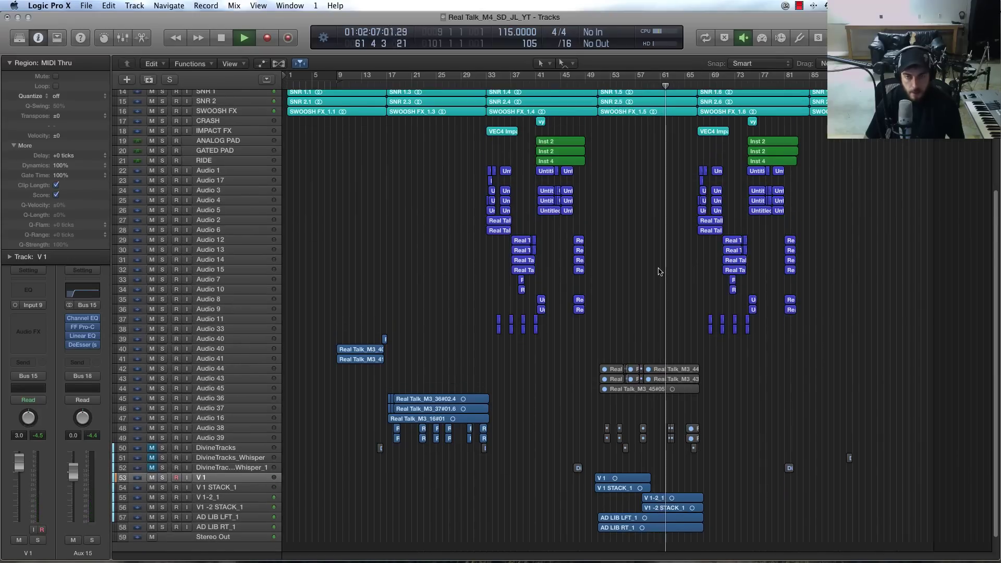
Show the mixer, try the Verse Vox fader at 0.5 dB, return it to 0.0 and clear its peak indicator
{"action": "key", "text": "x"}
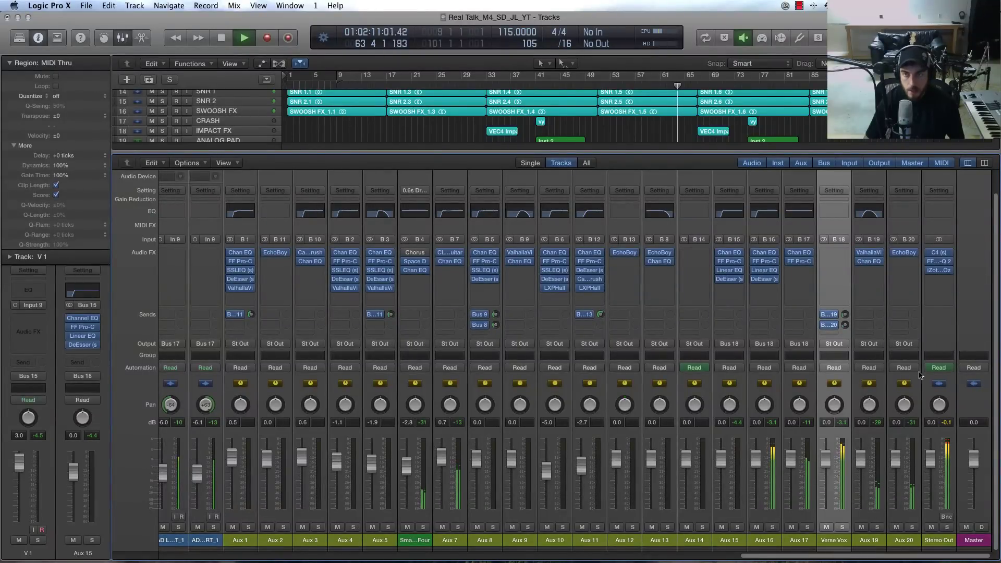
{"action": "left_click_drag", "start_coordinate": [825, 461], "coordinate": [824, 460]}
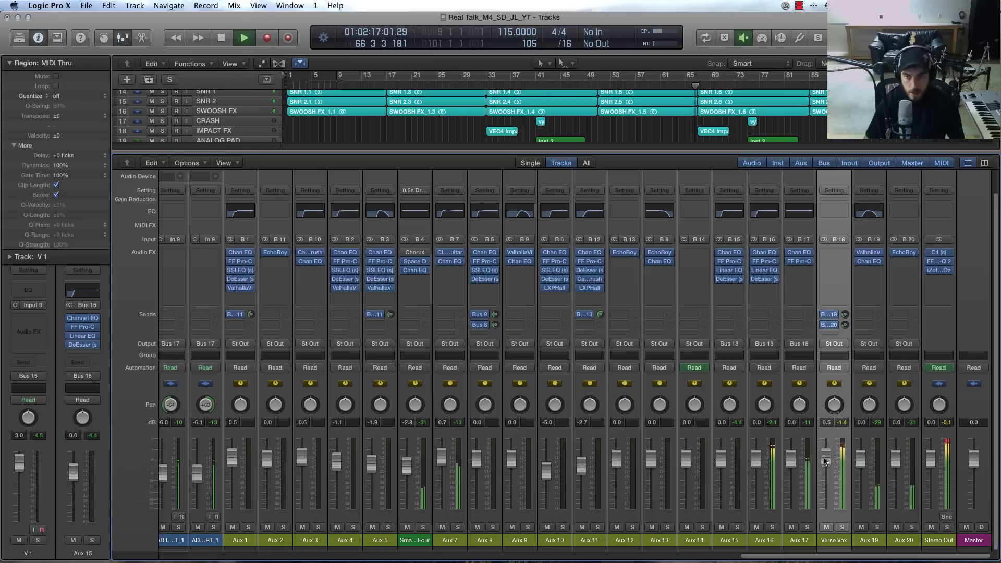
{"action": "left_click_drag", "start_coordinate": [826, 458], "coordinate": [826, 460]}
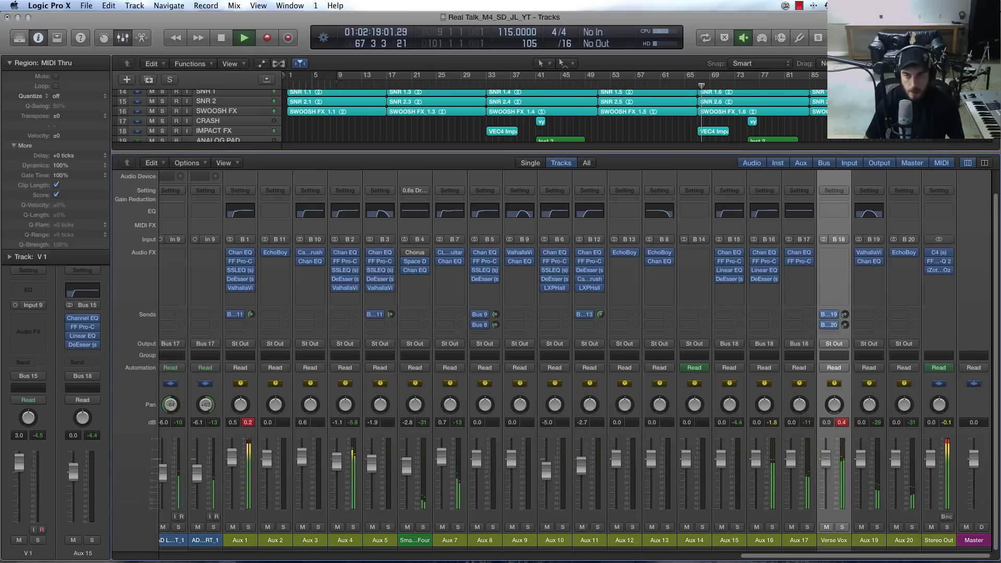
{"action": "left_click", "coordinate": [837, 423]}
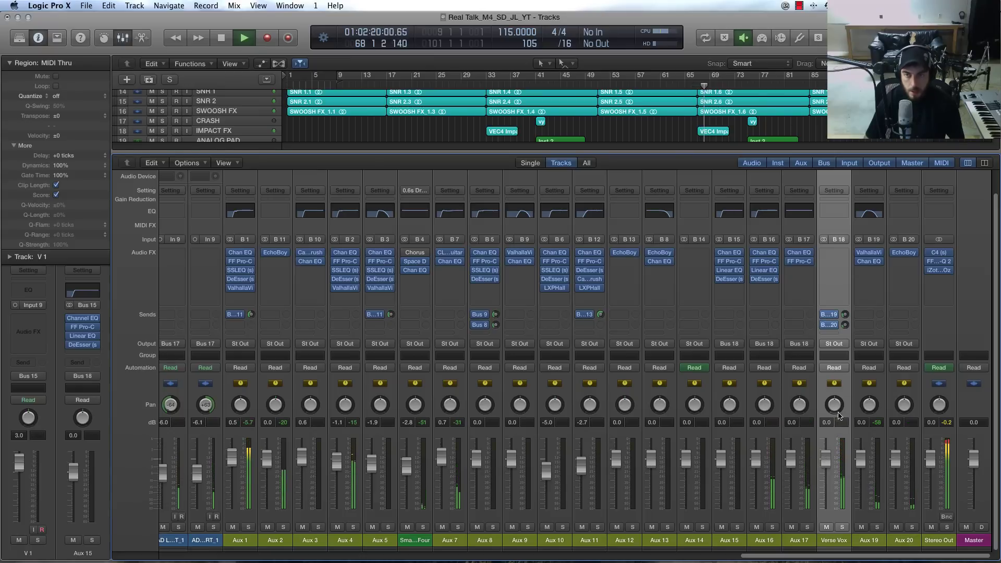
{"action": "key", "text": "space"}
Insert the stereo Waves L1 limiter on the Verse Vox channel
{"action": "left_click", "coordinate": [844, 255]}
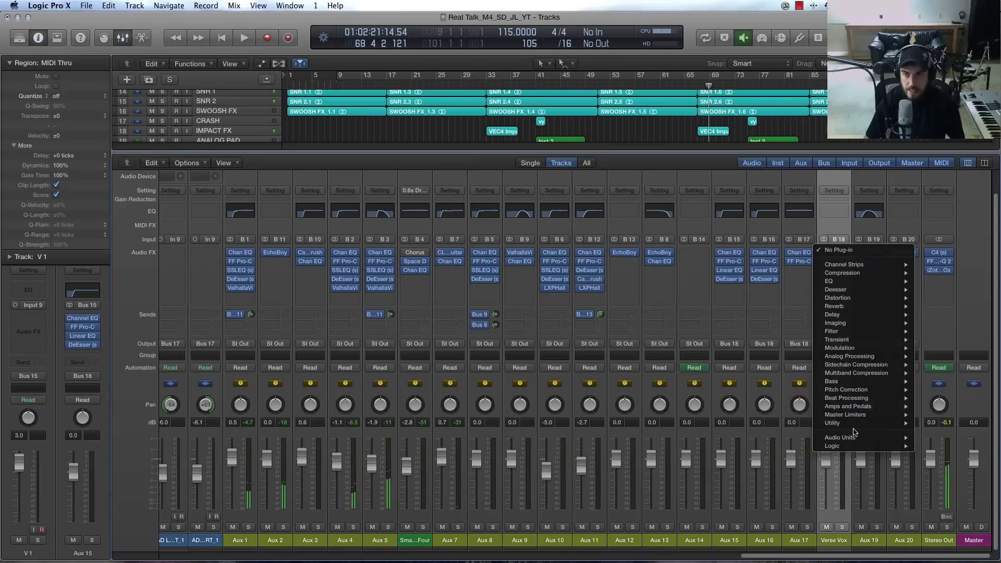
{"action": "mouse_move", "coordinate": [853, 438]}
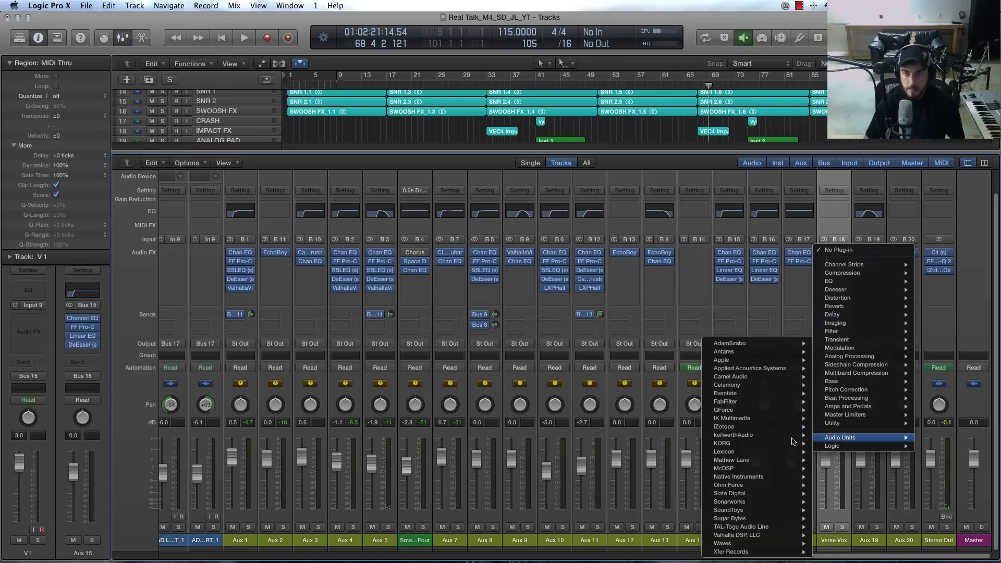
{"action": "mouse_move", "coordinate": [725, 543]}
{"action": "mouse_move", "coordinate": [636, 245]}
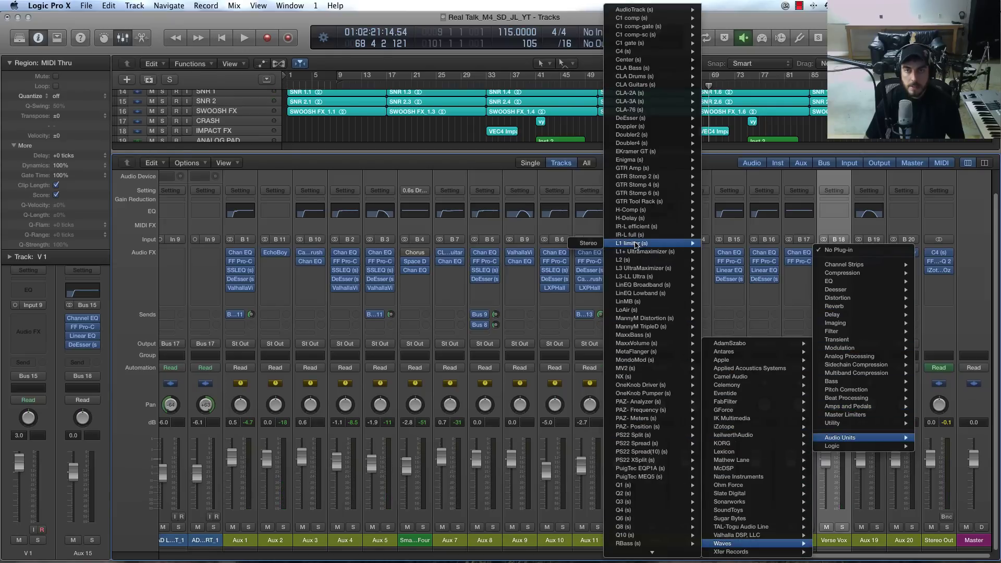
{"action": "left_click", "coordinate": [582, 244]}
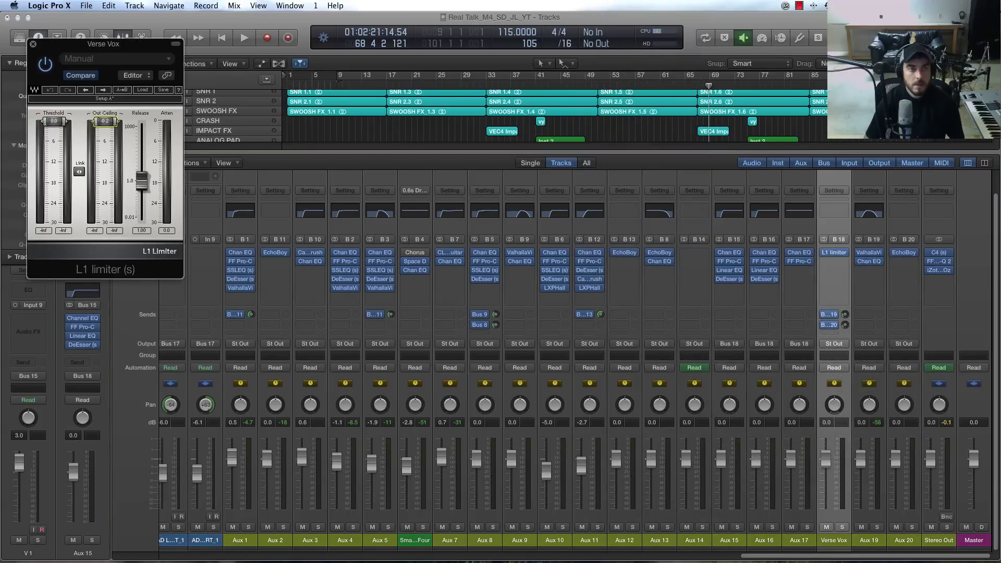
Set the L1 limiter's out ceiling to -0.5 dB and threshold to about -1.4 dB while playing the verse from bar 52
{"action": "left_click_drag", "start_coordinate": [105, 121], "coordinate": [105, 123]}
{"action": "left_click_drag", "start_coordinate": [69, 46], "coordinate": [222, 74]}
{"action": "key", "text": "space"}
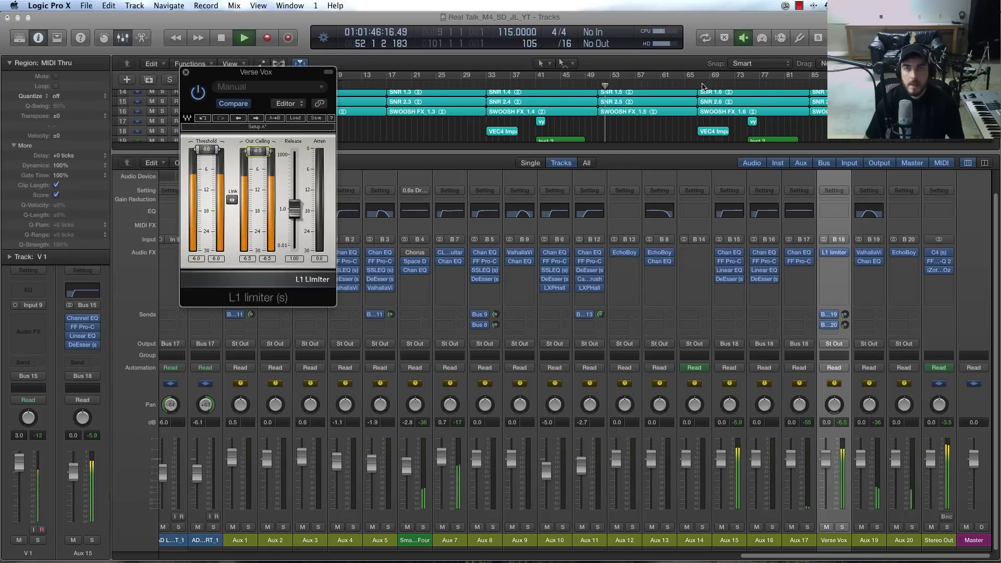
{"action": "left_click", "coordinate": [816, 115]}
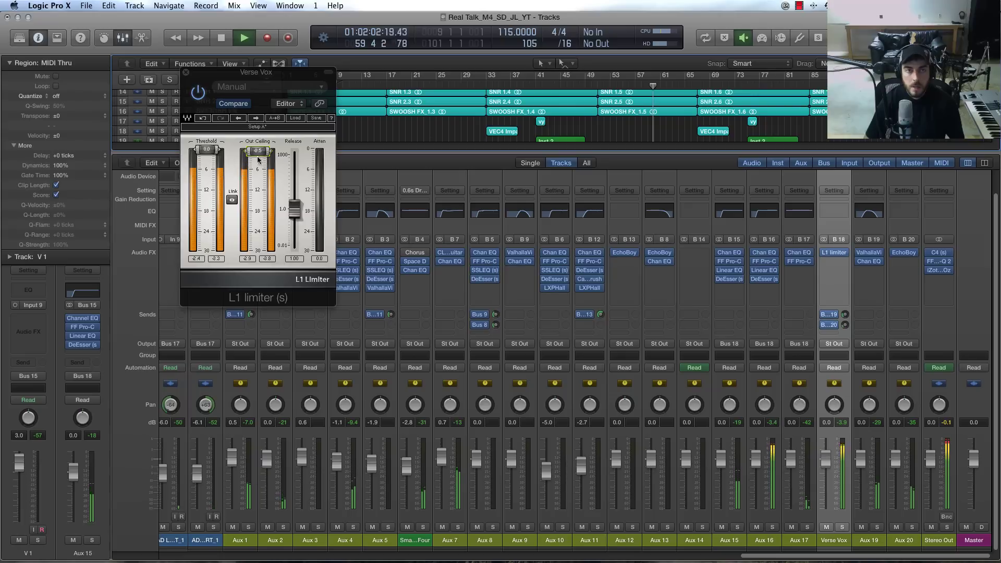
{"action": "mouse_move", "coordinate": [207, 150]}
{"action": "left_mouse_down"}
{"action": "mouse_move", "coordinate": [199, 159]}
{"action": "mouse_move", "coordinate": [207, 153]}
{"action": "left_mouse_up"}
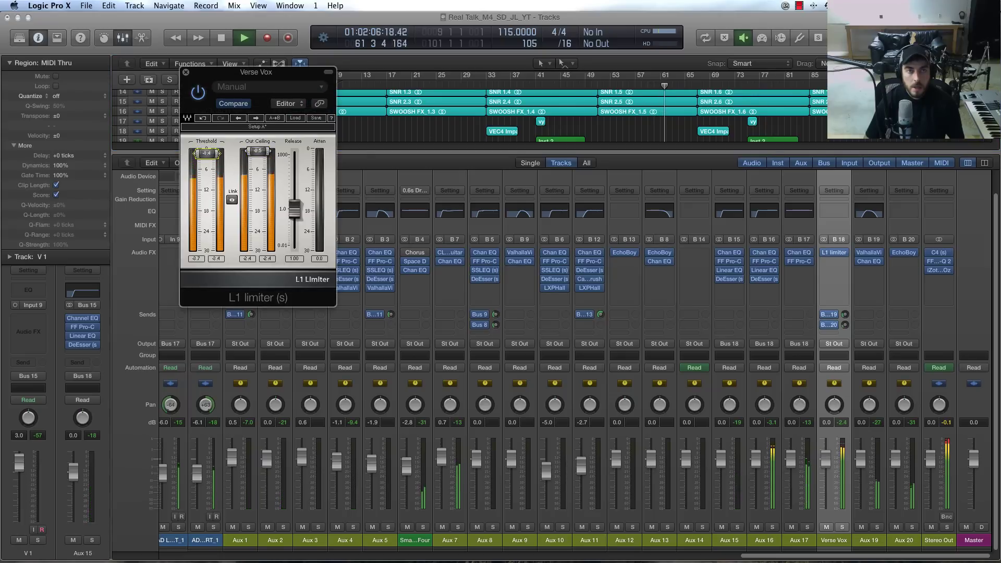
{"action": "left_click", "coordinate": [186, 72]}
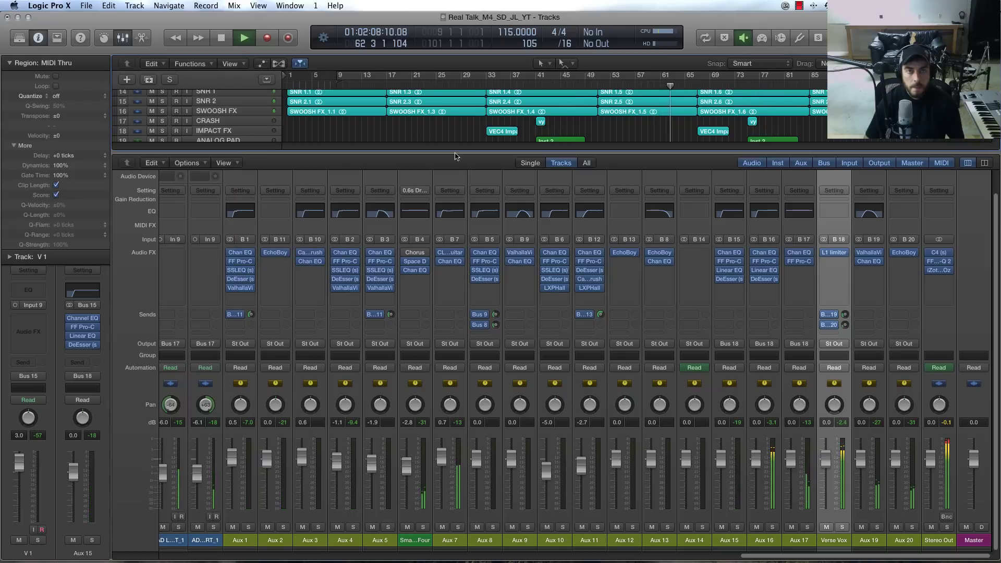
Hide the mixer and play the song's first verse from about bar 25 for comparison
{"action": "key", "text": "x"}
{"action": "key", "text": "space"}
{"action": "left_click", "coordinate": [393, 85]}
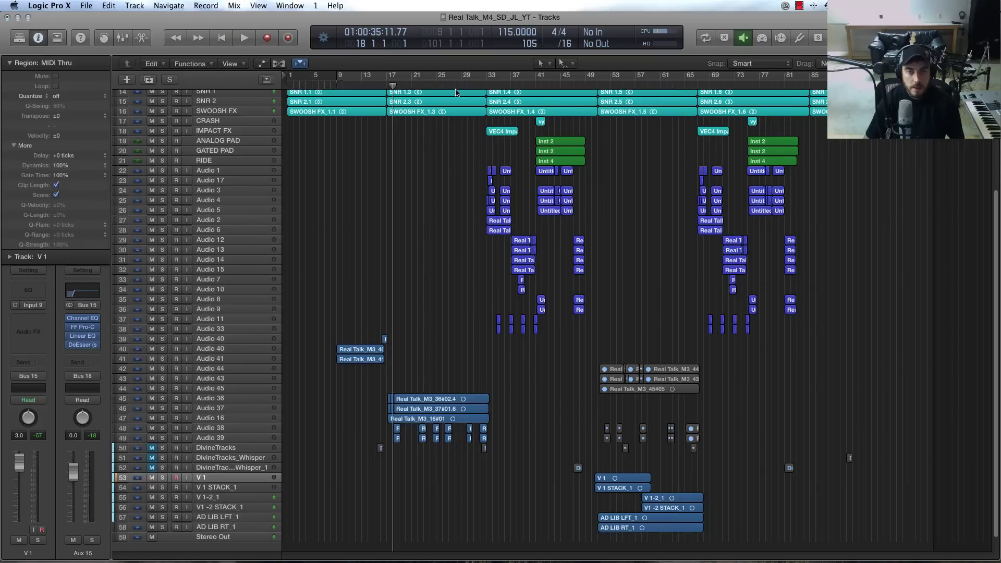
{"action": "left_click", "coordinate": [442, 86]}
{"action": "key", "text": "space"}
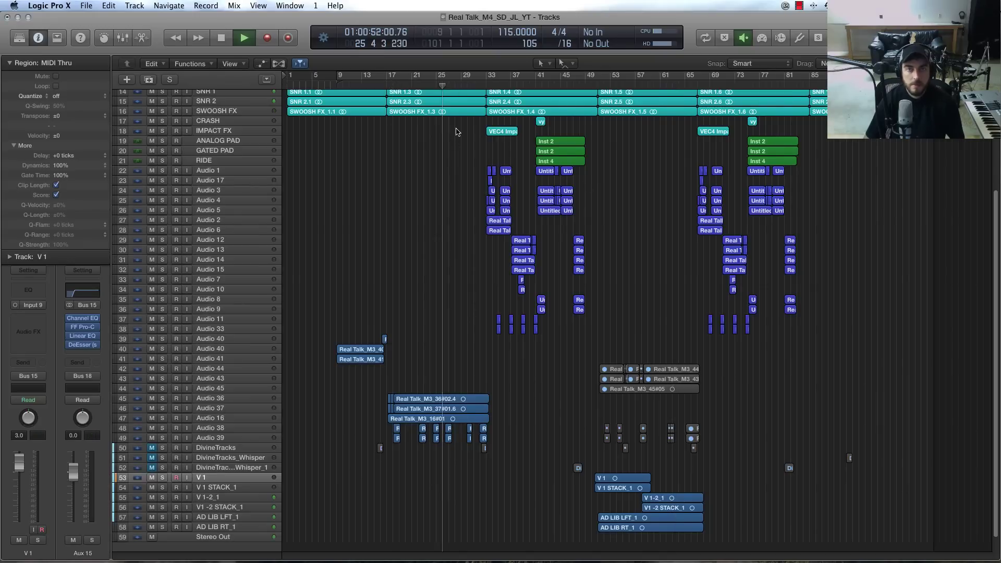
Play the second verse from about bar 56, the first verse from about bar 27, and the second verse's ending from about bar 65
{"action": "left_click", "coordinate": [628, 84]}
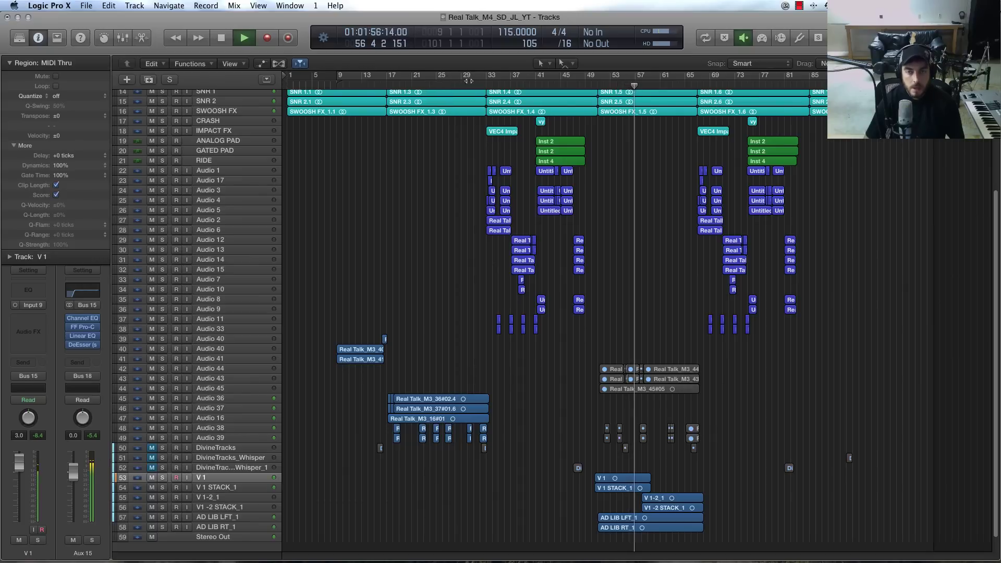
{"action": "left_click", "coordinate": [455, 82]}
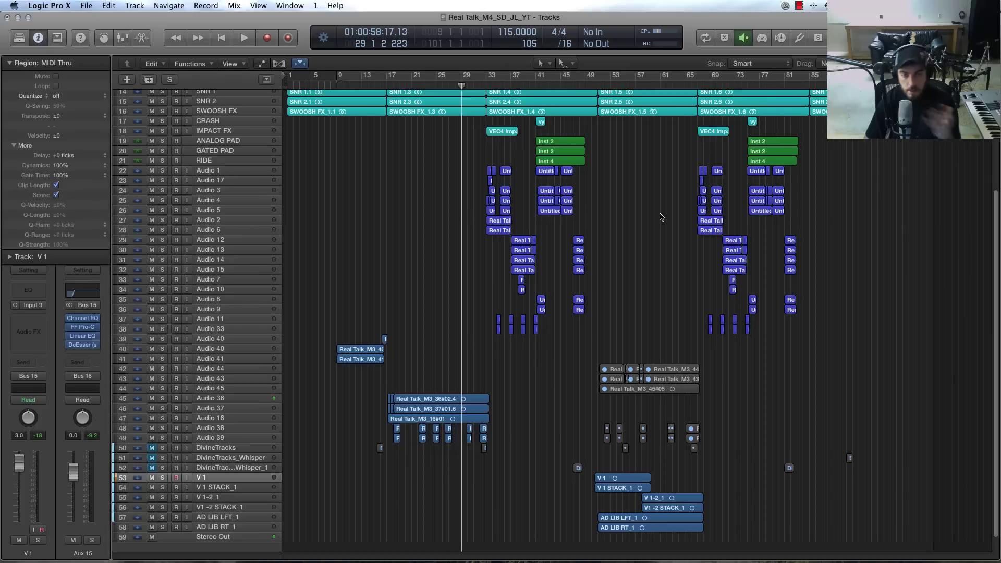
{"action": "left_click_drag", "start_coordinate": [451, 80], "coordinate": [684, 87]}
{"action": "key", "text": "space"}
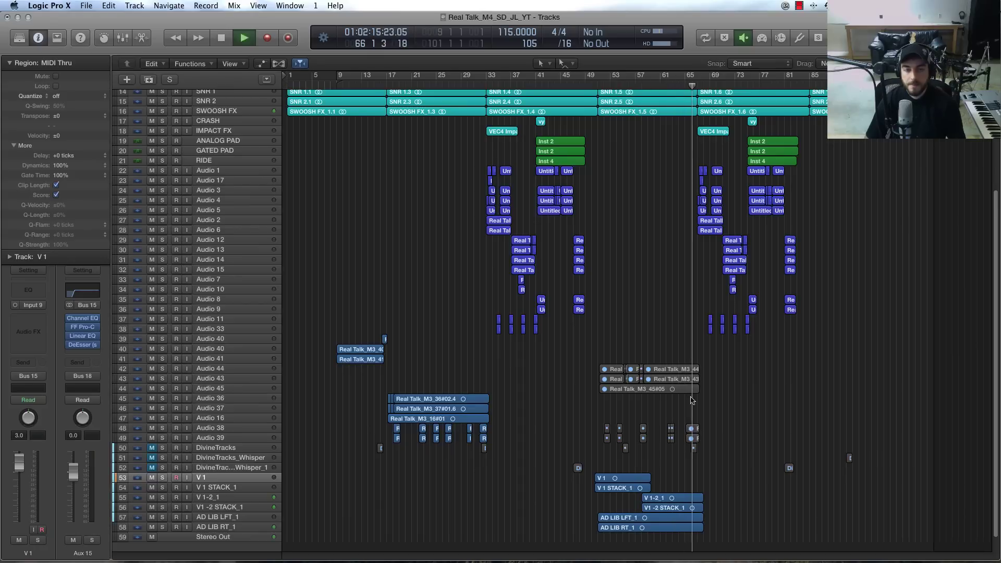
{"action": "scroll", "coordinate": [640, 313], "scroll_direction": "down", "scroll_amount": 1}
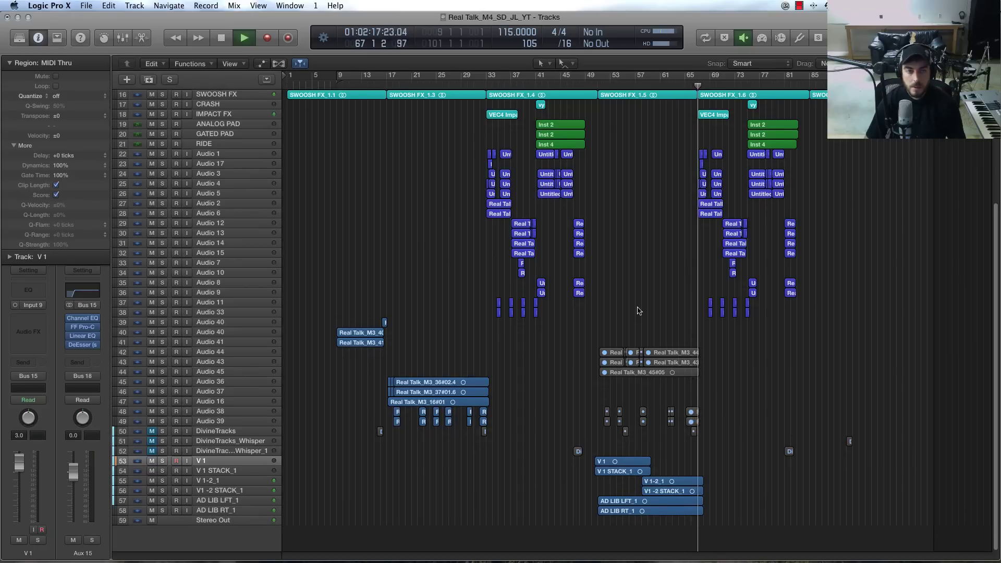
Stop playback, select the V 1-2_1 track and place the playhead at about bar 66 beat 4 near the vocal's end
{"action": "key", "text": "space"}
{"action": "key", "text": "super+Right"}
{"action": "key", "text": "super+Right"}
{"action": "key", "text": "super+Right"}
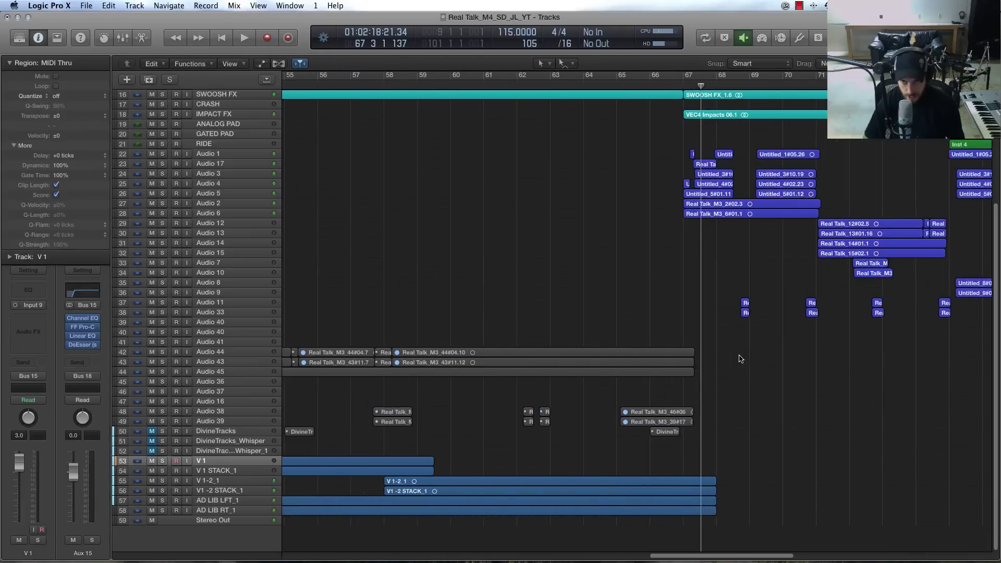
{"action": "key", "text": "super+Down"}
{"action": "key", "text": "super+Down"}
{"action": "key", "text": "super+Down"}
{"action": "key", "text": "super+Down"}
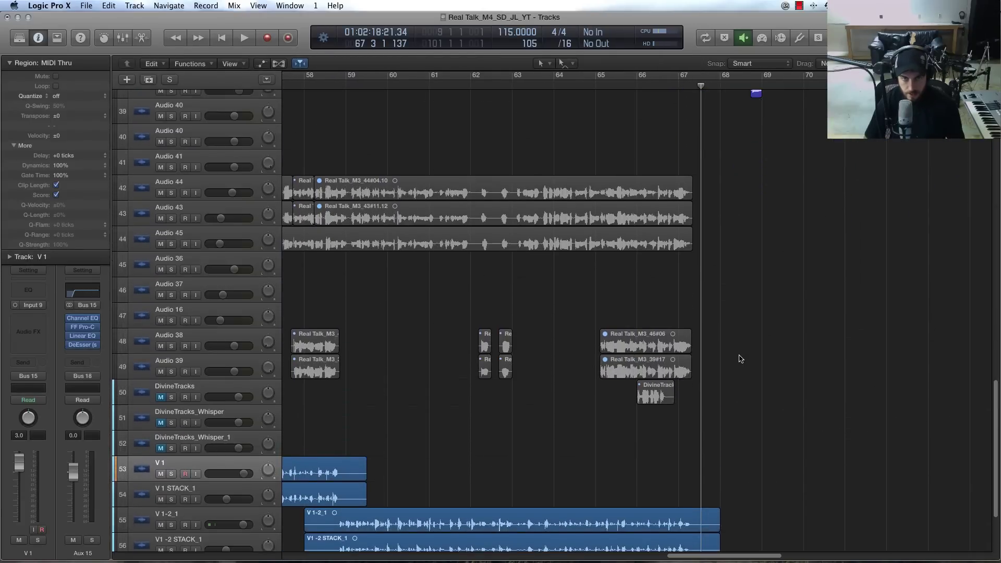
{"action": "scroll", "coordinate": [740, 359], "scroll_direction": "down", "scroll_amount": 5}
{"action": "key", "text": "super+Right"}
{"action": "key", "text": "super+Right"}
{"action": "key", "text": "super+Right"}
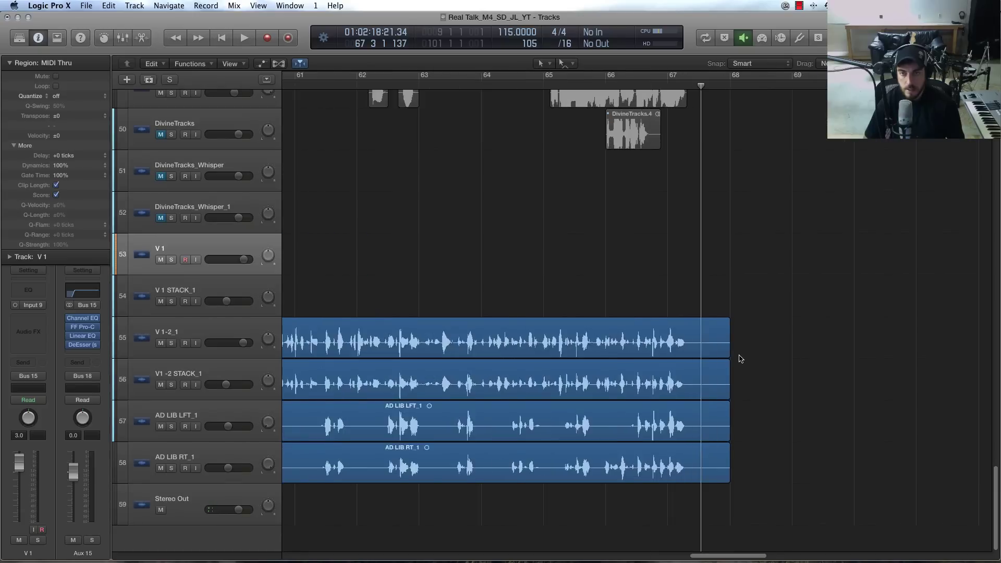
{"action": "left_click", "coordinate": [160, 336]}
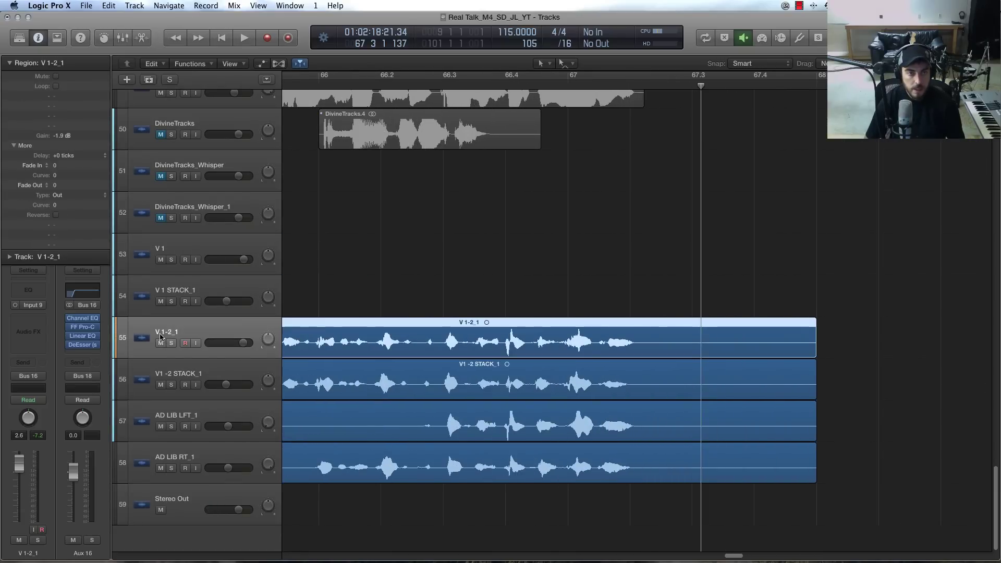
{"action": "left_click", "coordinate": [554, 78]}
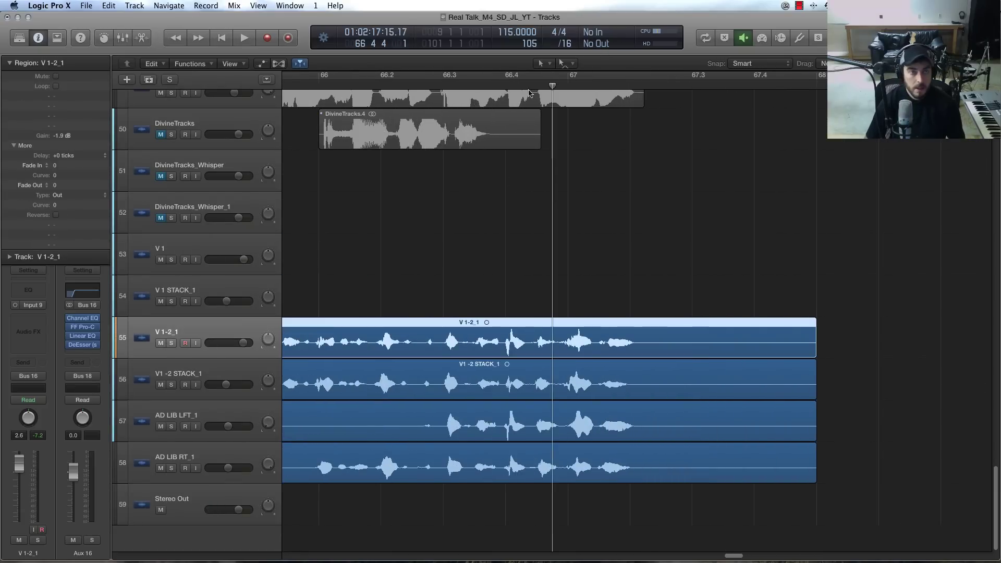
Show the mixer, set the Verse Vox channel's automation mode to Latch, and briefly play the end of the verse
{"action": "key", "text": "x"}
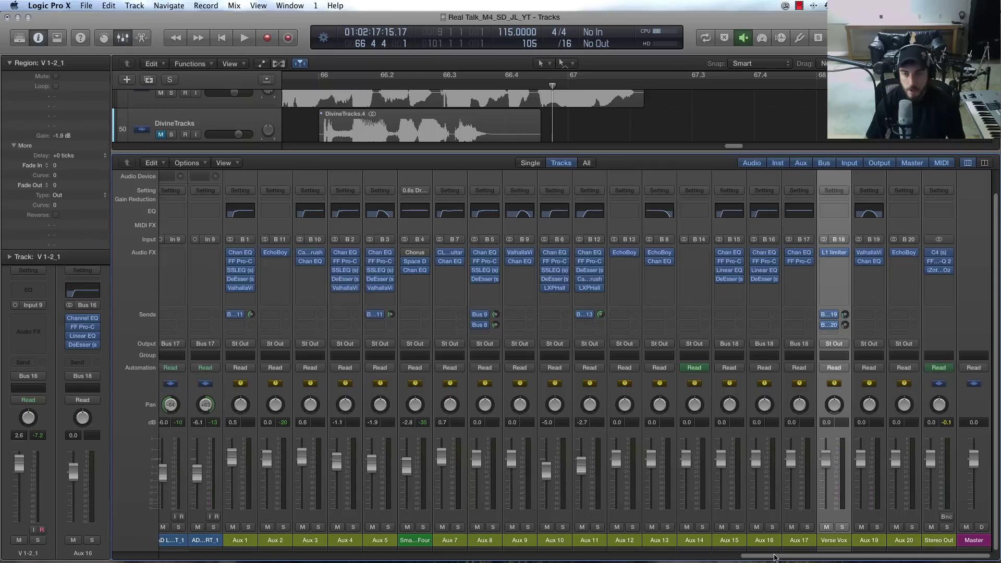
{"action": "scroll", "coordinate": [886, 521], "scroll_direction": "right", "scroll_amount": 5}
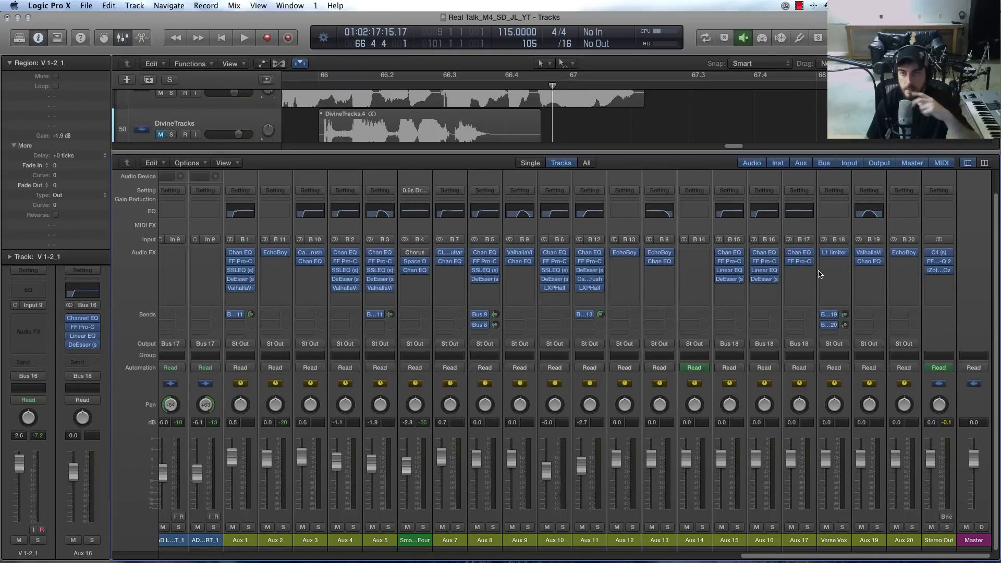
{"action": "left_click", "coordinate": [833, 540]}
{"action": "left_click", "coordinate": [834, 367]}
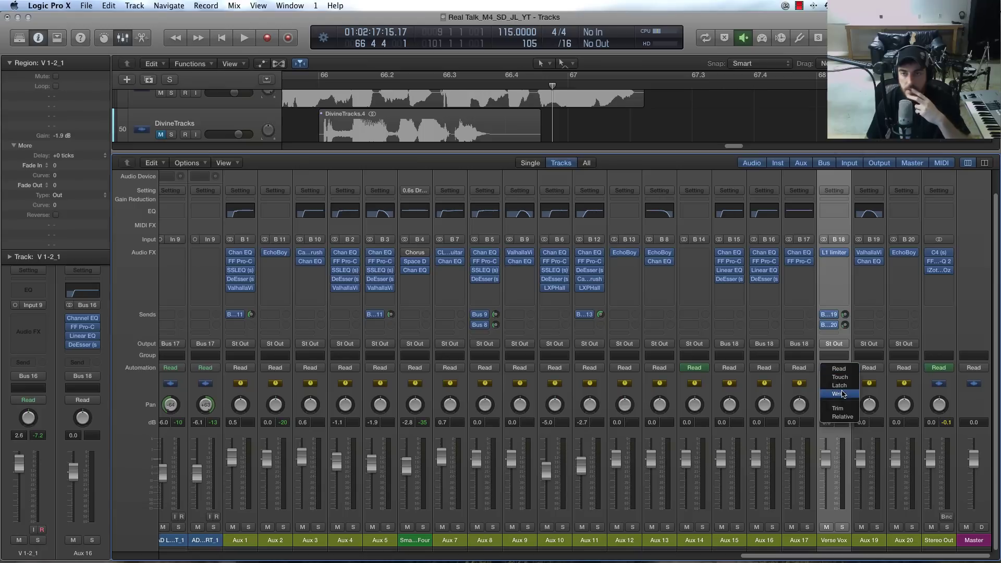
{"action": "left_click", "coordinate": [840, 387]}
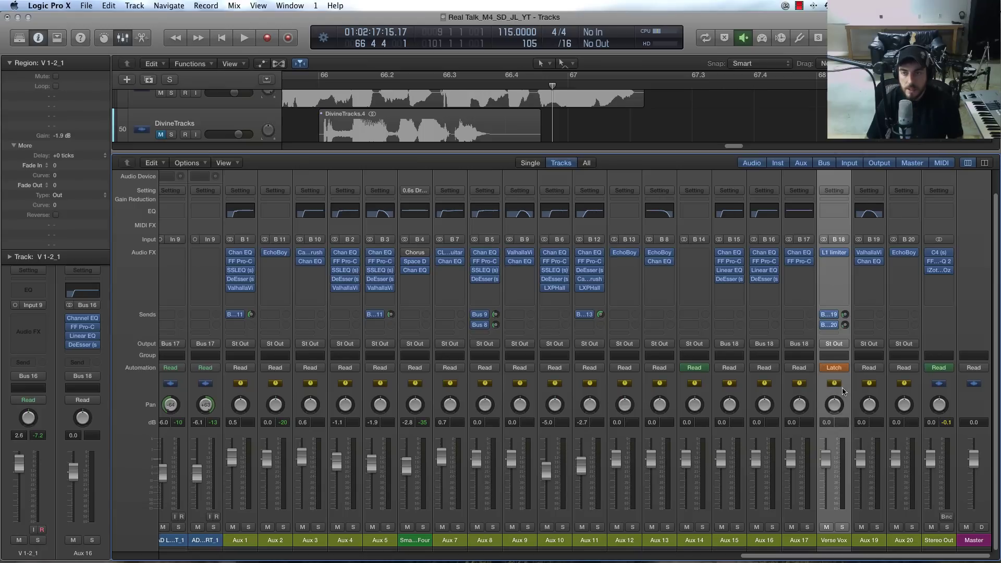
{"action": "key", "text": "space"}
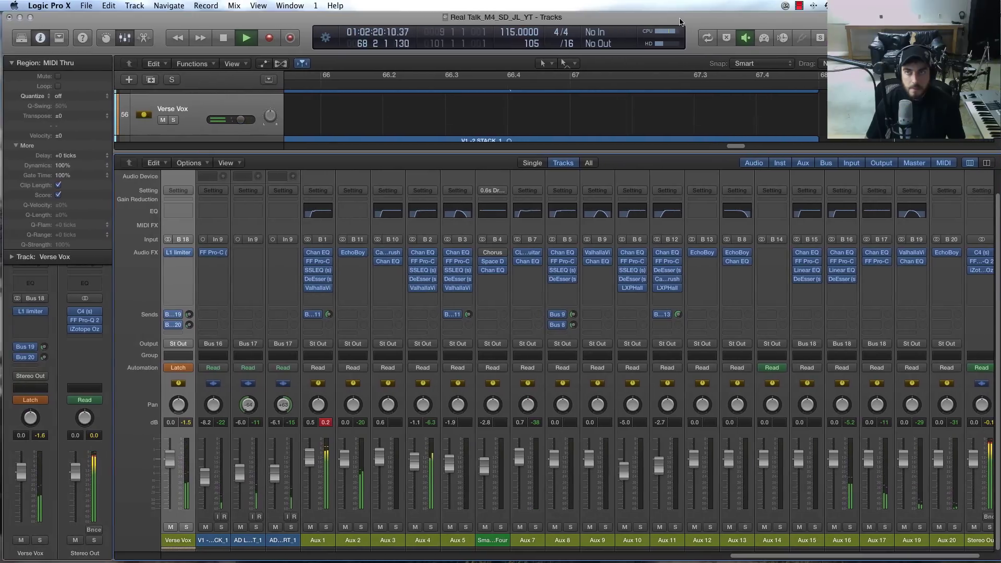
{"action": "key", "text": "space"}
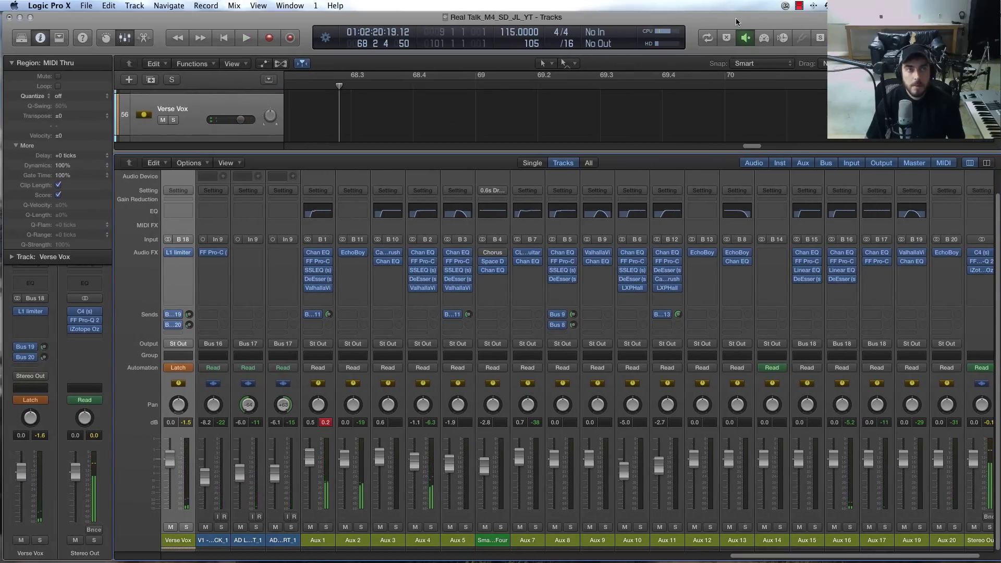
Replay the verse's ending from about bar 65 with the Verse Vox channel in view in the mixer
{"action": "left_click_drag", "start_coordinate": [735, 21], "coordinate": [733, 22]}
{"action": "left_click_drag", "start_coordinate": [784, 557], "coordinate": [619, 556]}
{"action": "key", "text": "space"}
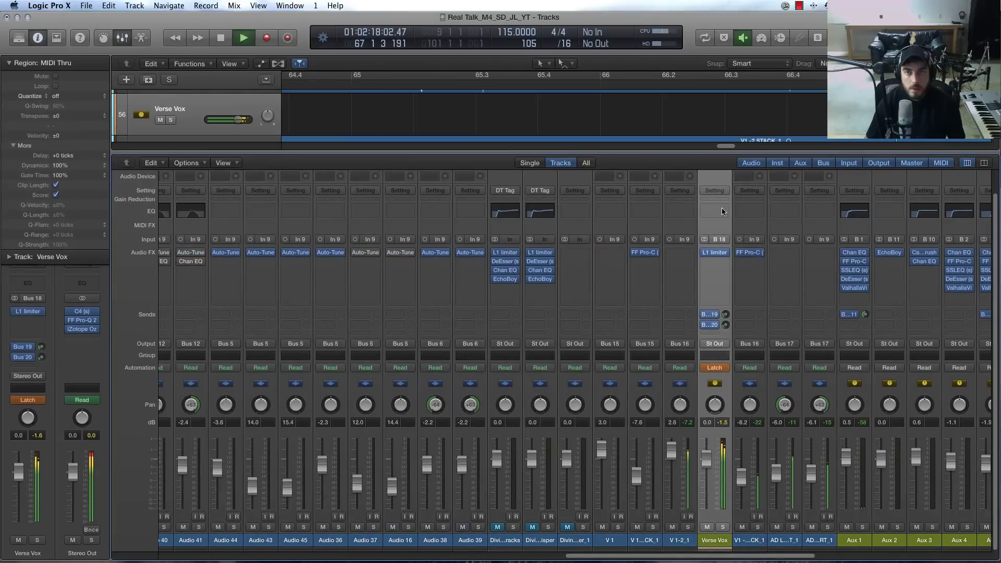
{"action": "left_click", "coordinate": [339, 87]}
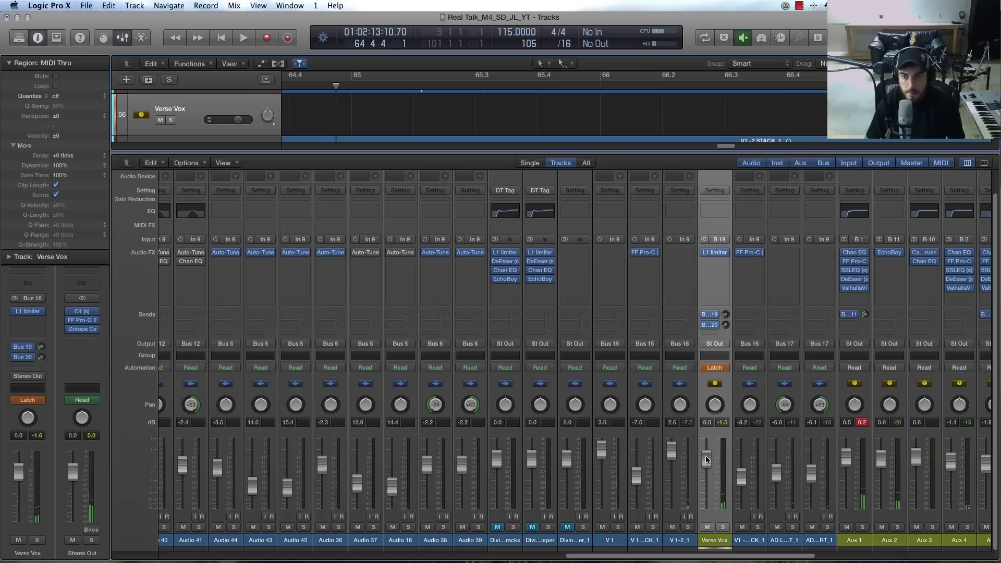
{"action": "key", "text": "space"}
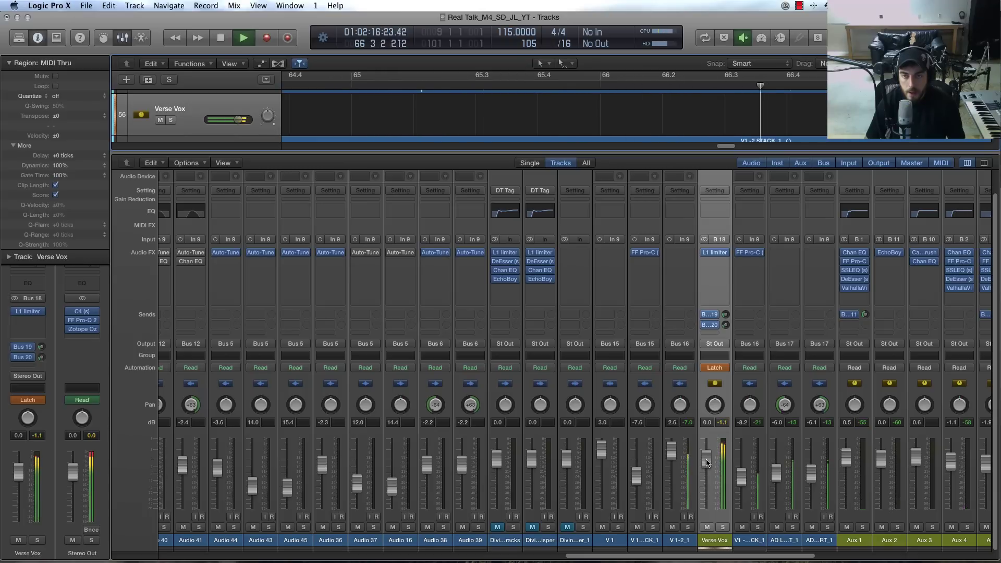
{"action": "key", "text": "space"}
{"action": "key", "text": "space"}
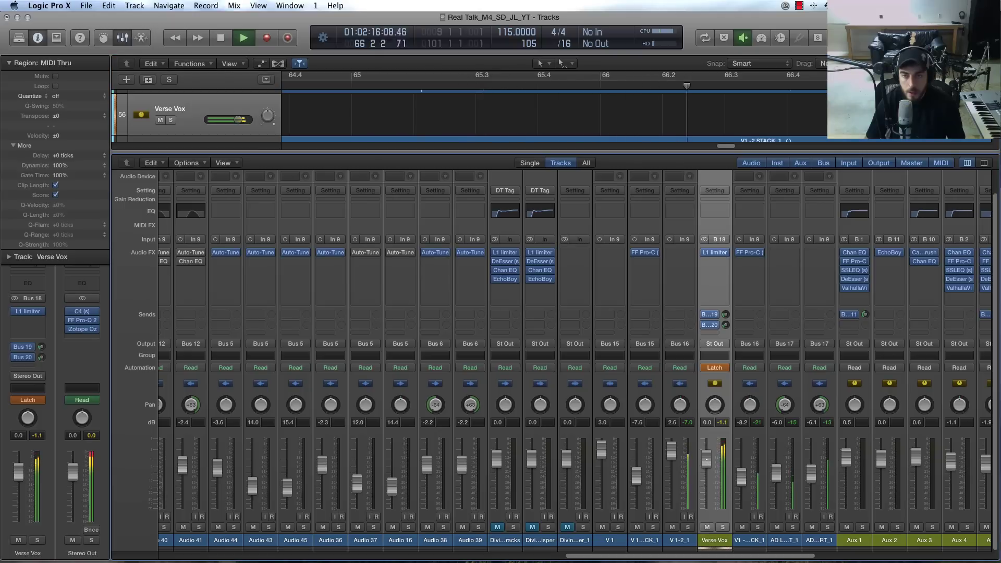
Record Verse Vox volume automation by lowering its fader to -3.4 dB during playback of the verse's ending, then stop
{"action": "left_click_drag", "start_coordinate": [706, 460], "coordinate": [706, 477]}
{"action": "key", "text": "space"}
{"action": "key", "text": "space"}
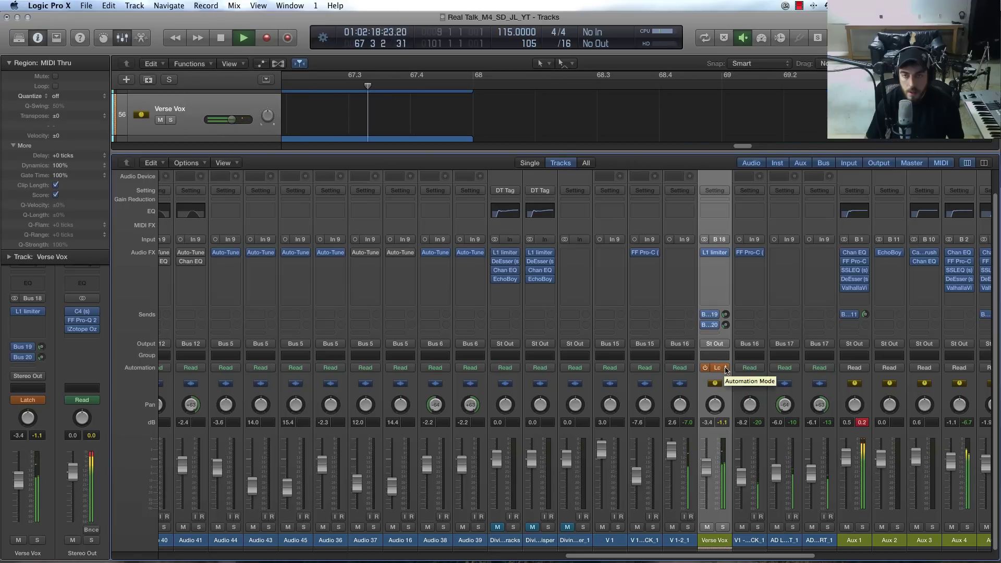
{"action": "key", "text": "space"}
{"action": "left_click", "coordinate": [726, 367]}
{"action": "left_click", "coordinate": [725, 366]}
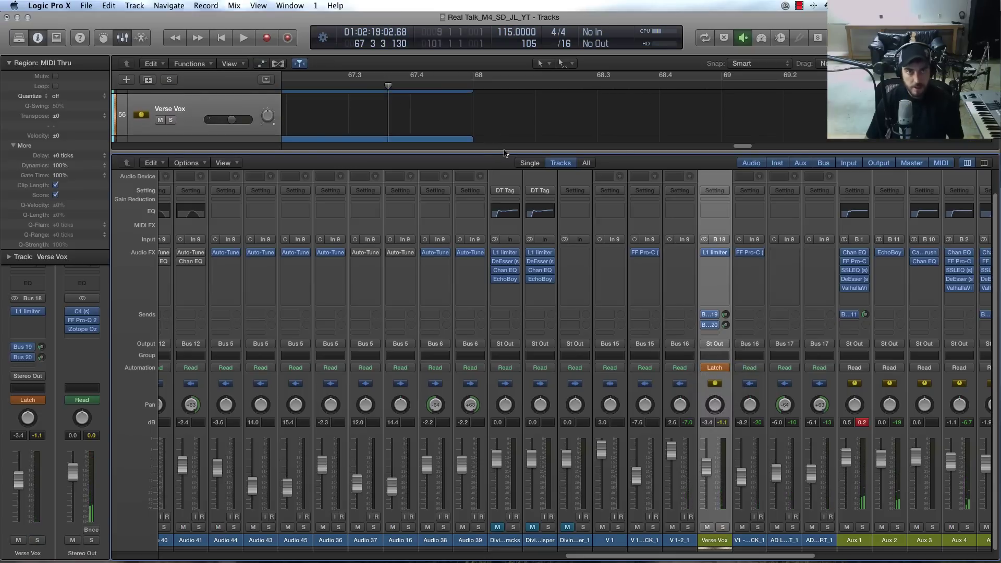
Hide the mixer, show track automation and place the playhead at bar 66, where the recorded Verse Vox automation starts
{"action": "key", "text": "x"}
{"action": "key", "text": "a"}
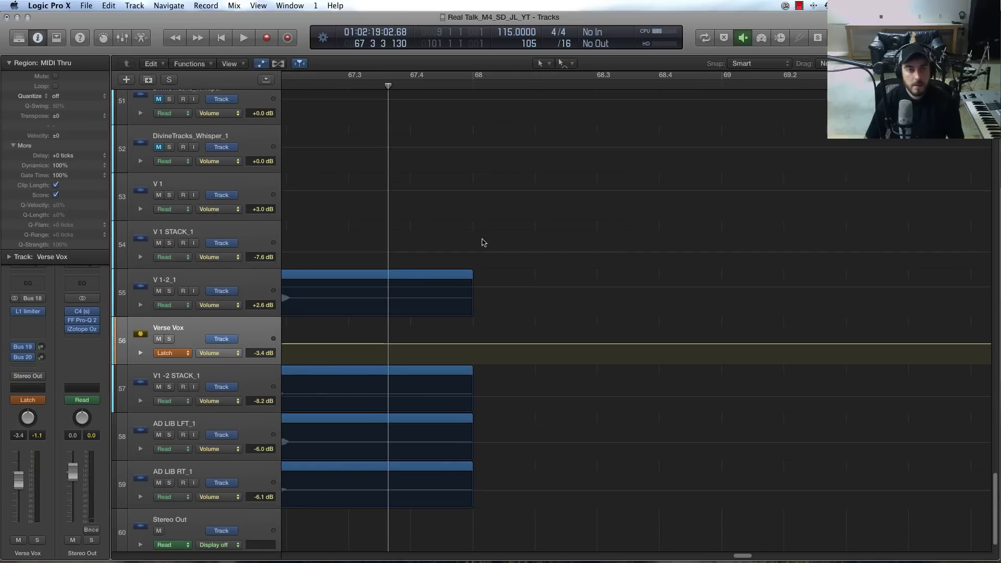
{"action": "key", "text": "super+Left"}
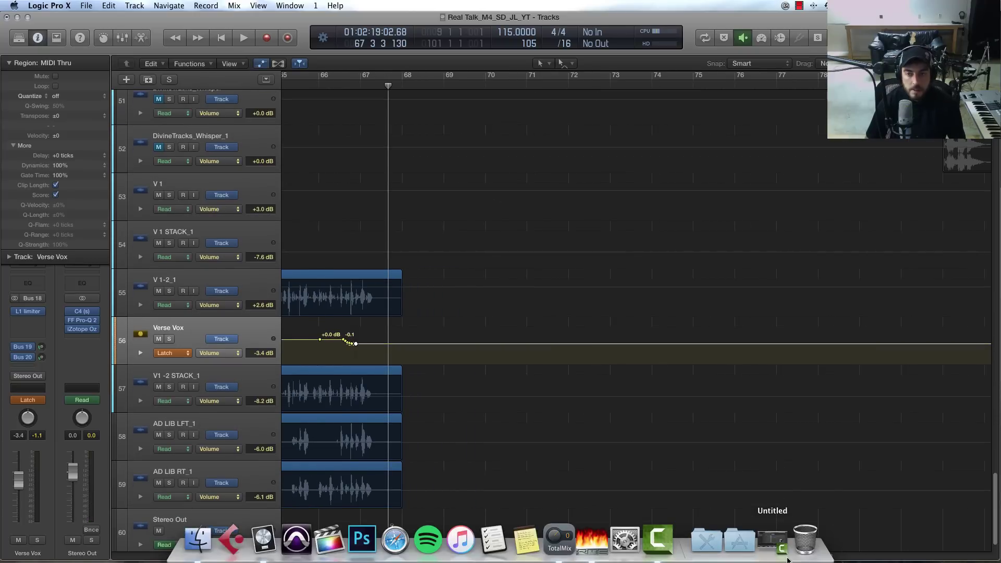
{"action": "left_click_drag", "start_coordinate": [782, 556], "coordinate": [742, 554]}
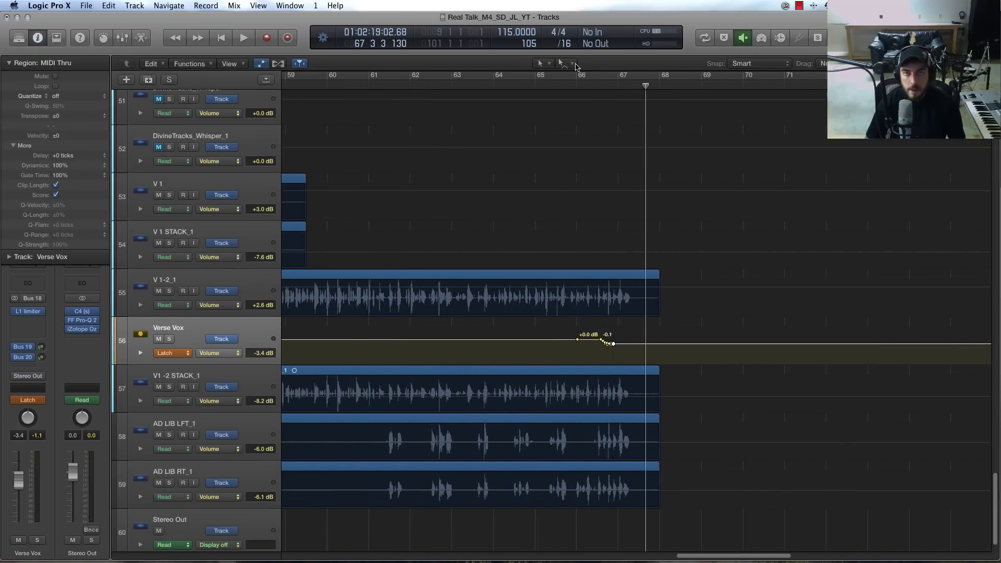
{"action": "left_click", "coordinate": [581, 85]}
Reshape the Verse Vox volume automation into a short dip to -8.9 dB at bar 66 beat 4, returning to about 0 dB, and play it
{"action": "key", "text": "super+Down"}
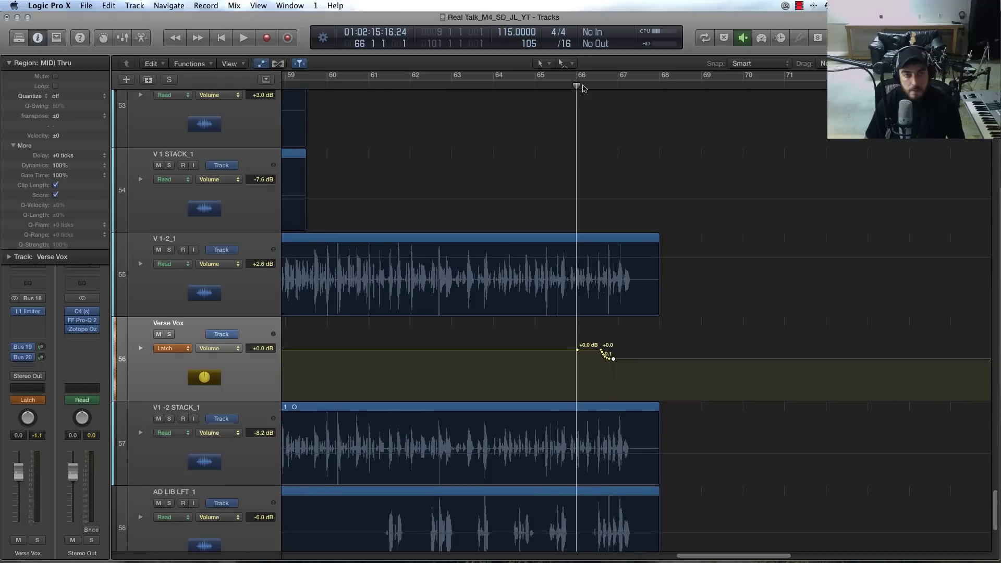
{"action": "key", "text": "super+Down"}
{"action": "key", "text": "super+Right"}
{"action": "key", "text": "super+Right"}
{"action": "key", "text": "super+Right"}
{"action": "key", "text": "super+Right"}
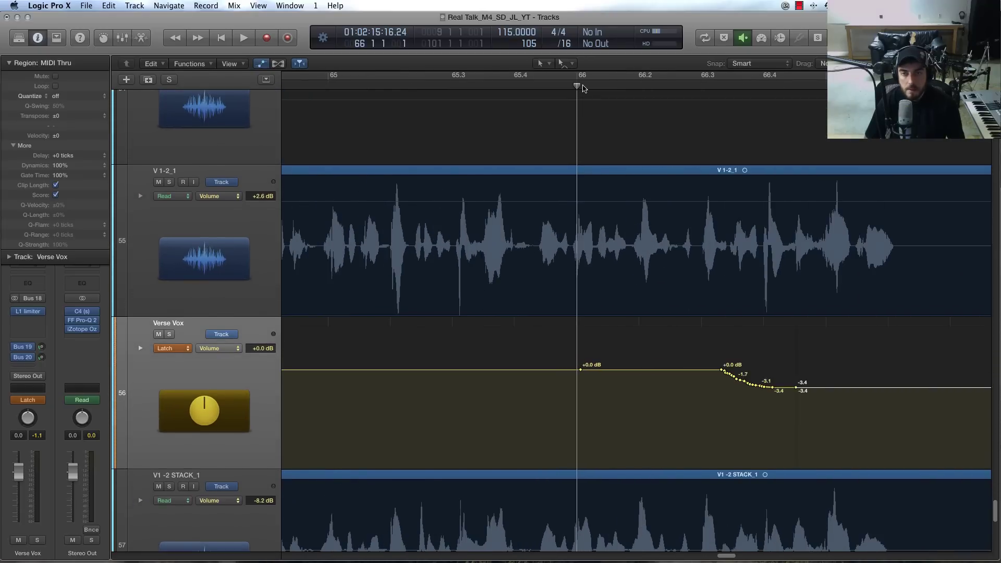
{"action": "left_click_drag", "start_coordinate": [728, 556], "coordinate": [731, 554]}
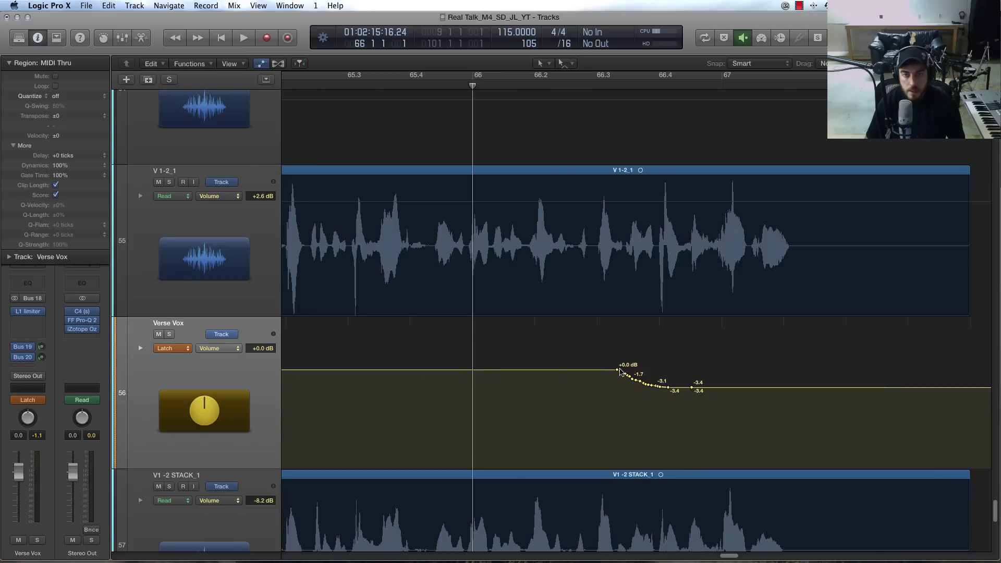
{"action": "left_click_drag", "start_coordinate": [619, 371], "coordinate": [675, 369]}
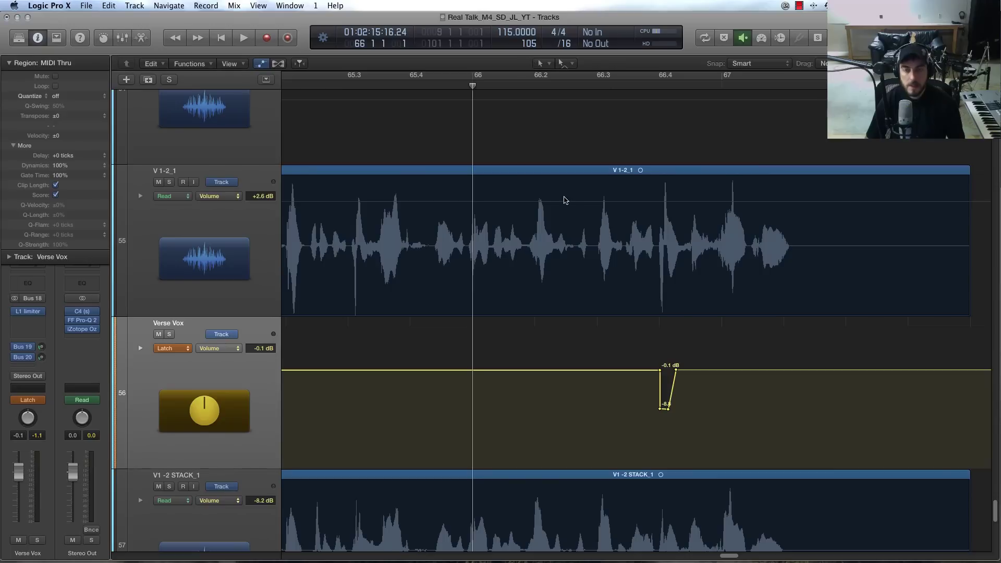
{"action": "key", "text": "space"}
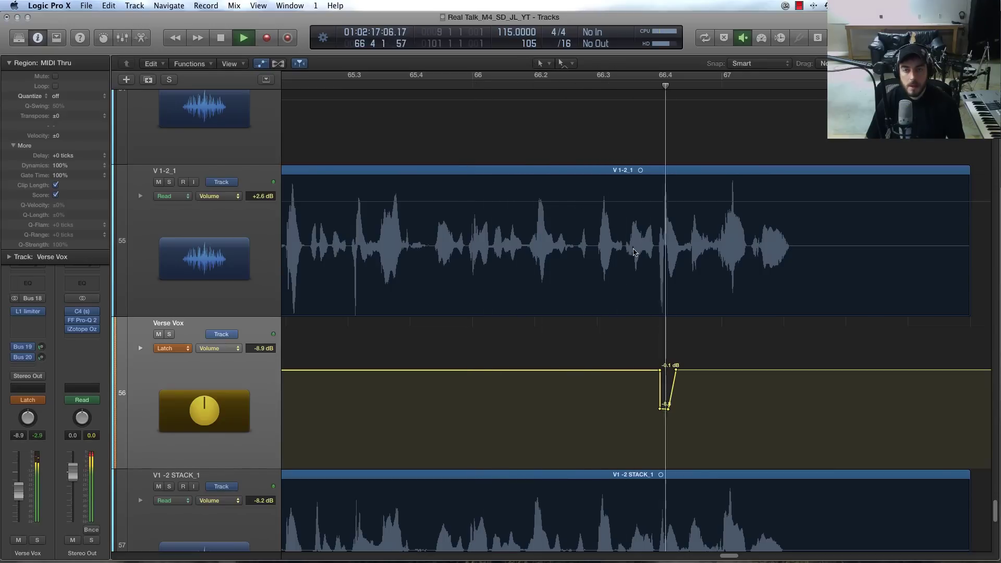
Lower the Verse Vox automation dip to -13.0 dB and move its end point to 66 4 1 131 at 0.0 dB while auditioning
{"action": "left_click_drag", "start_coordinate": [660, 408], "coordinate": [667, 421]}
{"action": "key", "text": "space"}
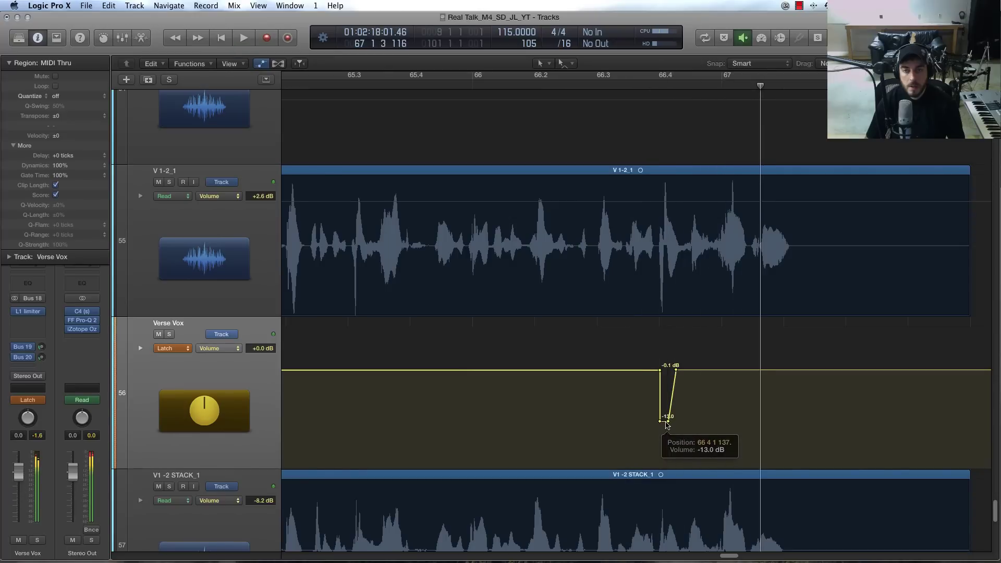
{"action": "key", "text": "space"}
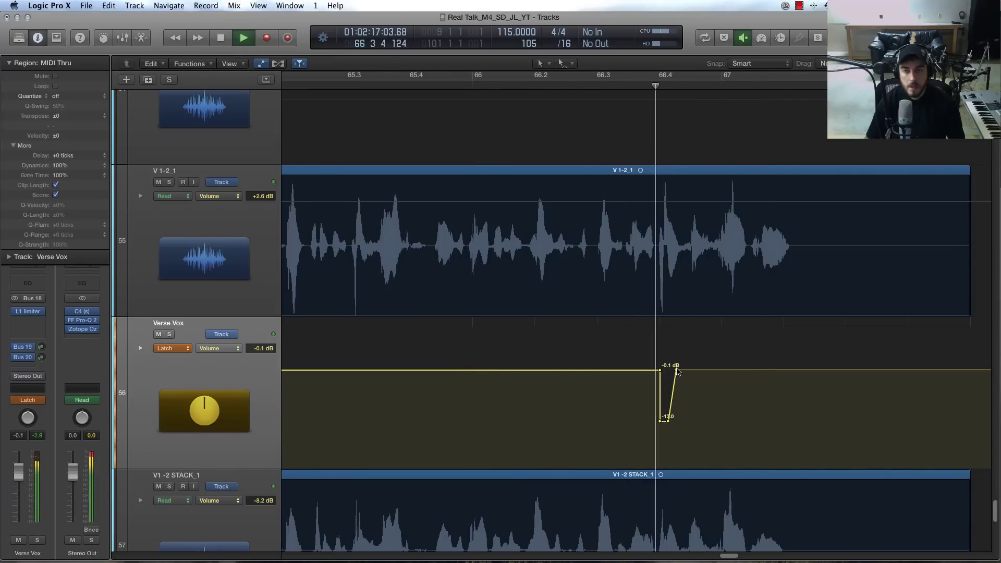
{"action": "left_click_drag", "start_coordinate": [676, 371], "coordinate": [667, 371]}
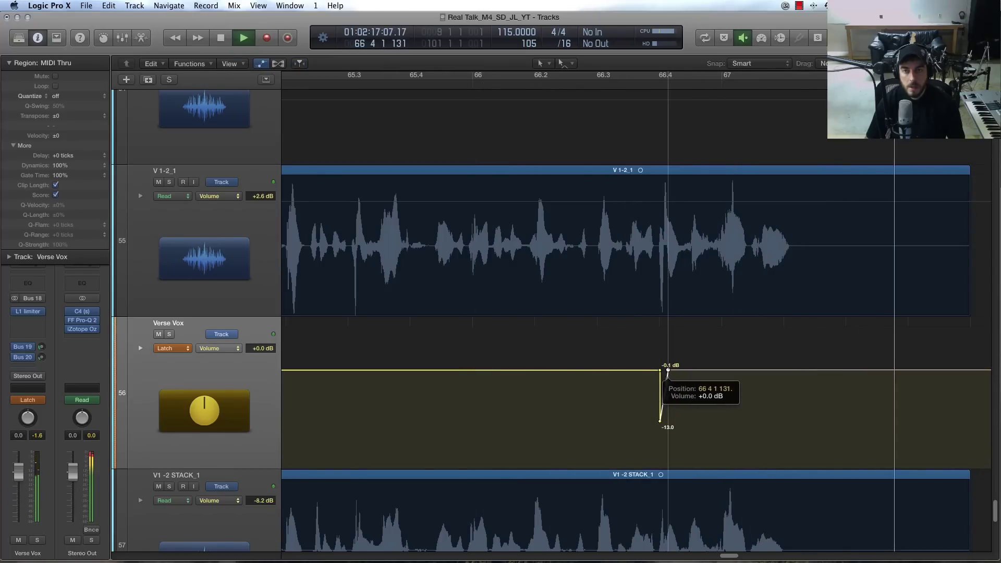
{"action": "key", "text": "space"}
Lower the dip's lowest point to -14.6 dB and add a -5.9 dB point on its rising line at 66 4 1 94 while auditioning
{"action": "key", "text": "space"}
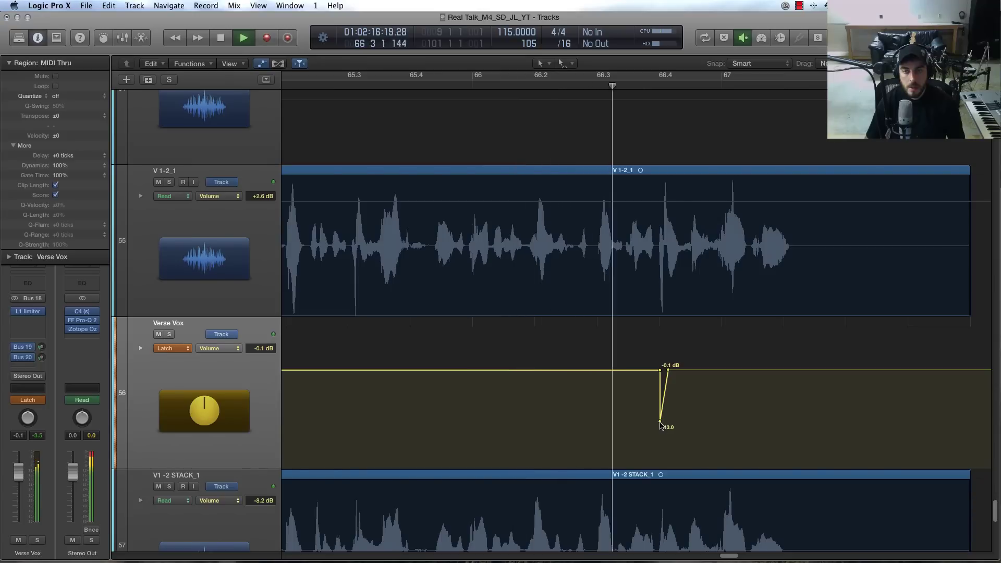
{"action": "left_click_drag", "start_coordinate": [660, 422], "coordinate": [659, 425]}
{"action": "key", "text": "space"}
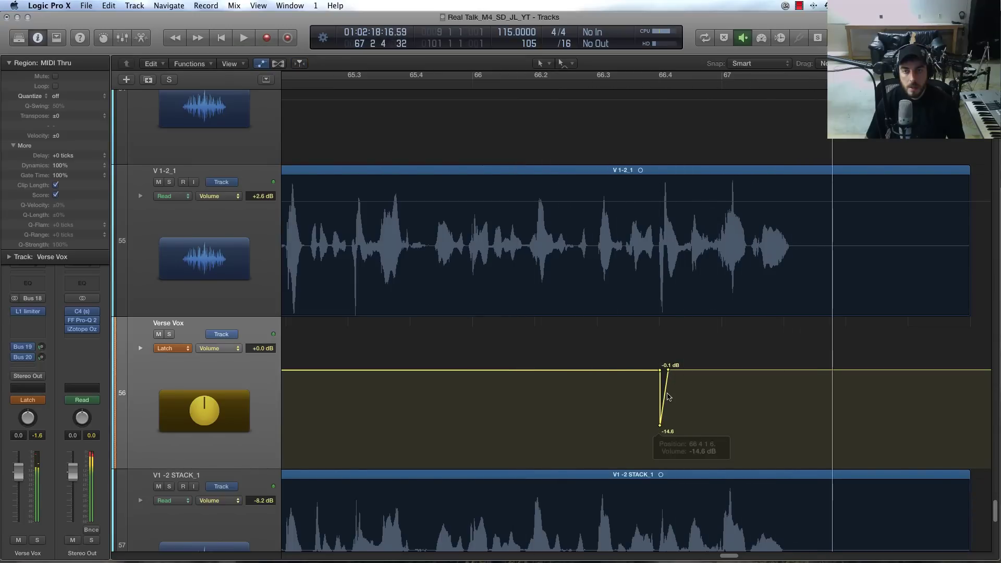
{"action": "key", "text": "space"}
{"action": "left_click", "coordinate": [665, 398]}
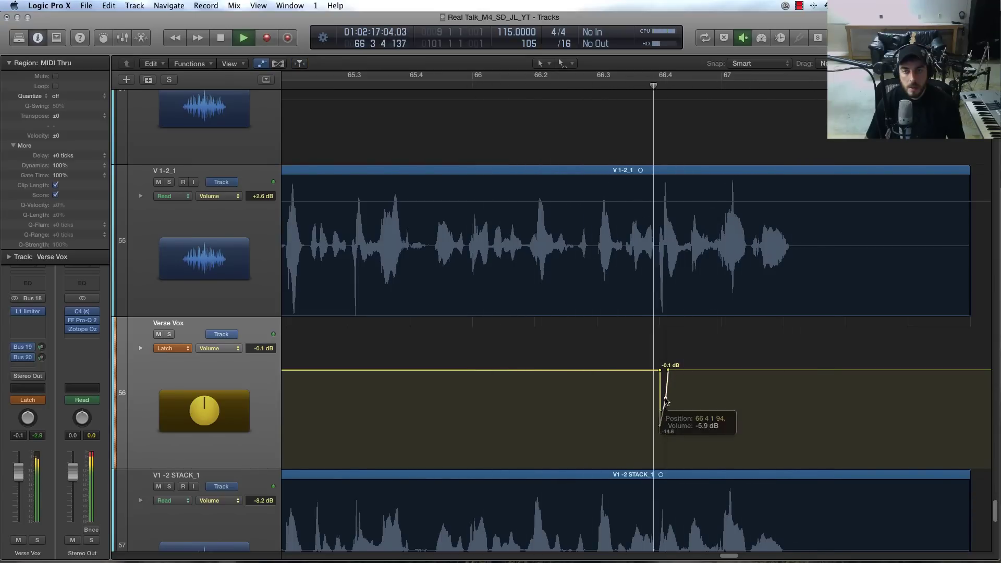
Replay bar 66 through the Verse Vox dip while checking the stack and ad-lib tracks for the same peak
{"action": "key", "text": "space"}
{"action": "key", "text": "space"}
{"action": "scroll", "coordinate": [599, 356], "scroll_direction": "down", "scroll_amount": 6}
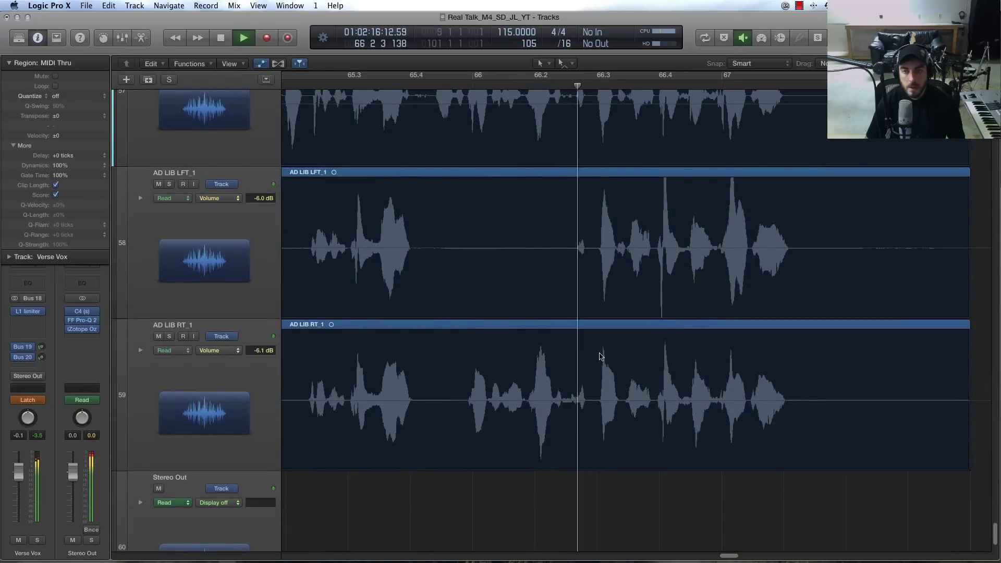
{"action": "scroll", "coordinate": [600, 356], "scroll_direction": "up", "scroll_amount": 3}
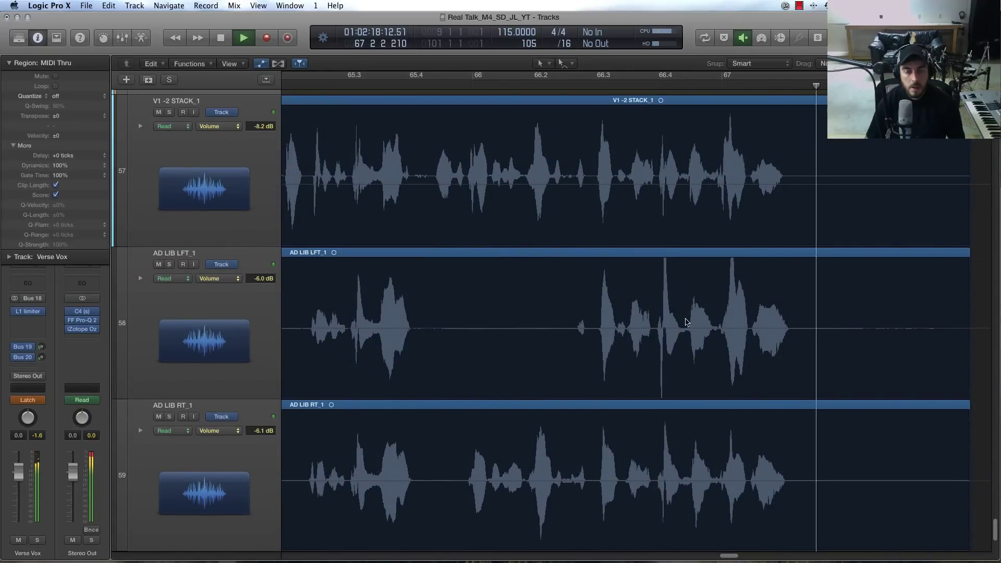
{"action": "key", "text": "space"}
Select all Verse Vox volume automation with the Automation Select tool, copy it and paste it at its original position on V1 -2 STACK_1
{"action": "scroll", "coordinate": [632, 207], "scroll_direction": "up", "scroll_amount": 3}
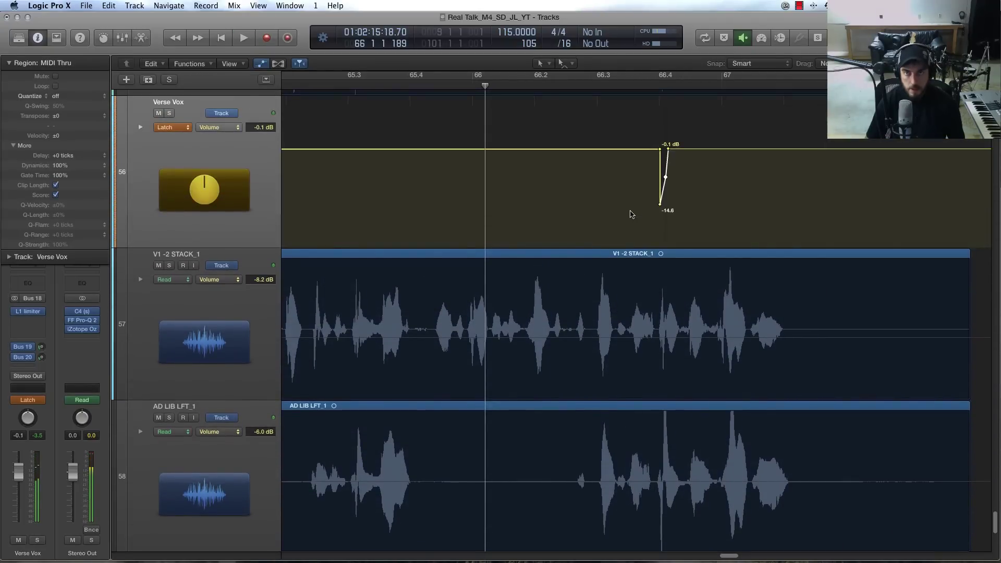
{"action": "left_click", "coordinate": [573, 70]}
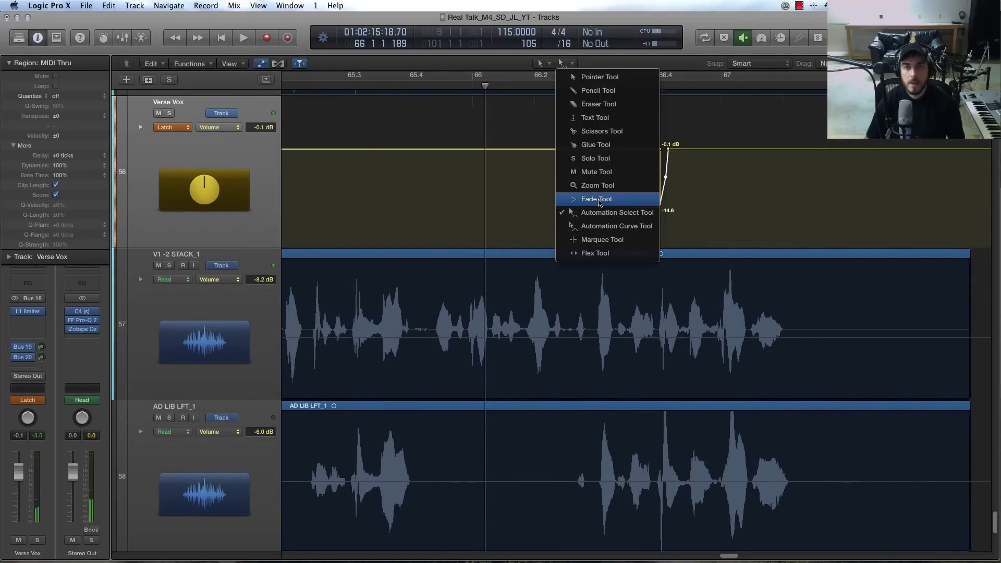
{"action": "left_click", "coordinate": [604, 214]}
{"action": "left_click_drag", "start_coordinate": [684, 206], "coordinate": [692, 212]}
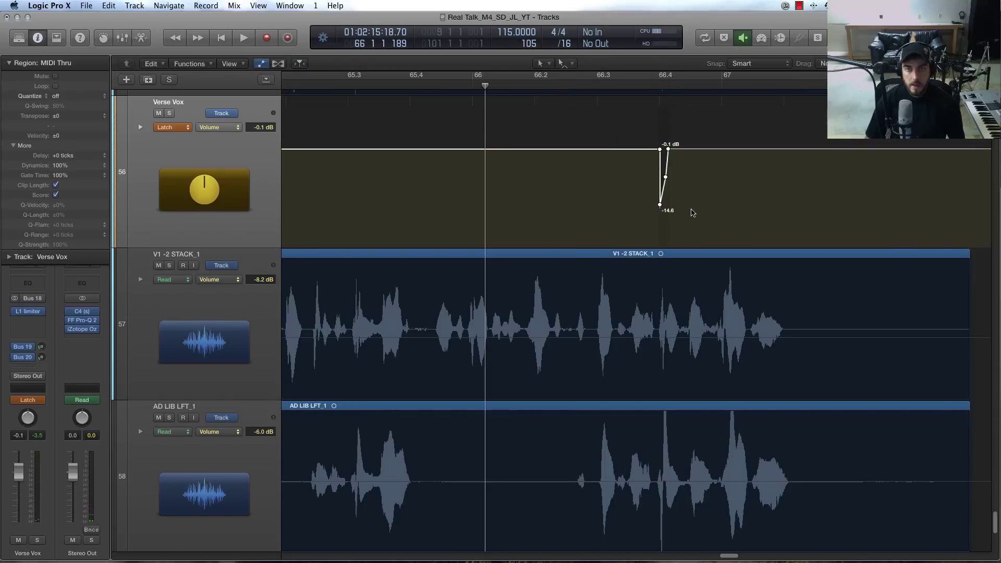
{"action": "left_click", "coordinate": [140, 279]}
{"action": "left_click", "coordinate": [200, 363]}
{"action": "left_click", "coordinate": [107, 6]}
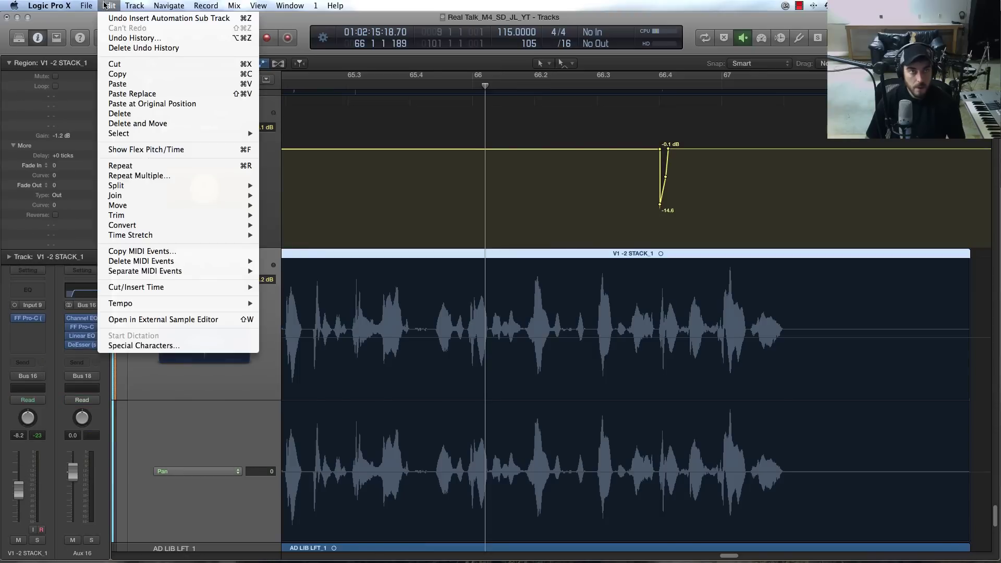
{"action": "left_click", "coordinate": [137, 103]}
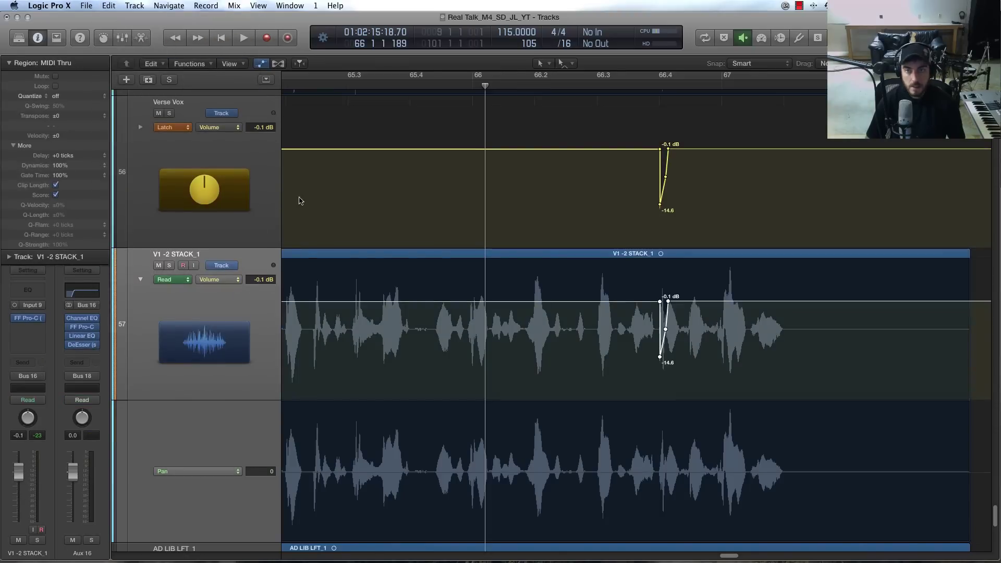
Paste the copied volume automation at its original position on AD LIB LFT_1 and AD LIB RT_1
{"action": "scroll", "coordinate": [200, 363], "scroll_direction": "down", "scroll_amount": 5}
{"action": "left_click", "coordinate": [202, 395]}
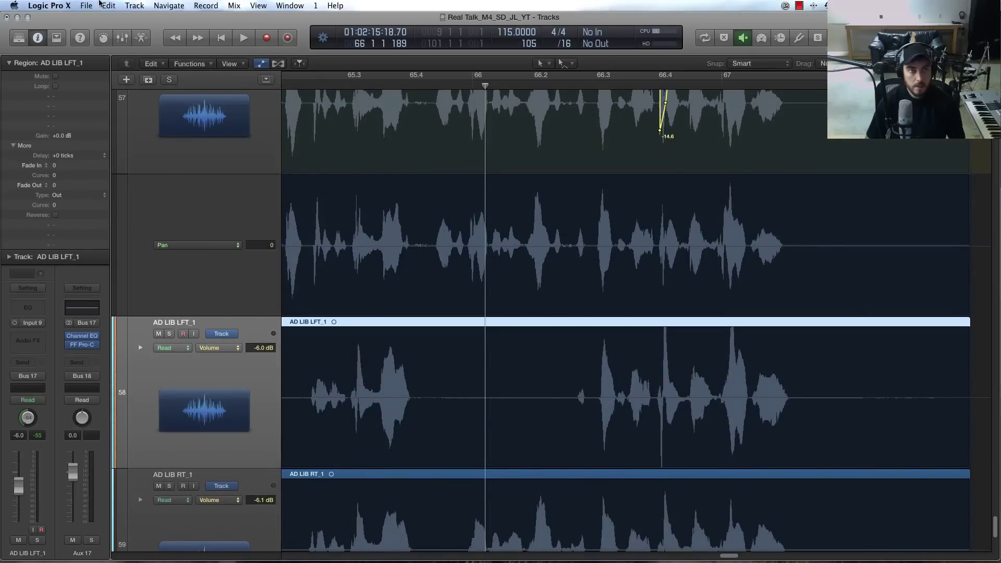
{"action": "left_click", "coordinate": [108, 5]}
{"action": "left_click", "coordinate": [124, 104]}
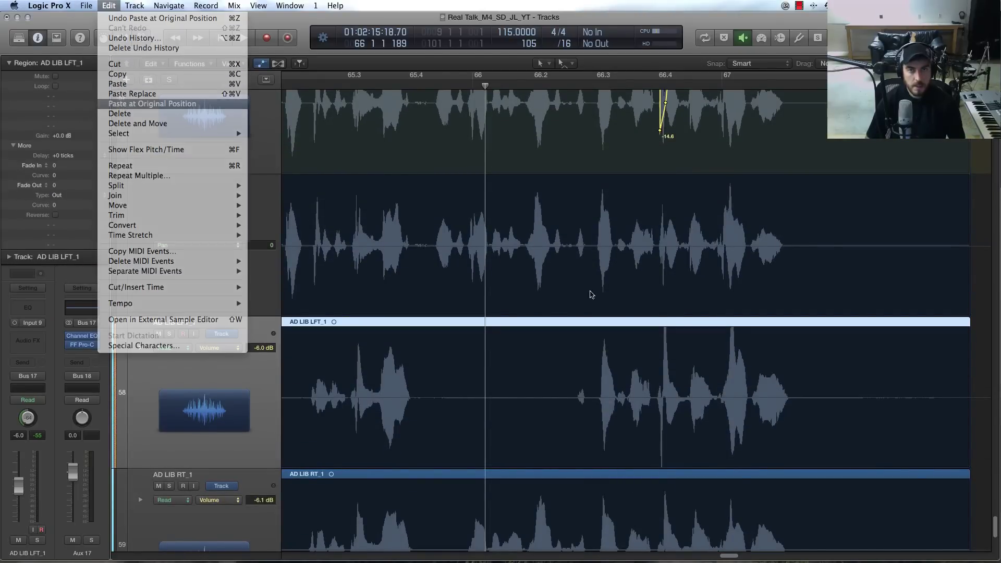
{"action": "scroll", "coordinate": [592, 292], "scroll_direction": "down", "scroll_amount": 4}
{"action": "left_click", "coordinate": [241, 349]}
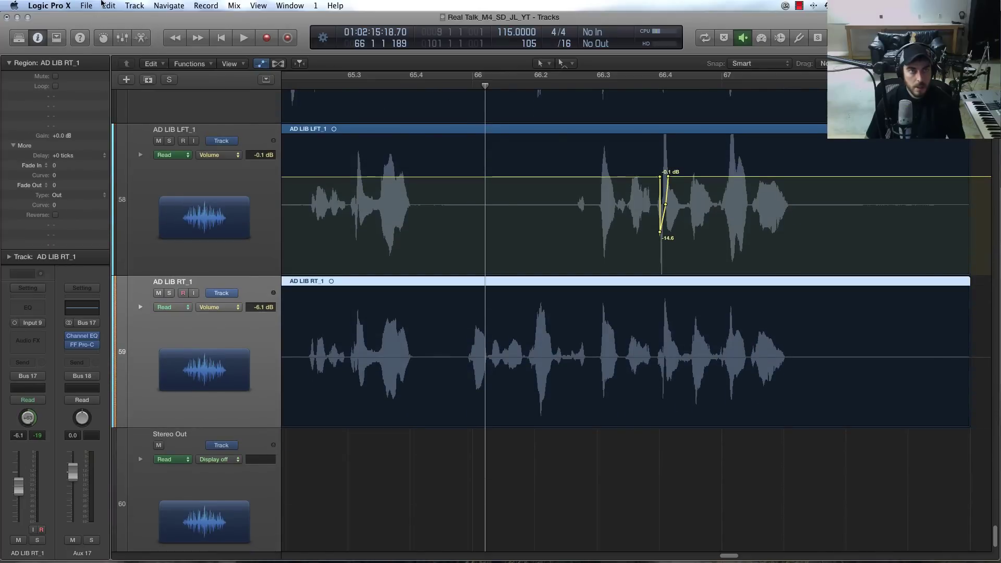
{"action": "left_click", "coordinate": [103, 5]}
{"action": "left_click", "coordinate": [124, 102]}
Play from bar 66 to audition the pasted volume dips on the stack and ad-lib tracks
{"action": "scroll", "coordinate": [670, 192], "scroll_direction": "up", "scroll_amount": 4}
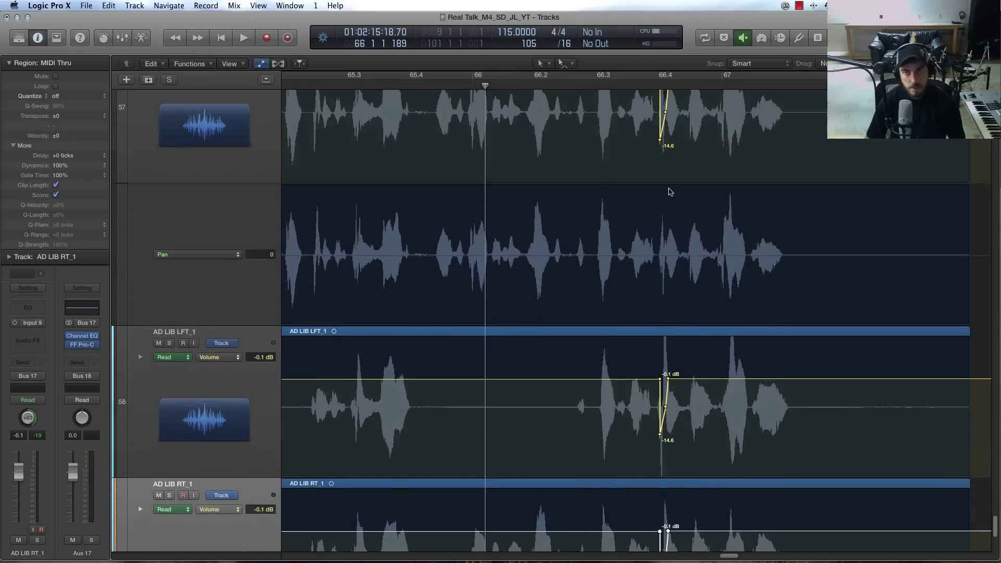
{"action": "scroll", "coordinate": [670, 191], "scroll_direction": "down", "scroll_amount": 4}
{"action": "scroll", "coordinate": [646, 174], "scroll_direction": "up", "scroll_amount": 4}
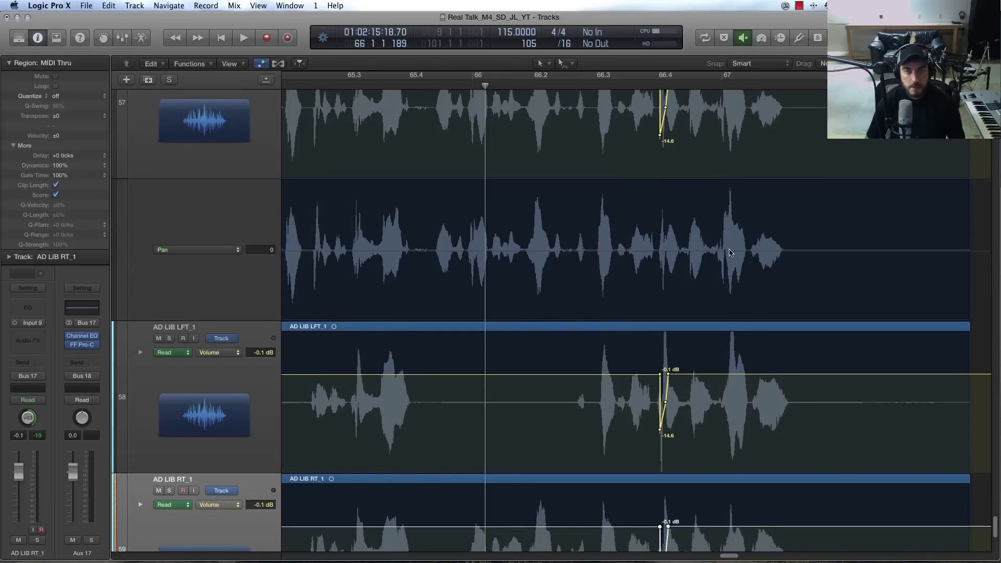
{"action": "key", "text": "space"}
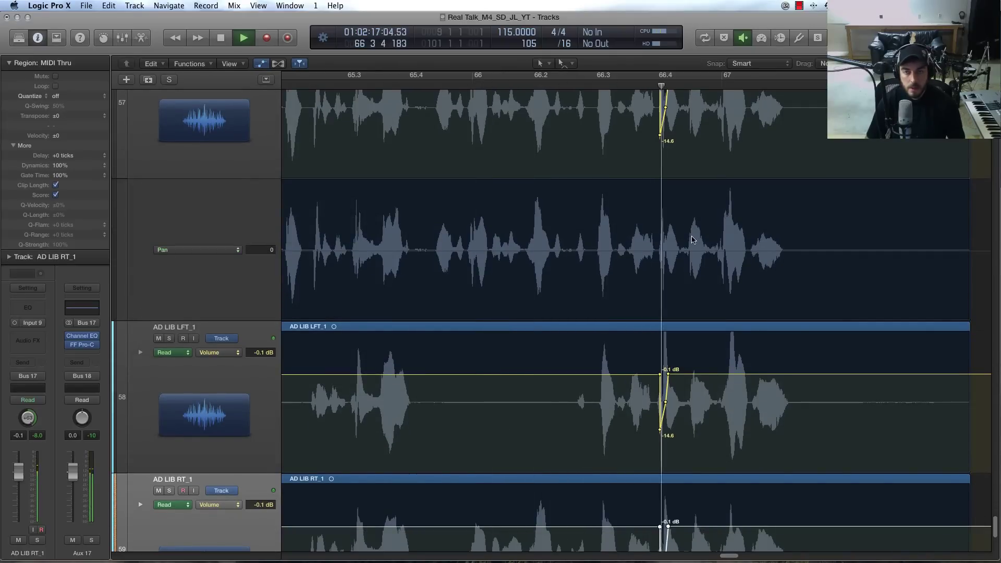
Set the Verse Vox bus automation mode to Read
{"action": "scroll", "coordinate": [636, 232], "scroll_direction": "up", "scroll_amount": 5}
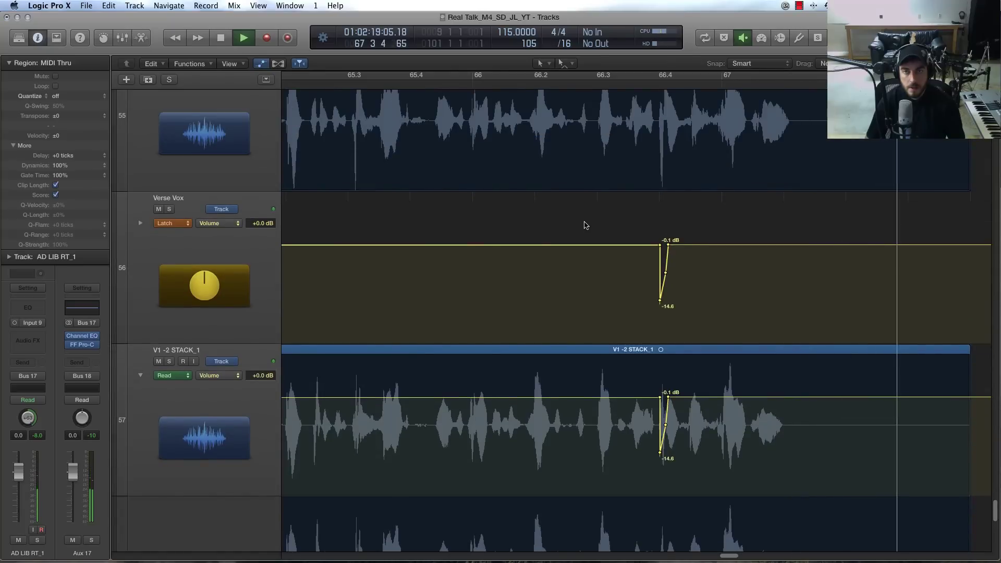
{"action": "left_click", "coordinate": [184, 226]}
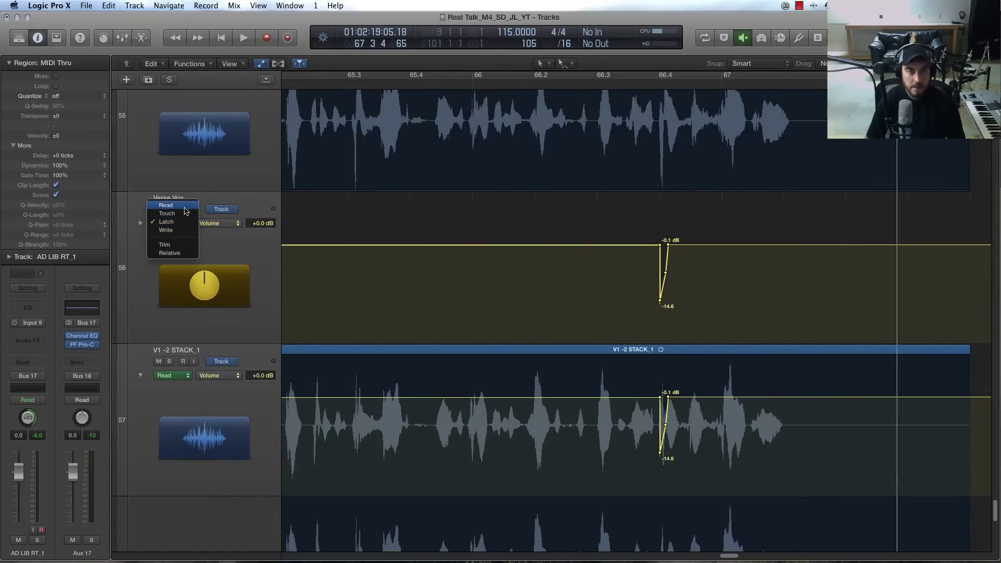
{"action": "left_click", "coordinate": [172, 210]}
Zoom out the arrangement vertically and horizontally to view the vocal tracks across the whole verse
{"action": "key", "text": "super+Up"}
{"action": "key", "text": "super+Up"}
{"action": "key", "text": "super+Up"}
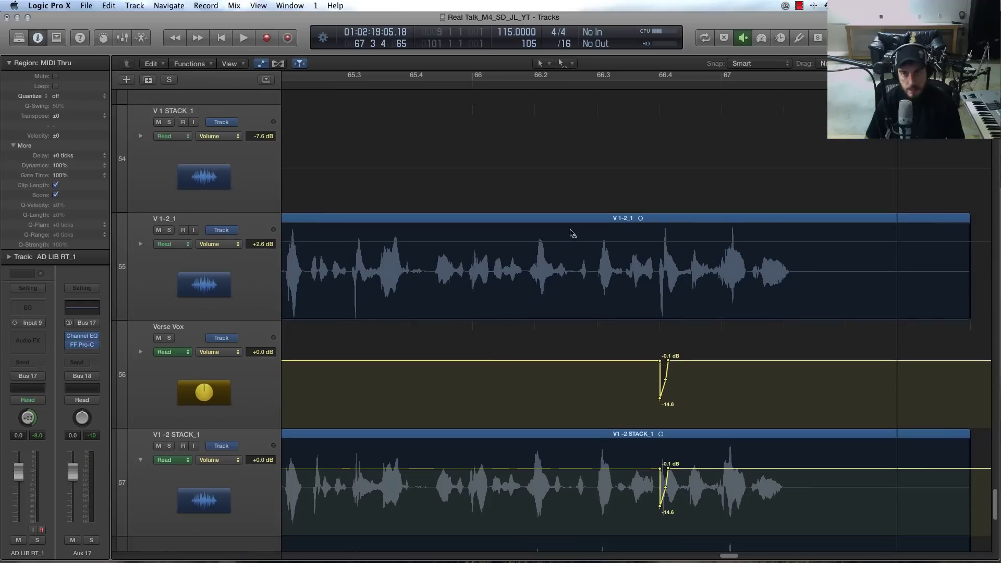
{"action": "key", "text": "super+Up"}
{"action": "key", "text": "super+Up"}
{"action": "key", "text": "super+Up"}
{"action": "key", "text": "super+Up"}
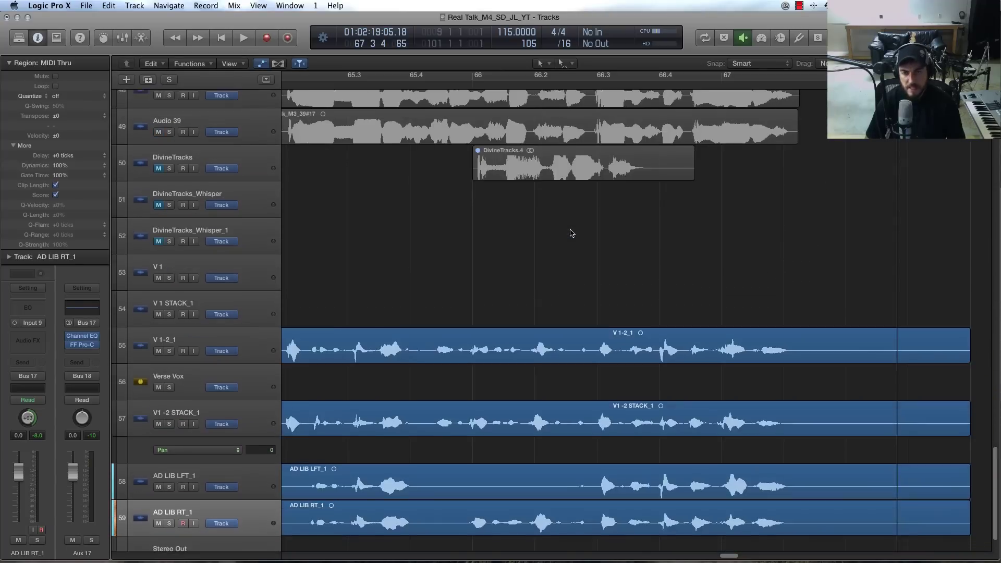
{"action": "key", "text": "super+Up"}
{"action": "key", "text": "super+Up"}
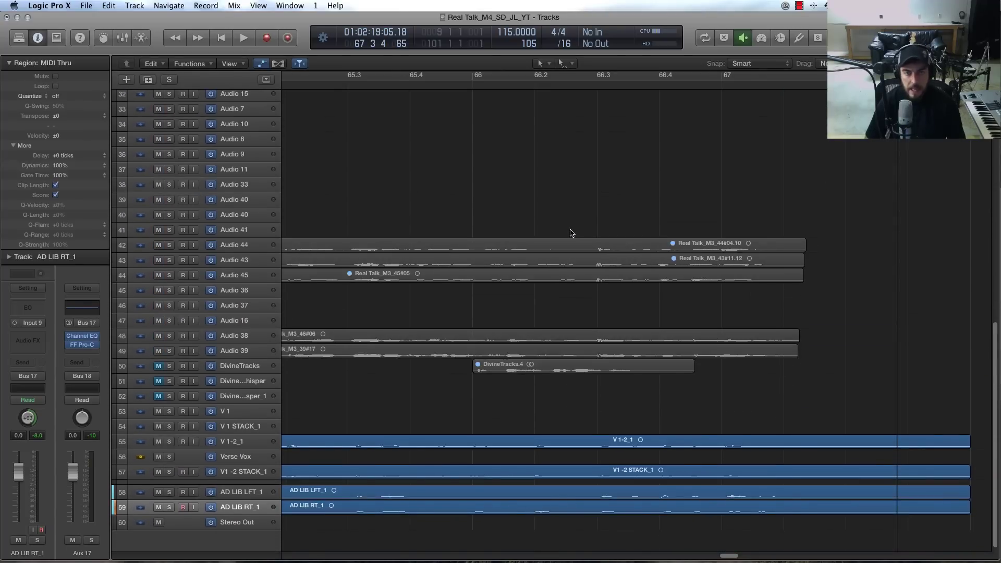
{"action": "key", "text": "super+Left"}
{"action": "key", "text": "super+Left"}
{"action": "key", "text": "super+Left"}
{"action": "key", "text": "super+Left"}
{"action": "key", "text": "super+Up"}
{"action": "key", "text": "super+Up"}
{"action": "key", "text": "super+Up"}
{"action": "key", "text": "super+Up"}
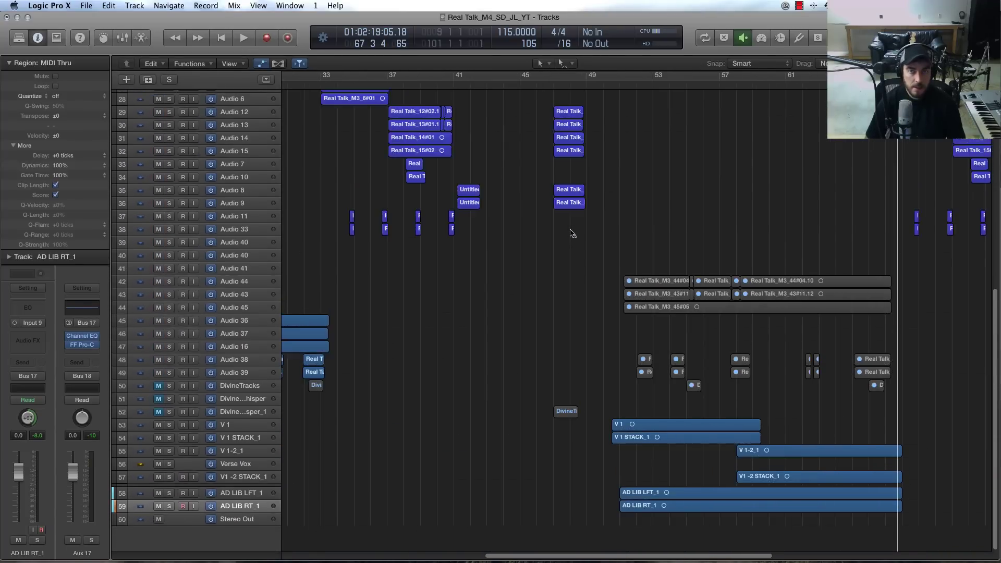